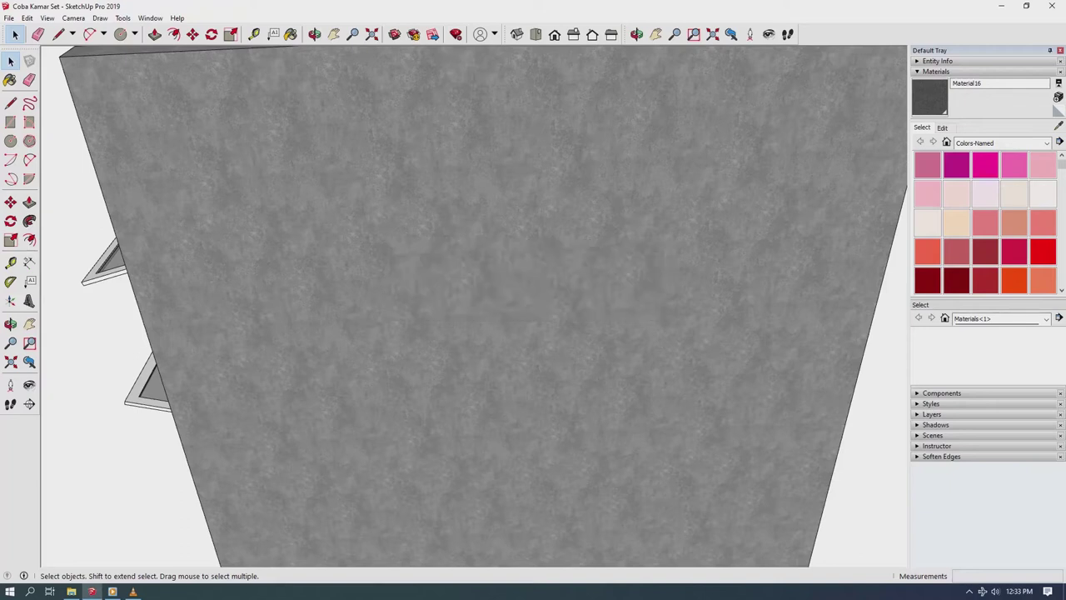
# Step: Hide the roof to look inside the room, then unhide all to restore it
pyautogui.scroll(-5, 533, 325)
pyautogui.click(573, 34)
pyautogui.rightClick(500, 154)
pyautogui.click(518, 184)
pyautogui.moveTo(533, 334)
pyautogui.mouseDown(button='middle')
pyautogui.moveTo(583, 308)
pyautogui.moveTo(499, 316)
pyautogui.moveTo(467, 300)
pyautogui.mouseUp(button='middle')
pyautogui.click(27, 17)
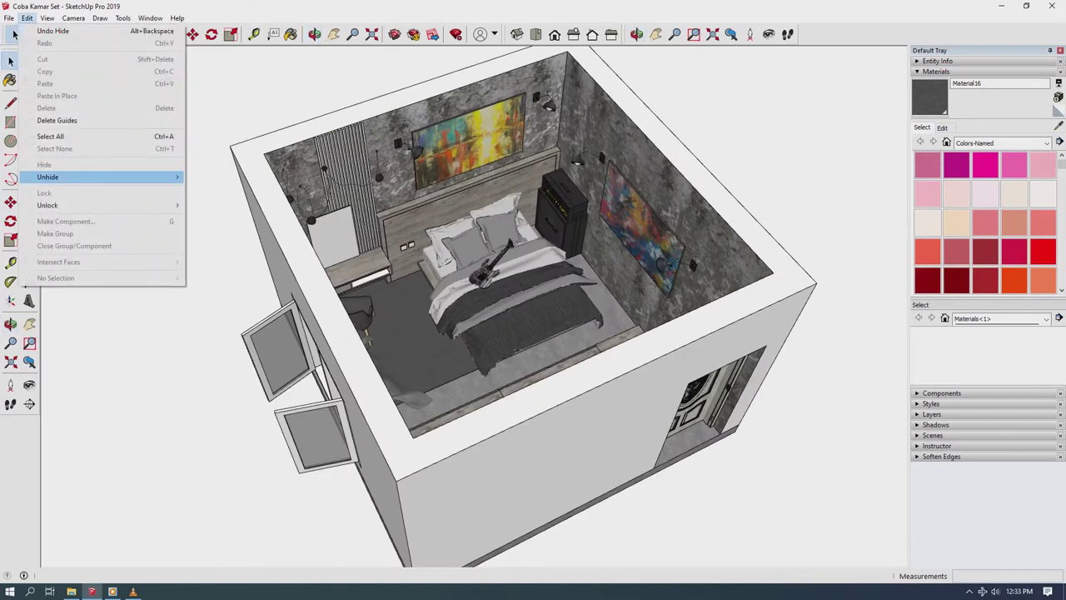
pyautogui.click(200, 202)
pyautogui.moveTo(499, 334); pyautogui.dragTo(416, 325, button='middle')
pyautogui.press('space')
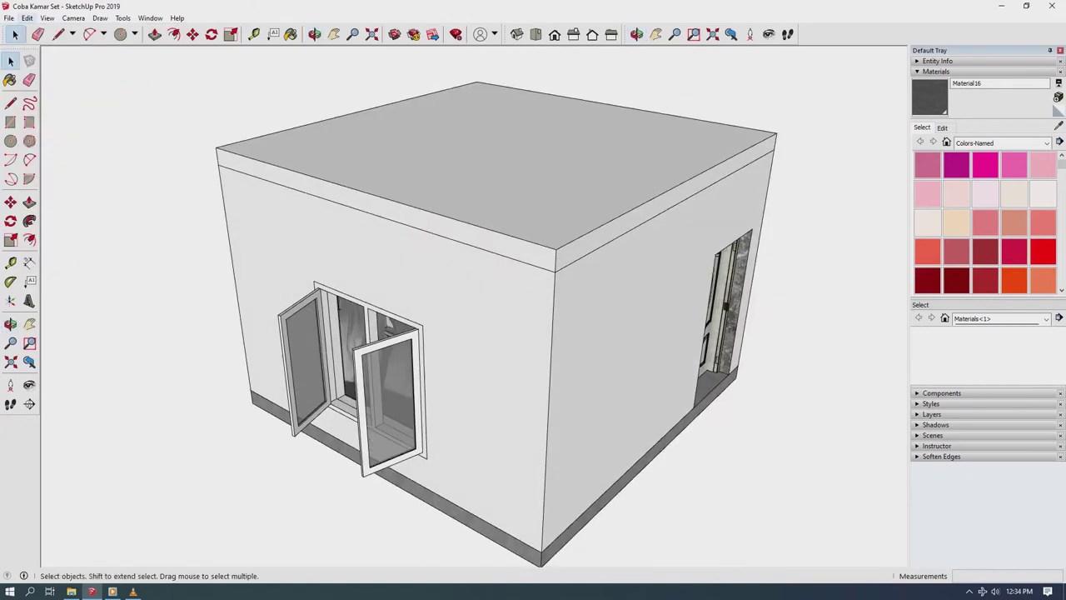
# Step: Save the model over Coba Kamar Set in SketchUp Version 2015 format
pyautogui.click(8, 17)
pyautogui.click(34, 80)
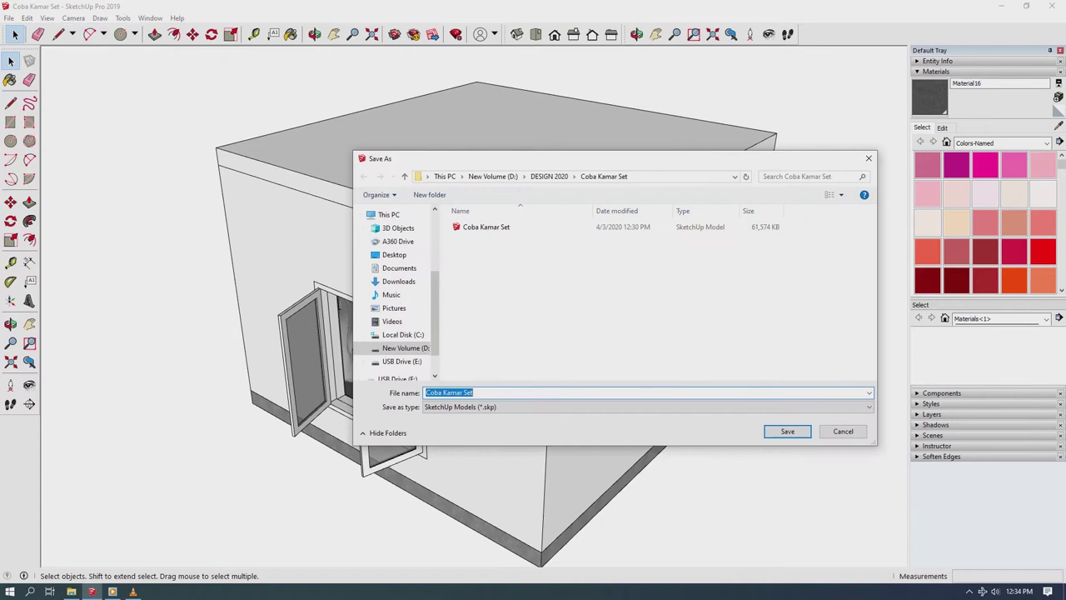
pyautogui.click(646, 406)
pyautogui.click(467, 451)
pyautogui.click(787, 431)
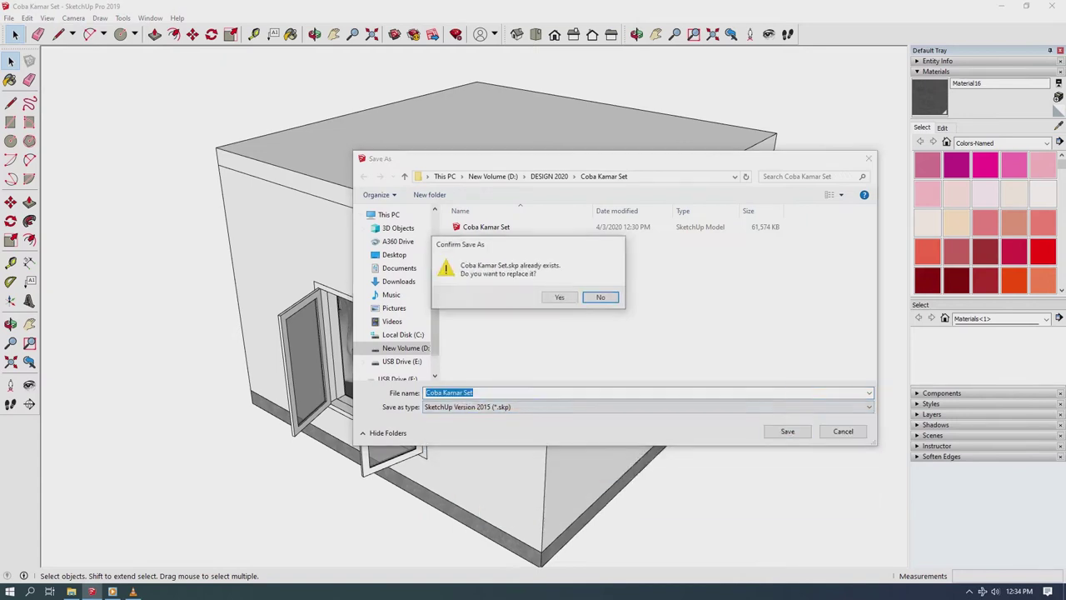
pyautogui.press('y')
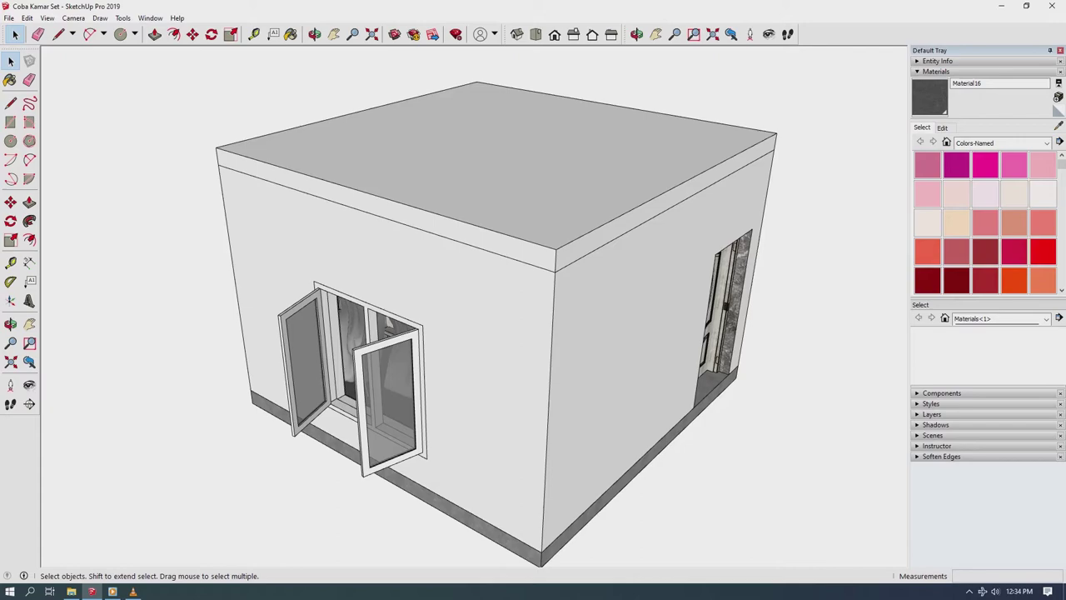
# Step: Close SketchUp, minimize VLC and launch 3ds Max 2018 from the desktop icon
pyautogui.click(1052, 6)
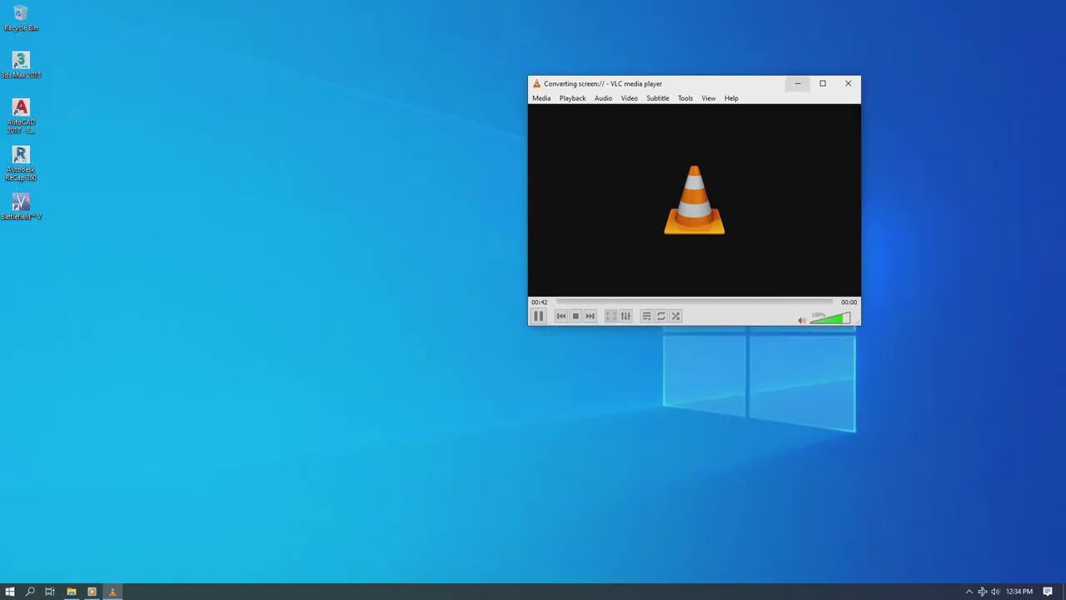
pyautogui.click(798, 83)
pyautogui.doubleClick(21, 63)
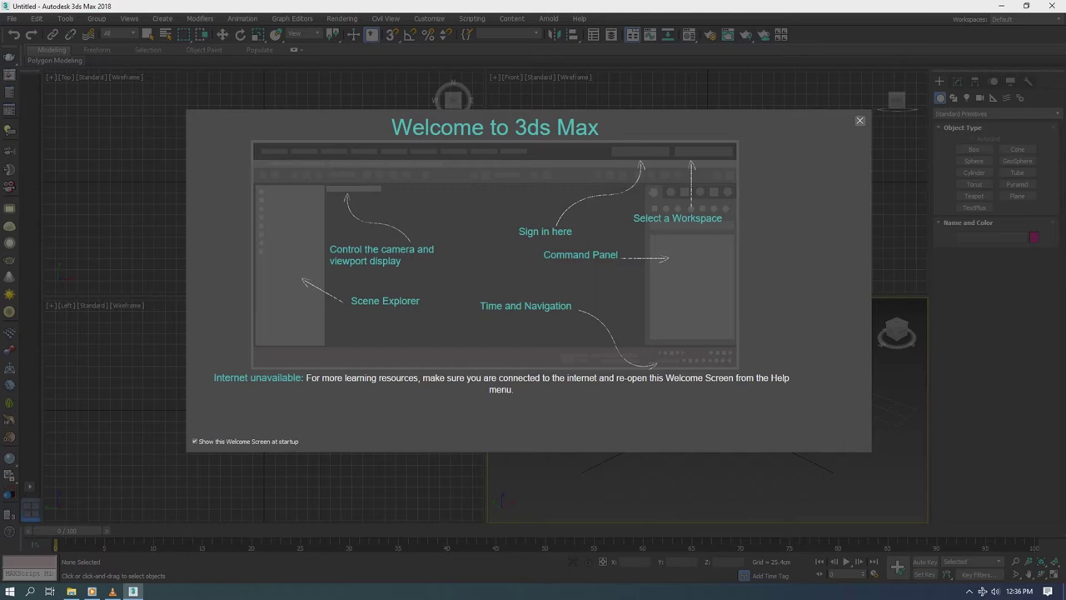
# Step: Import the Coba Kamar Set .skp file from D:\DESIGN 2020\Coba Kamar Set with default options
pyautogui.press('Escape')
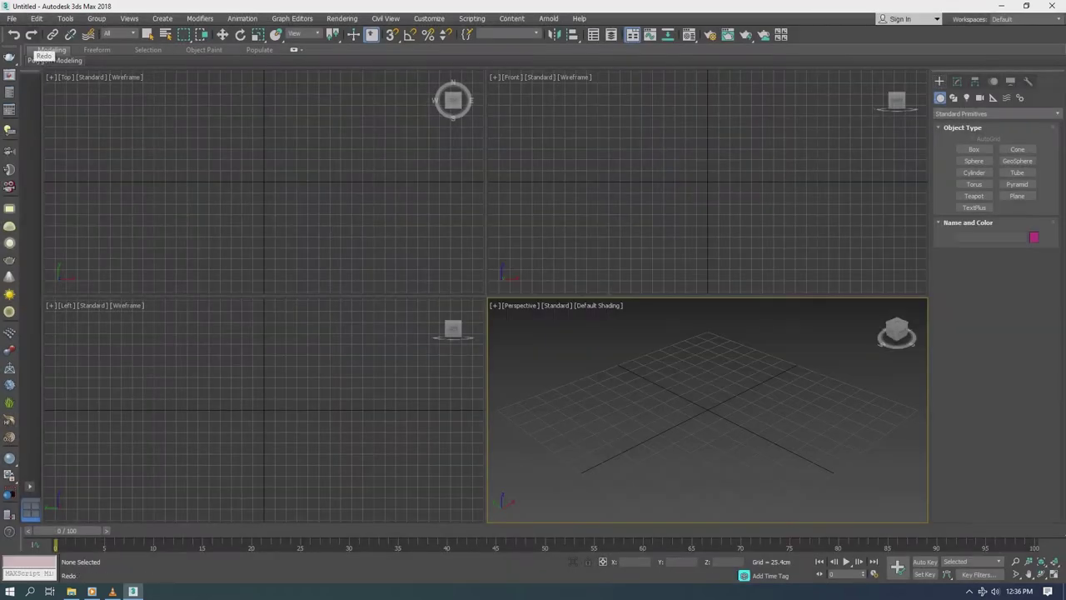
pyautogui.click(11, 18)
pyautogui.click(137, 171)
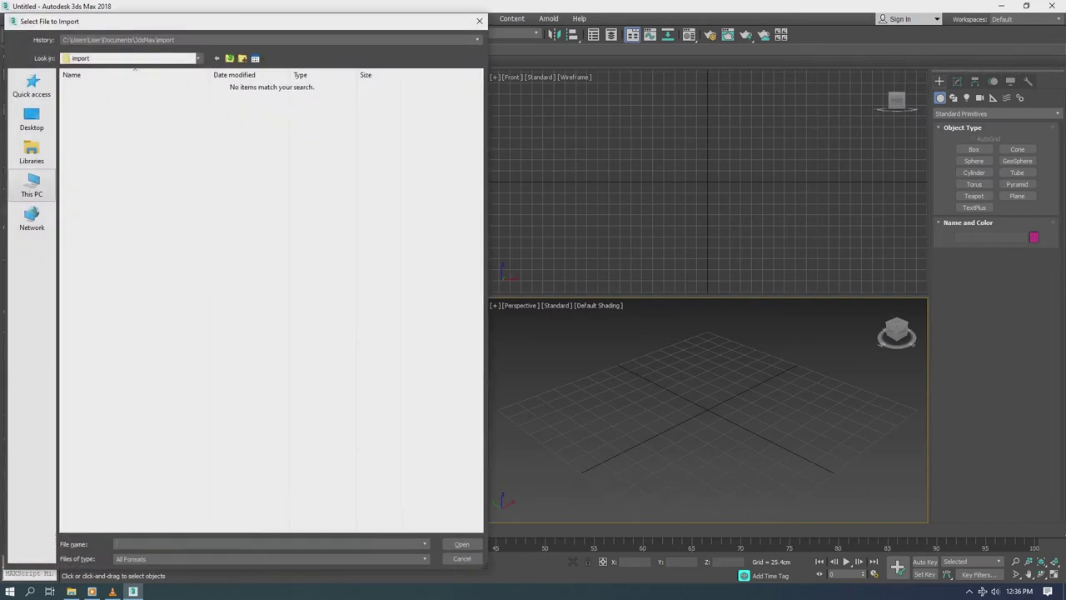
pyautogui.doubleClick(370, 197)
pyautogui.doubleClick(208, 104)
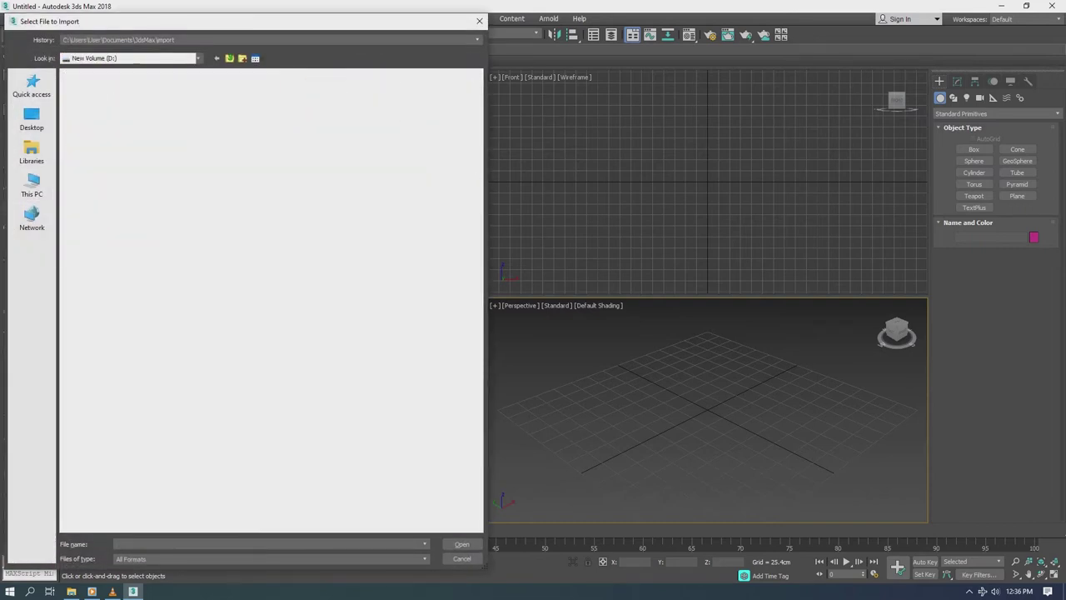
pyautogui.doubleClick(97, 108)
pyautogui.click(96, 87)
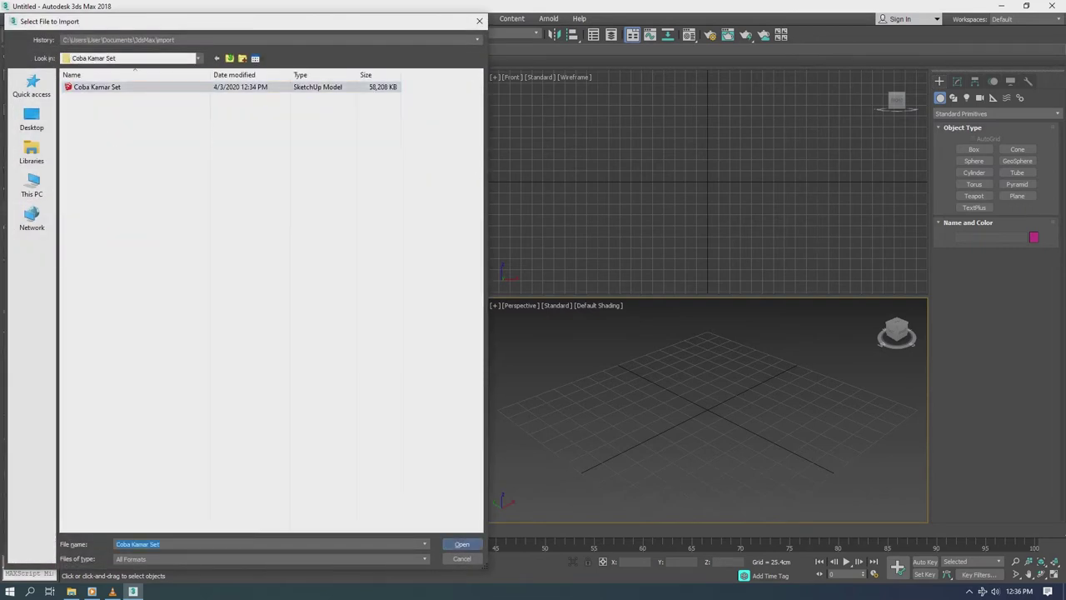
pyautogui.click(462, 544)
pyautogui.press('Return')
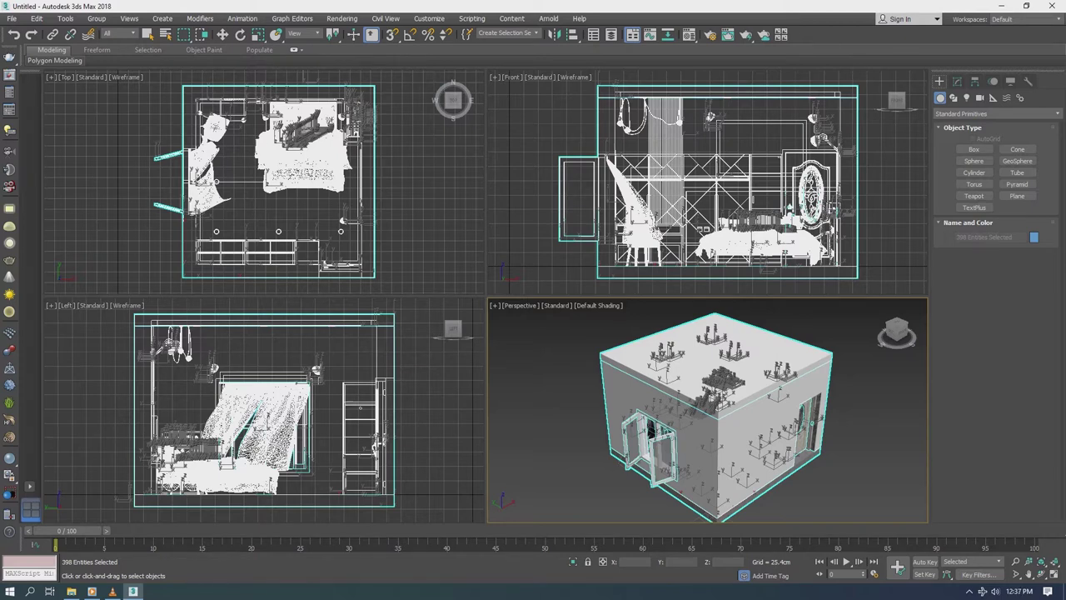
# Step: Load the Popi render preset and set the output size to Custom 640x480
pyautogui.click(109, 250)
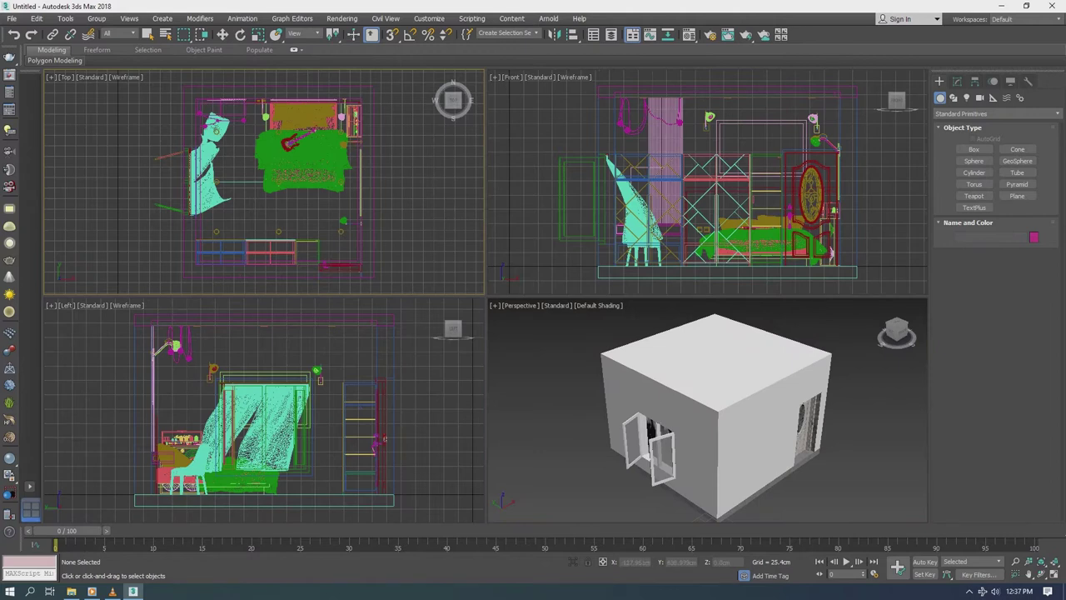
pyautogui.press('F10')
pyautogui.press('Return')
pyautogui.click(441, 68)
pyautogui.click(442, 92)
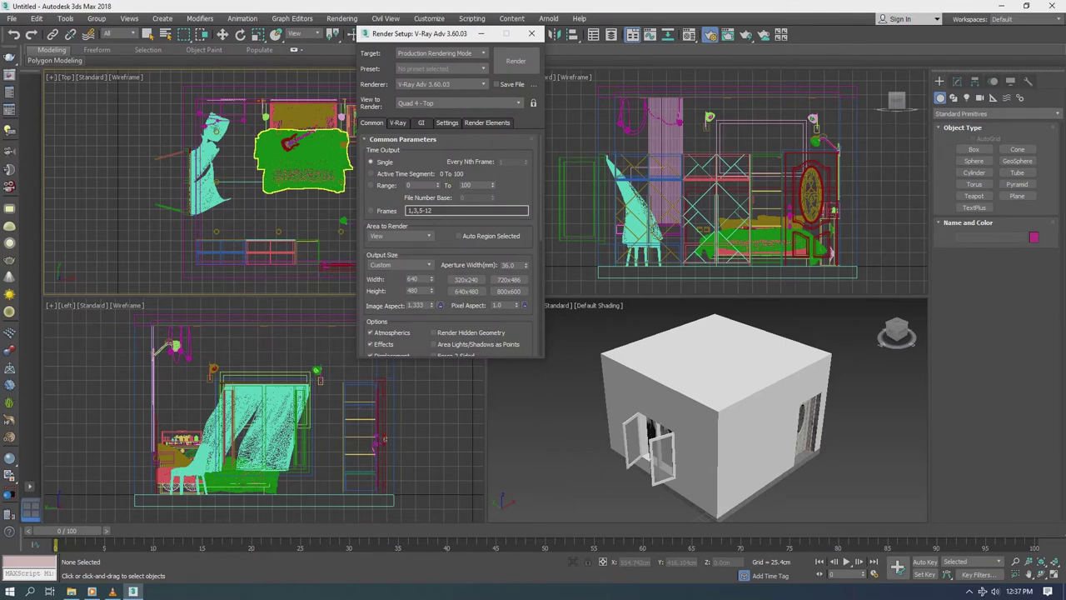
pyautogui.click(487, 497)
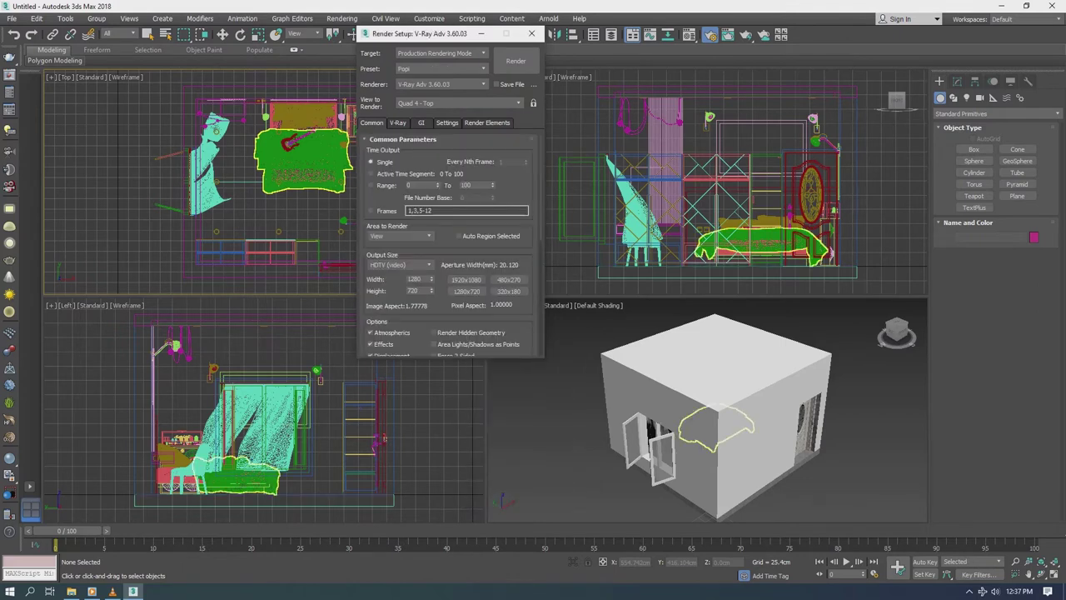
pyautogui.click(400, 265)
pyautogui.click(400, 281)
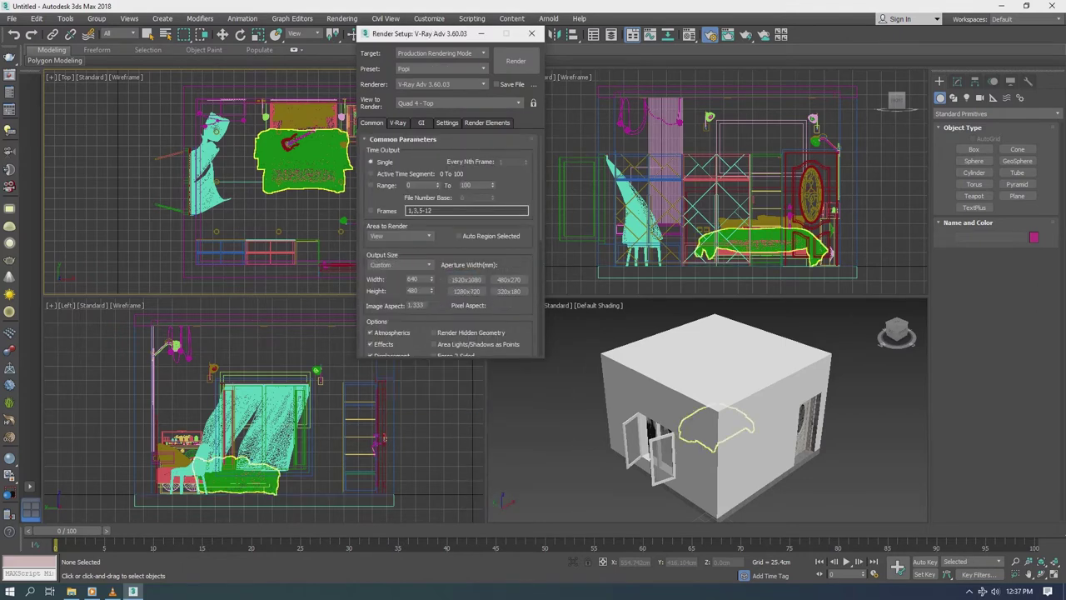
# Step: Clear the GI and reflection environment maps in the V-Ray Environment settings
pyautogui.click(398, 122)
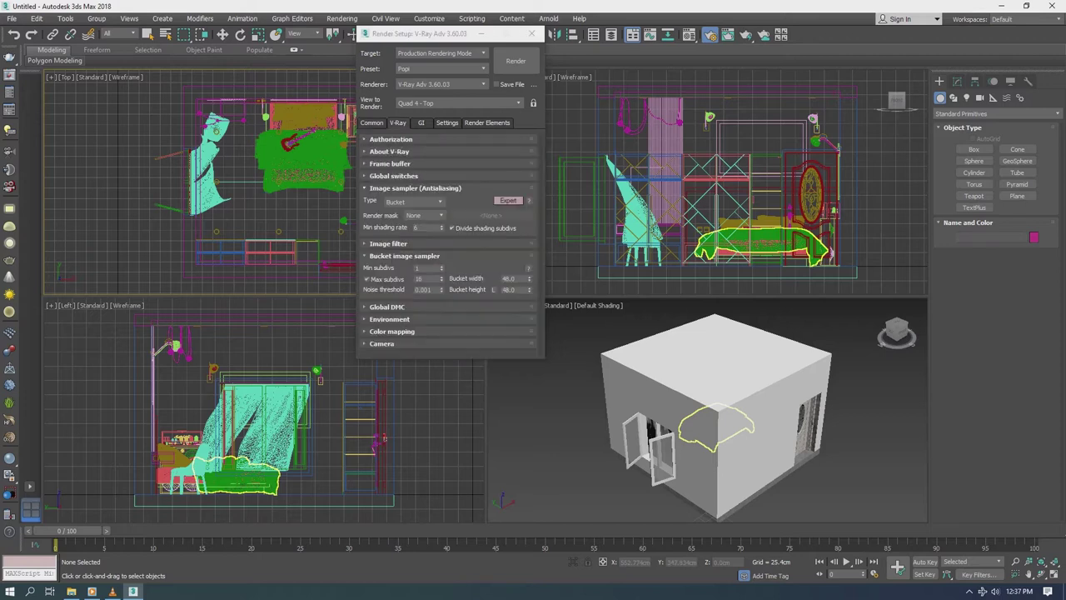
pyautogui.click(415, 187)
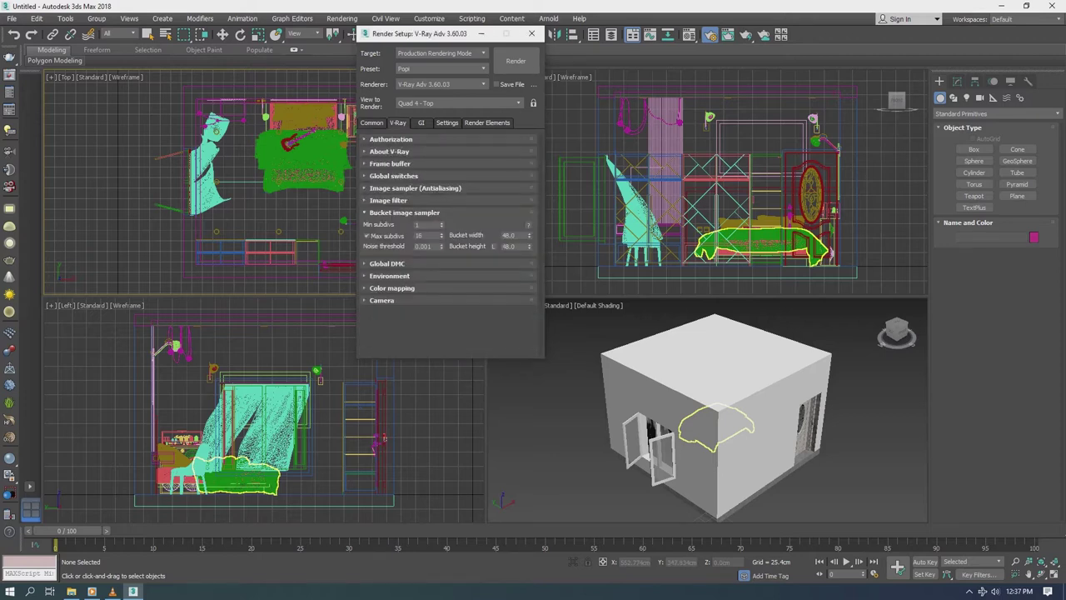
pyautogui.click(405, 213)
pyautogui.click(388, 224)
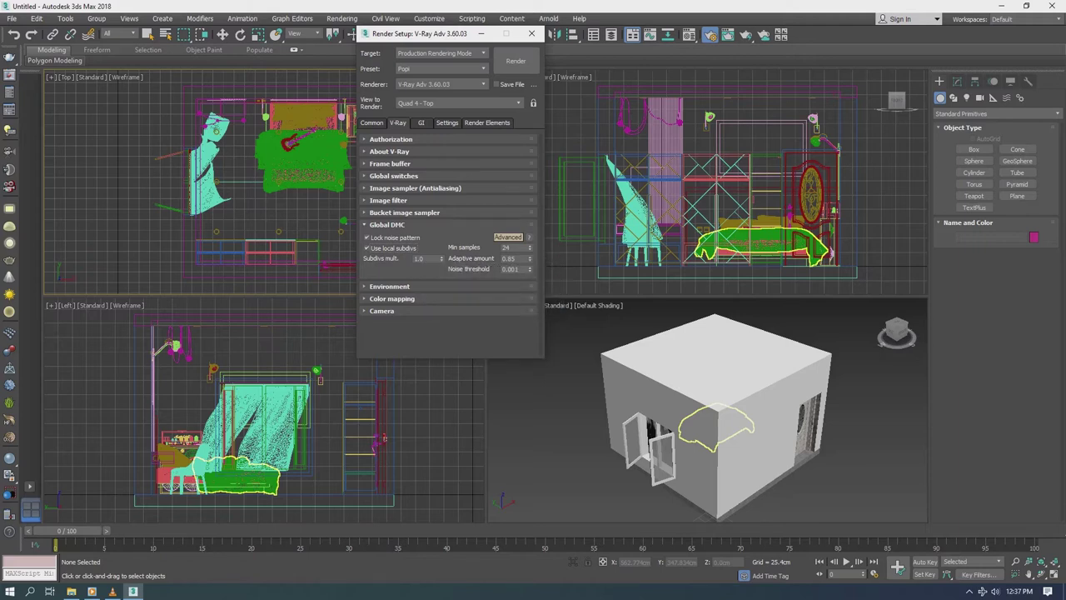
pyautogui.click(390, 286)
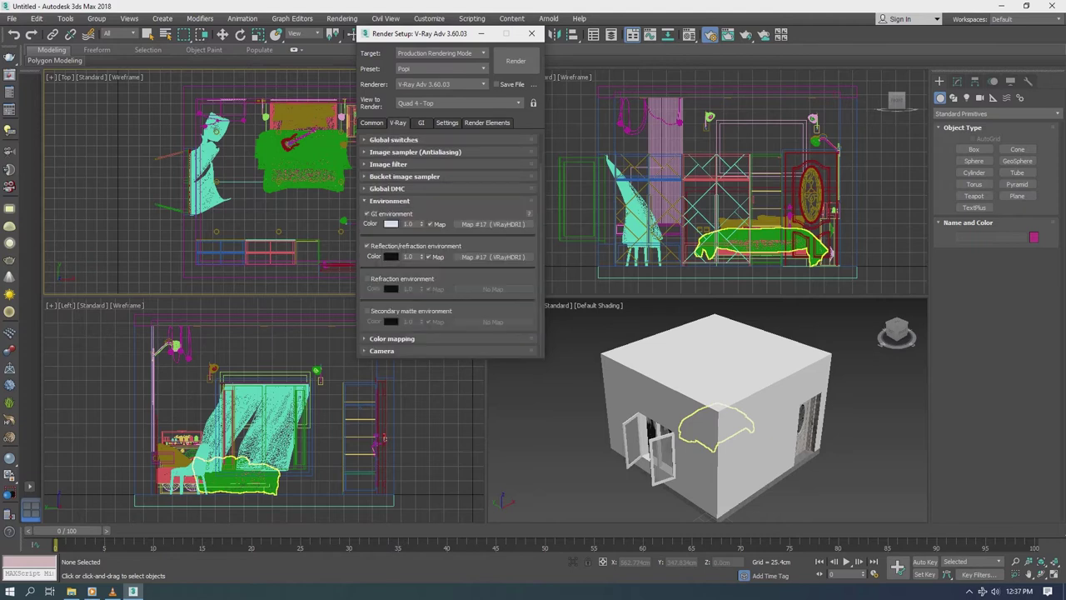
pyautogui.rightClick(465, 224)
pyautogui.click(493, 255)
pyautogui.rightClick(465, 256)
pyautogui.click(493, 287)
pyautogui.moveTo(433, 33)
pyautogui.mouseDown()
pyautogui.moveTo(251, 103)
pyautogui.moveTo(154, 113)
pyautogui.mouseUp()
# Step: Create a V-Ray dome light in the Top view and give its texture a VRayHDRI map
pyautogui.click(967, 98)
pyautogui.click(974, 149)
pyautogui.click(426, 178)
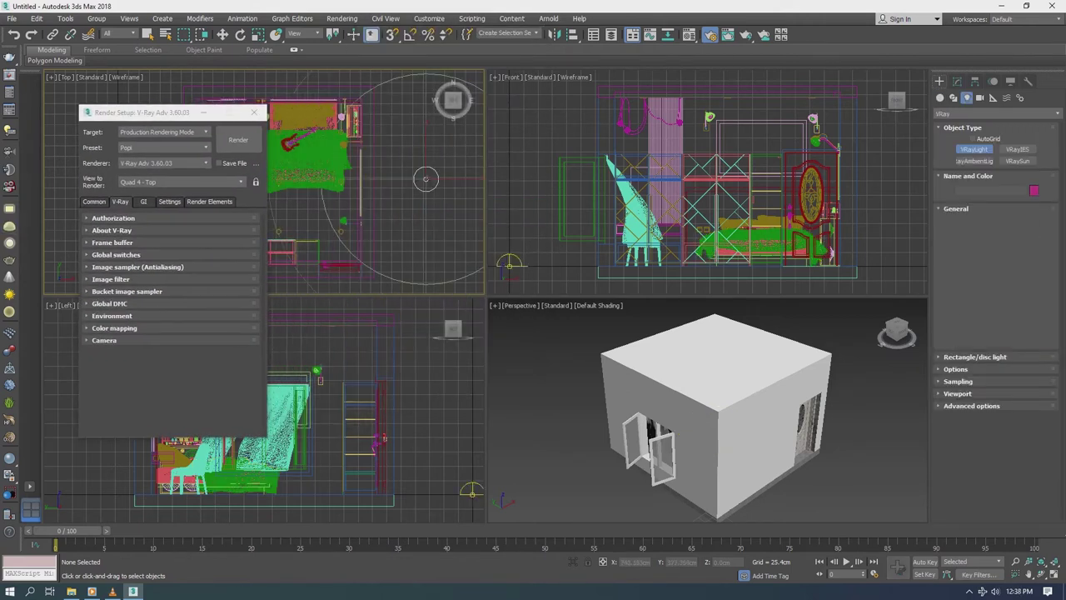
pyautogui.click(958, 80)
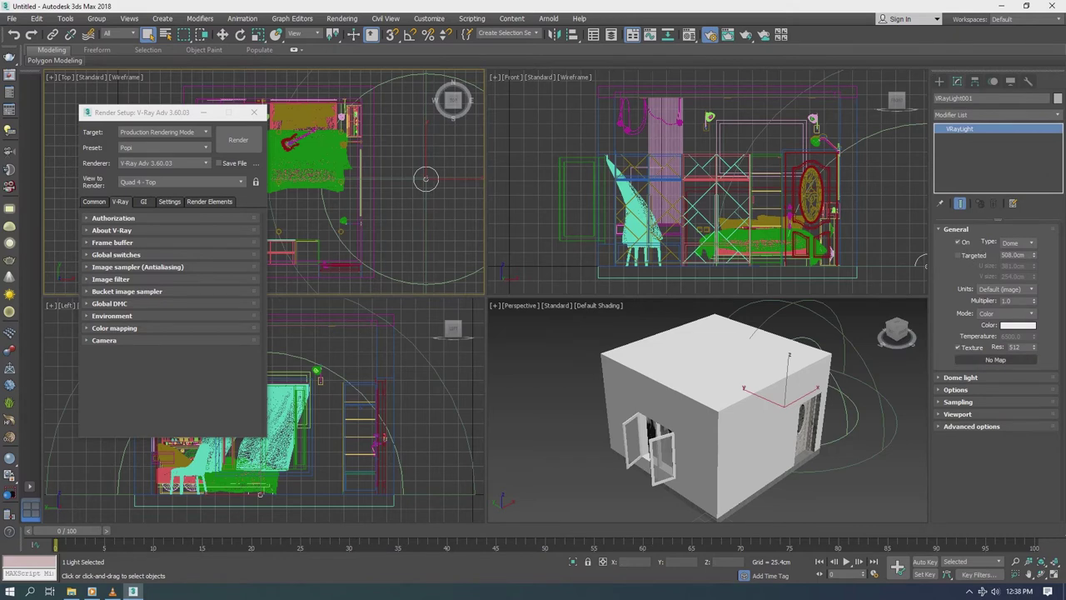
pyautogui.click(996, 359)
pyautogui.click(429, 93)
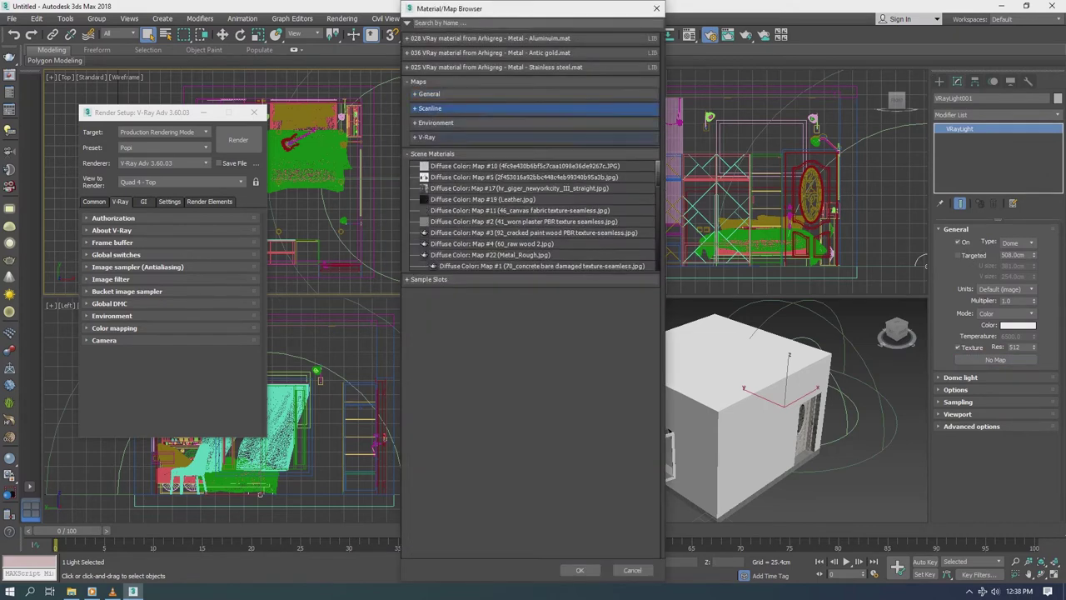
pyautogui.click(426, 136)
pyautogui.doubleClick(444, 282)
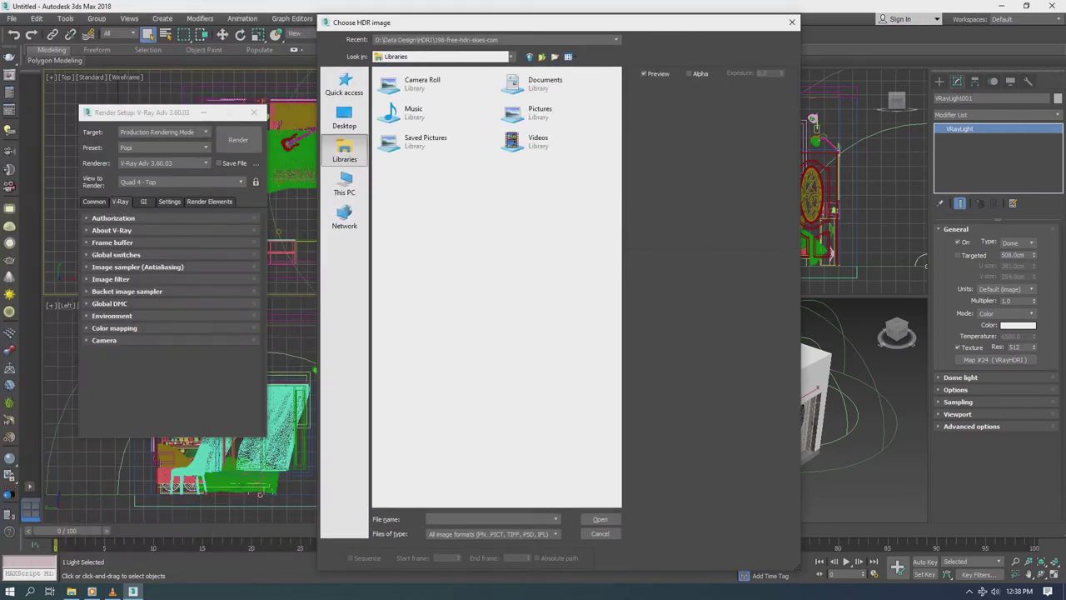
# Step: Load the 258-free-hdri-skies-com HDR image from the Data Design HDRI folder
pyautogui.click(344, 185)
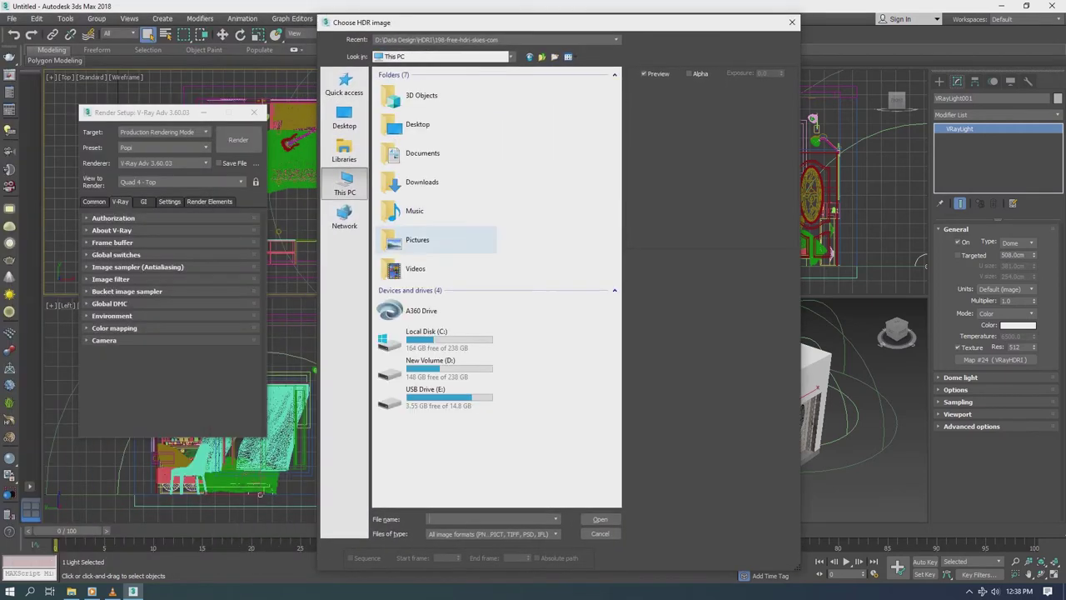
pyautogui.doubleClick(433, 369)
pyautogui.doubleClick(402, 100)
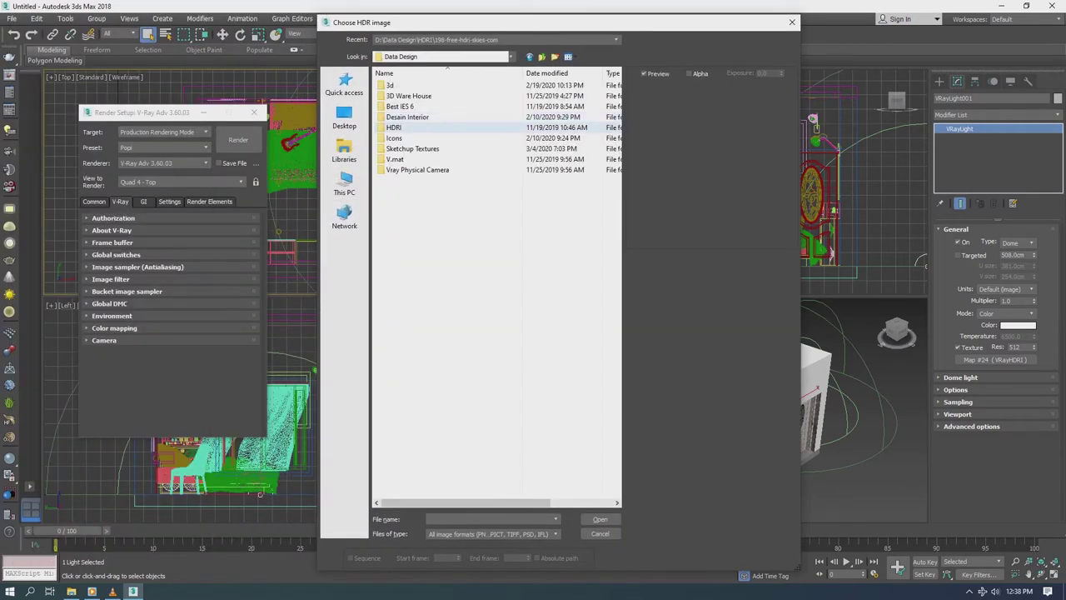
pyautogui.doubleClick(394, 127)
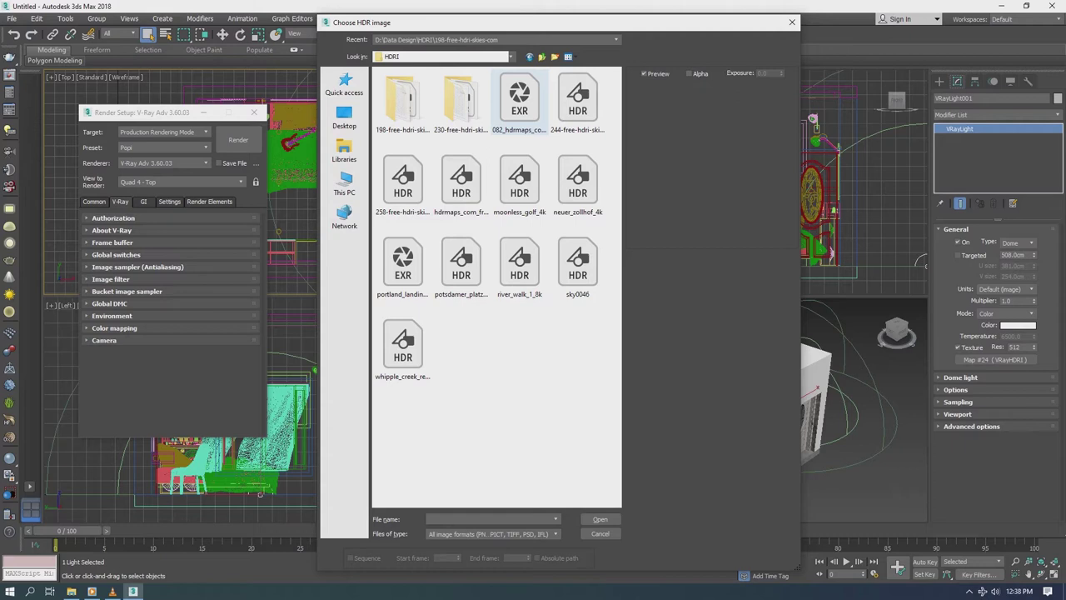
pyautogui.click(403, 179)
pyautogui.click(577, 100)
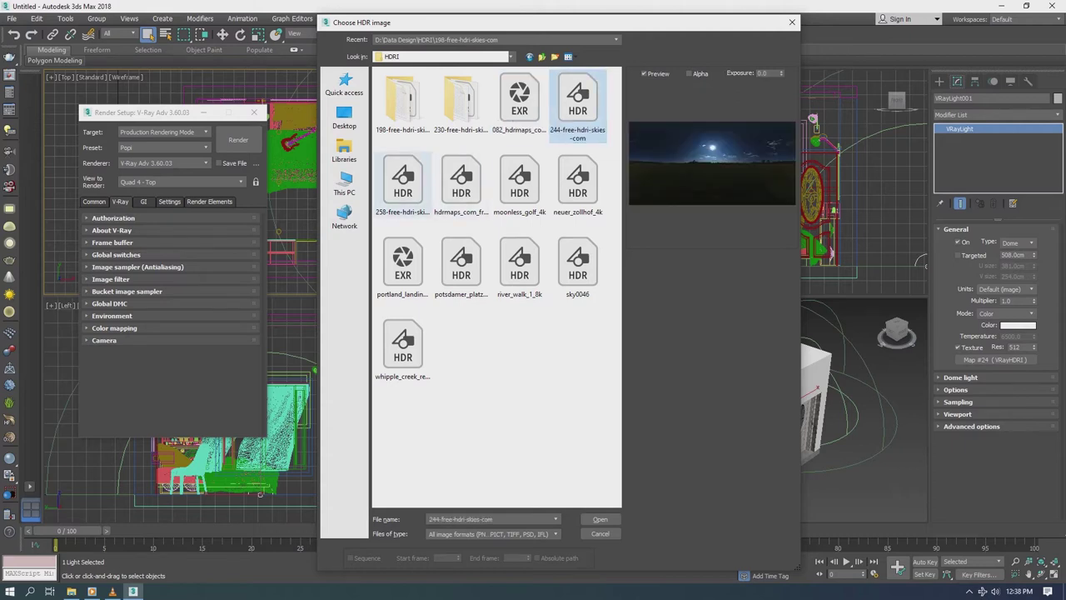
pyautogui.click(403, 179)
pyautogui.click(461, 179)
pyautogui.click(403, 179)
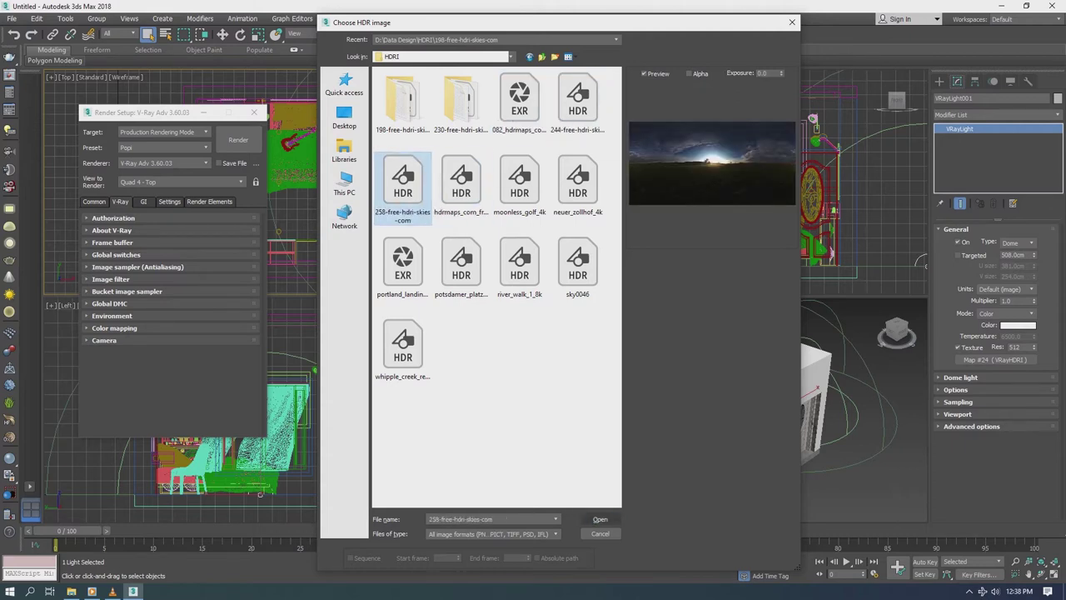
pyautogui.click(600, 519)
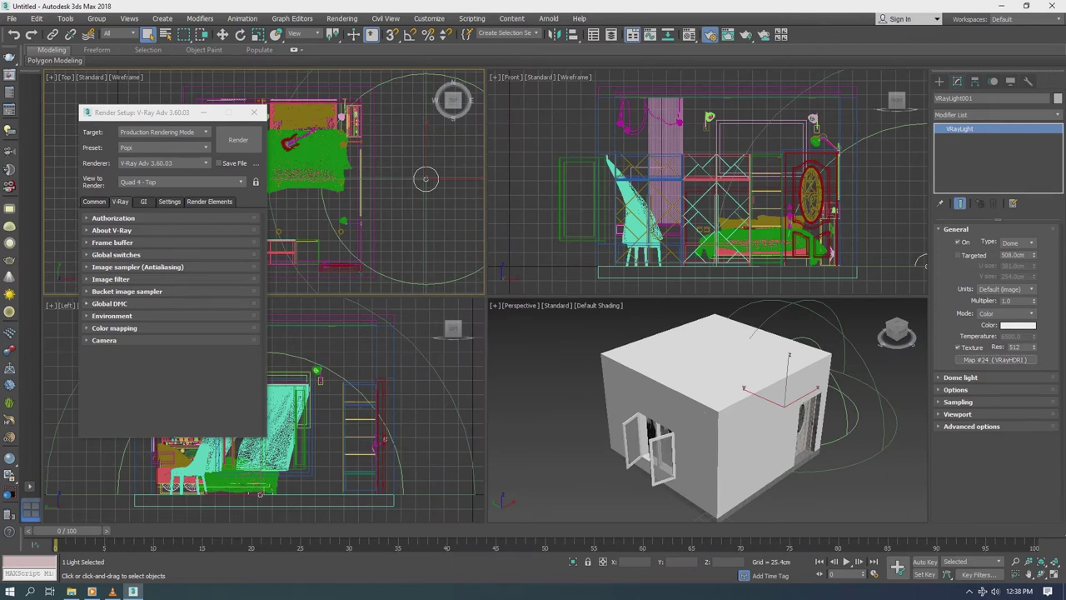
# Step: Instance the dome light's HDRI map into the GI and reflection/refraction environment slots
pyautogui.click(112, 315)
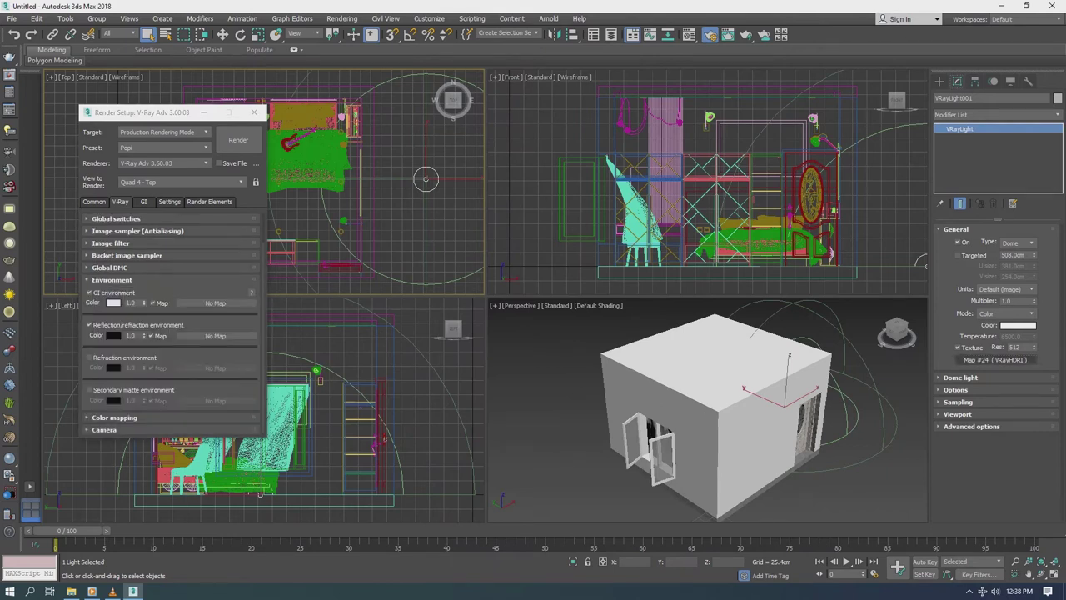
pyautogui.moveTo(996, 359); pyautogui.dragTo(215, 303)
pyautogui.click(149, 308)
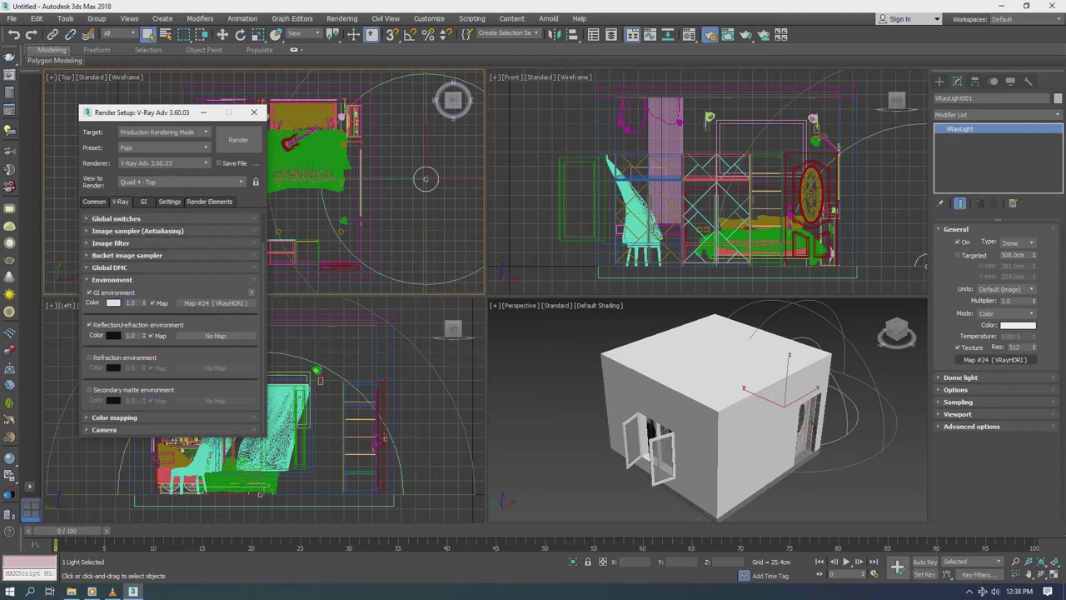
pyautogui.moveTo(995, 359); pyautogui.dragTo(215, 335)
pyautogui.click(149, 310)
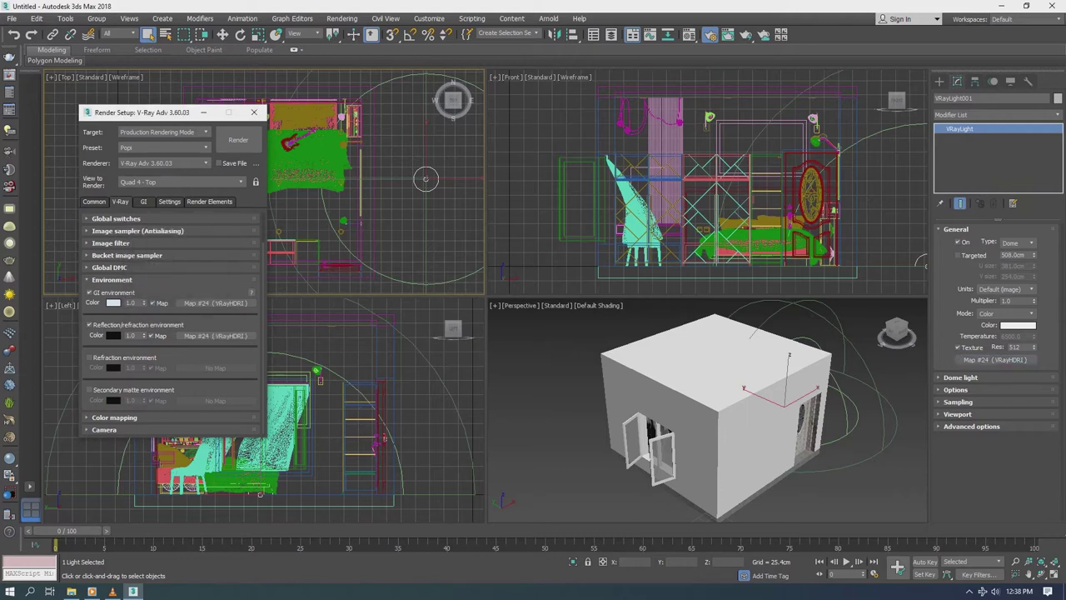
# Step: Save the scene as Kamar Set.max in D:\DESIGN 2020\Coba Kamar Set
pyautogui.click(255, 112)
pyautogui.hotkey('ctrl', 's')
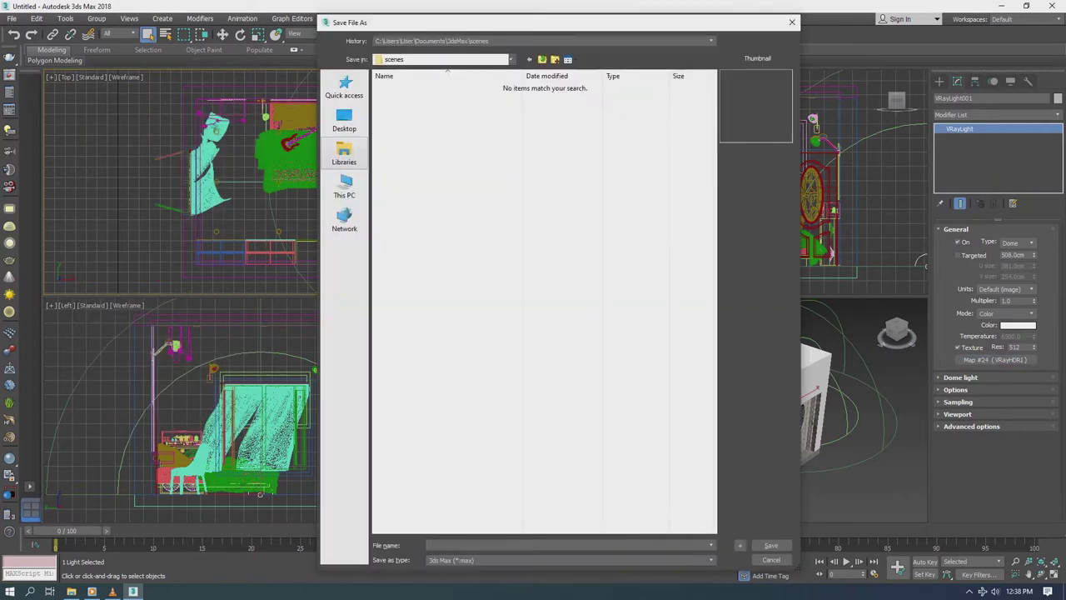
pyautogui.doubleClick(430, 252)
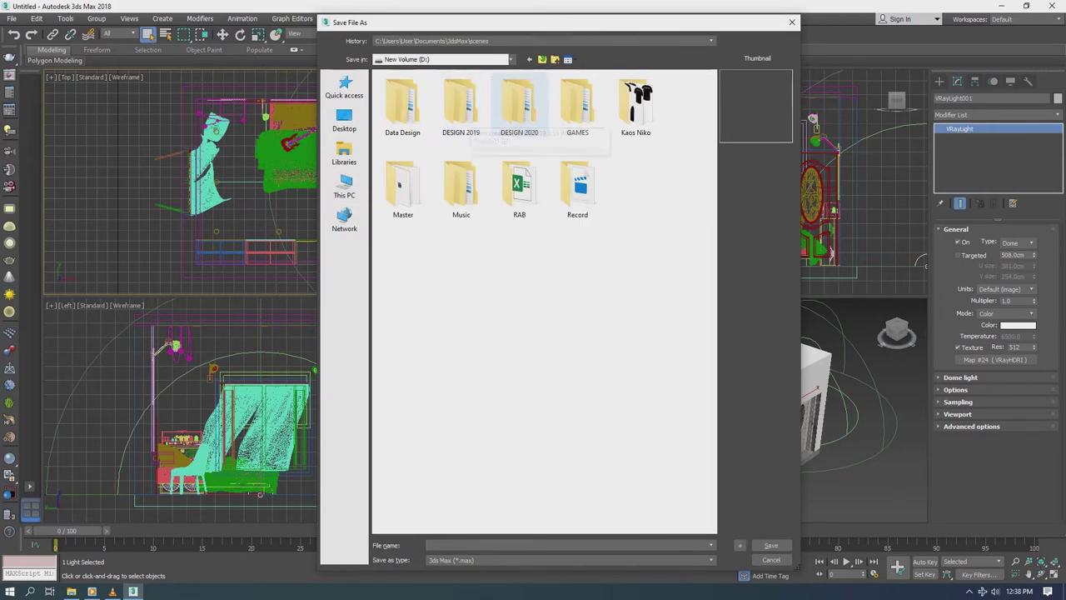
pyautogui.doubleClick(567, 116)
pyautogui.doubleClick(410, 109)
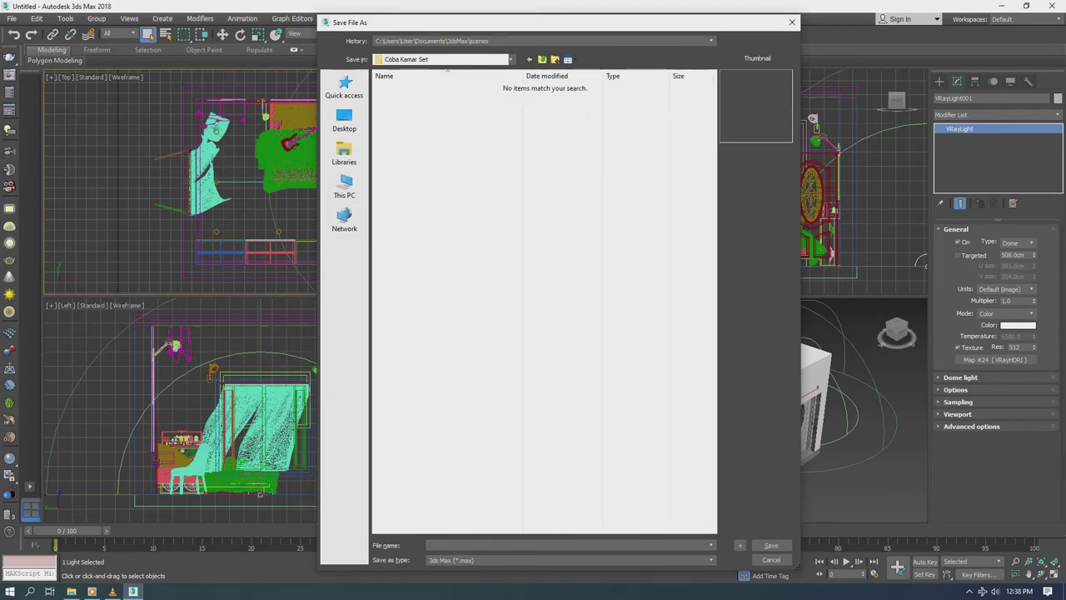
pyautogui.write('Kamar Set')
pyautogui.press('Return')
# Step: Run the Vray Physical Camera script from the Data Design folder to create a physical camera
pyautogui.click(425, 179)
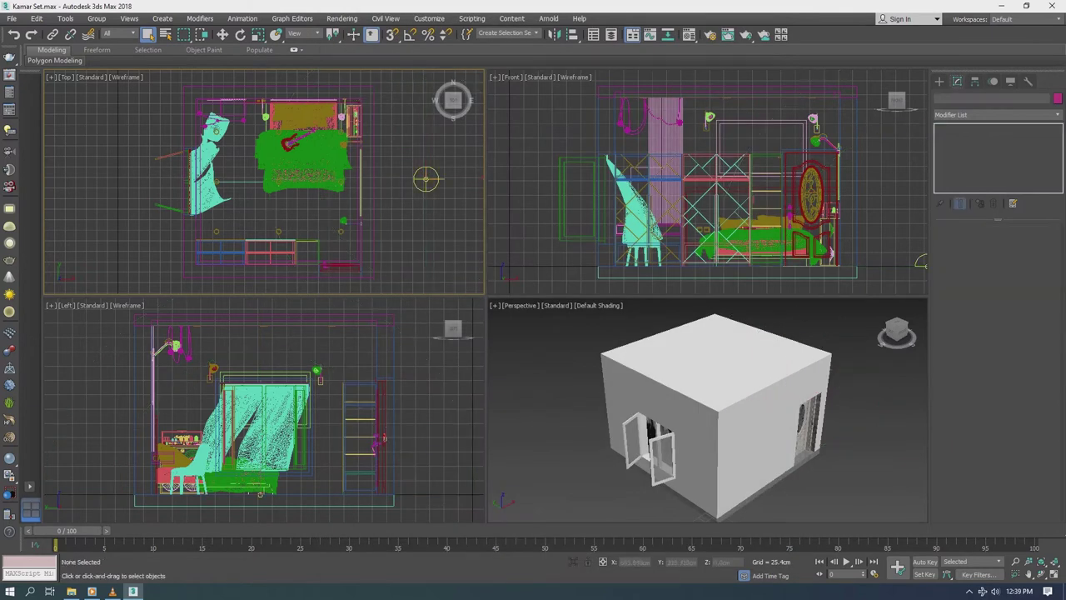
pyautogui.click(471, 18)
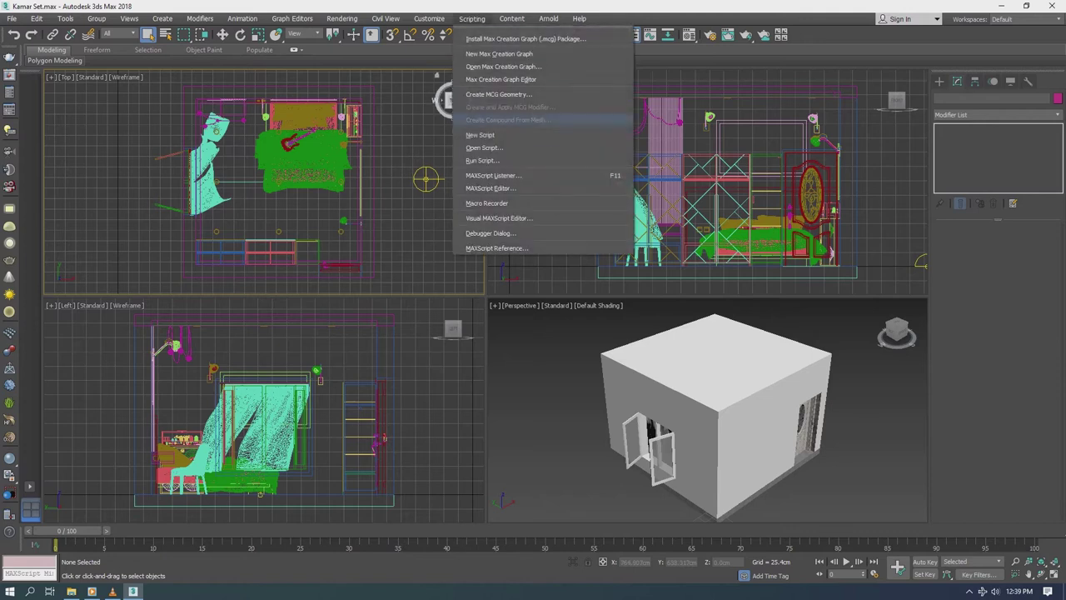
pyautogui.click(484, 147)
pyautogui.click(344, 169)
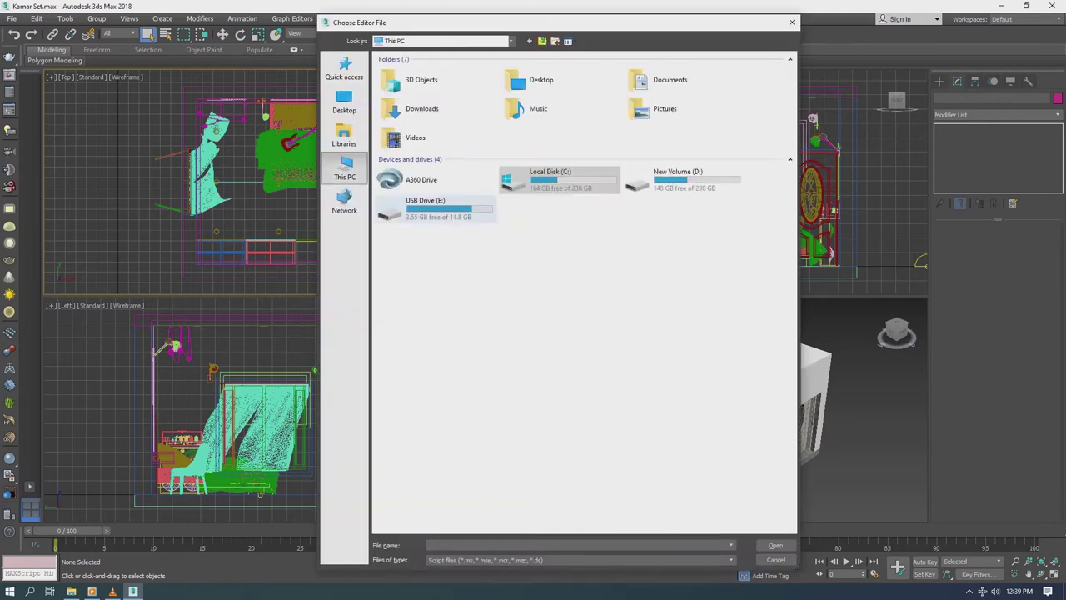
pyautogui.doubleClick(679, 177)
pyautogui.doubleClick(405, 84)
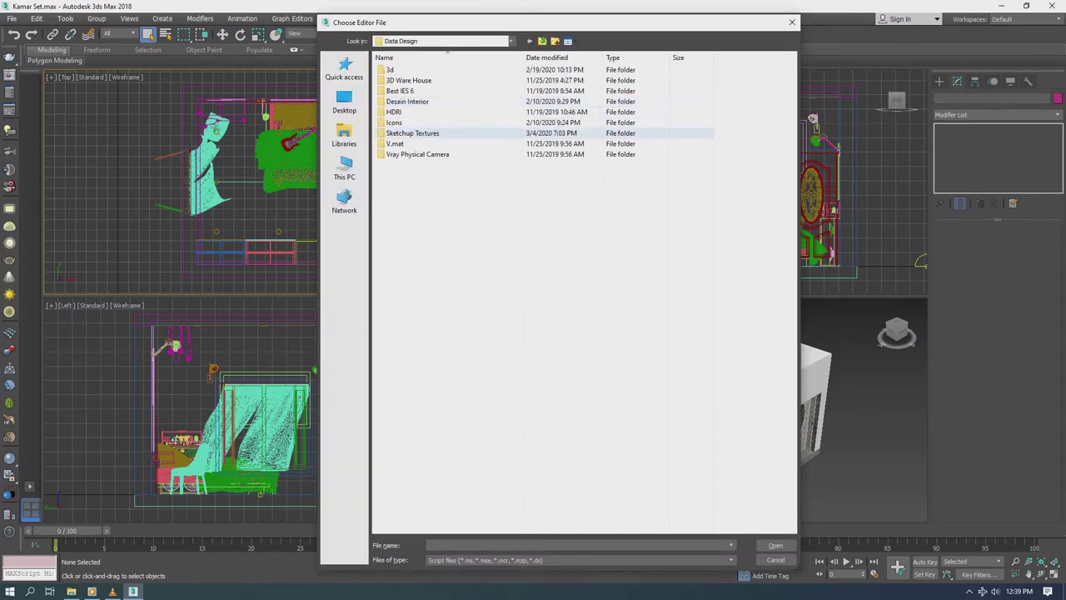
pyautogui.doubleClick(403, 154)
pyautogui.click(418, 79)
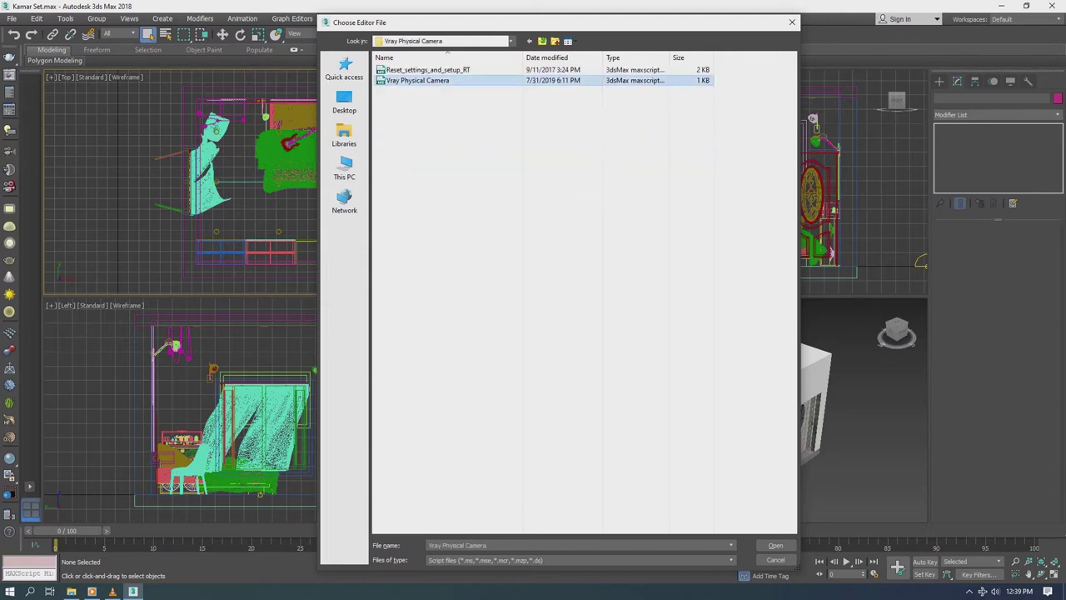
pyautogui.press('Return')
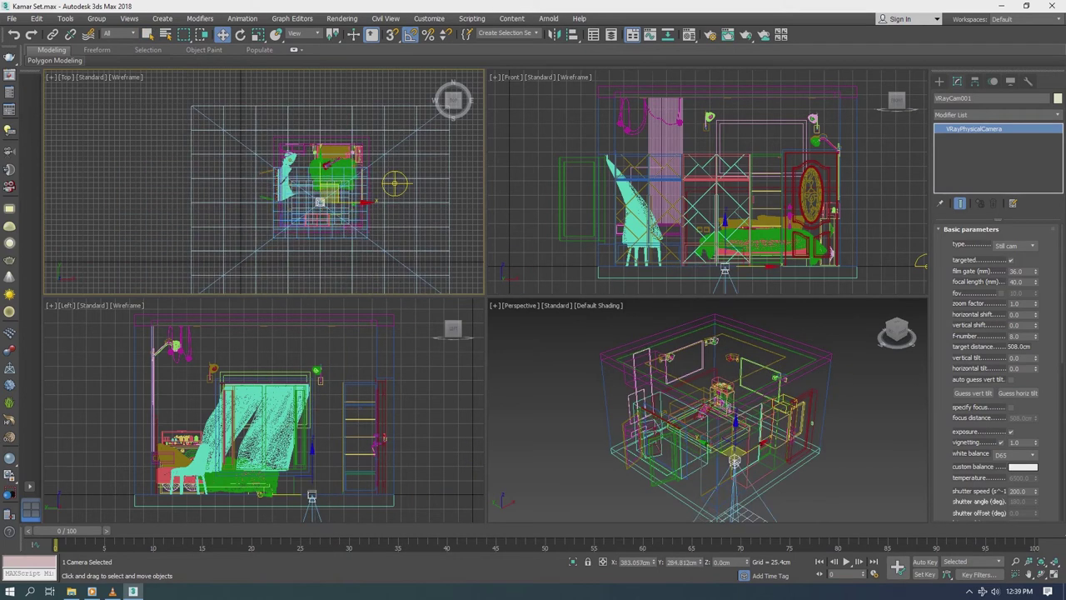
# Step: Lower the camera in the Left view and rotate it 40° to face the room
pyautogui.rightClick(332, 415)
pyautogui.click(375, 428)
pyautogui.press('w')
pyautogui.moveTo(333, 396); pyautogui.dragTo(367, 440)
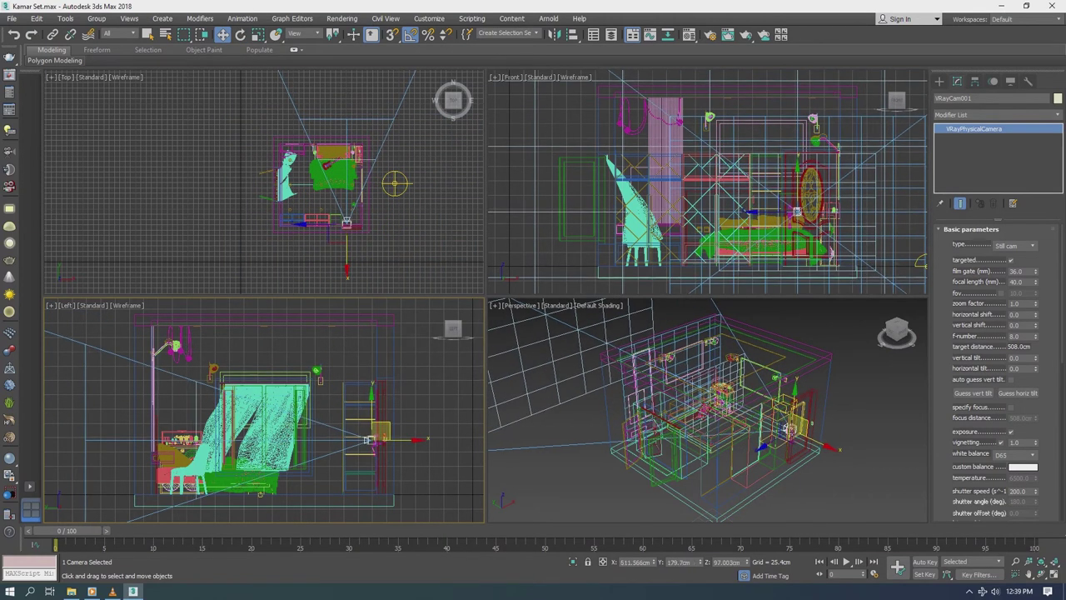
pyautogui.scroll(5, 342, 221)
pyautogui.rightClick(369, 213)
pyautogui.click(412, 226)
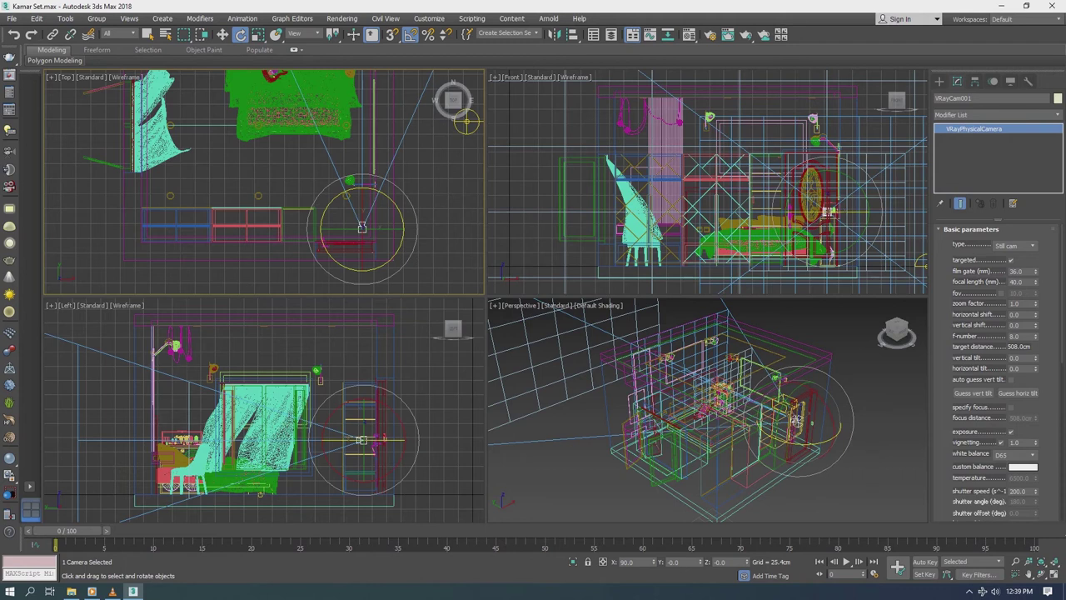
pyautogui.moveTo(361, 227); pyautogui.dragTo(359, 227)
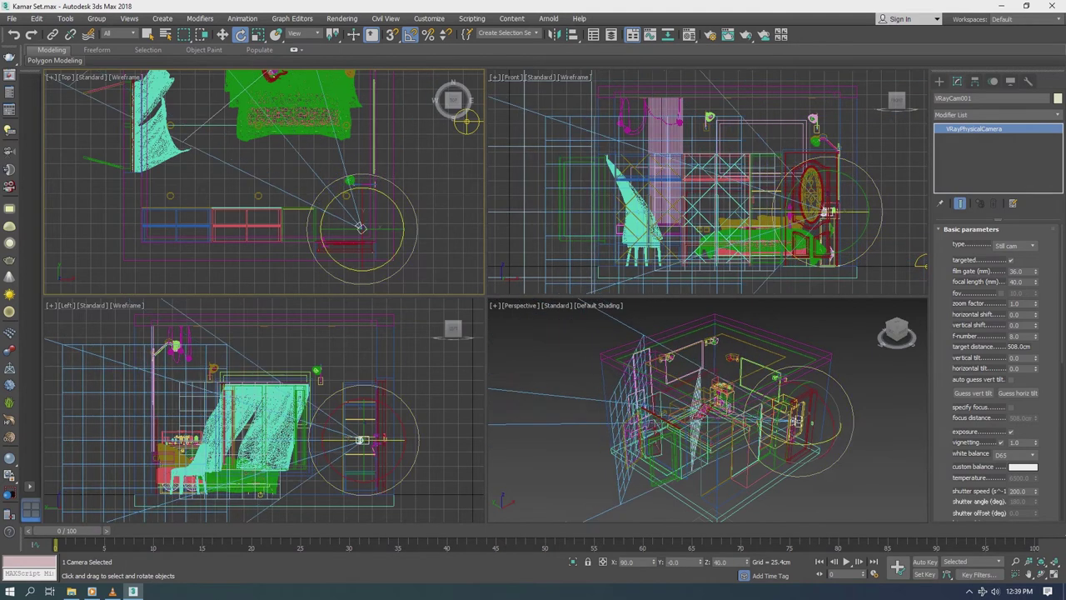
# Step: Set the camera's zoom factor and shutter speed 20.0, then frame the Perspective view through VRayCam001
pyautogui.click(1018, 304)
pyautogui.press('BackSpace')
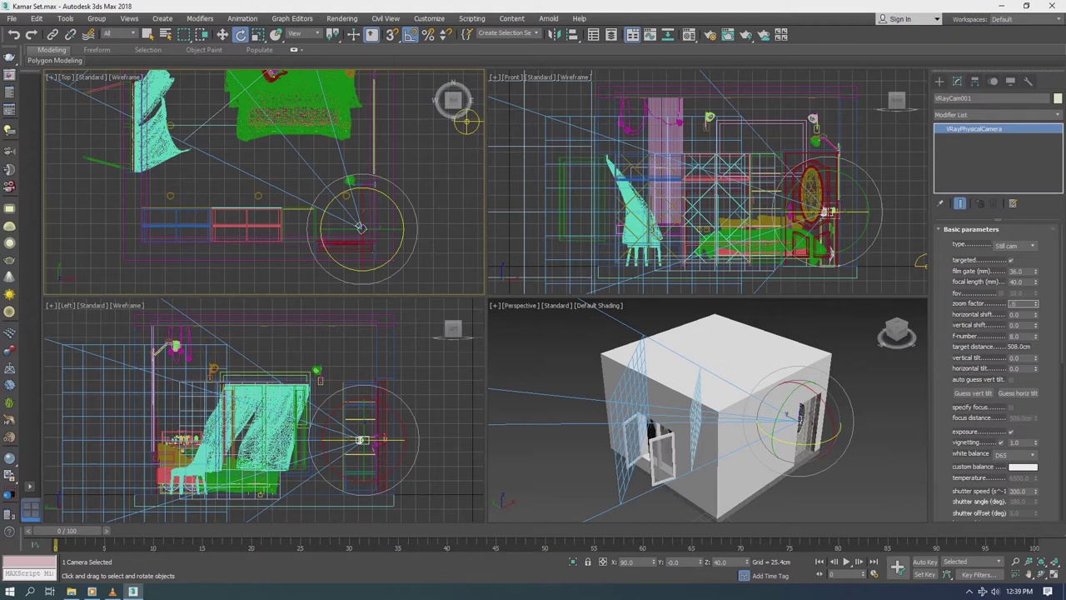
pyautogui.press('Return')
pyautogui.scroll(-3, 1000, 375)
pyautogui.click(1023, 407)
pyautogui.write('20')
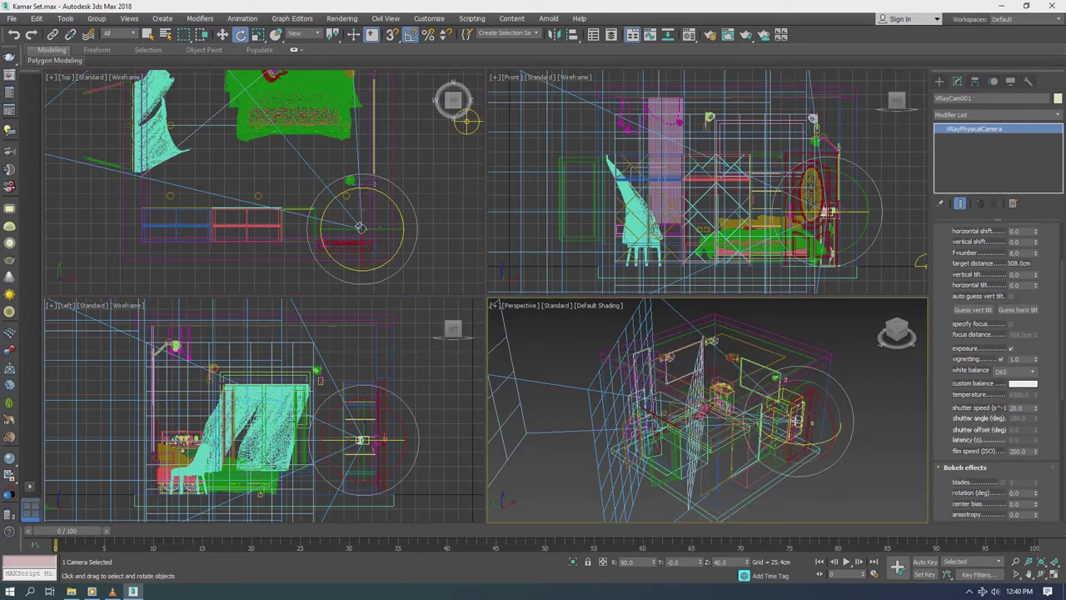
pyautogui.click(520, 305)
pyautogui.moveTo(401, 219); pyautogui.dragTo(401, 265)
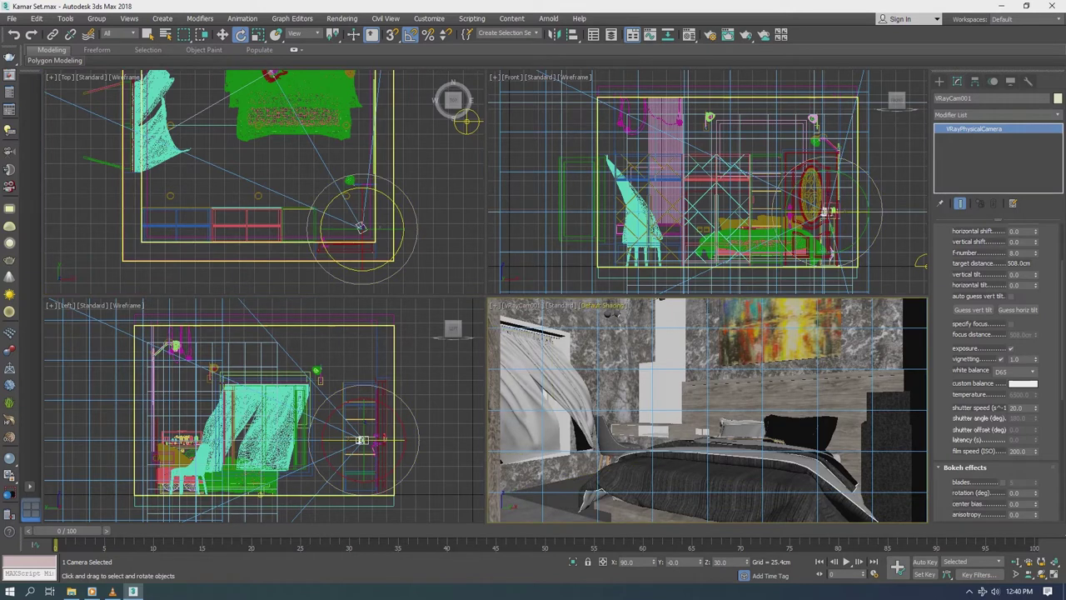
# Step: Sample multi_Group_001 in the Material Editor, copy its texture, and convert it to VRayMtl
pyautogui.press('m')
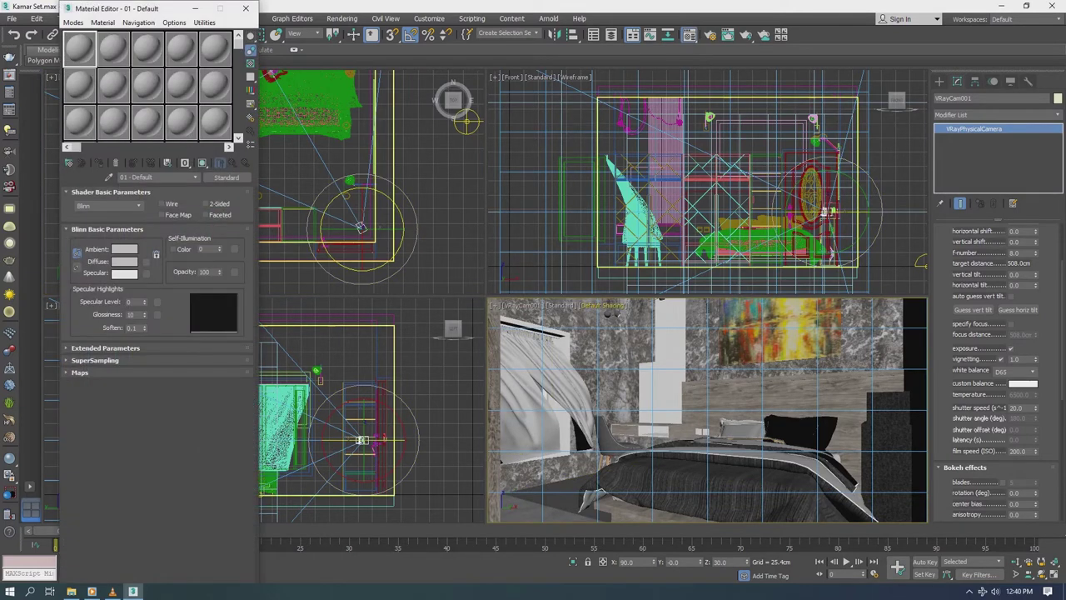
pyautogui.click(683, 492)
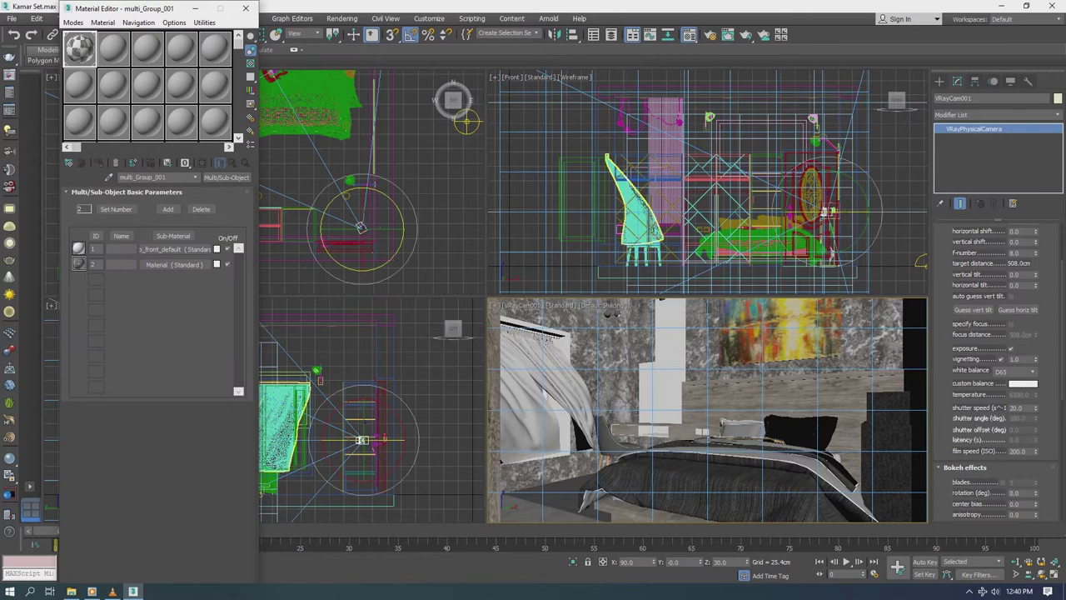
pyautogui.rightClick(146, 261)
pyautogui.press('Escape')
pyautogui.click(194, 177)
pyautogui.click(141, 188)
pyautogui.click(226, 178)
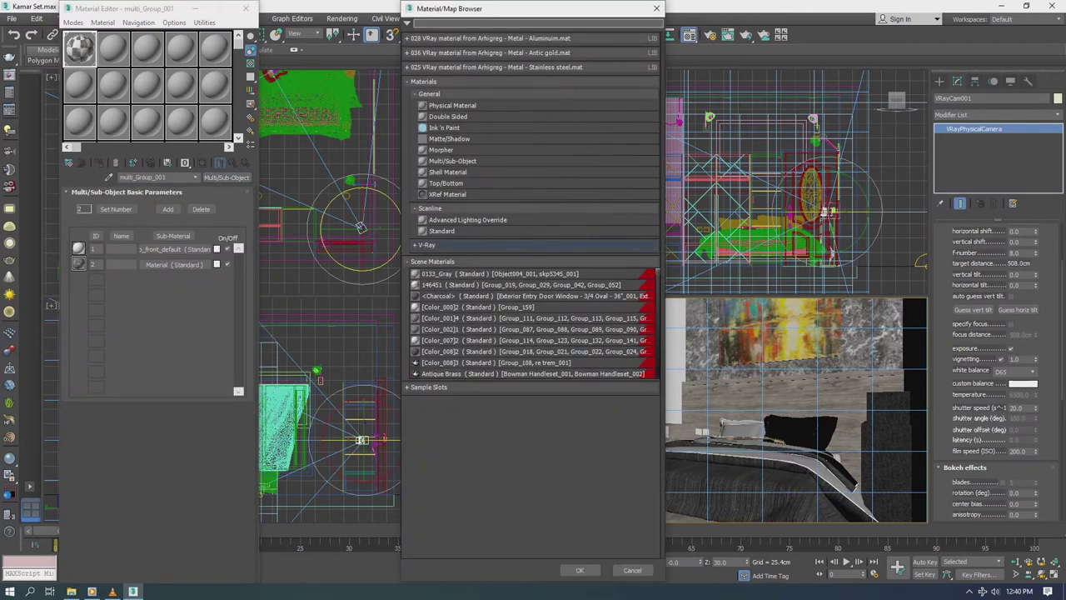
pyautogui.doubleClick(441, 378)
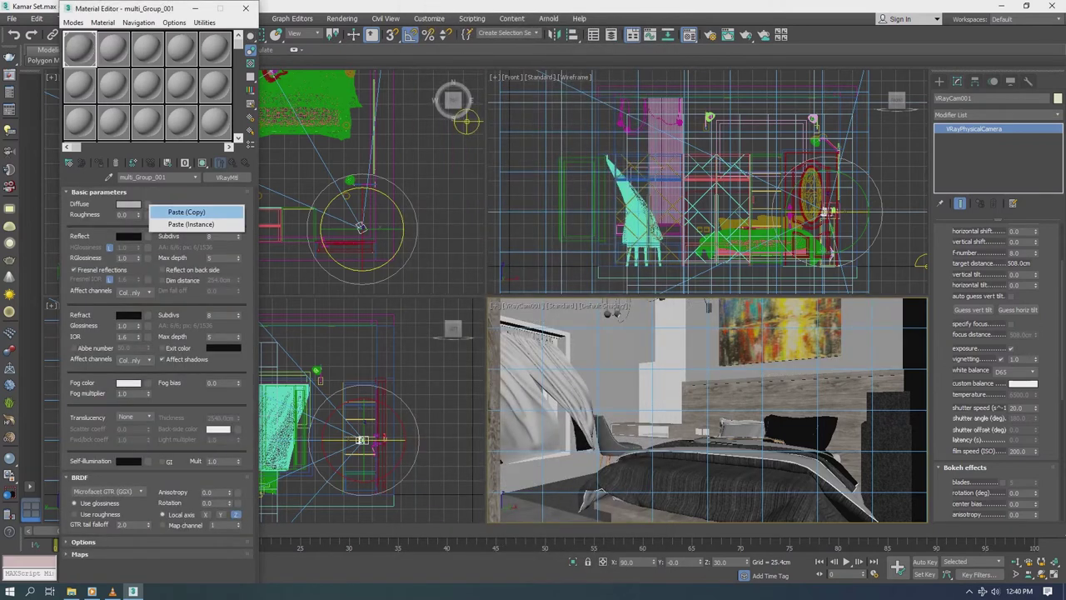
# Step: Set glossiness 0.55/0.65, a grey Reflect colour and 16 reflection subdivisions
pyautogui.click(249, 63)
pyautogui.doubleClick(80, 50)
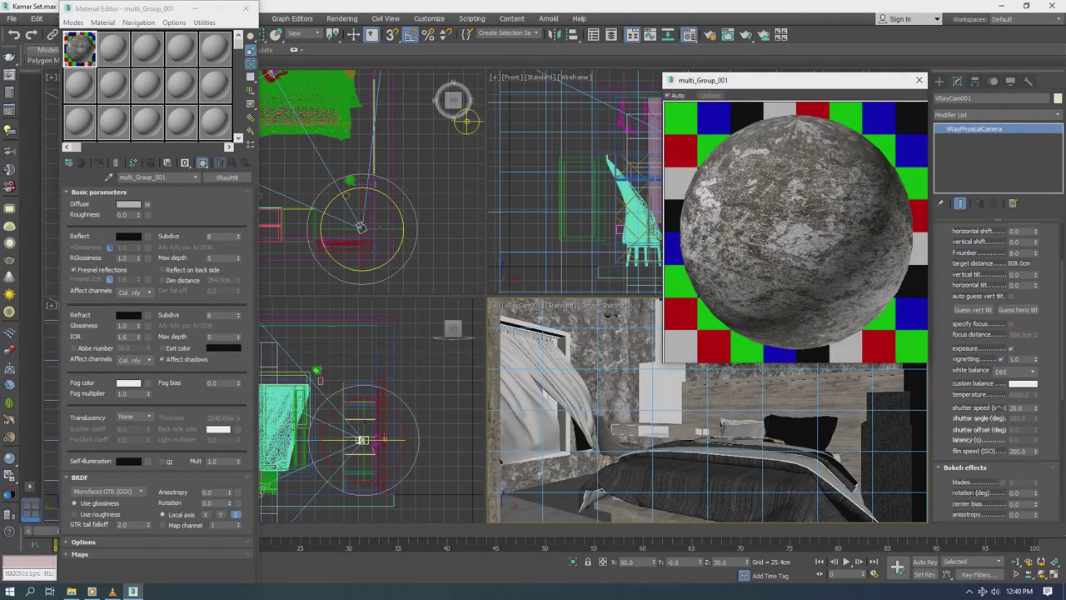
pyautogui.doubleClick(128, 247)
pyautogui.write('5')
pyautogui.press('Tab')
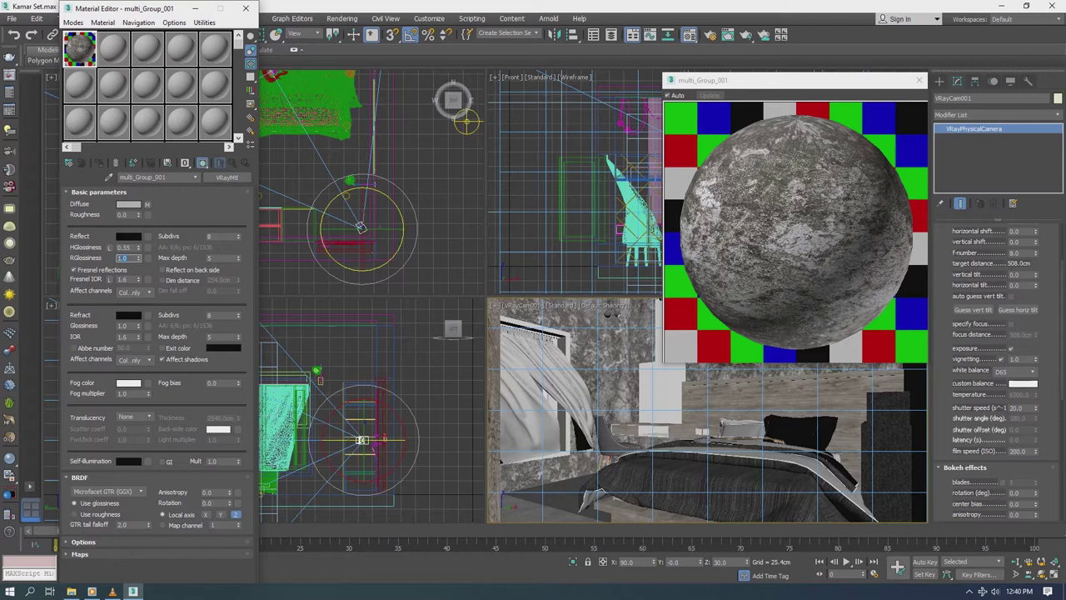
pyautogui.click(129, 236)
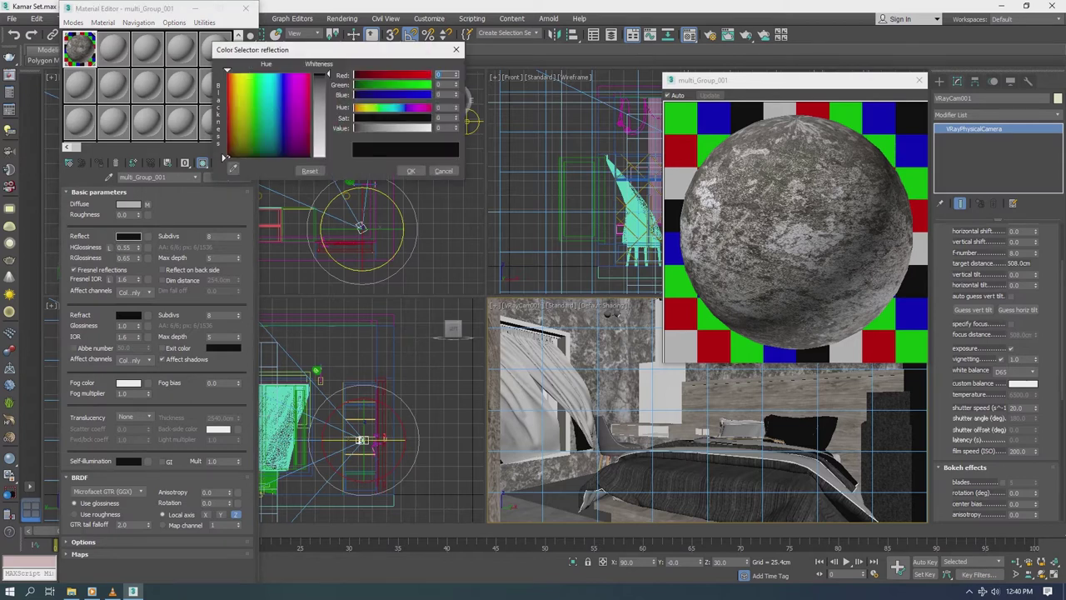
pyautogui.click(412, 171)
pyautogui.doubleClick(224, 236)
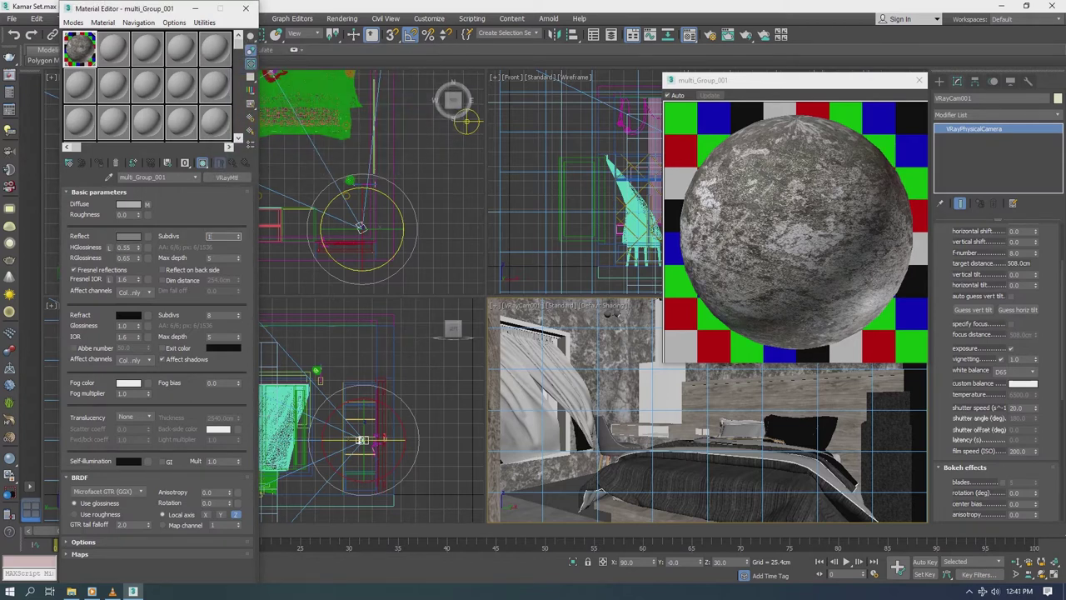
pyautogui.write('16')
pyautogui.press('Tab')
# Step: Reuse the concrete texture as bump at 30 and displacement at 1.0
pyautogui.click(98, 192)
pyautogui.click(79, 204)
pyautogui.click(79, 229)
pyautogui.moveTo(193, 244); pyautogui.dragTo(193, 405)
pyautogui.click(135, 334)
pyautogui.click(135, 334)
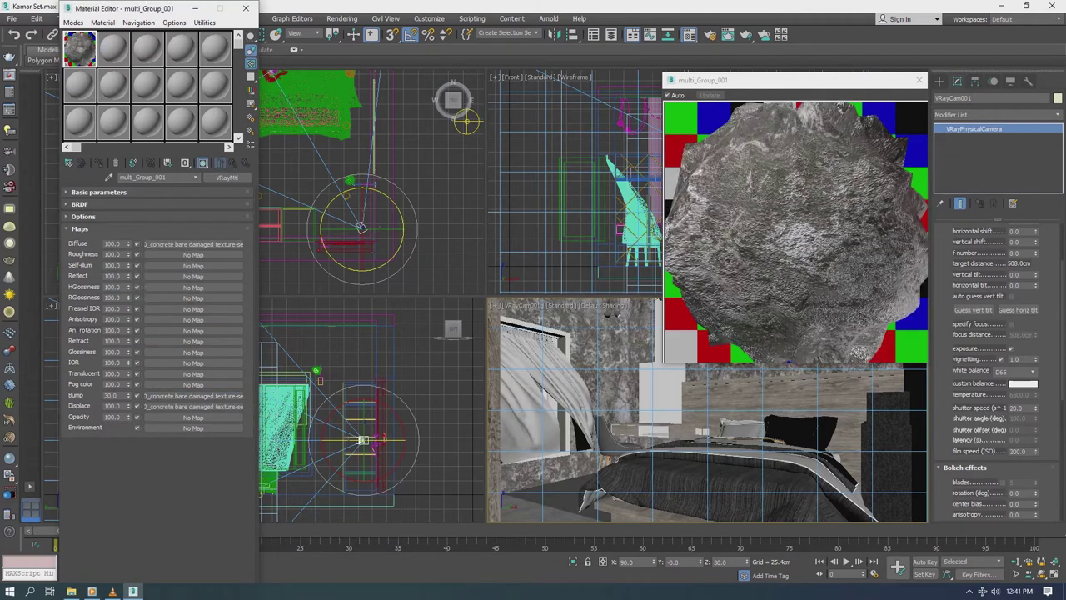
pyautogui.write('1')
pyautogui.press('Return')
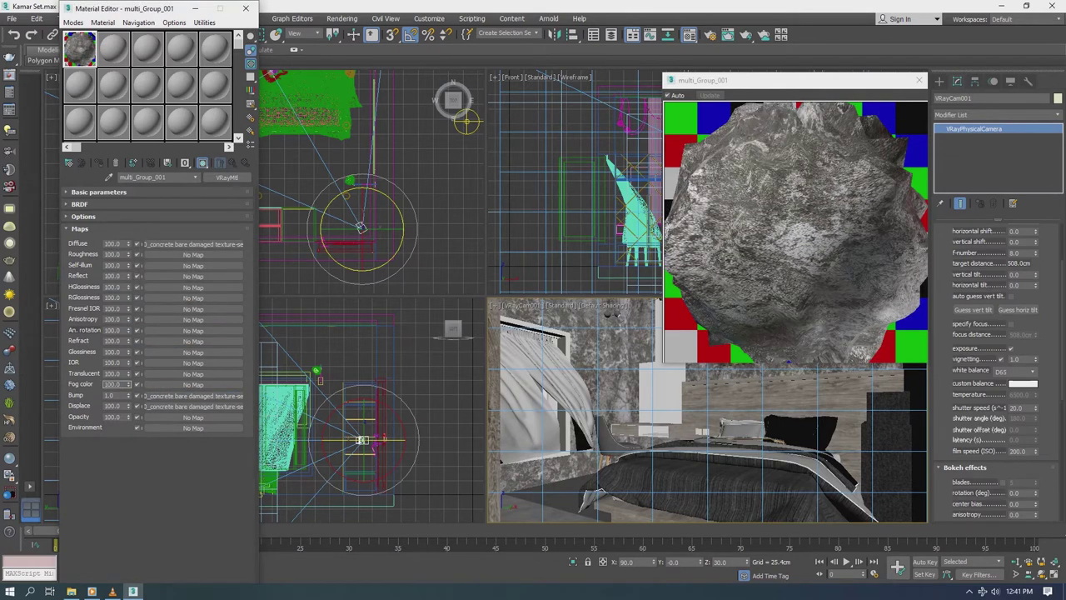
pyautogui.press('Tab')
pyautogui.press('Tab')
pyautogui.write('30')
pyautogui.press('Return')
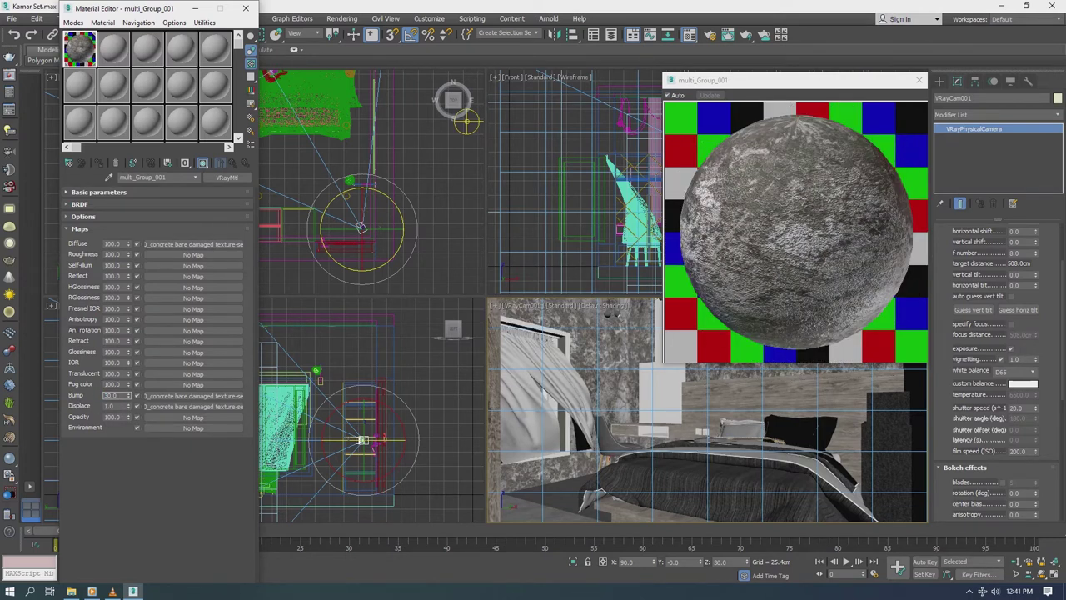
pyautogui.click(918, 80)
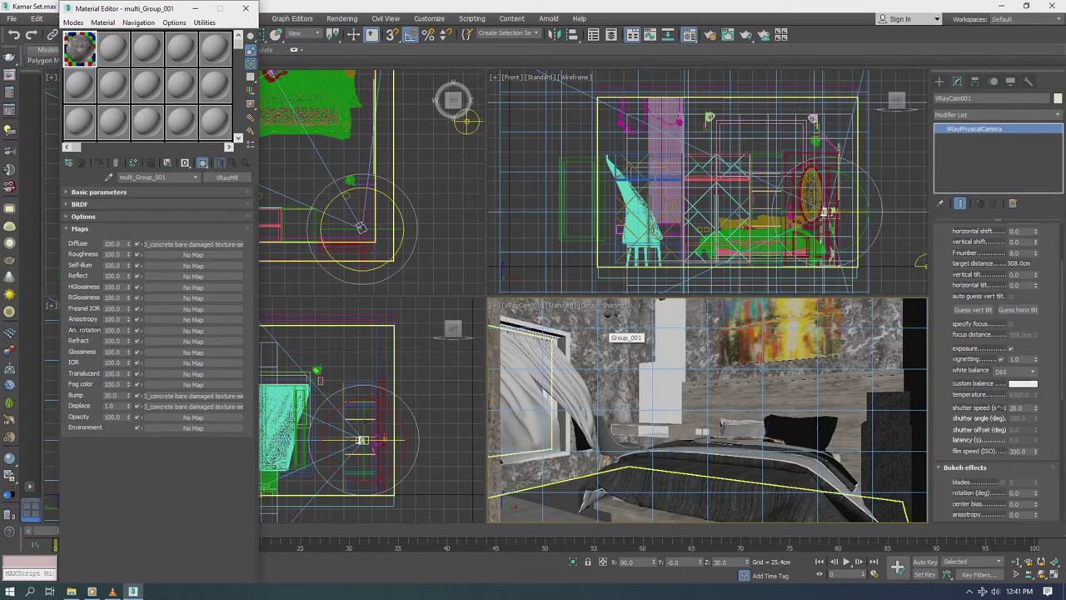
# Step: Convert multi_Group_014's Color_008 sub-material to VRayMtl with a dark grey diffuse
pyautogui.click(606, 327)
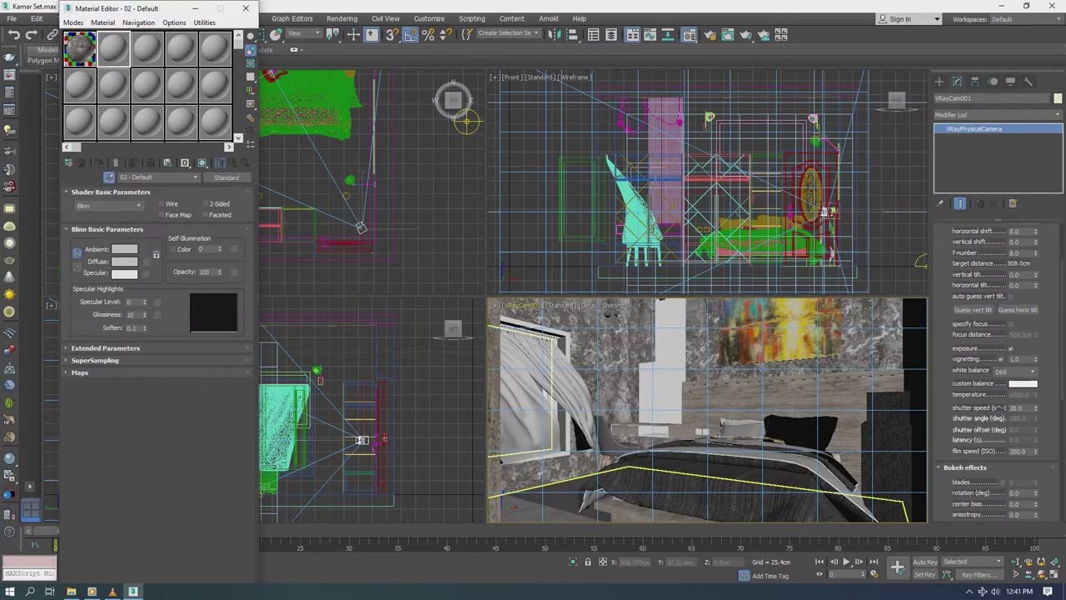
pyautogui.click(174, 249)
pyautogui.click(226, 178)
pyautogui.doubleClick(441, 378)
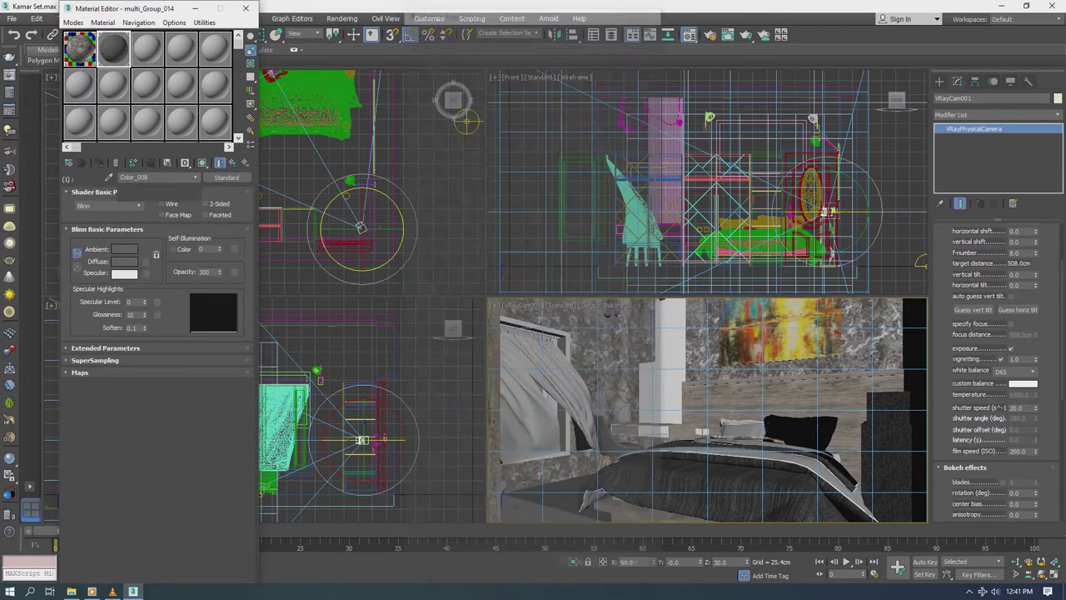
pyautogui.click(128, 203)
pyautogui.moveTo(391, 128); pyautogui.dragTo(367, 127)
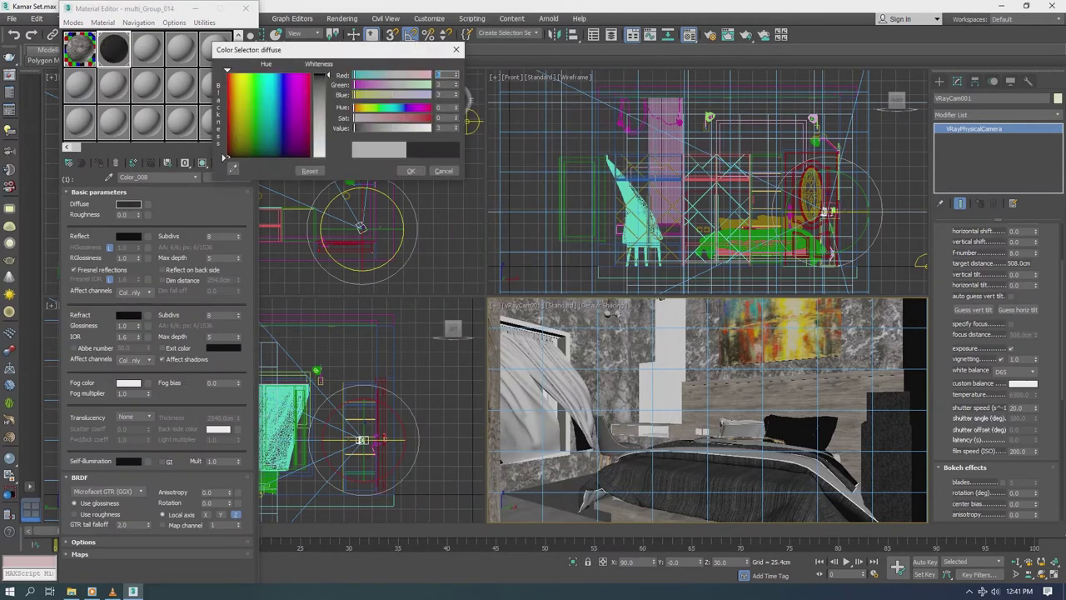
pyautogui.click(411, 171)
# Step: Unlock highlight glossiness at 0.65 and set Color_008's reflection to 92 grey
pyautogui.doubleClick(113, 48)
pyautogui.click(109, 248)
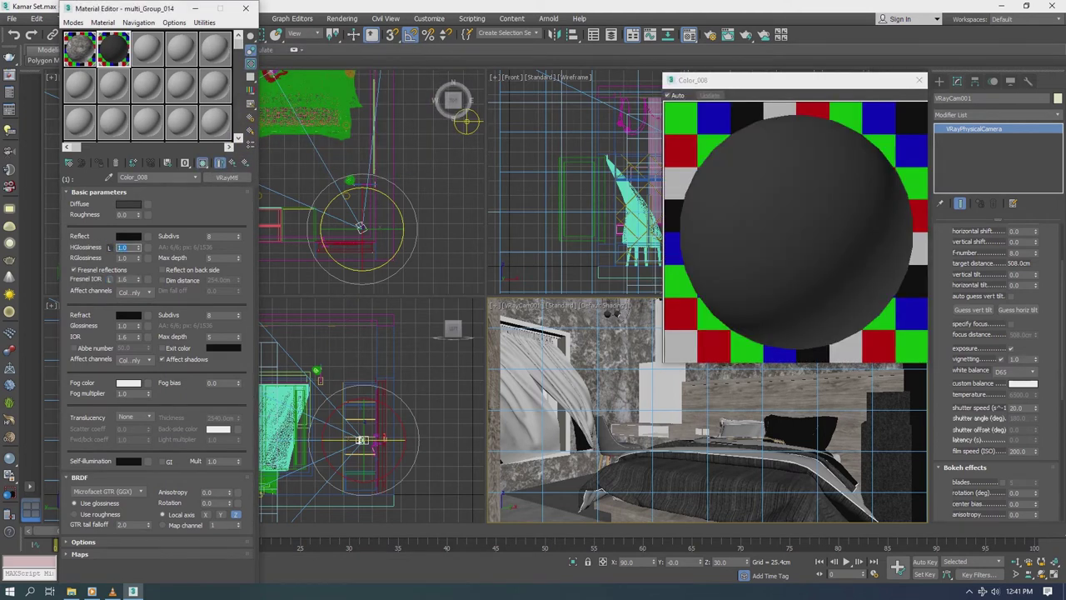
pyautogui.write('.65')
pyautogui.press('Tab')
pyautogui.click(128, 235)
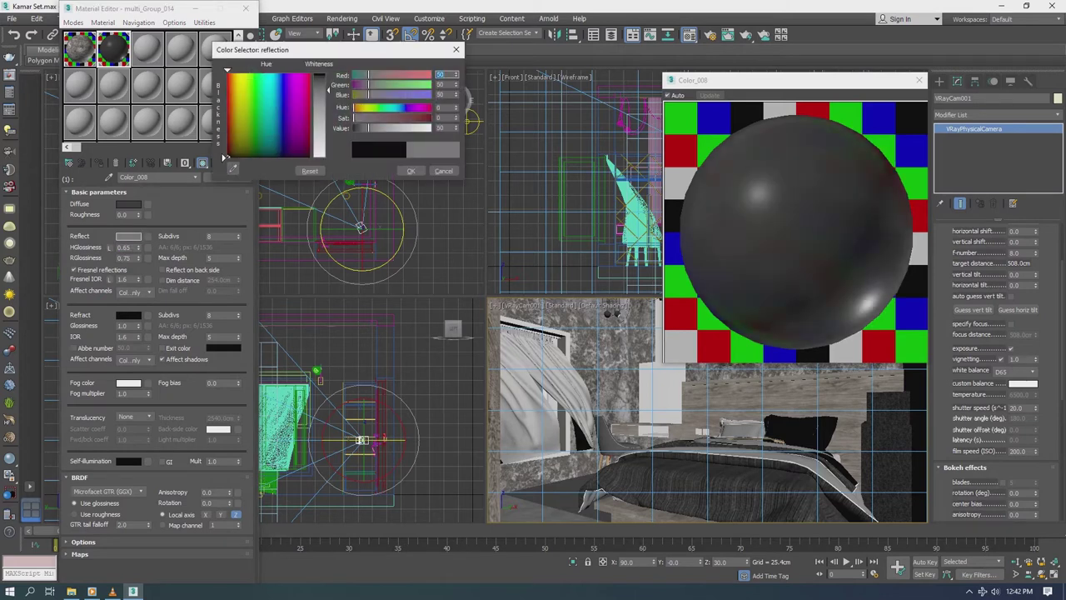
pyautogui.moveTo(328, 88); pyautogui.dragTo(328, 104)
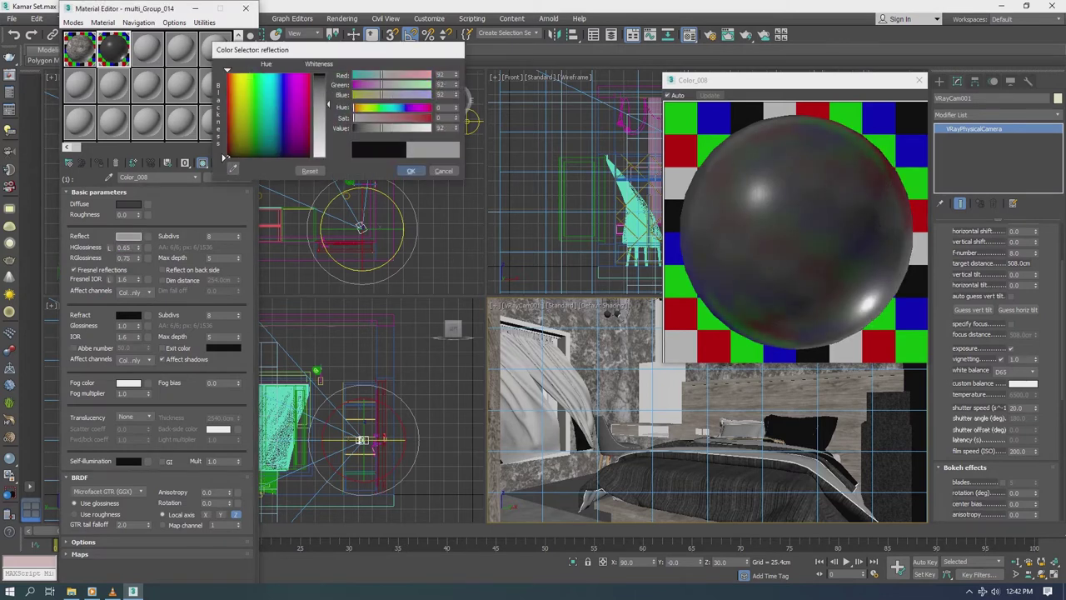
pyautogui.click(411, 170)
# Step: Try Color_008 reflection subdivs of 32, 16 and 8, settling back on 32
pyautogui.doubleClick(223, 235)
pyautogui.write('32')
pyautogui.press('Tab')
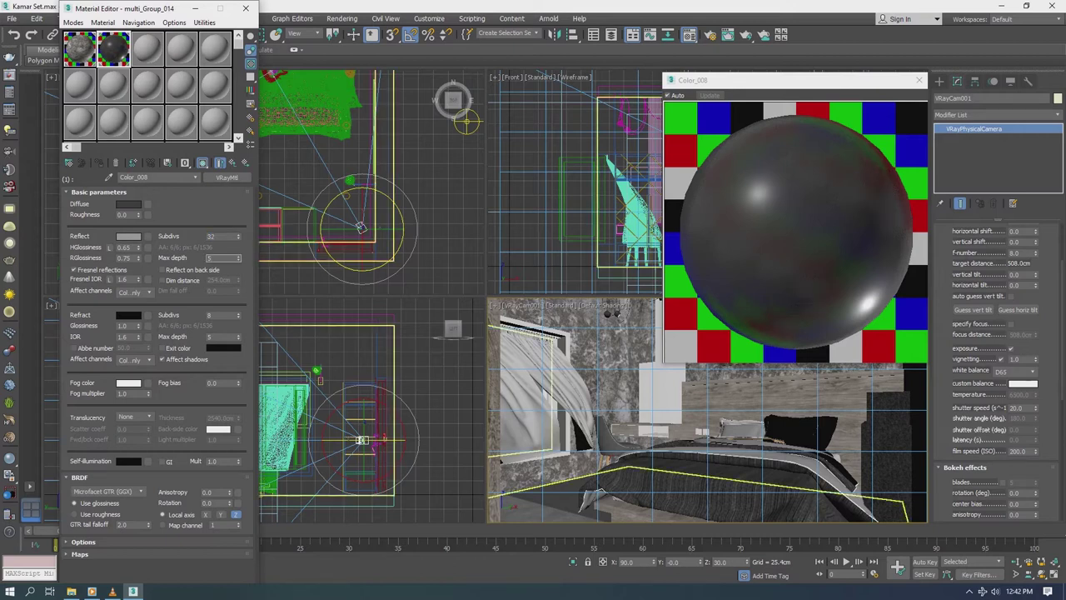
pyautogui.doubleClick(223, 235)
pyautogui.write('16')
pyautogui.press('Tab')
pyautogui.hotkey('shift', 'Tab')
pyautogui.write('8')
pyautogui.press('Tab')
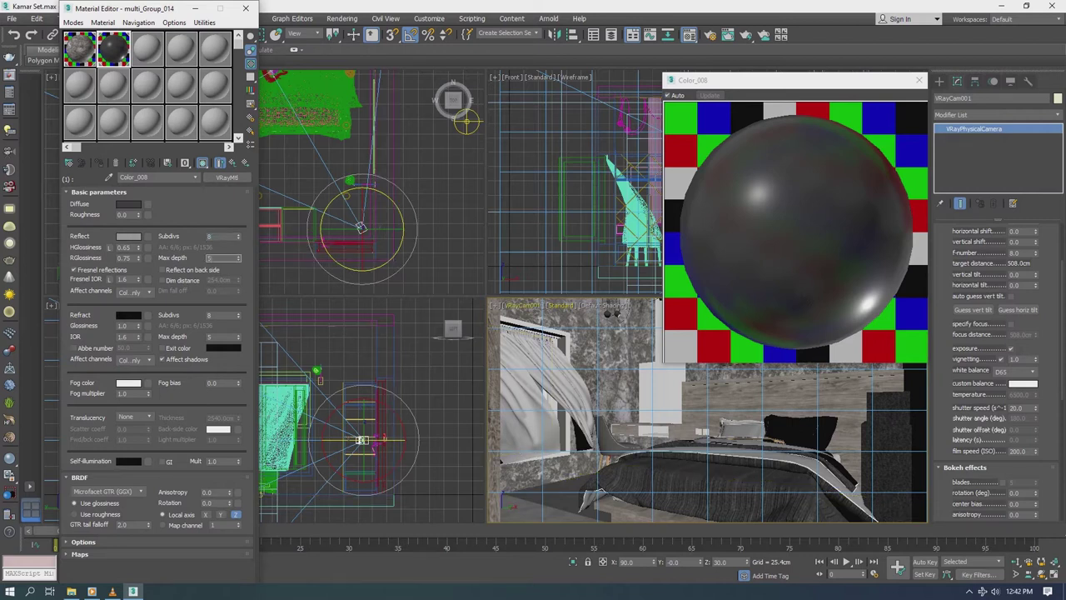
pyautogui.hotkey('shift', 'Tab')
pyautogui.write('32')
pyautogui.press('Tab')
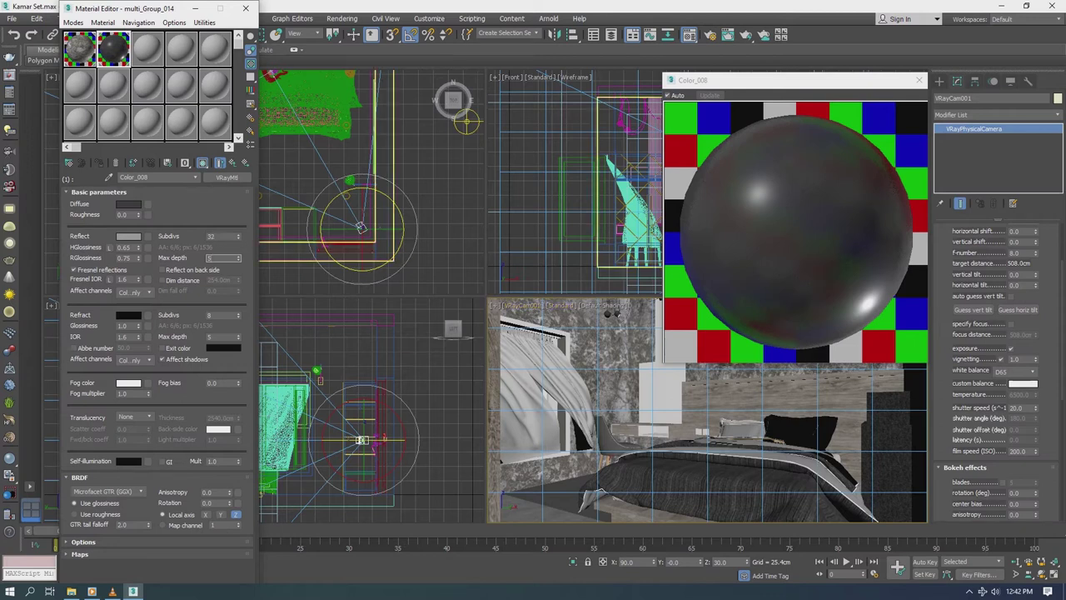
# Step: Darken Color_008's reflection colour to 37 grey
pyautogui.click(129, 236)
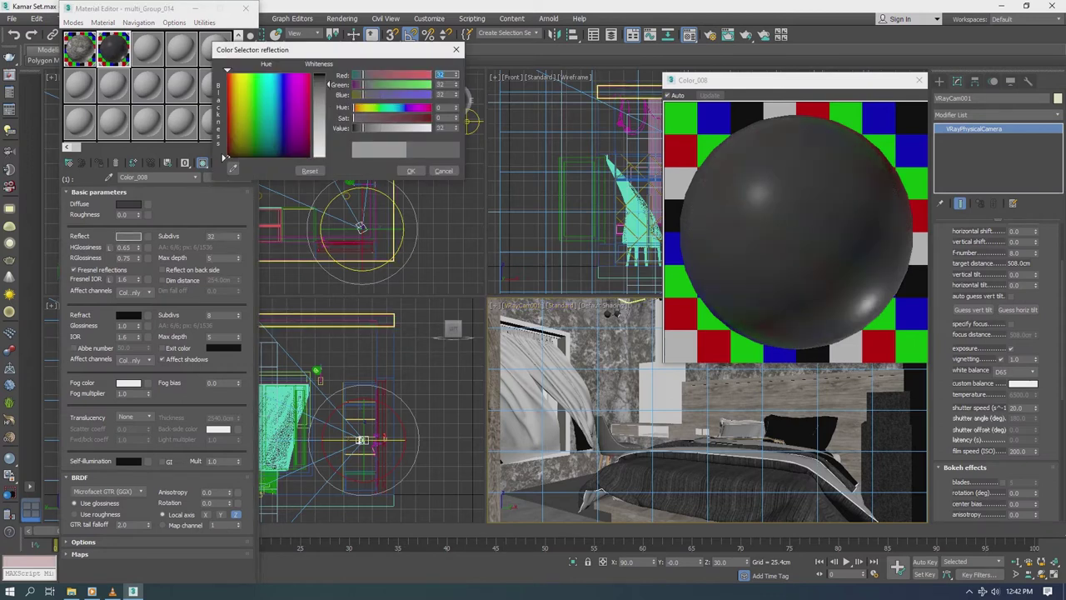
pyautogui.write('37')
pyautogui.press('Return')
pyautogui.click(411, 170)
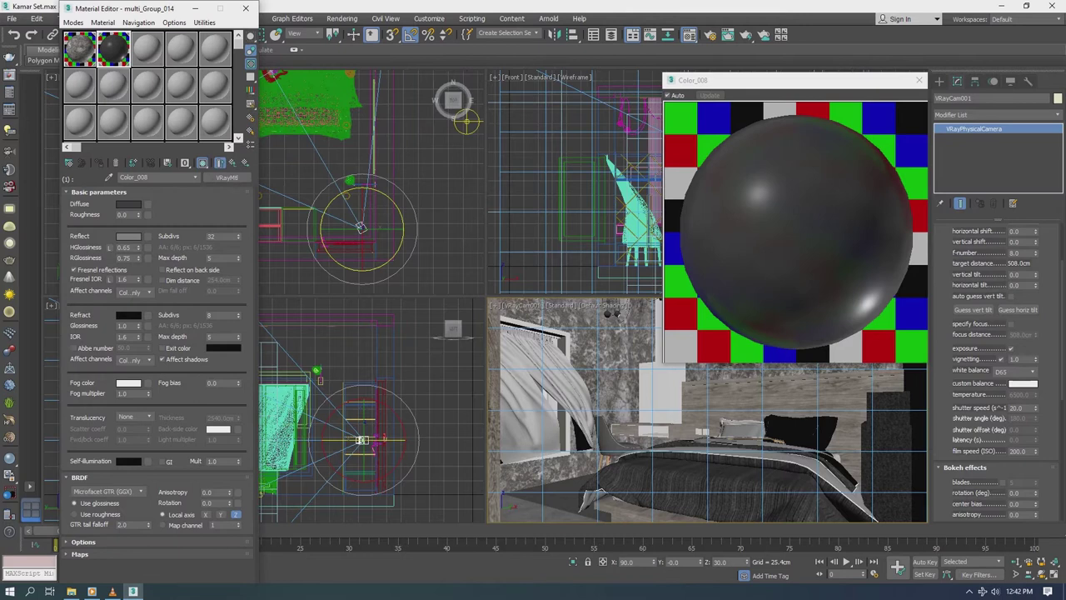
# Step: Return to multi_Group_014 and convert Translucent_Glass_Gray to a VRayMtl
pyautogui.click(93, 192)
pyautogui.click(143, 177)
pyautogui.click(142, 187)
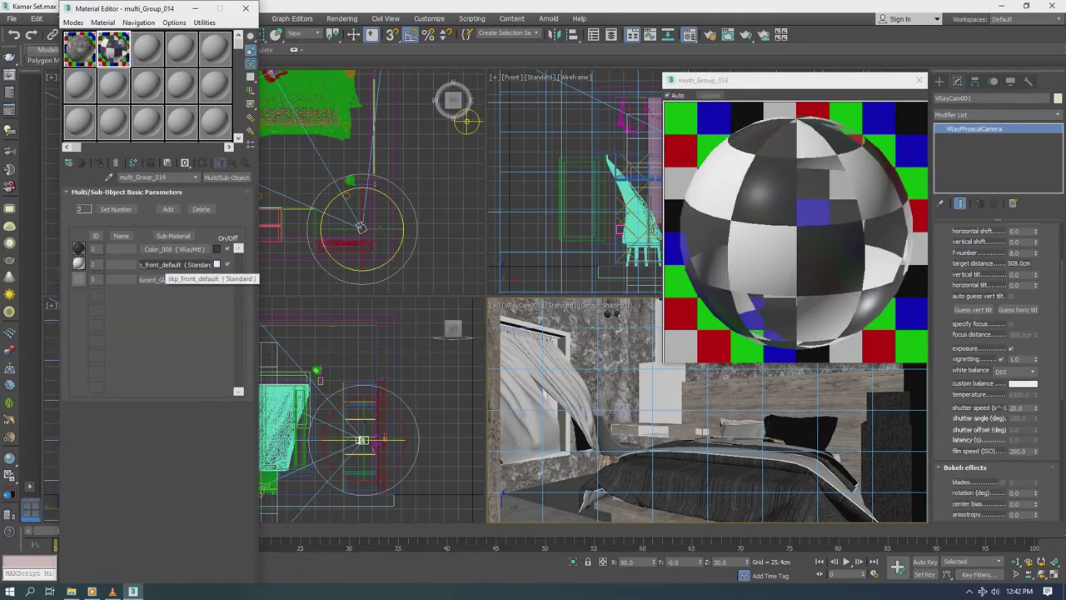
pyautogui.click(158, 278)
pyautogui.click(226, 176)
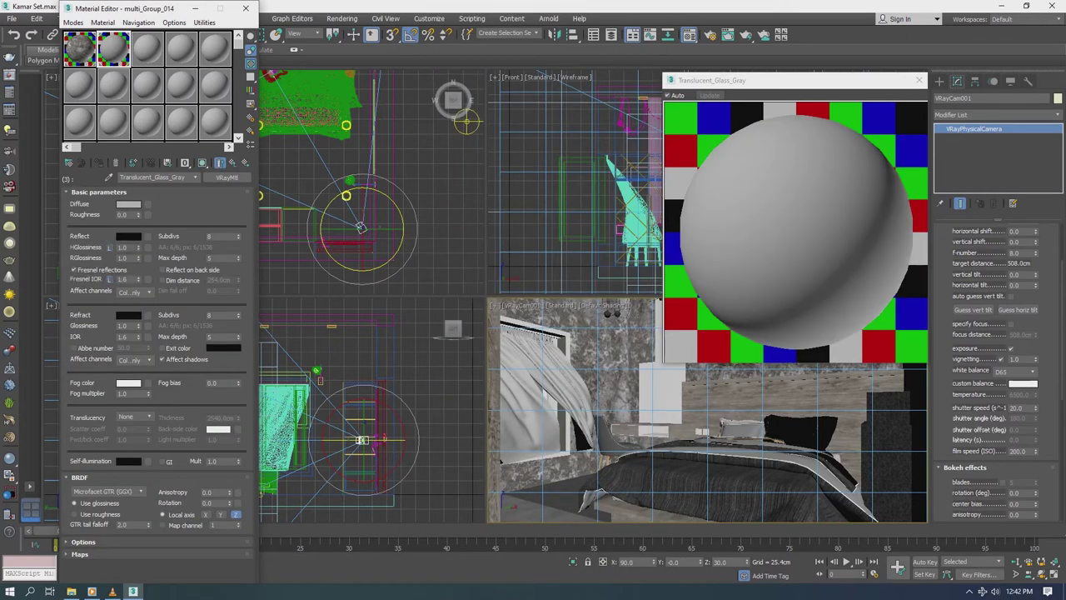
pyautogui.click(128, 236)
pyautogui.click(410, 171)
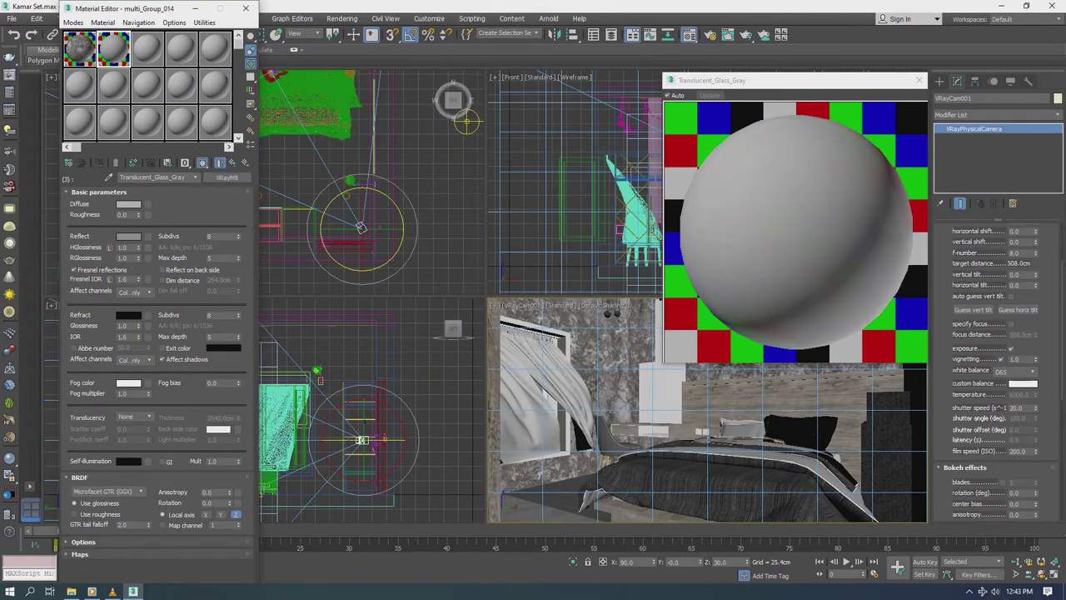
# Step: Give the glass near-white refraction, 185 grey reflection and 16 reflect subdivs
pyautogui.click(128, 314)
pyautogui.moveTo(353, 127)
pyautogui.mouseDown()
pyautogui.moveTo(427, 128)
pyautogui.moveTo(409, 128)
pyautogui.mouseUp()
pyautogui.click(410, 171)
pyautogui.click(129, 236)
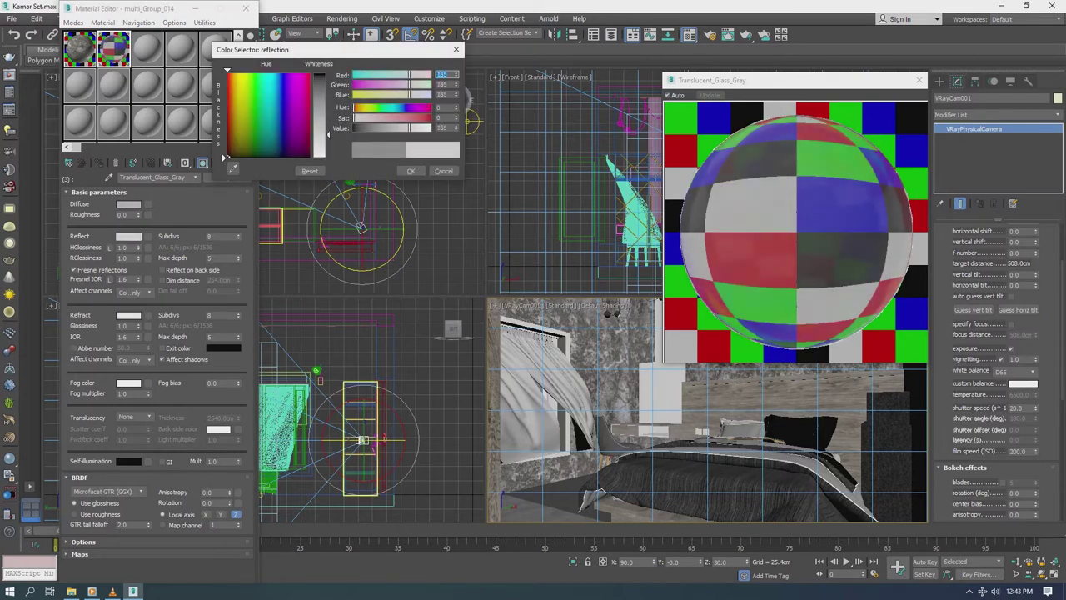
pyautogui.click(410, 171)
pyautogui.click(223, 258)
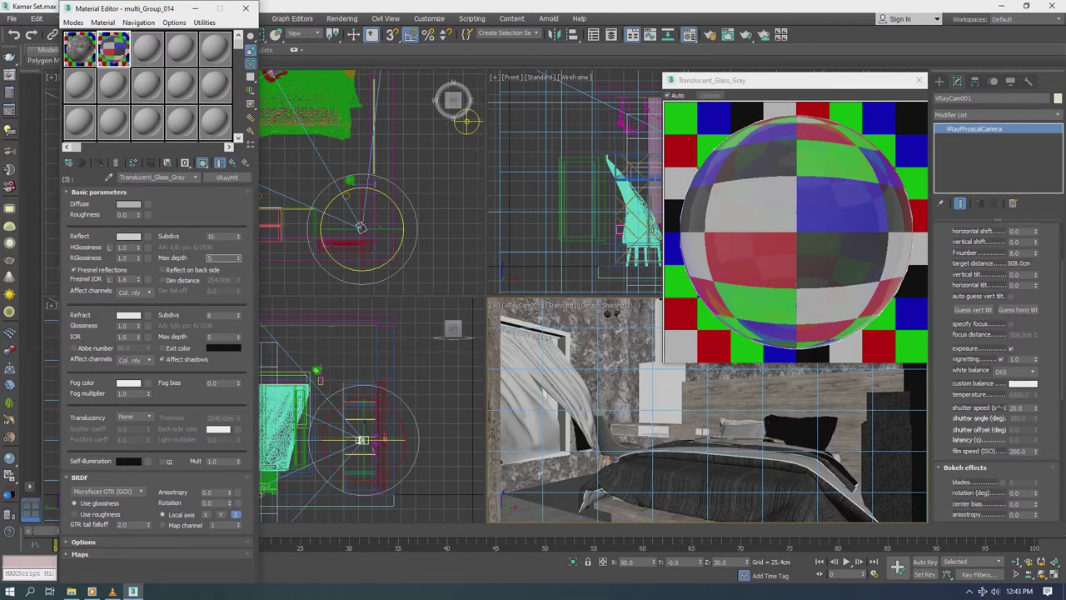
pyautogui.click(919, 80)
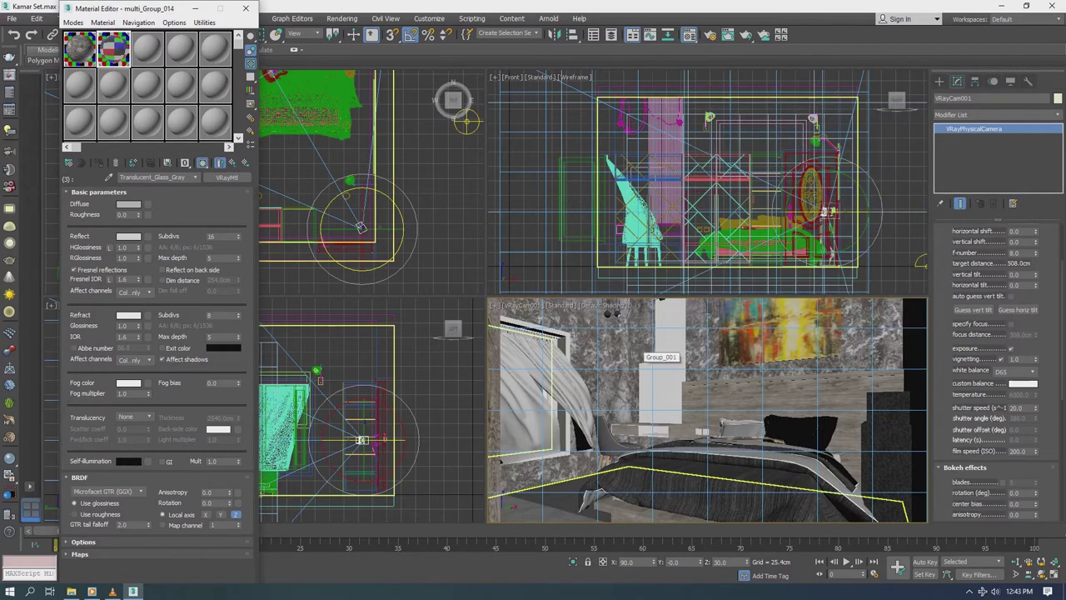
# Step: Convert multi_Group_008's Material9 to VRayMtl, pasting its painting texture back into Diffuse
pyautogui.click(147, 48)
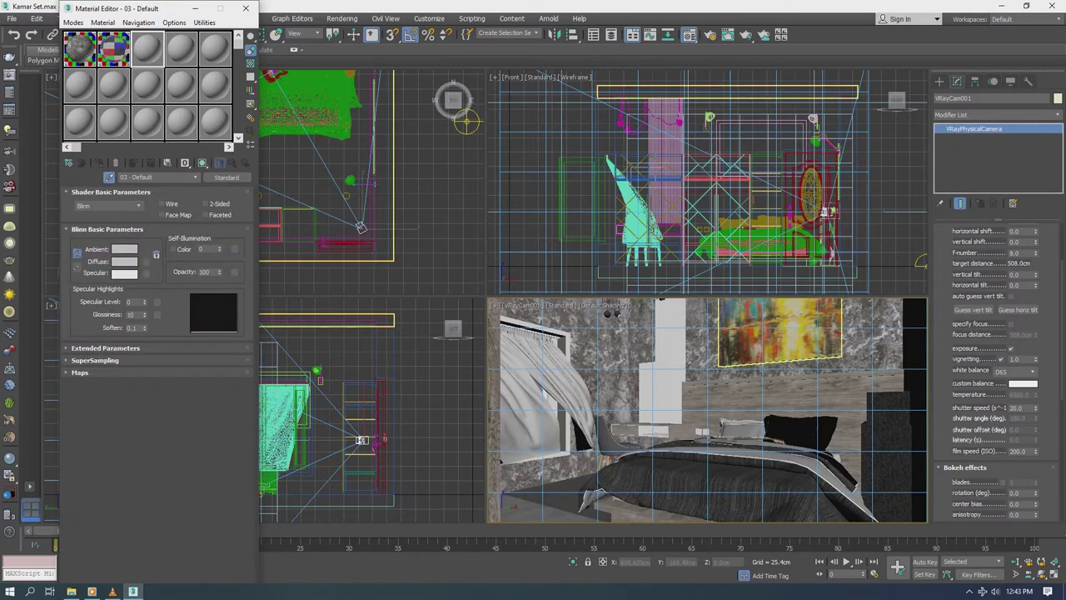
pyautogui.click(174, 264)
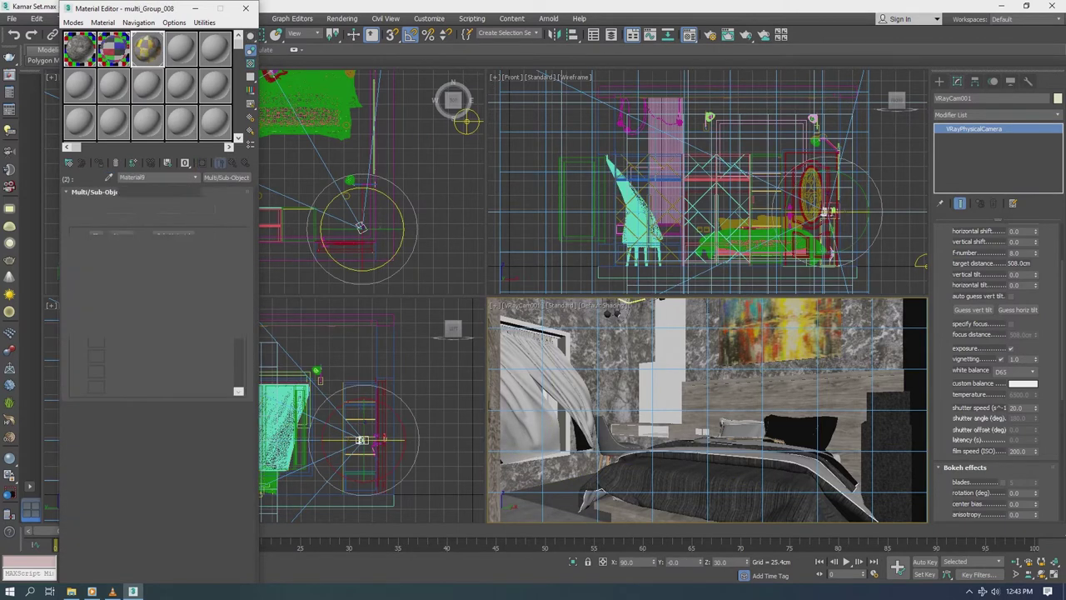
pyautogui.rightClick(142, 277)
pyautogui.click(226, 178)
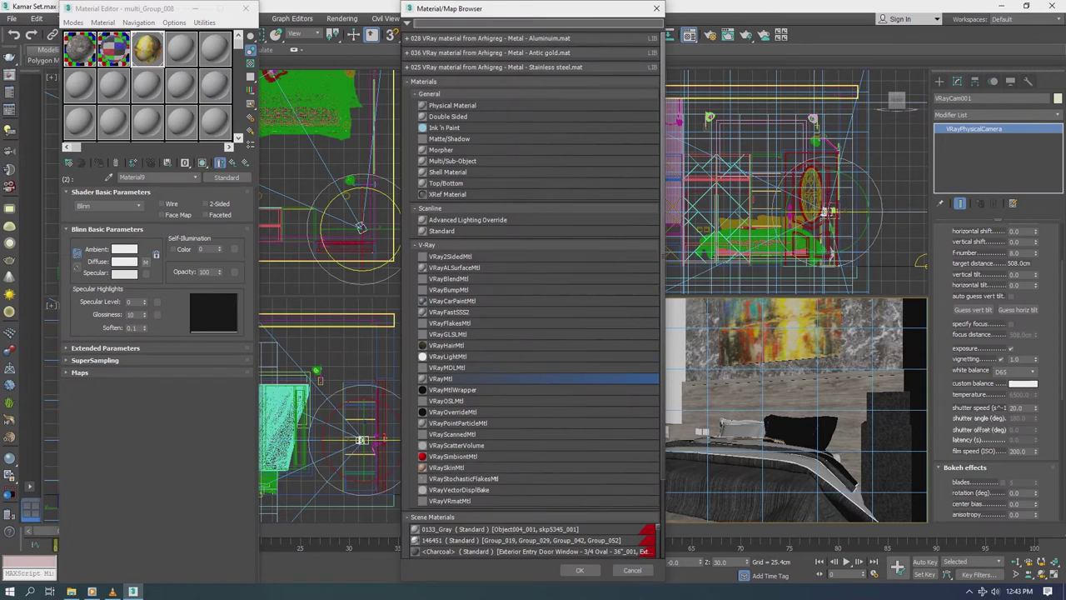
pyautogui.doubleClick(441, 378)
pyautogui.rightClick(129, 204)
pyautogui.click(185, 223)
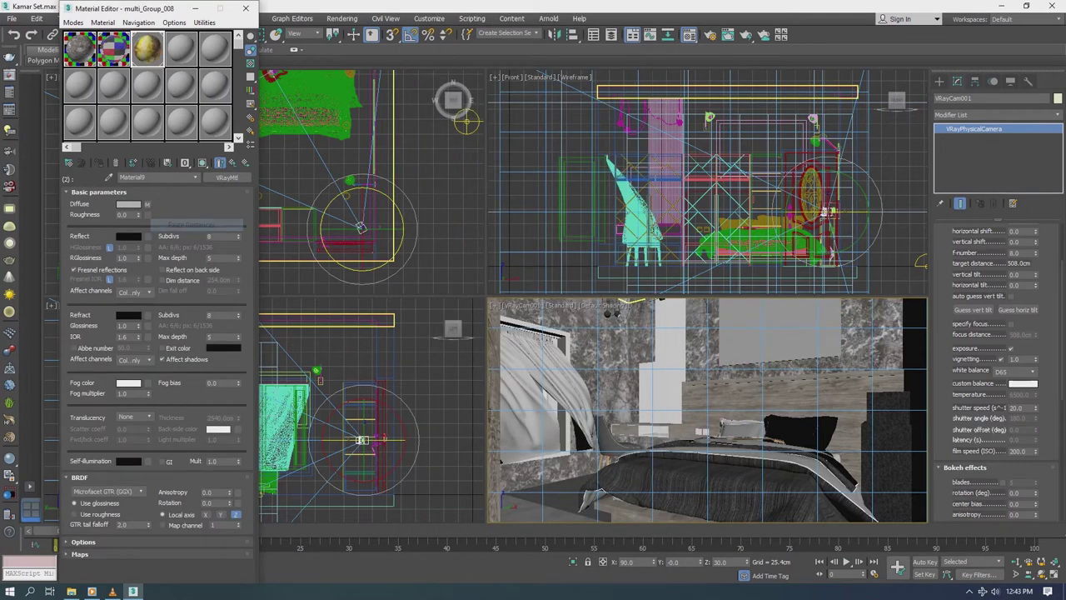
# Step: Give Material9 mid grey reflection, glossiness 0.65/0.75 and 16 reflect subdivs
pyautogui.doubleClick(147, 49)
pyautogui.click(123, 248)
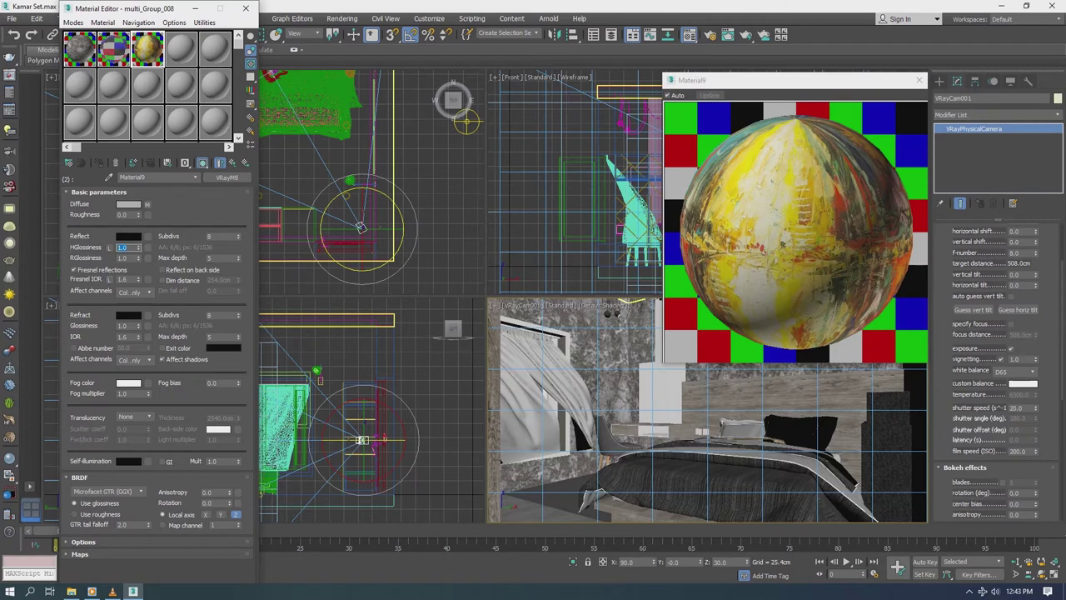
pyautogui.click(128, 236)
pyautogui.click(411, 170)
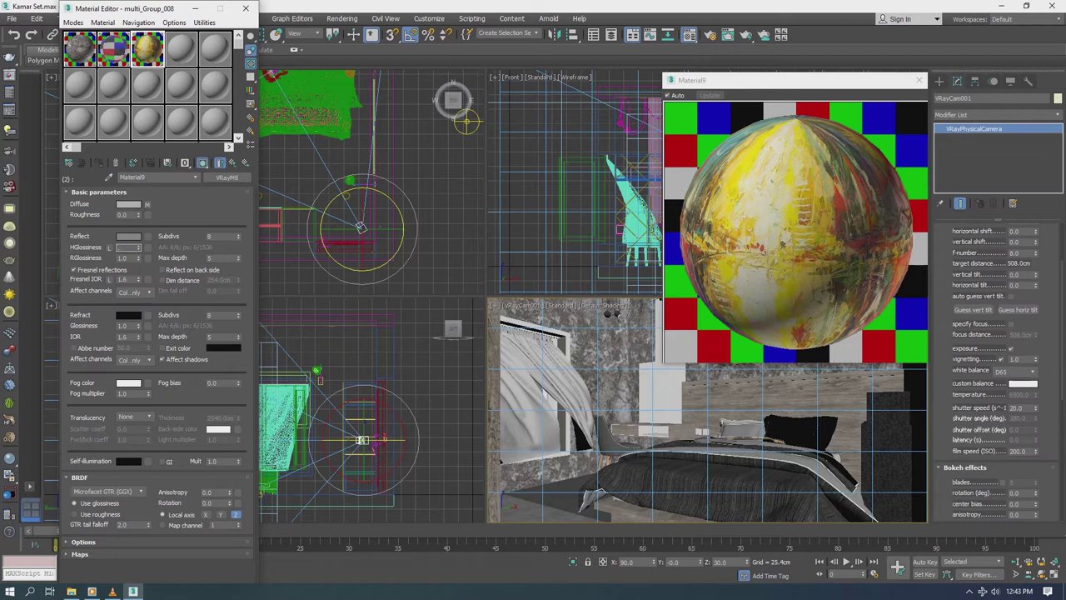
pyautogui.write('.65')
pyautogui.press('Tab')
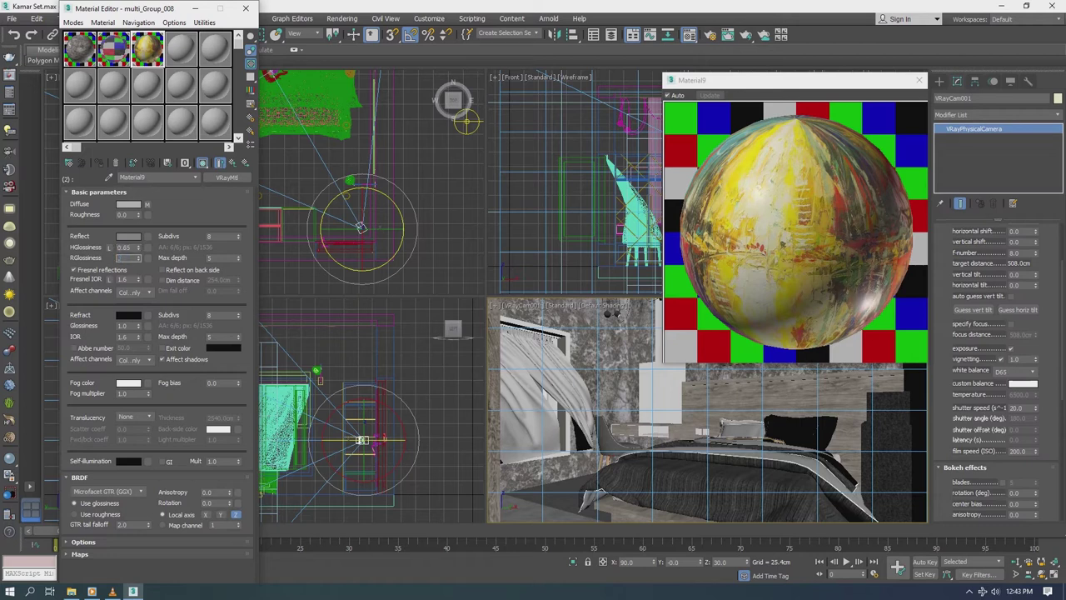
pyautogui.press('Return')
pyautogui.click(223, 235)
pyautogui.write('16')
pyautogui.press('Tab')
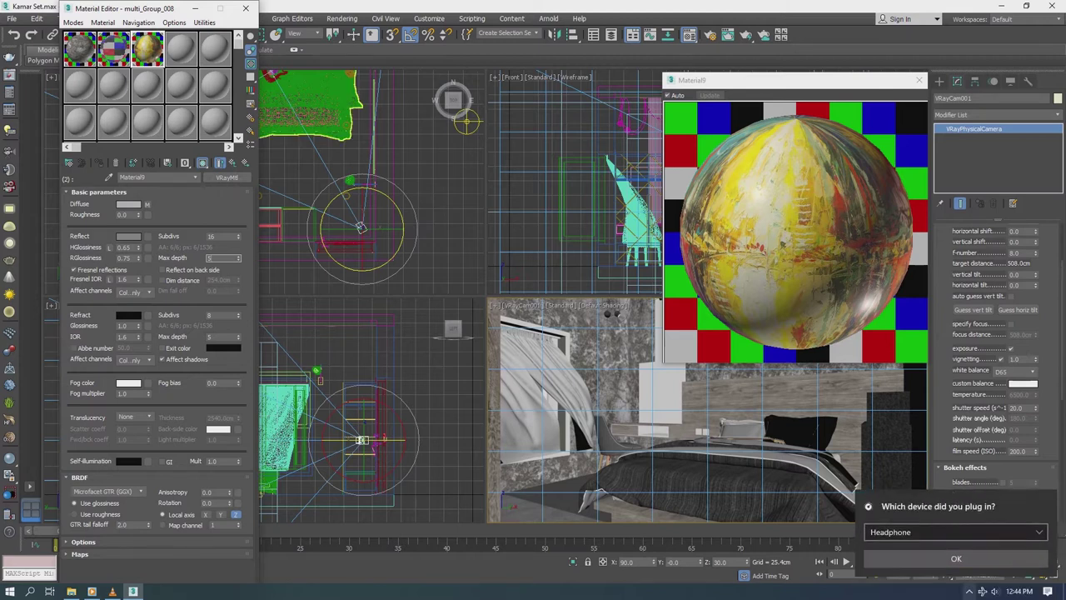
pyautogui.click(898, 561)
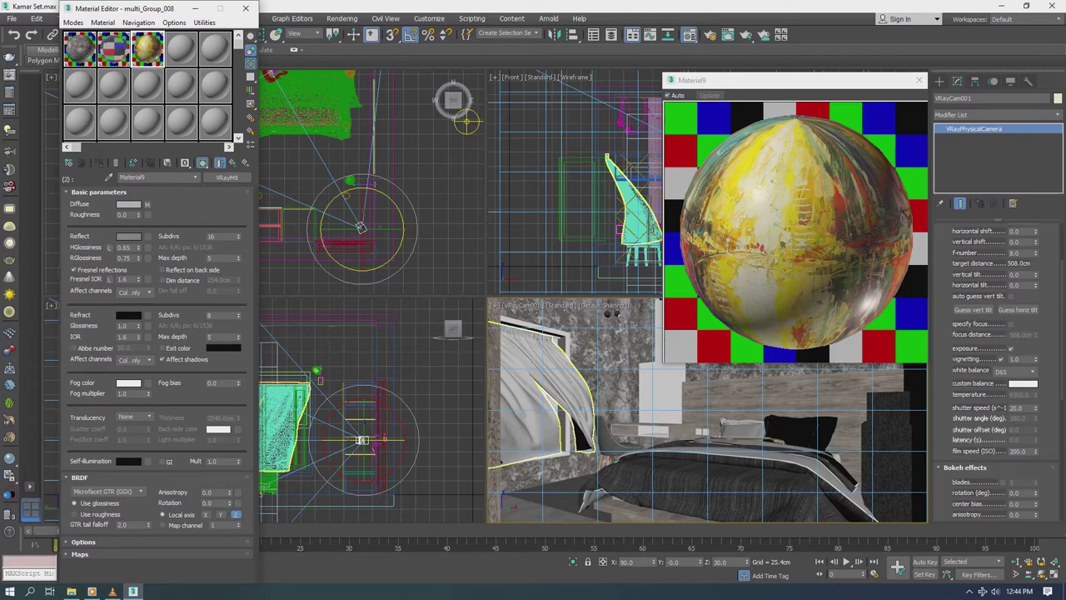
# Step: Instance the painting texture into Material9's Bump slot at strength 10
pyautogui.click(98, 192)
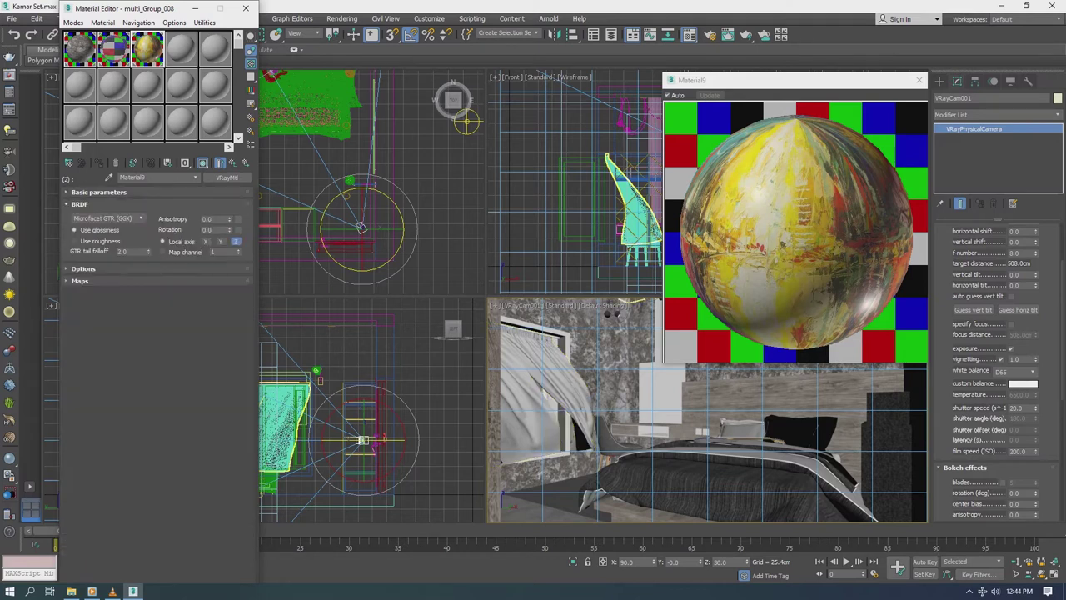
pyautogui.click(79, 203)
pyautogui.click(80, 228)
pyautogui.moveTo(192, 244); pyautogui.dragTo(192, 255)
pyautogui.click(134, 333)
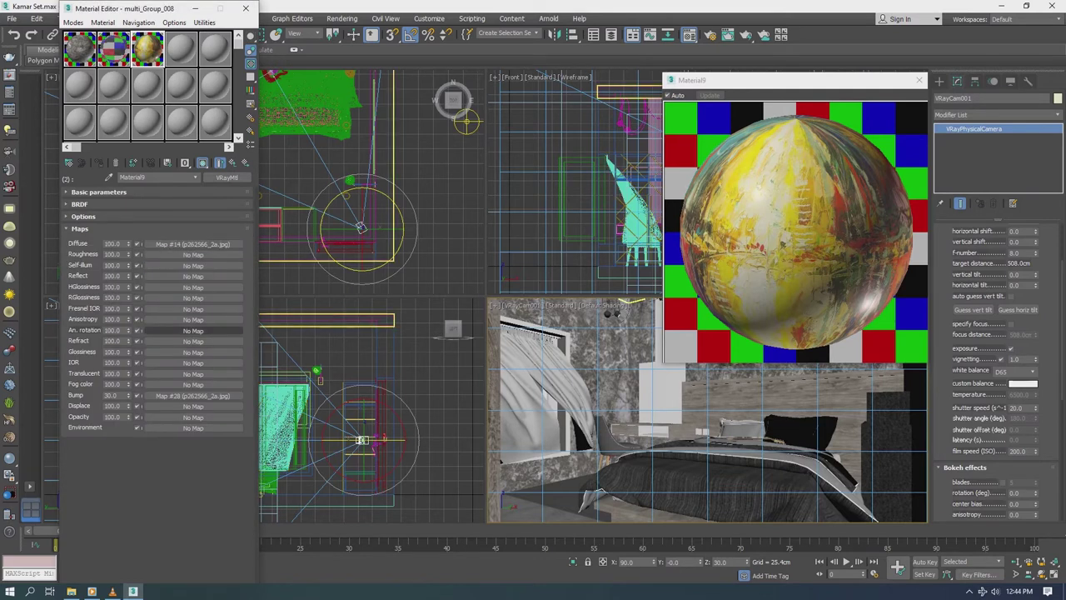
pyautogui.write('10')
pyautogui.press('Return')
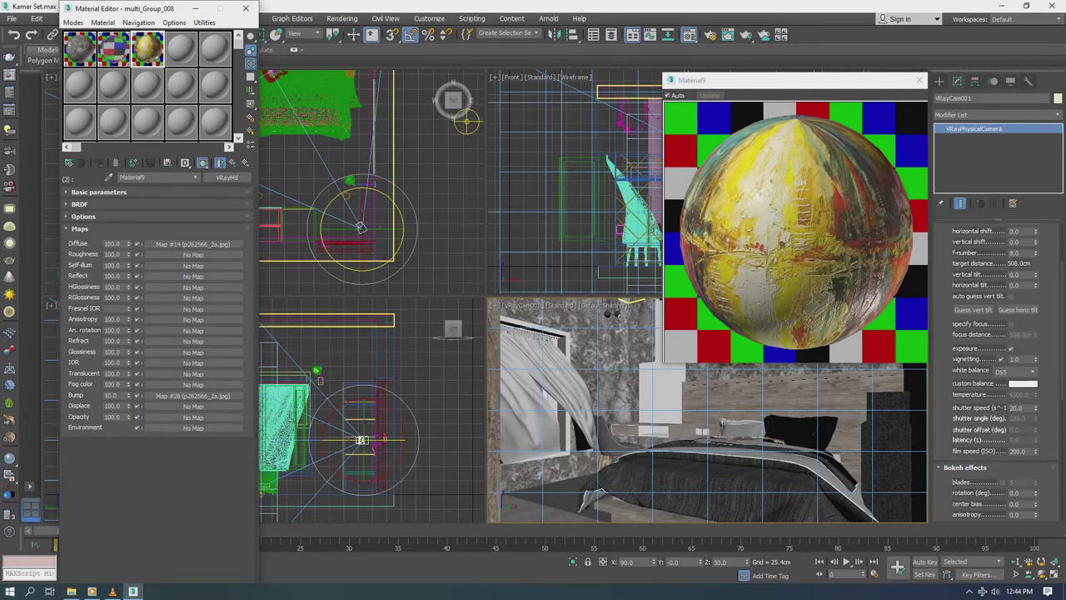
# Step: Return to the multi_Group_008 parent and move to the next unused sample slot
pyautogui.click(919, 80)
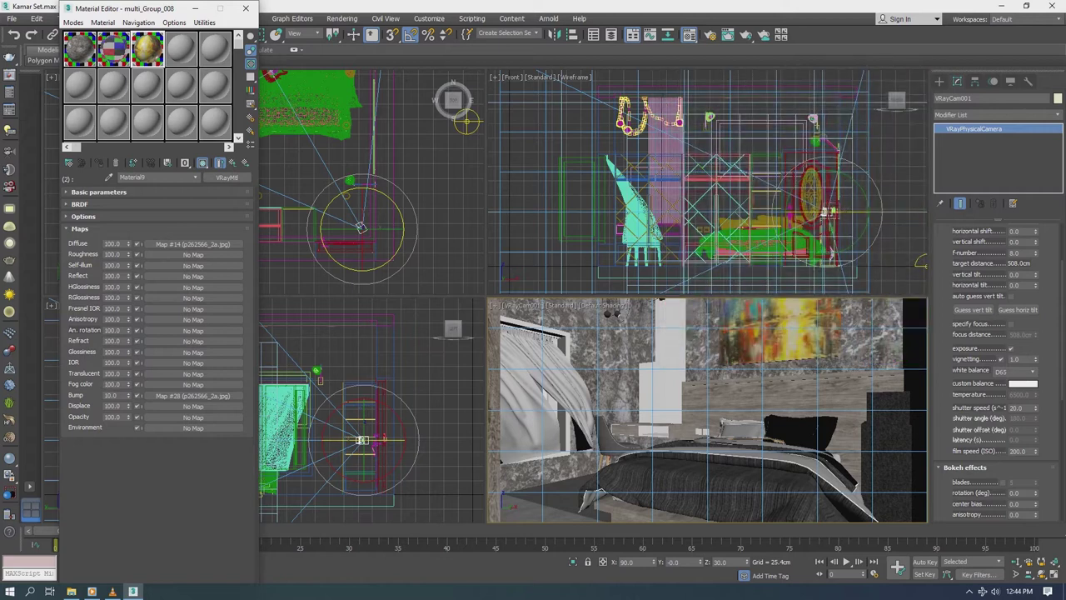
pyautogui.click(196, 177)
pyautogui.click(141, 192)
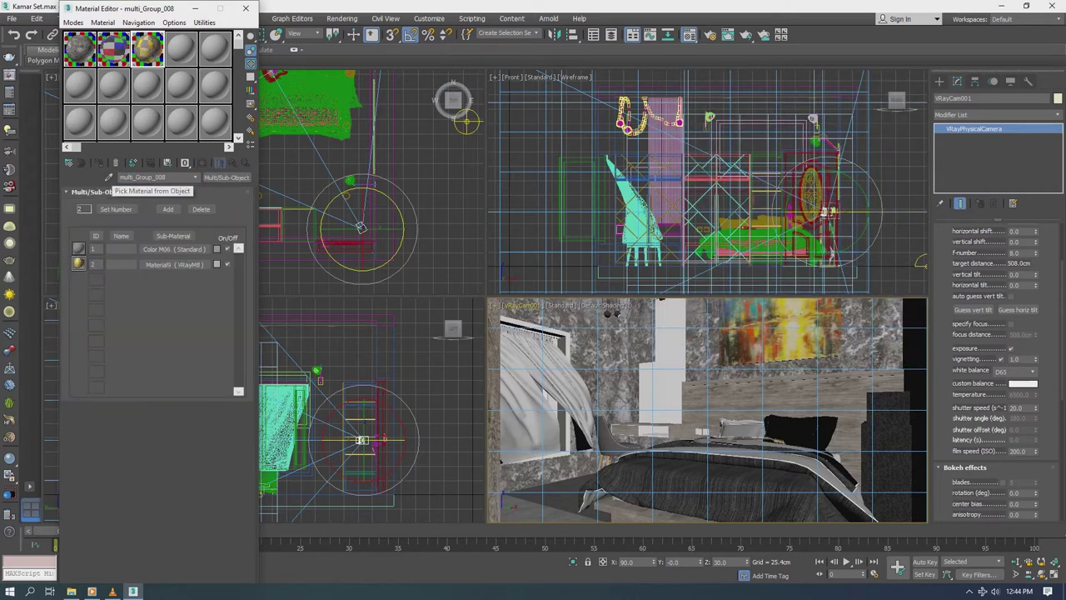
pyautogui.click(180, 49)
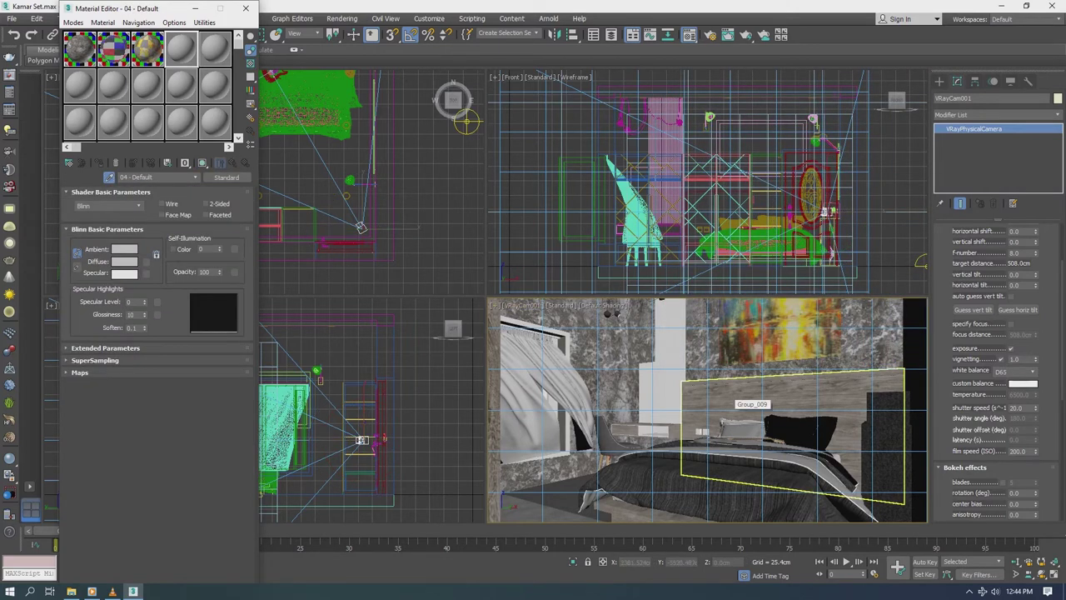
# Step: Turn Color_000 into a VRay2SidedMtl with a VRayMtl front material
pyautogui.click(740, 395)
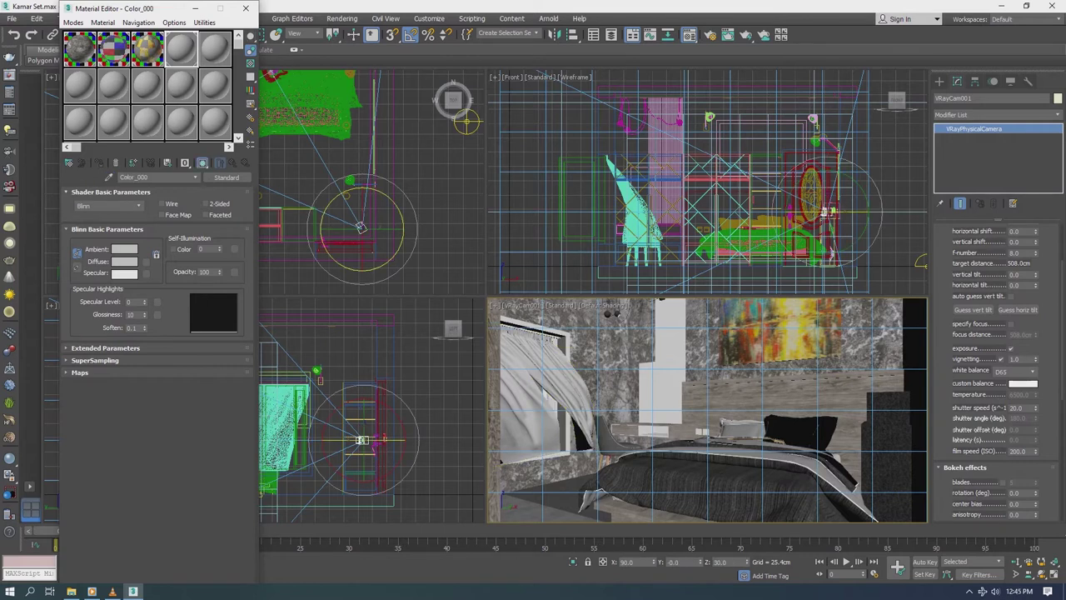
pyautogui.click(226, 178)
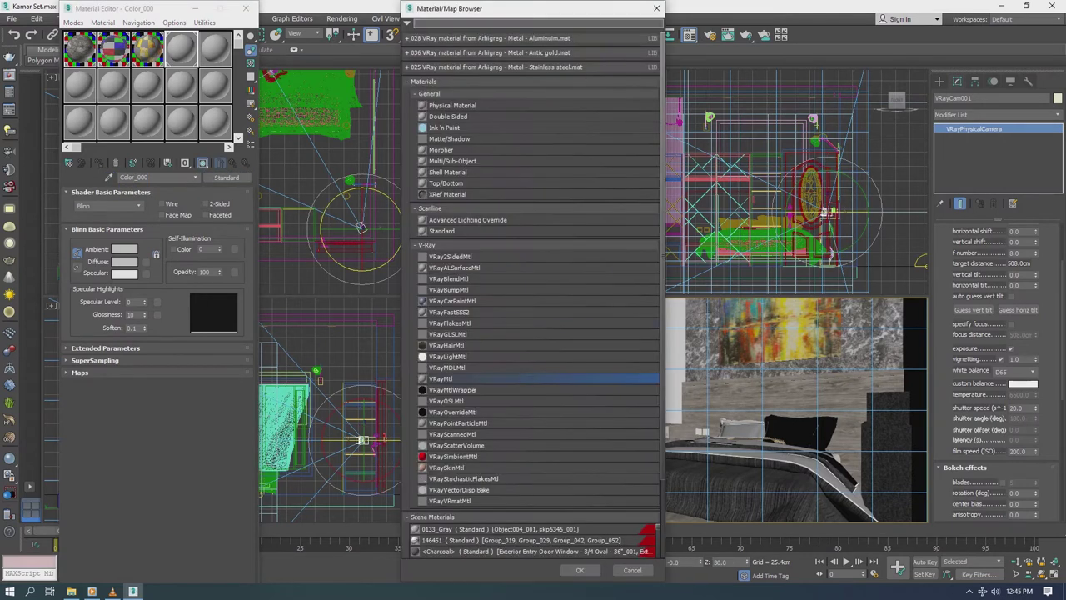
pyautogui.press('Return')
pyautogui.press('Return')
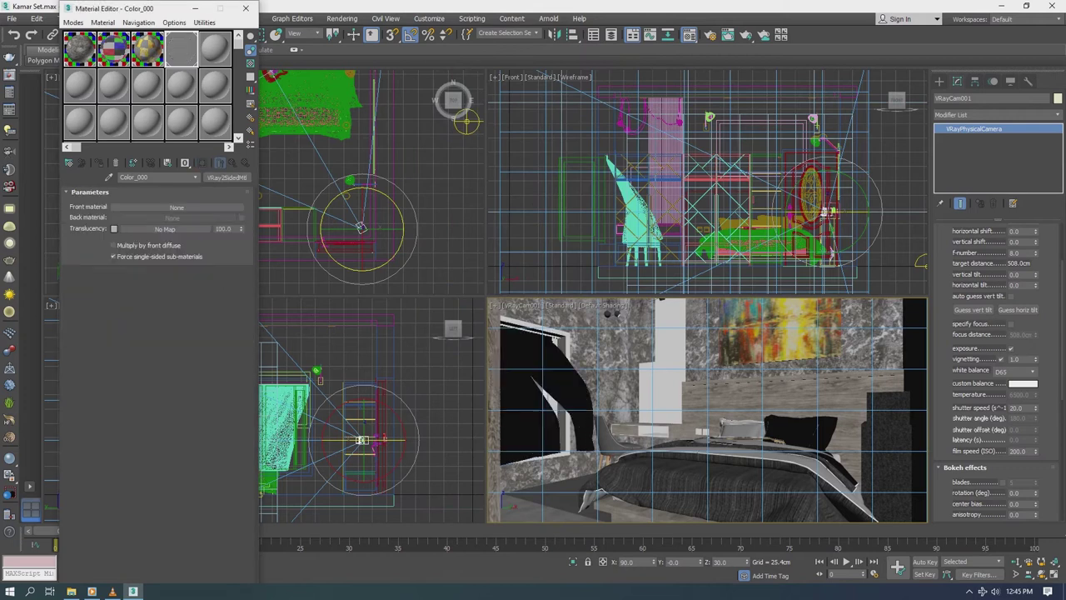
pyautogui.click(176, 207)
pyautogui.press('Return')
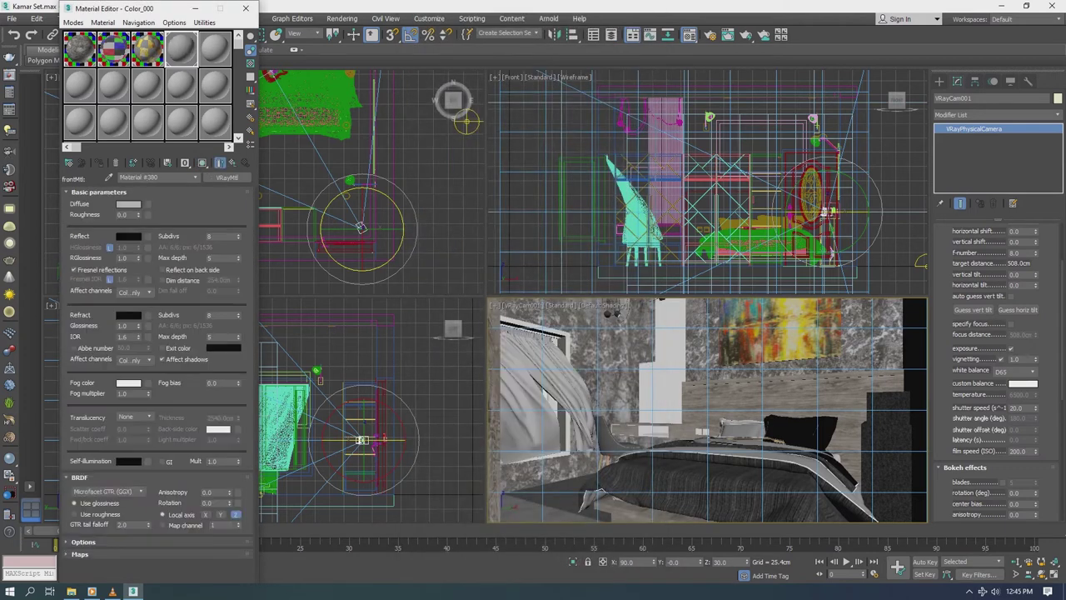
# Step: Load 41_canvas fabric texture-seamless.jpg from D:\Data Design\Sketchup Textures\Kain as the diffuse Bitmap
pyautogui.click(144, 204)
pyautogui.click(426, 137)
pyautogui.click(430, 94)
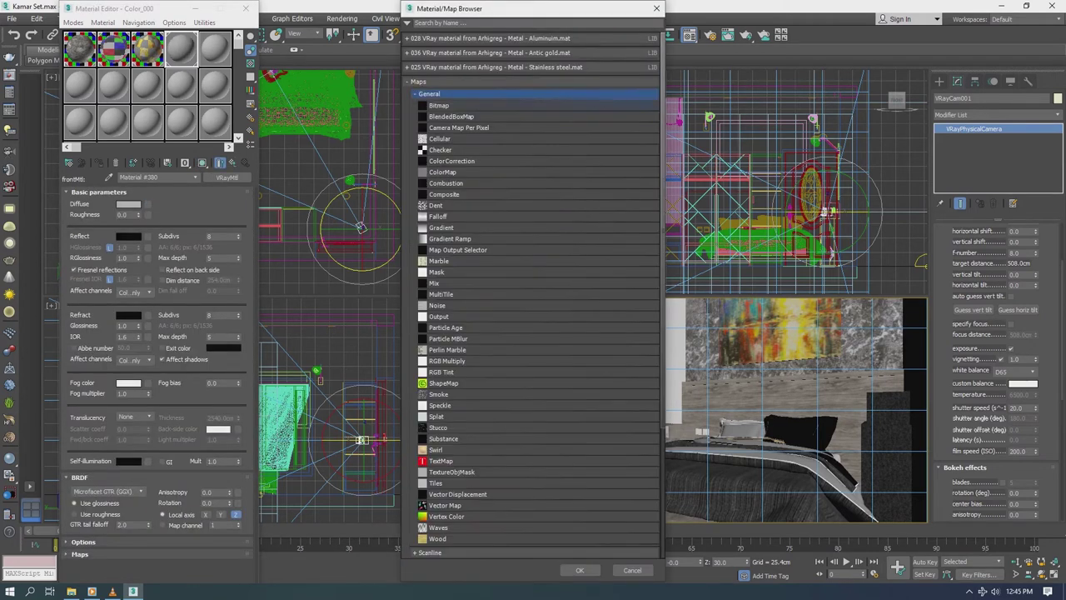
pyautogui.doubleClick(450, 105)
pyautogui.click(516, 59)
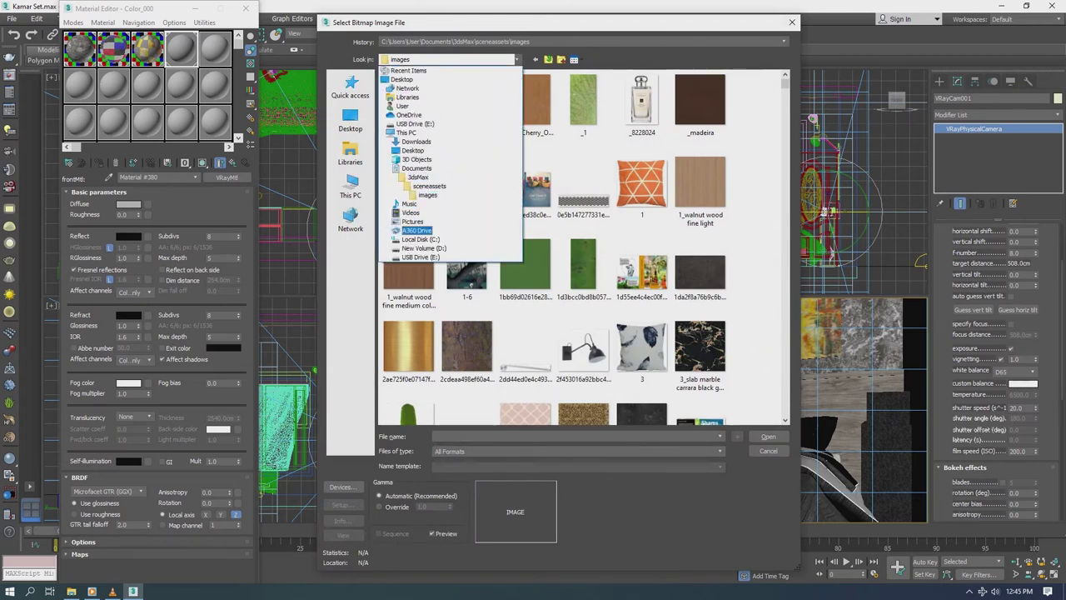
pyautogui.click(425, 248)
pyautogui.doubleClick(409, 104)
pyautogui.doubleClick(425, 151)
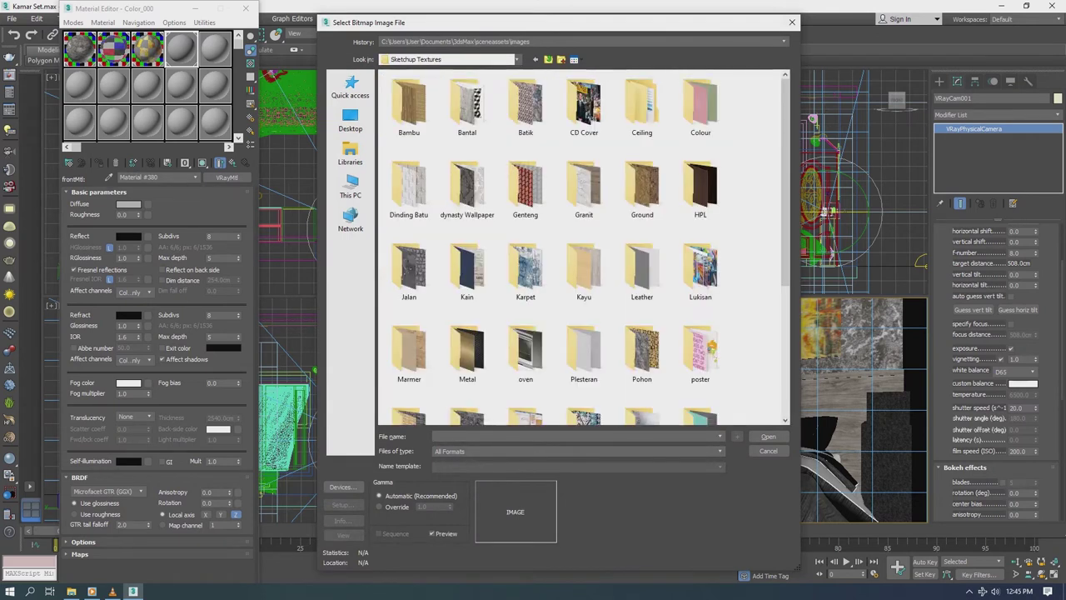
pyautogui.doubleClick(468, 269)
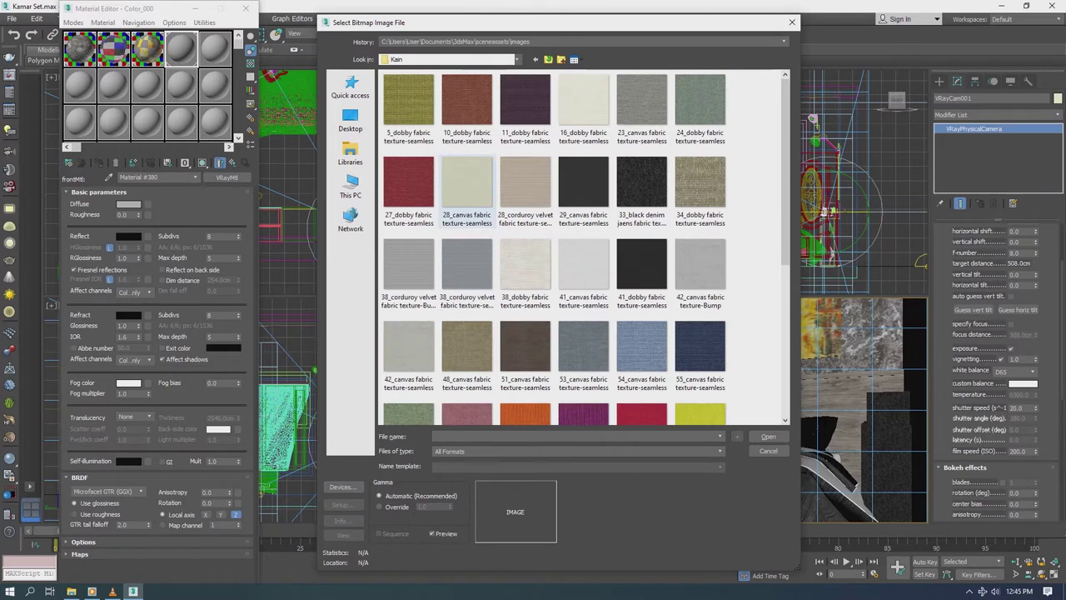
pyautogui.click(583, 267)
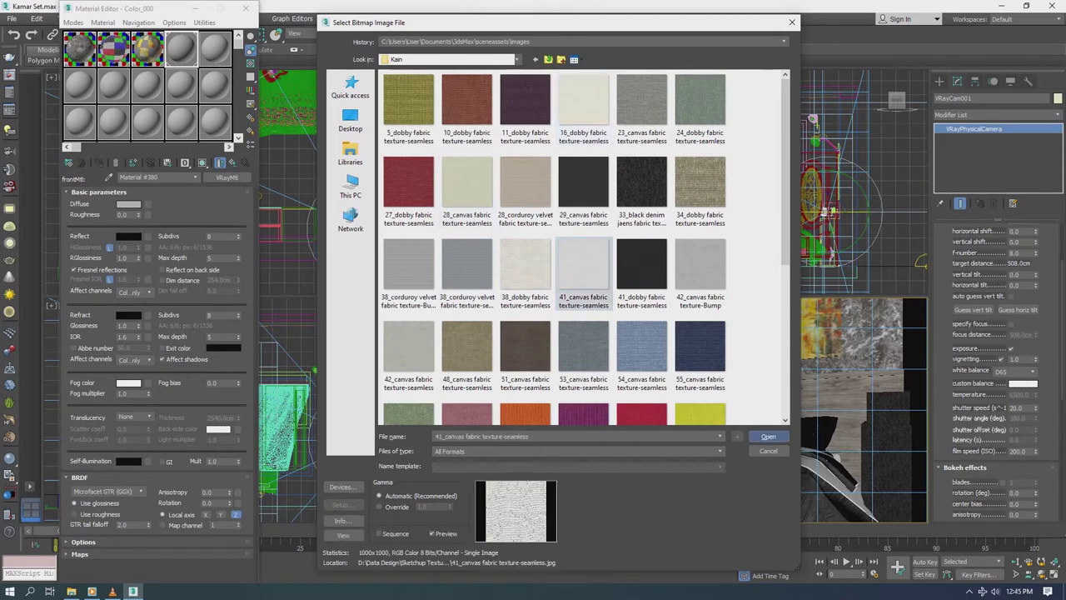
pyautogui.click(769, 436)
pyautogui.doubleClick(180, 48)
# Step: Unlock highlight glossiness and set grey refraction with 0.65 glossiness and 16 subdivs
pyautogui.click(250, 77)
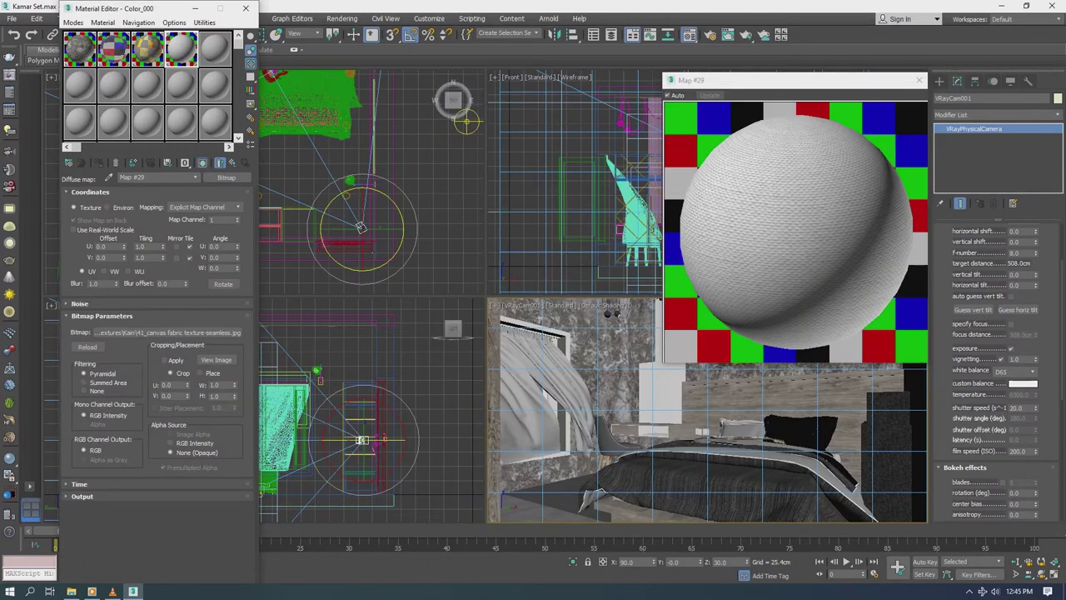
pyautogui.click(167, 178)
pyautogui.click(136, 195)
pyautogui.click(109, 247)
pyautogui.click(128, 315)
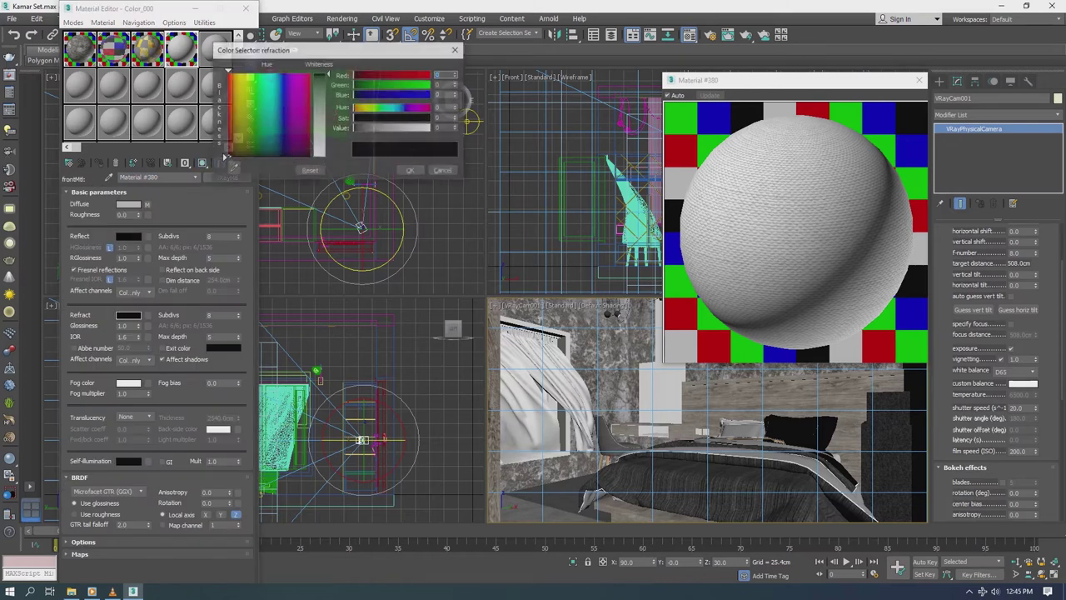
pyautogui.moveTo(353, 128); pyautogui.dragTo(375, 128)
pyautogui.press('Return')
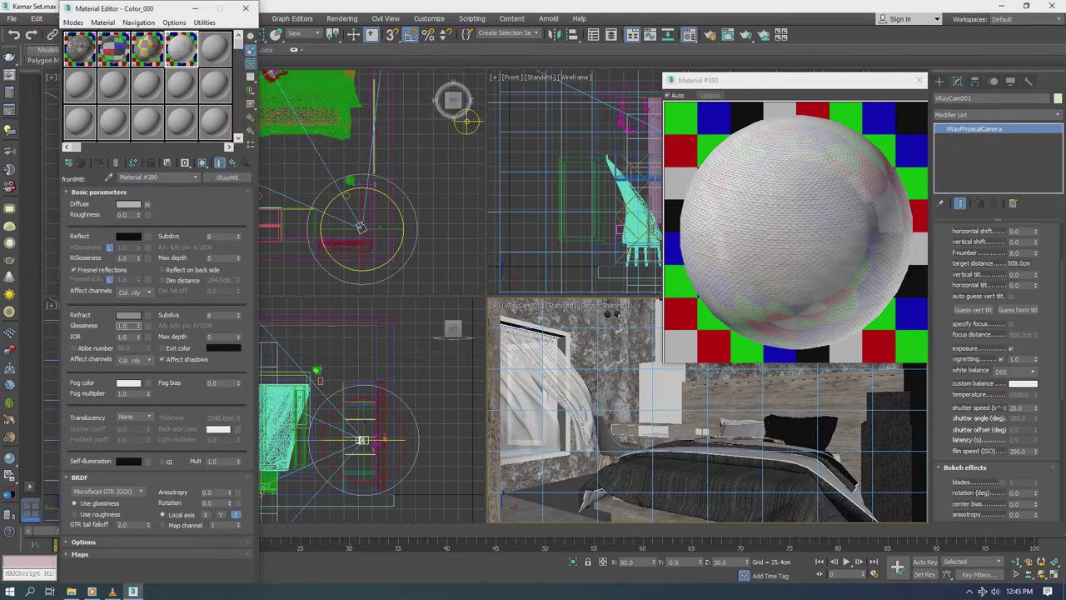
pyautogui.press('Tab')
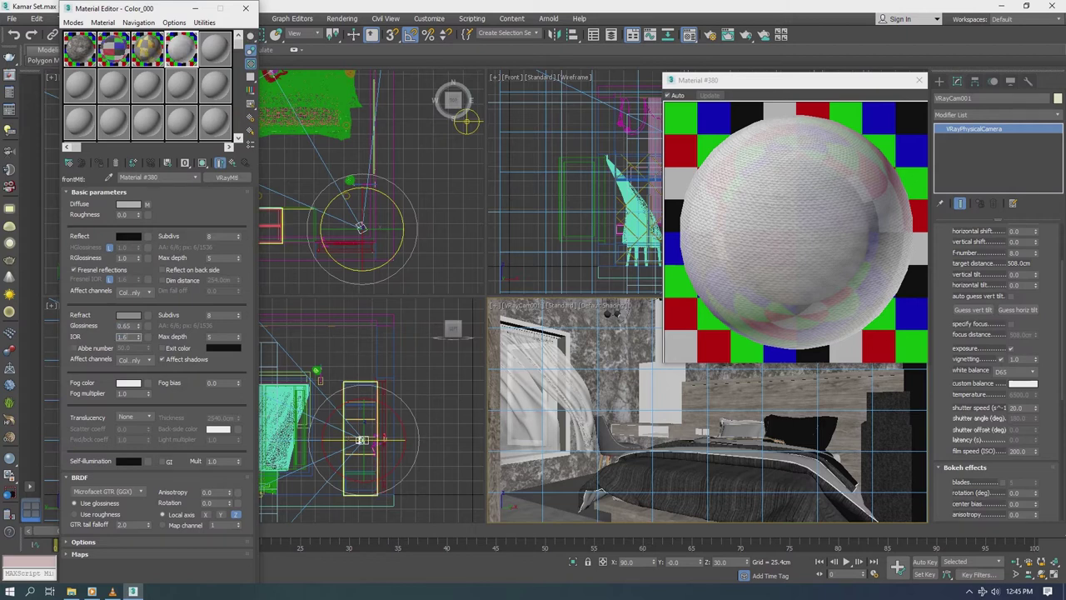
pyautogui.press('Tab')
pyautogui.write('16')
pyautogui.press('Tab')
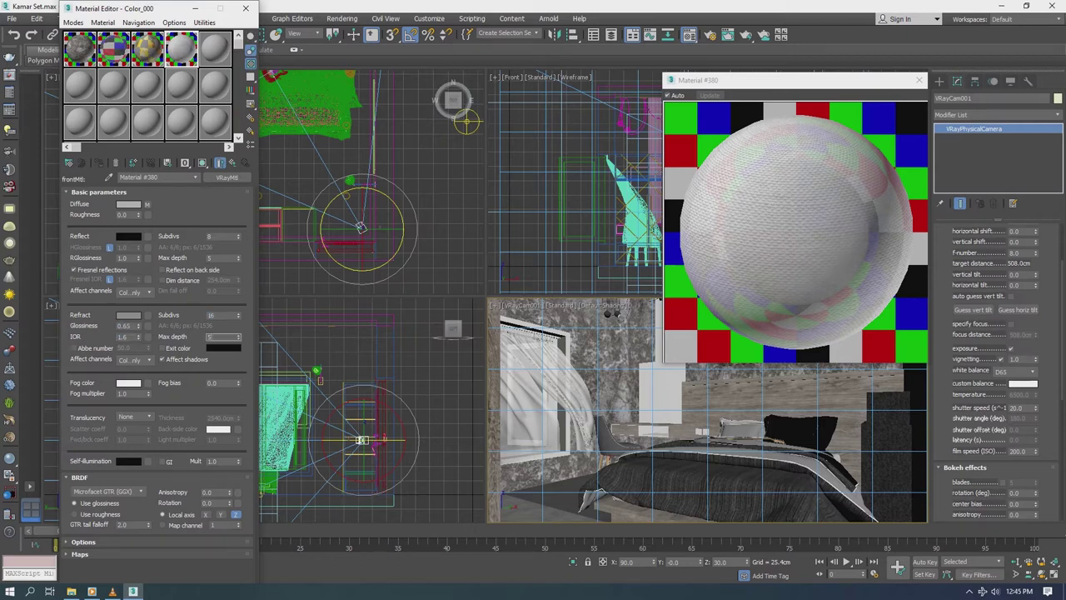
# Step: Instance the canvas fabric diffuse texture into the Bump slot
pyautogui.click(99, 192)
pyautogui.click(80, 204)
pyautogui.click(79, 228)
pyautogui.moveTo(192, 243); pyautogui.dragTo(193, 255)
pyautogui.click(134, 333)
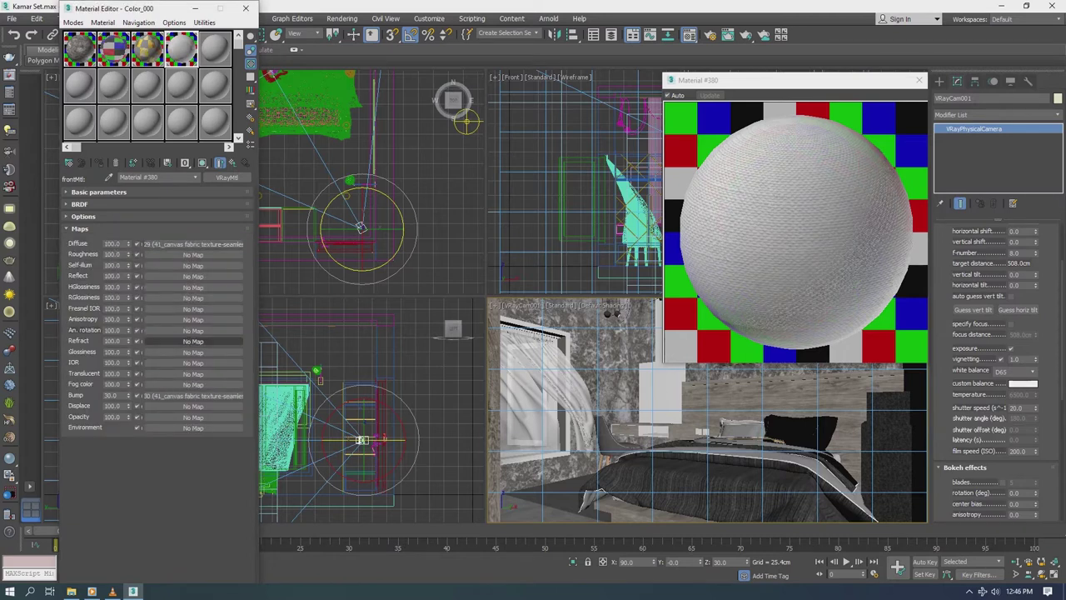
pyautogui.click(80, 228)
# Step: Adjust Color_000's translucency amount and close the Material Editor
pyautogui.click(194, 177)
pyautogui.click(125, 188)
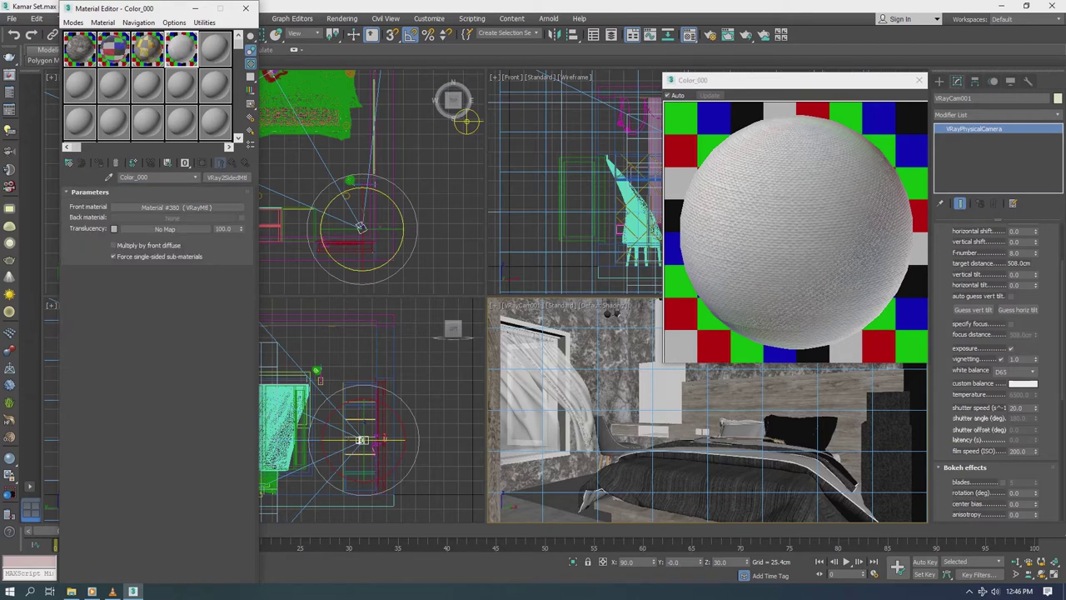
pyautogui.click(114, 228)
pyautogui.click(411, 170)
pyautogui.doubleClick(225, 228)
pyautogui.press('Return')
pyautogui.press('m')
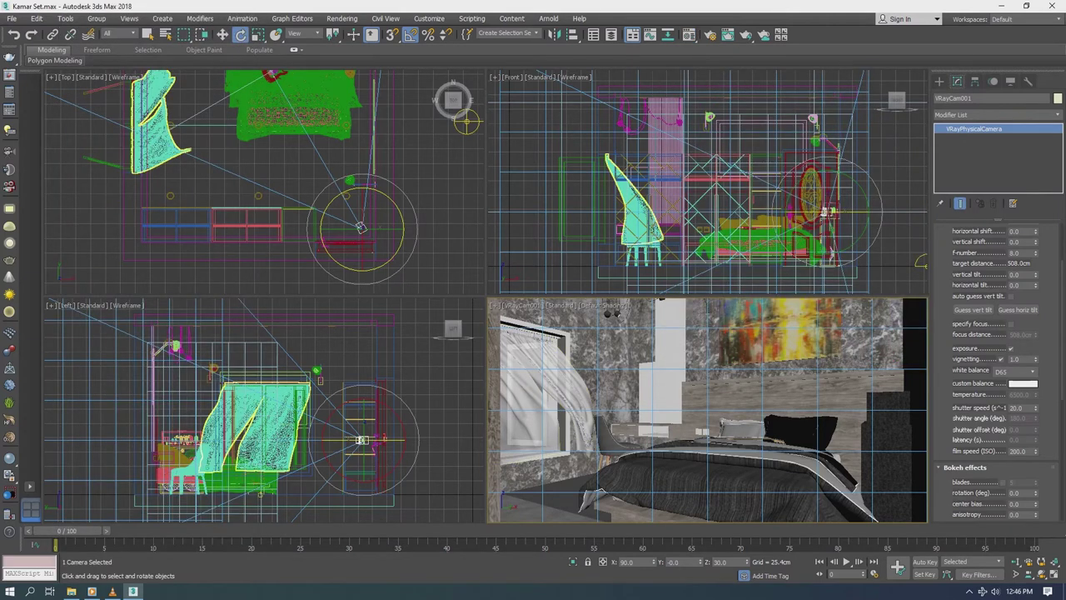
pyautogui.write('mwhite HPL')
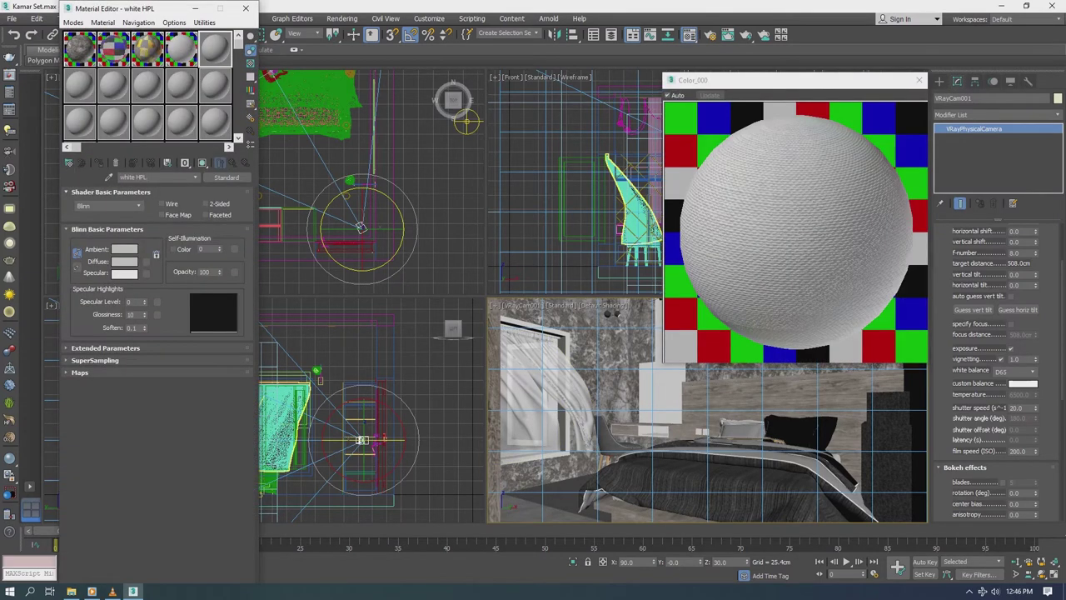
# Step: Make the white material a VRayMtl named white DUCO semi gloss with light grey diffuse
pyautogui.click(226, 176)
pyautogui.doubleClick(467, 379)
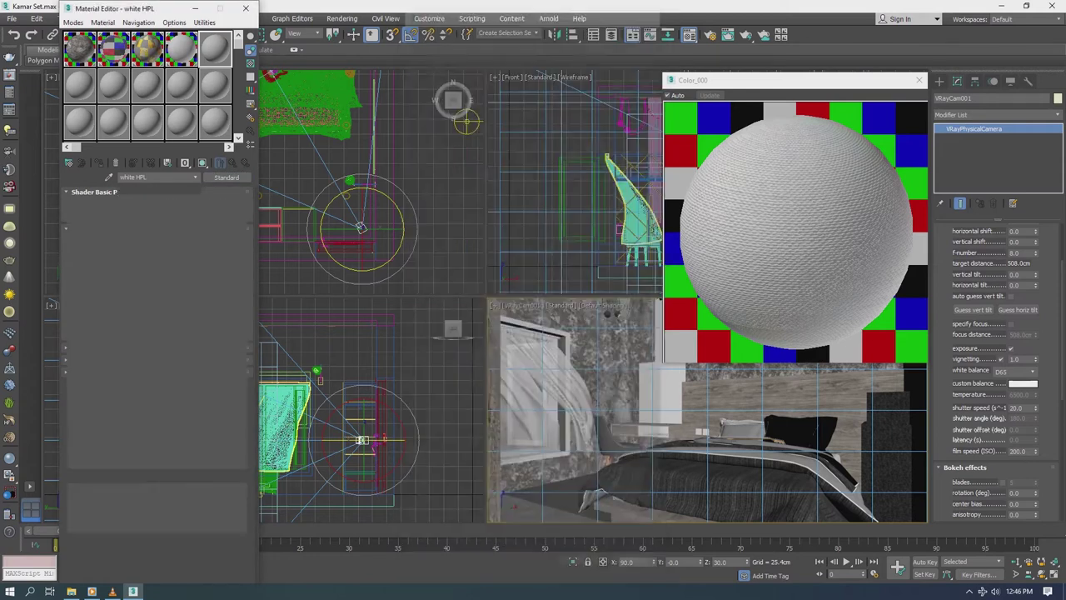
pyautogui.click(109, 247)
pyautogui.click(109, 279)
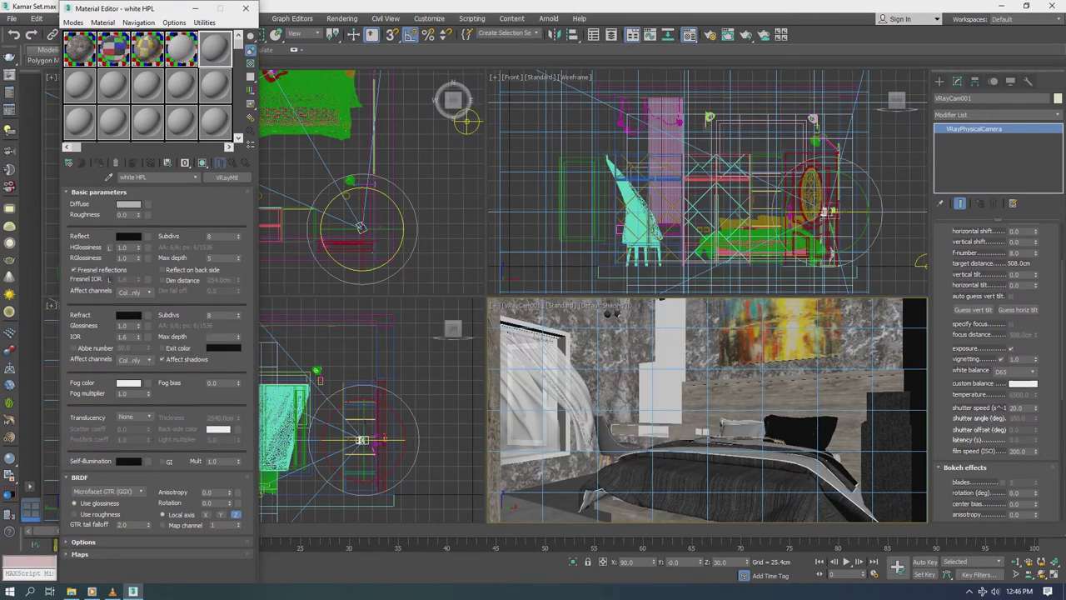
pyautogui.write('DUCO')
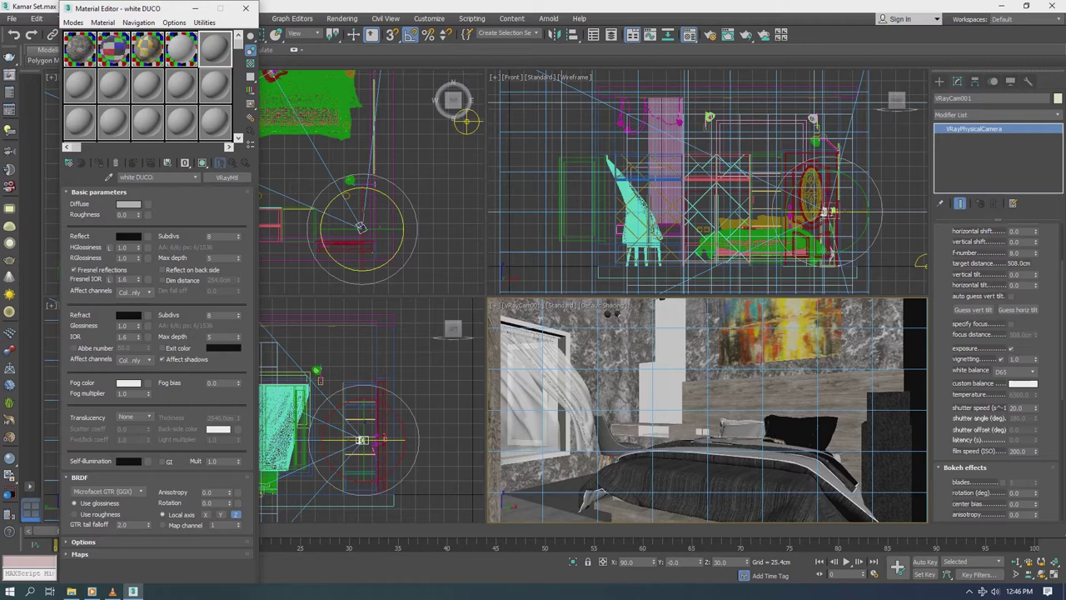
pyautogui.click(128, 204)
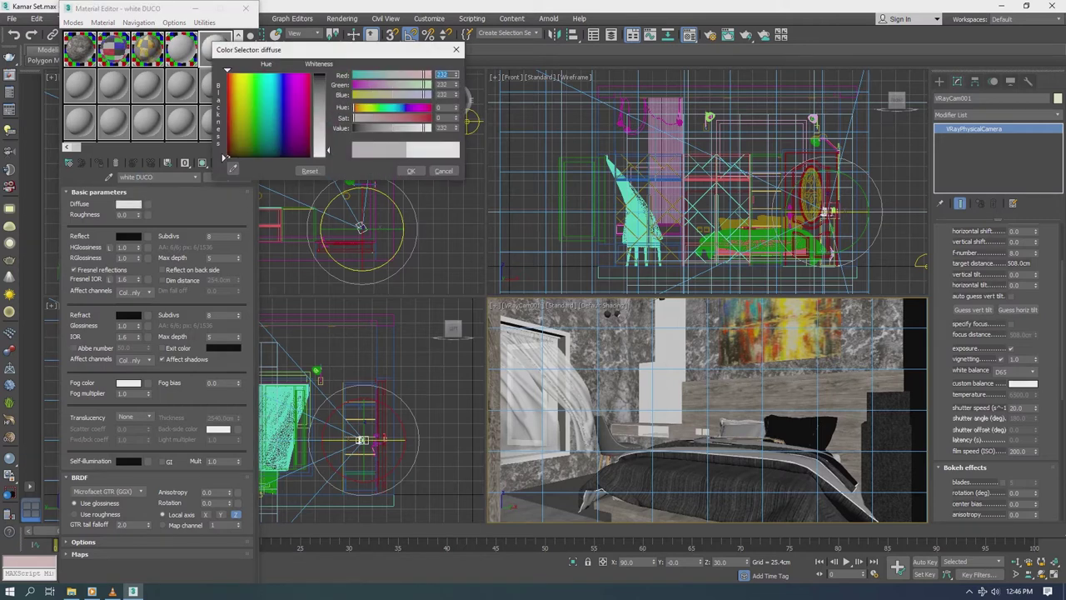
pyautogui.click(411, 170)
# Step: Set highlight glossiness 0.75, reflection glossiness 0.85, grey reflection and 16 reflect subdivs
pyautogui.doubleClick(215, 48)
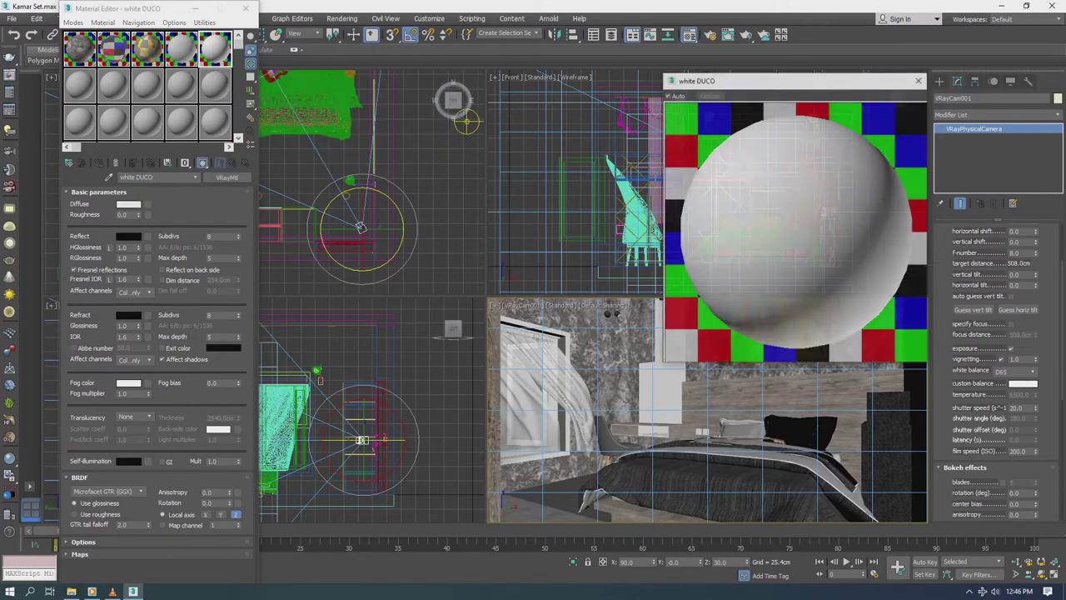
pyautogui.click(123, 248)
pyautogui.press('Tab')
pyautogui.click(128, 235)
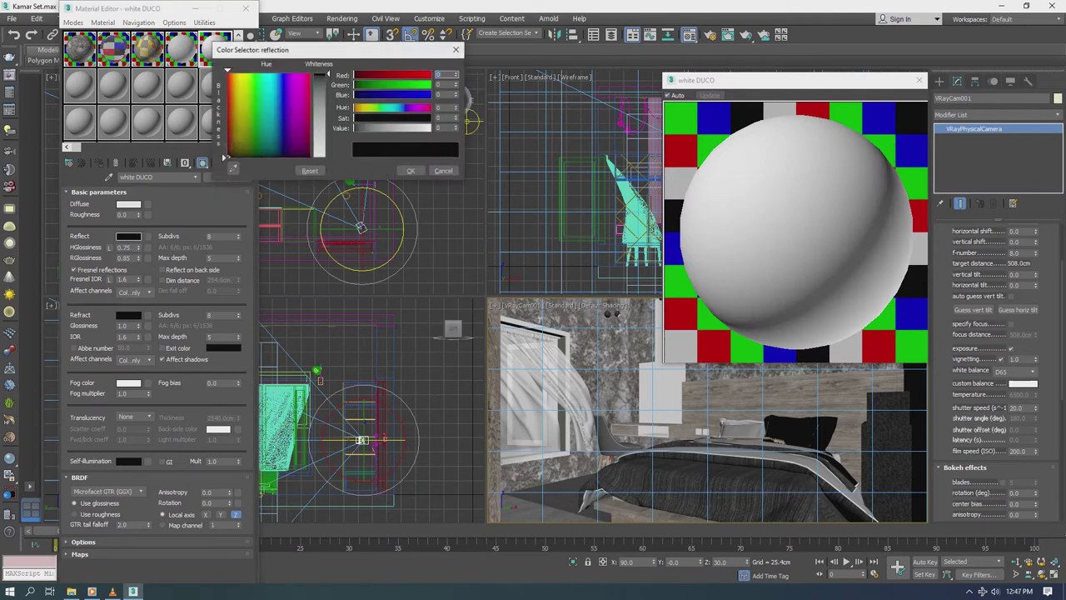
pyautogui.moveTo(354, 127); pyautogui.dragTo(400, 128)
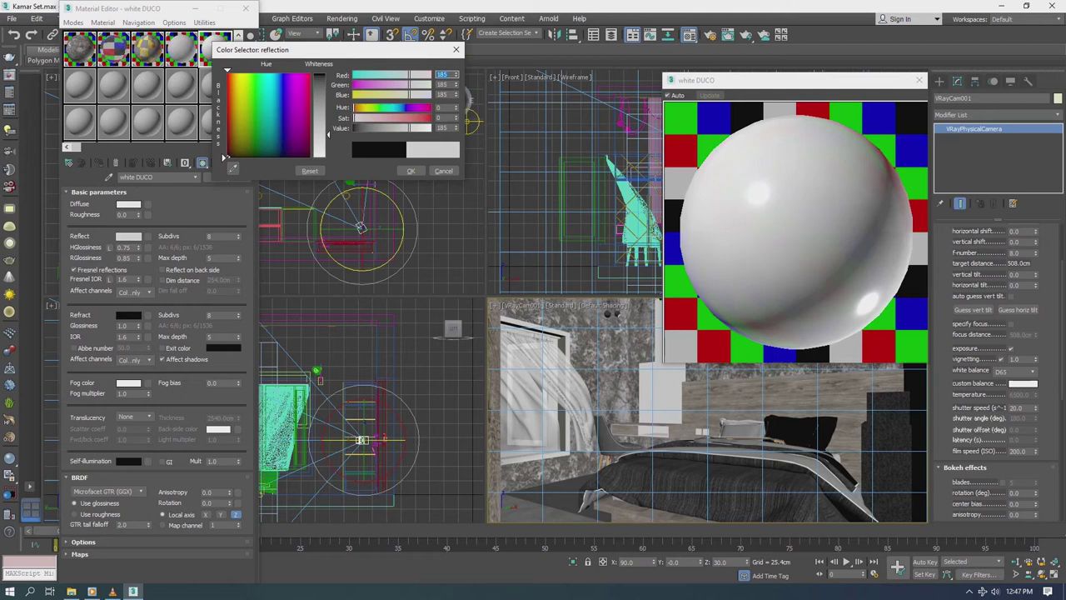
pyautogui.click(410, 171)
pyautogui.write('semi gloss')
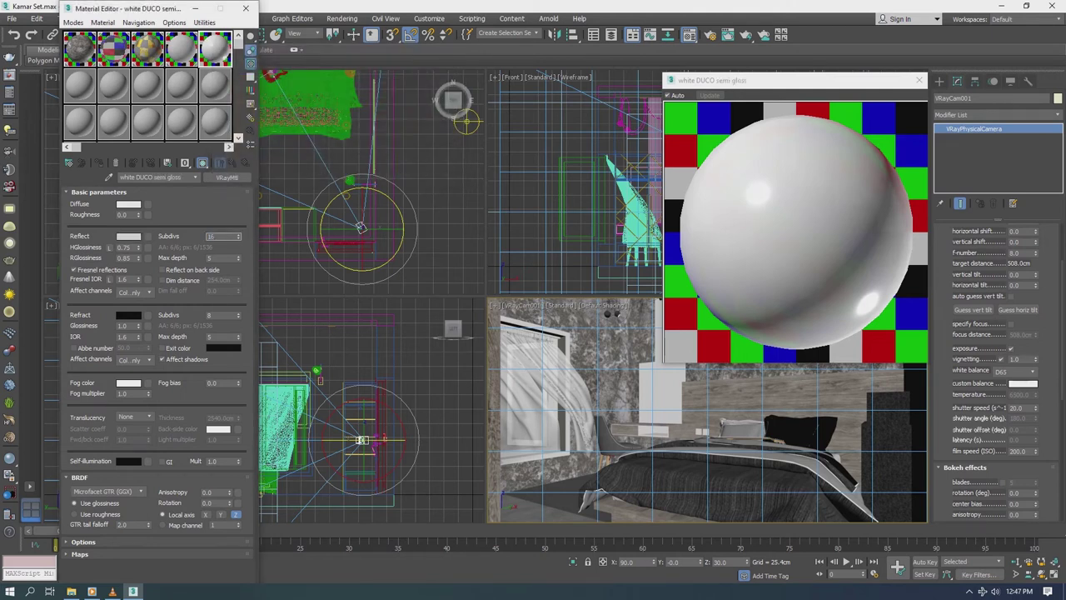
pyautogui.press('Tab')
# Step: Close the material preview and select scene objects, ending on the curtain and window object
pyautogui.click(98, 192)
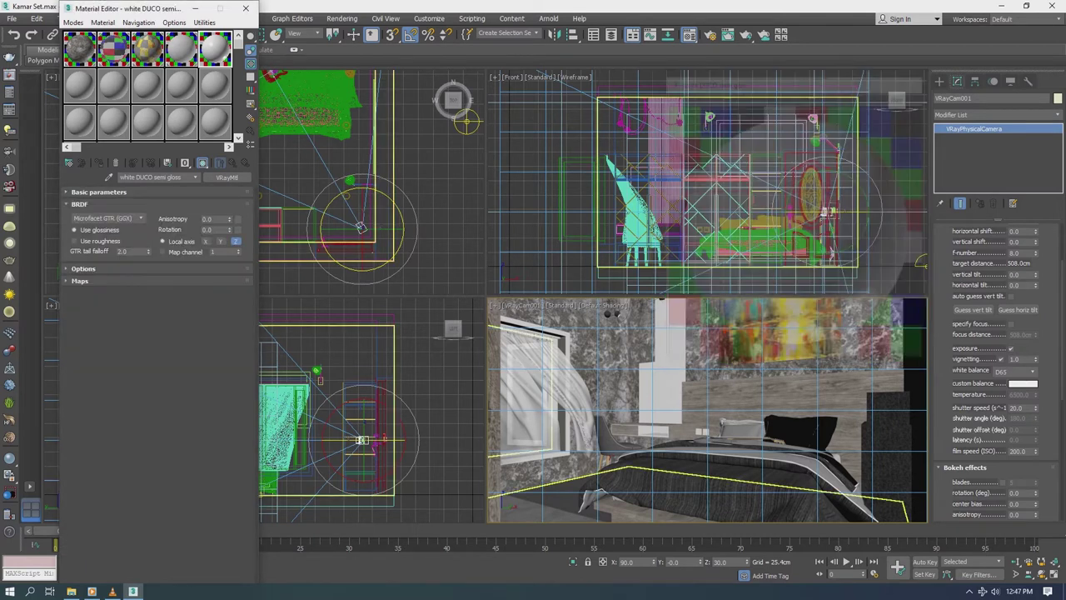
pyautogui.click(919, 80)
pyautogui.click(921, 262)
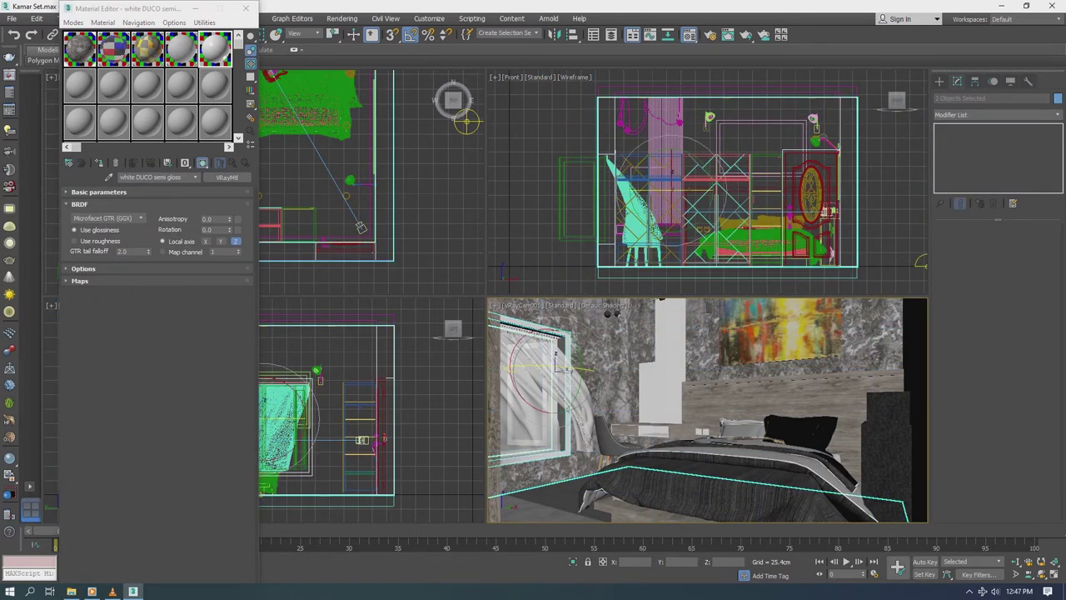
pyautogui.keyDown('alt'); pyautogui.click(733, 466); pyautogui.keyUp('alt')
pyautogui.keyDown('ctrl'); pyautogui.click(704, 431); pyautogui.keyUp('ctrl')
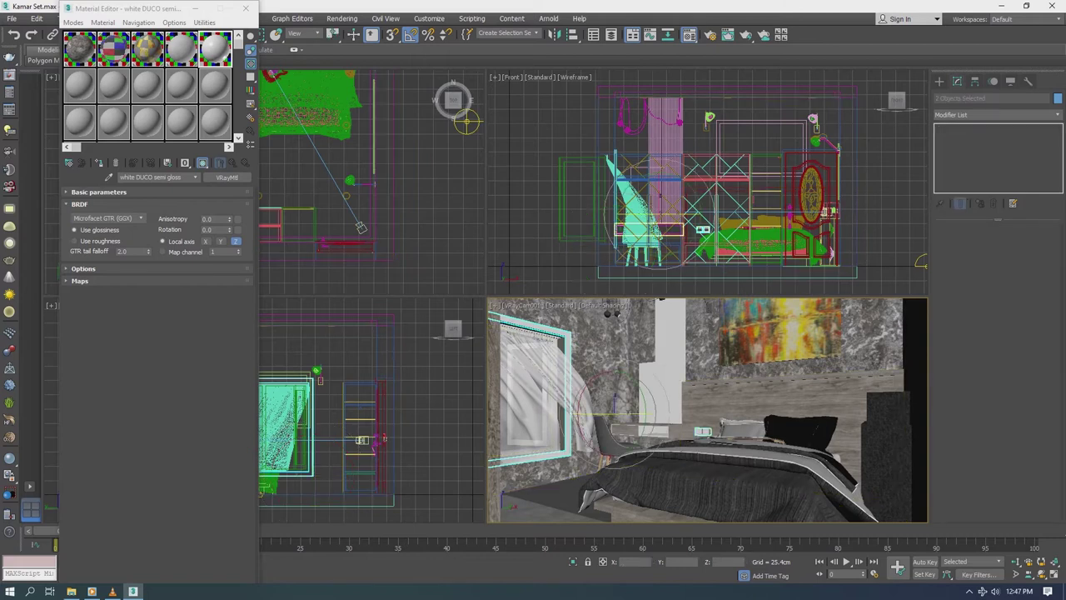
pyautogui.keyDown('ctrl'); pyautogui.click(533, 392); pyautogui.keyUp('ctrl')
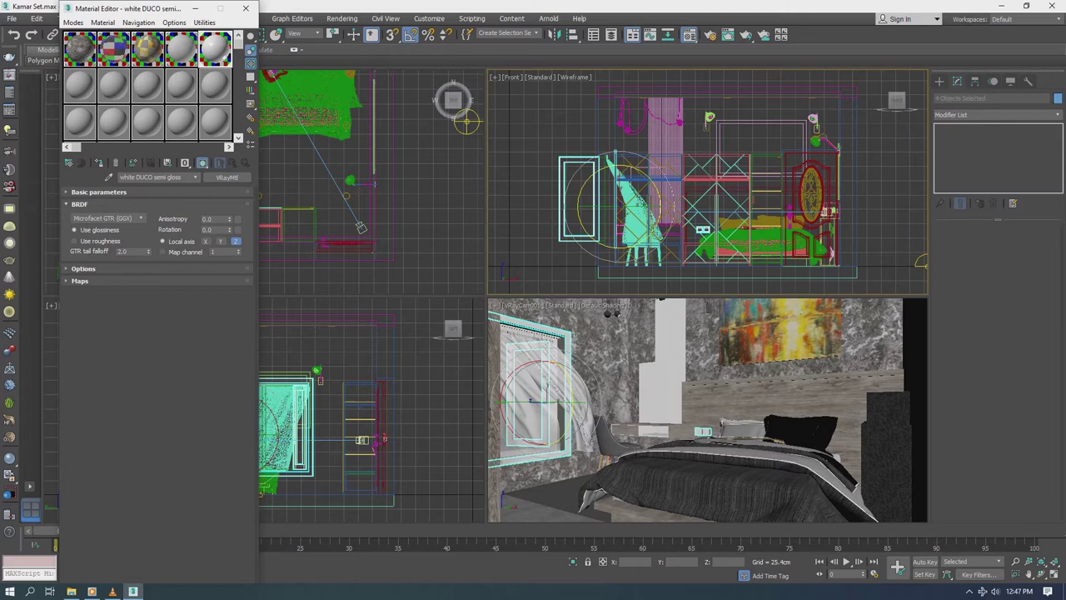
# Step: Convert the curtain object to Editable Poly and switch to Move in the top-left viewport
pyautogui.rightClick(567, 315)
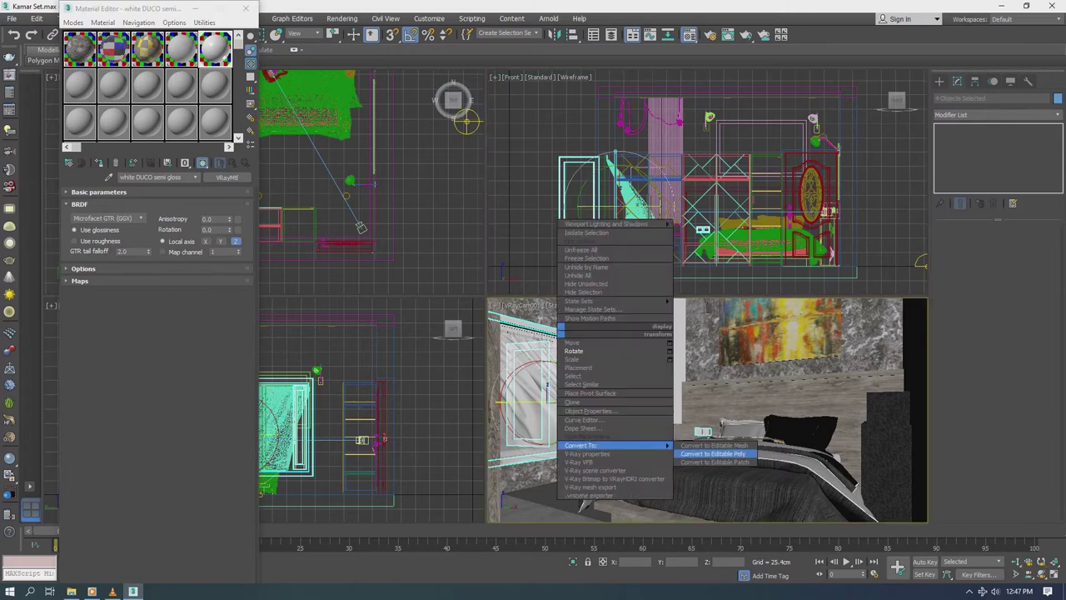
pyautogui.click(717, 454)
pyautogui.rightClick(537, 349)
pyautogui.click(575, 356)
pyautogui.scroll(8, 575, 167)
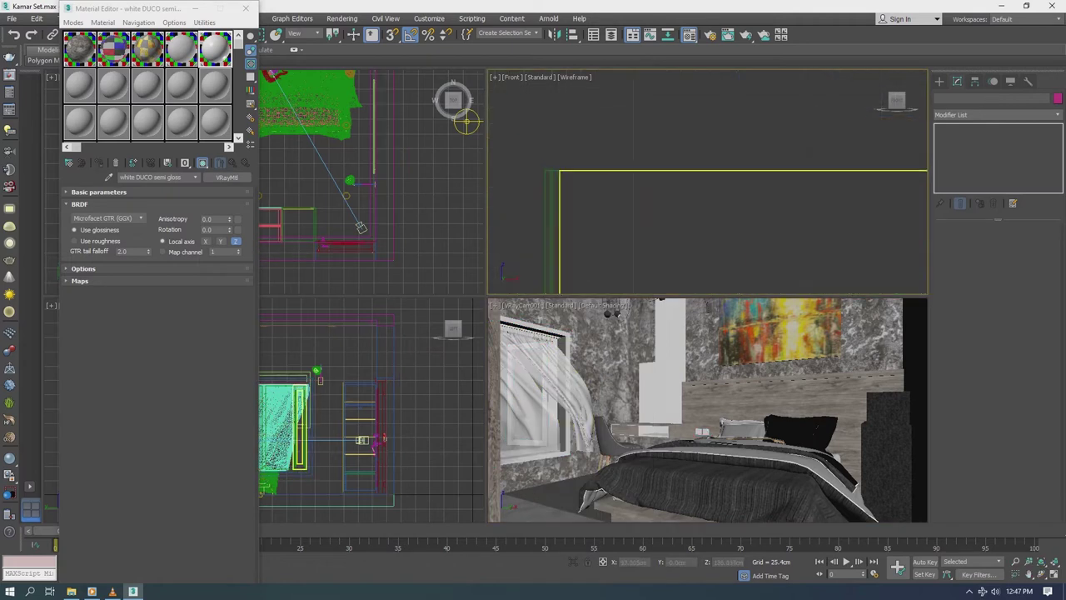
pyautogui.scroll(-3, 583, 183)
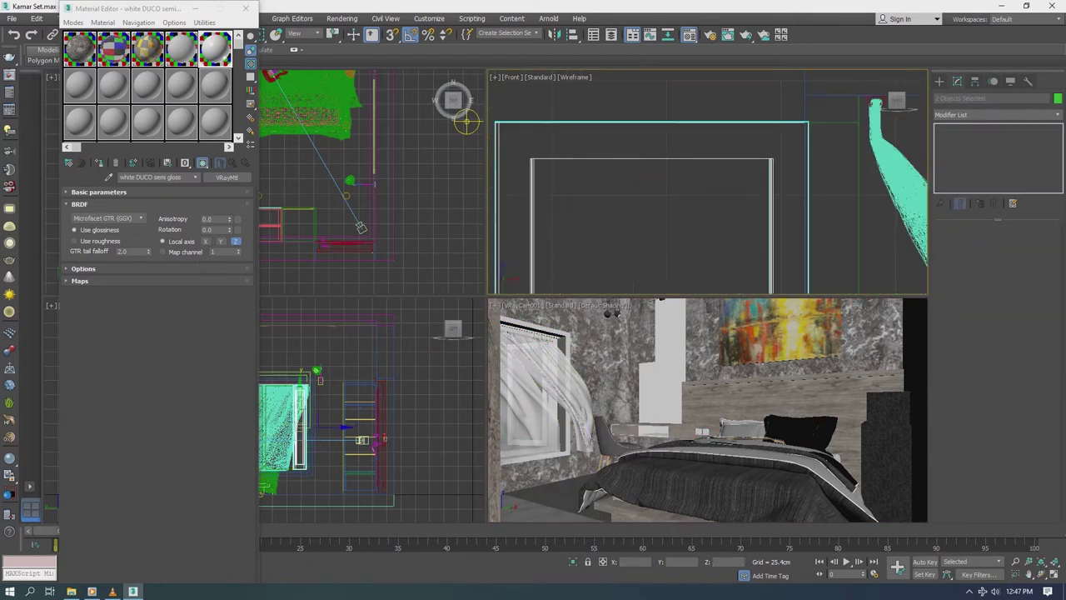
pyautogui.moveTo(453, 100); pyautogui.dragTo(450, 104)
pyautogui.hotkey('ctrl', 'z')
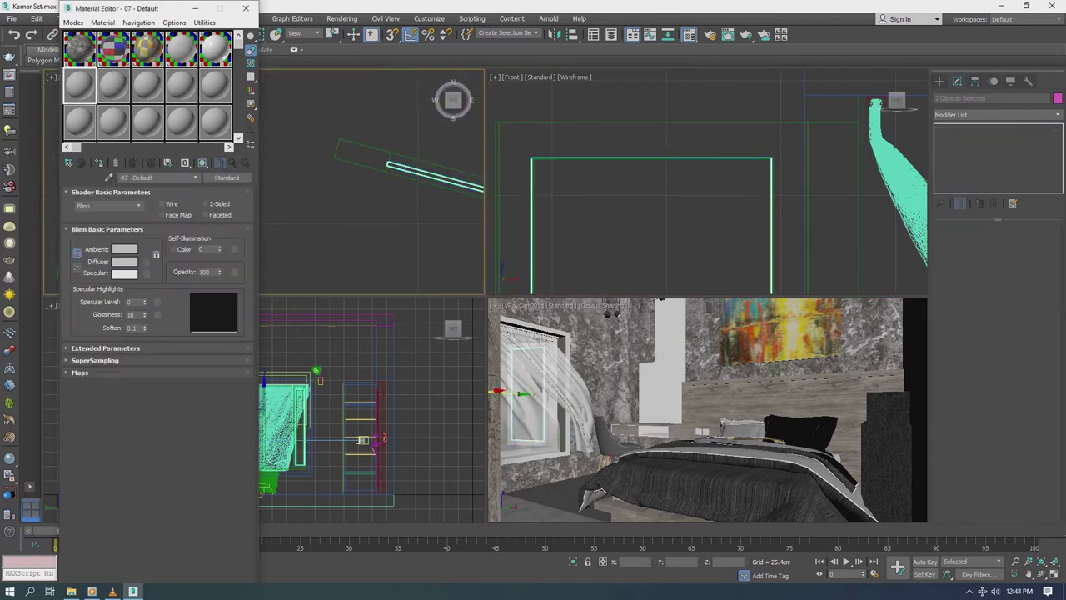
# Step: Rename the material 'transp Glass', convert it to a VRayMtl and set a white diffuse
pyautogui.write('transp Glass')
pyautogui.click(226, 178)
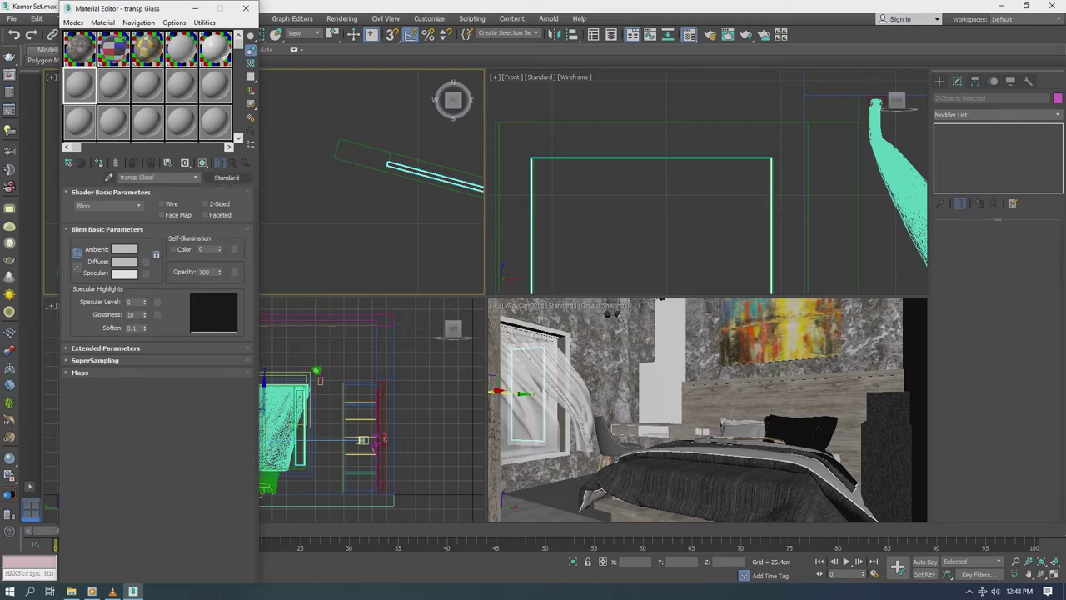
pyautogui.doubleClick(440, 378)
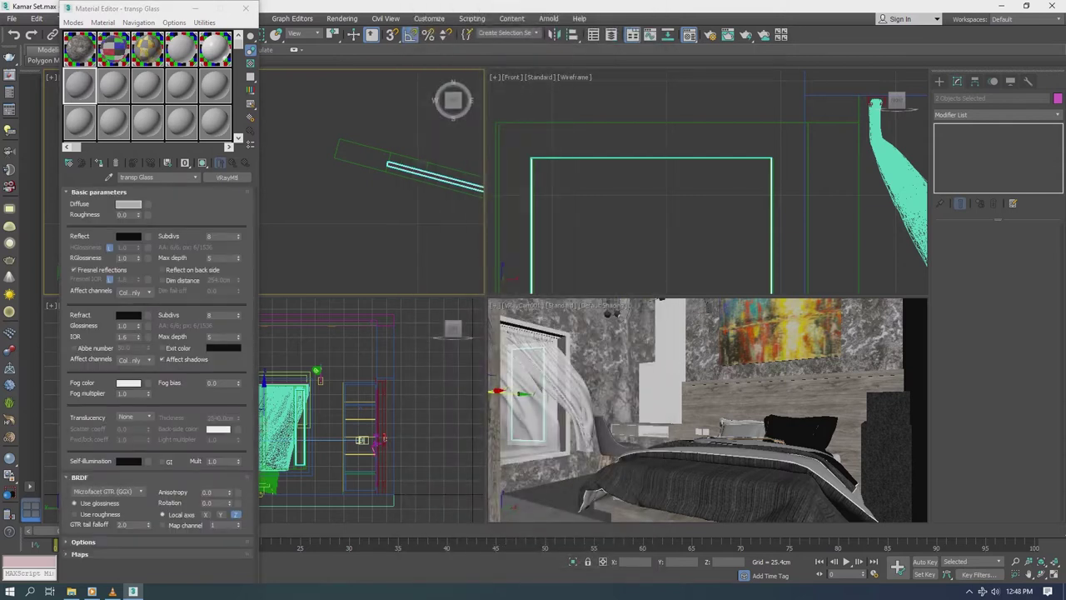
pyautogui.click(129, 204)
pyautogui.click(412, 172)
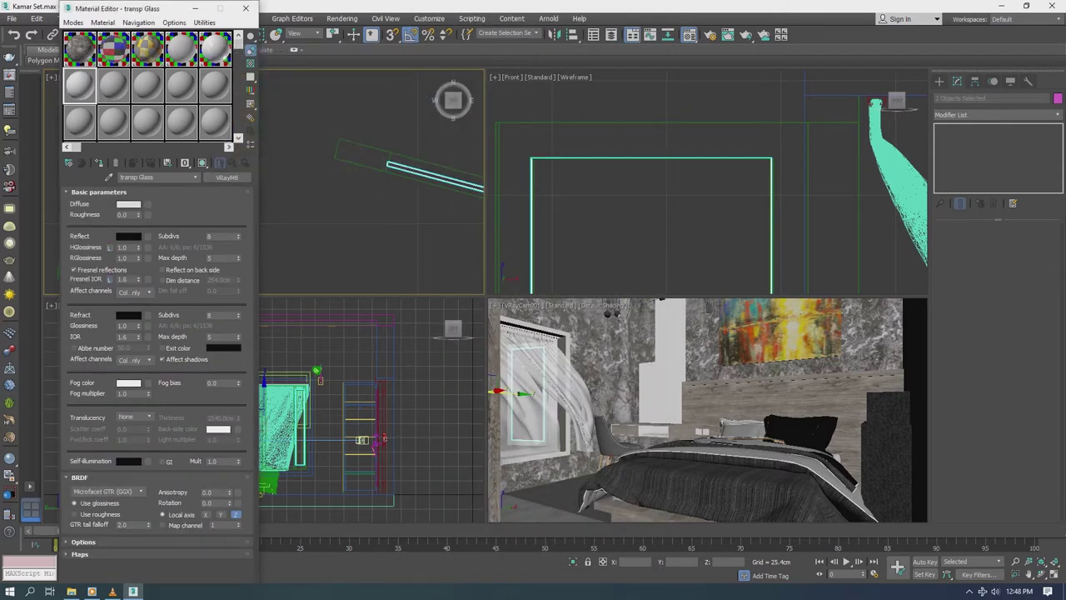
# Step: Give the glass grey reflection, light grey refraction and 32 reflection subdivs, then select its object
pyautogui.click(128, 236)
pyautogui.click(410, 171)
pyautogui.doubleClick(79, 84)
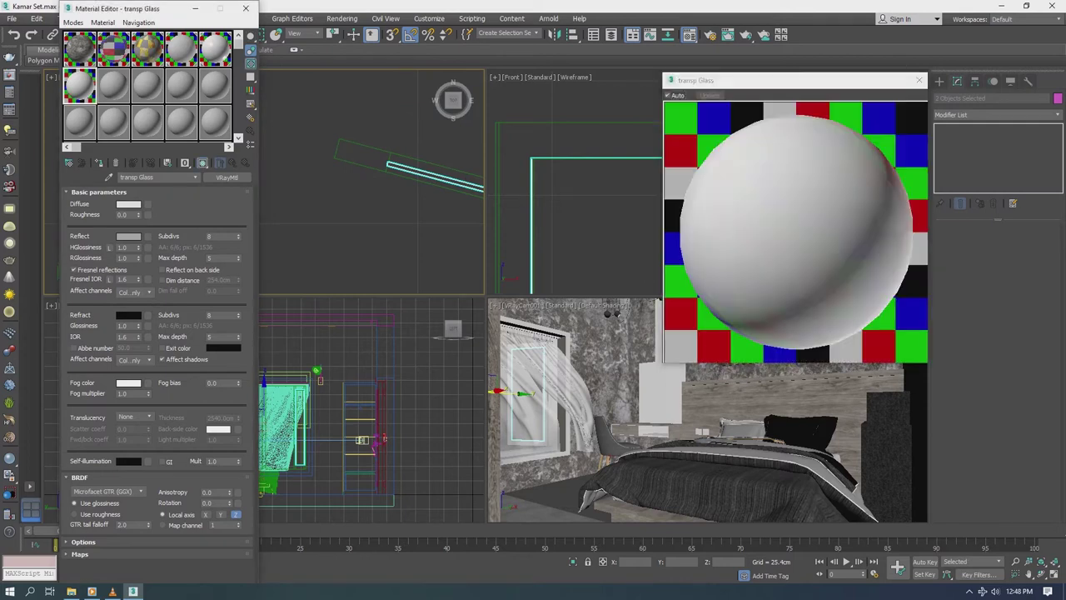
pyautogui.click(128, 314)
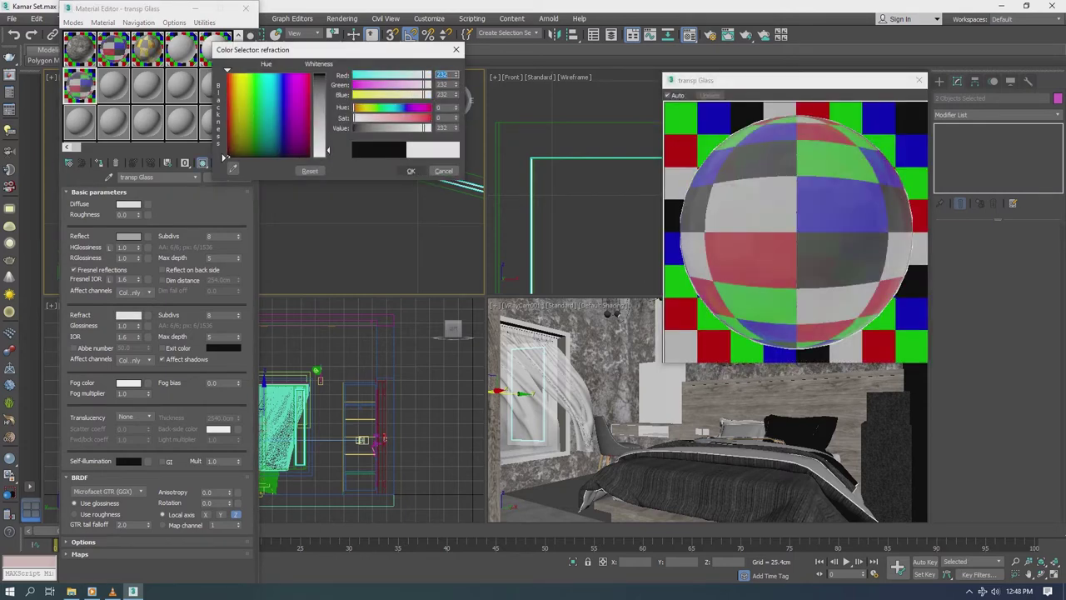
pyautogui.click(410, 171)
pyautogui.click(223, 258)
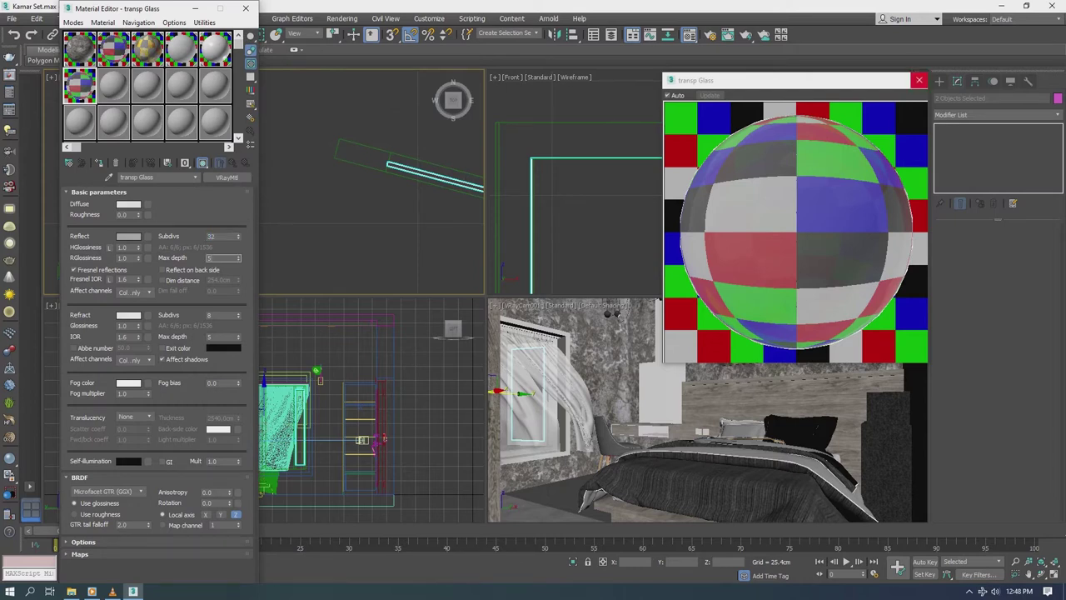
pyautogui.click(919, 80)
pyautogui.rightClick(409, 162)
pyautogui.click(566, 281)
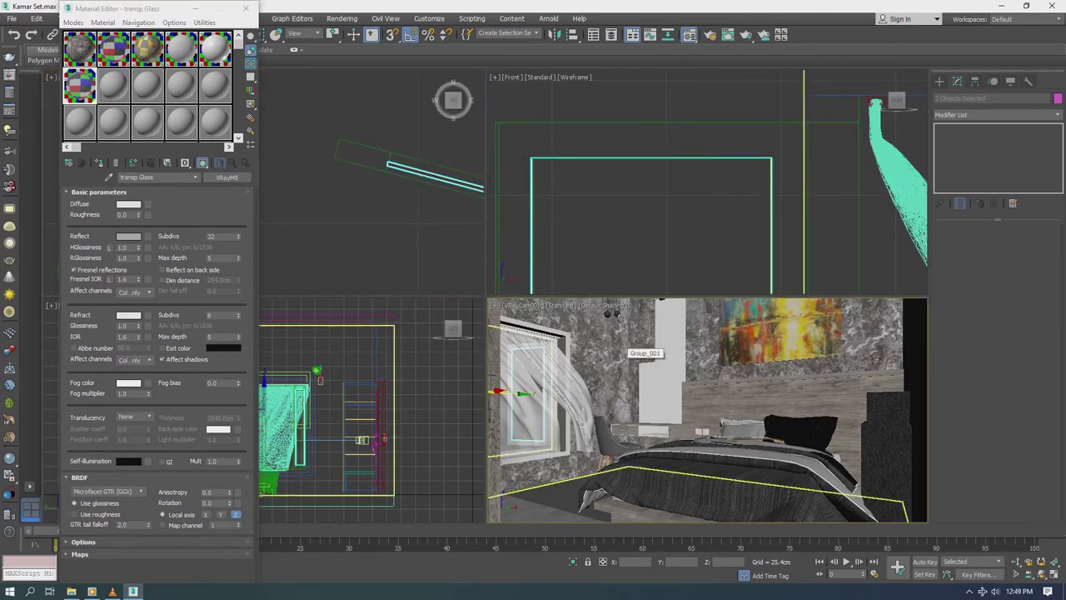
# Step: Test-render the camera view, then select Group_263 and pick an unused material slot
pyautogui.hotkey('shift', 'q')
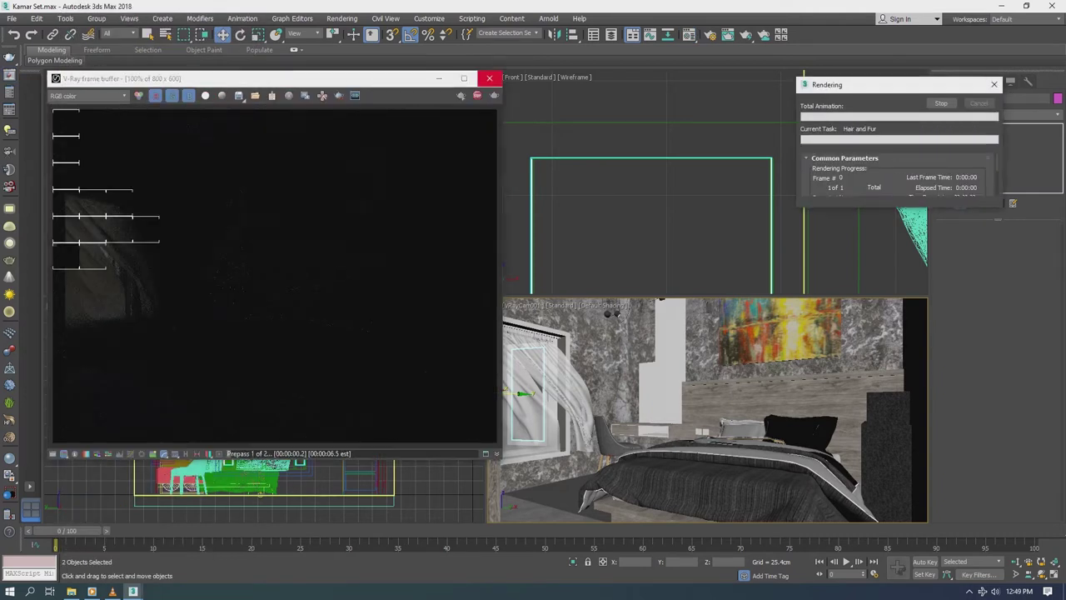
pyautogui.click(489, 77)
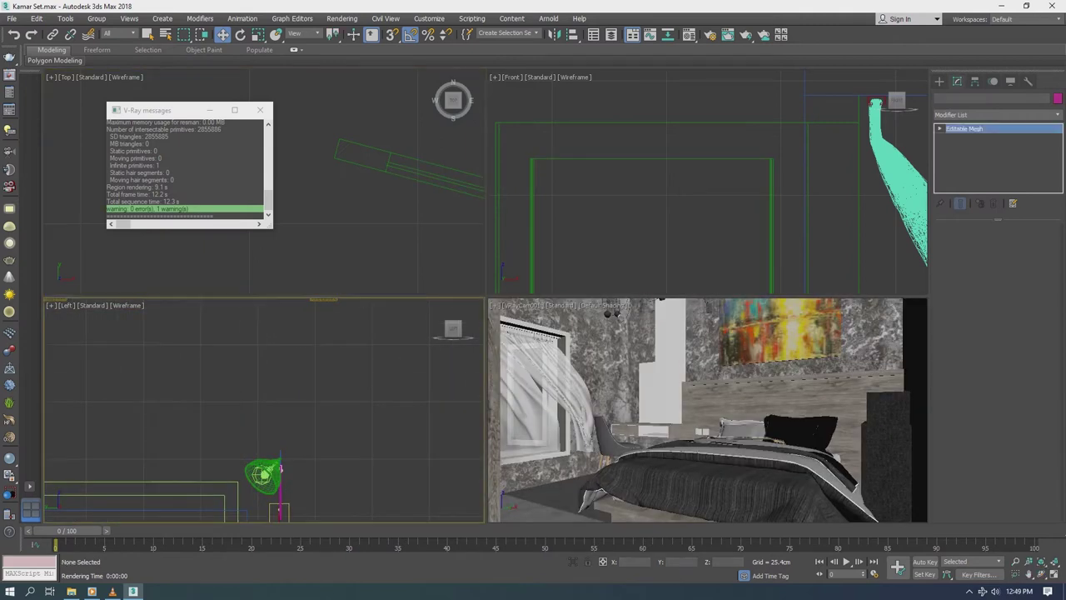
pyautogui.click(150, 500)
pyautogui.click(689, 34)
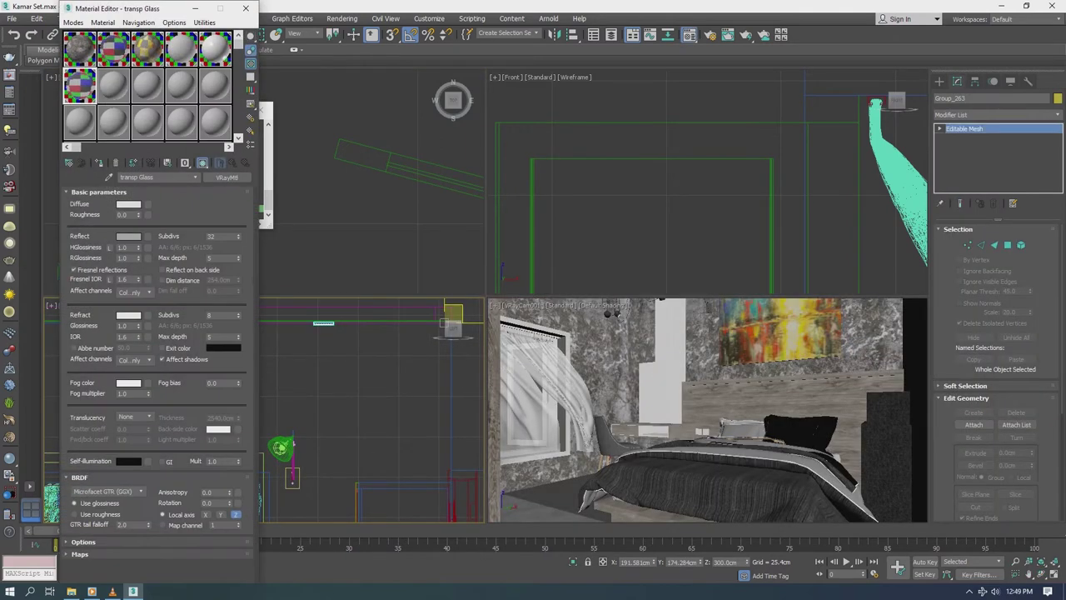
pyautogui.click(98, 162)
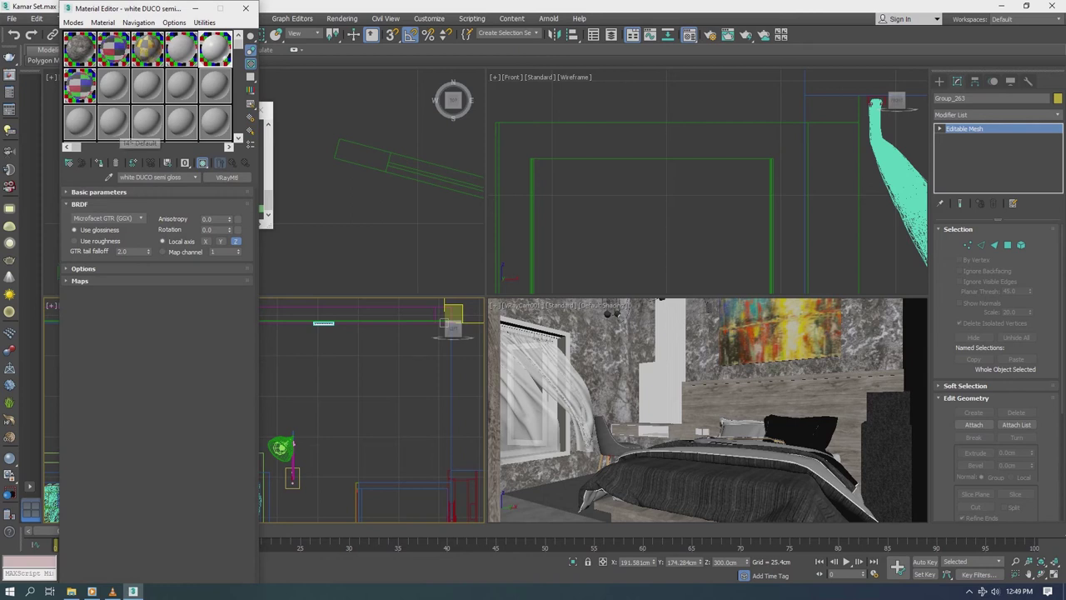
pyautogui.click(114, 86)
# Step: Name the material downlight and make it a VRayLightMtl with multiplier 10 and a warm cream colour
pyautogui.write('downlight')
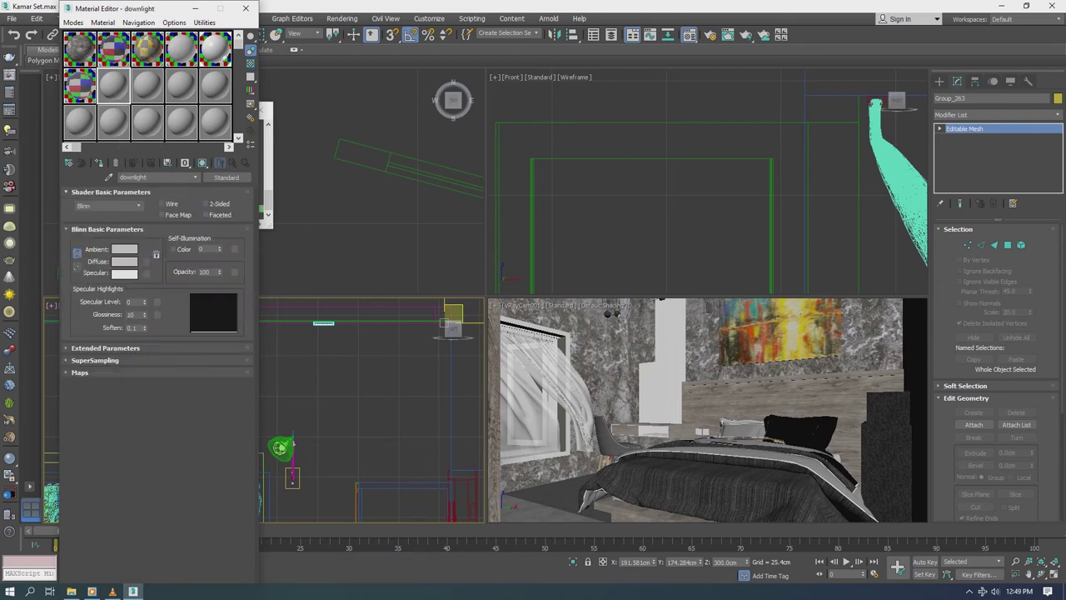
pyautogui.click(226, 177)
pyautogui.doubleClick(500, 380)
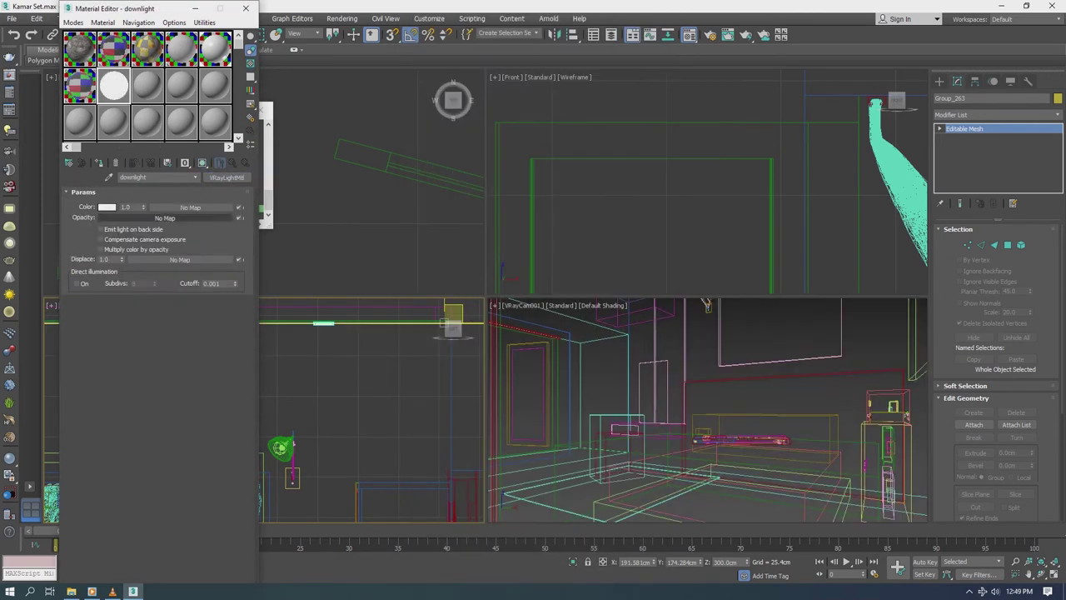
pyautogui.write('10')
pyautogui.press('Return')
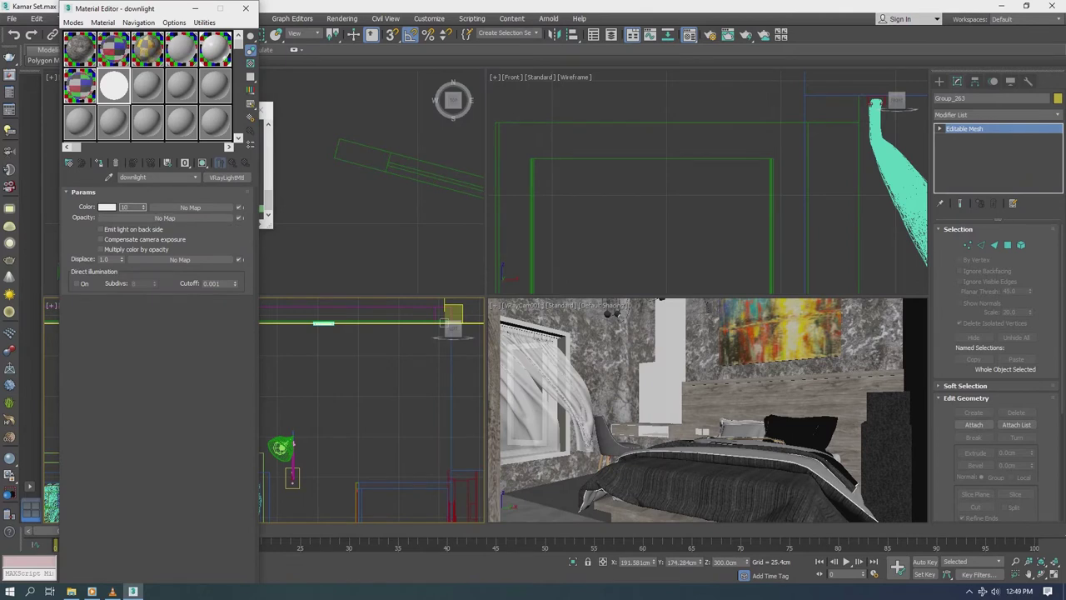
pyautogui.click(106, 207)
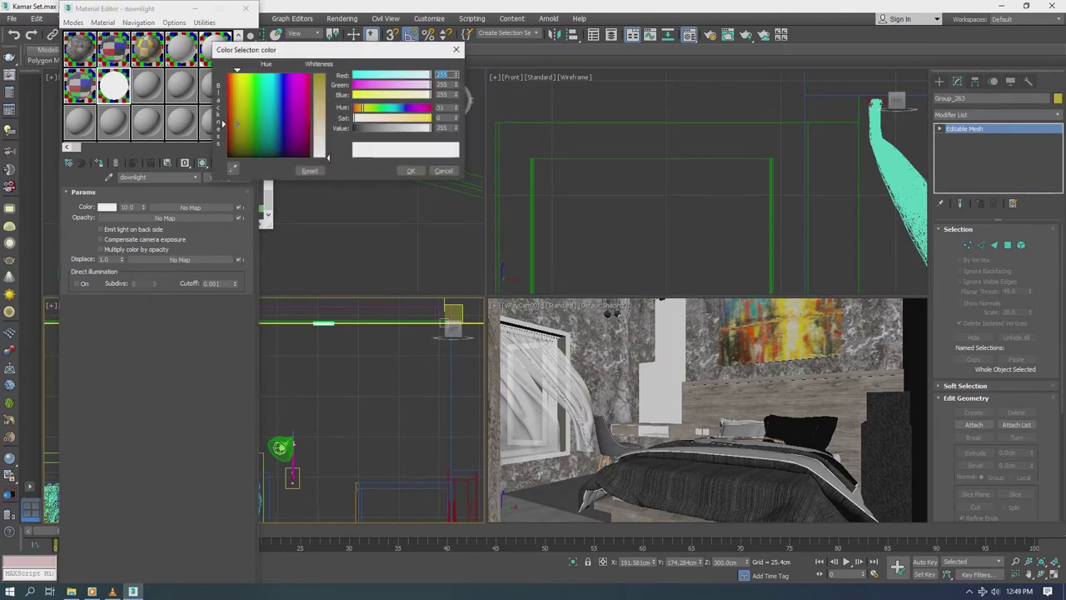
pyautogui.moveTo(328, 157); pyautogui.dragTo(329, 128)
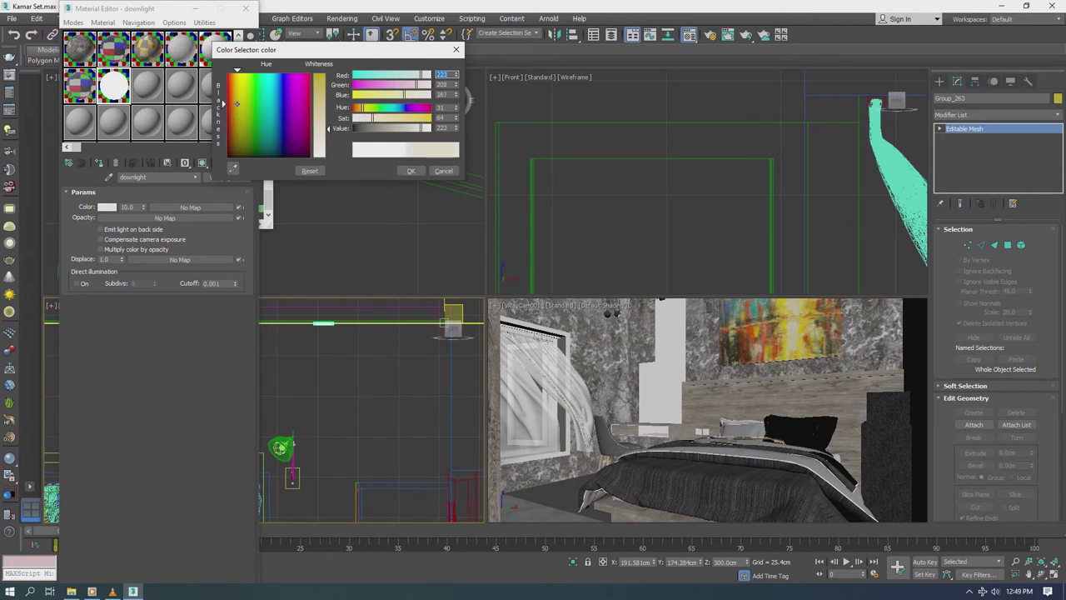
pyautogui.press('Return')
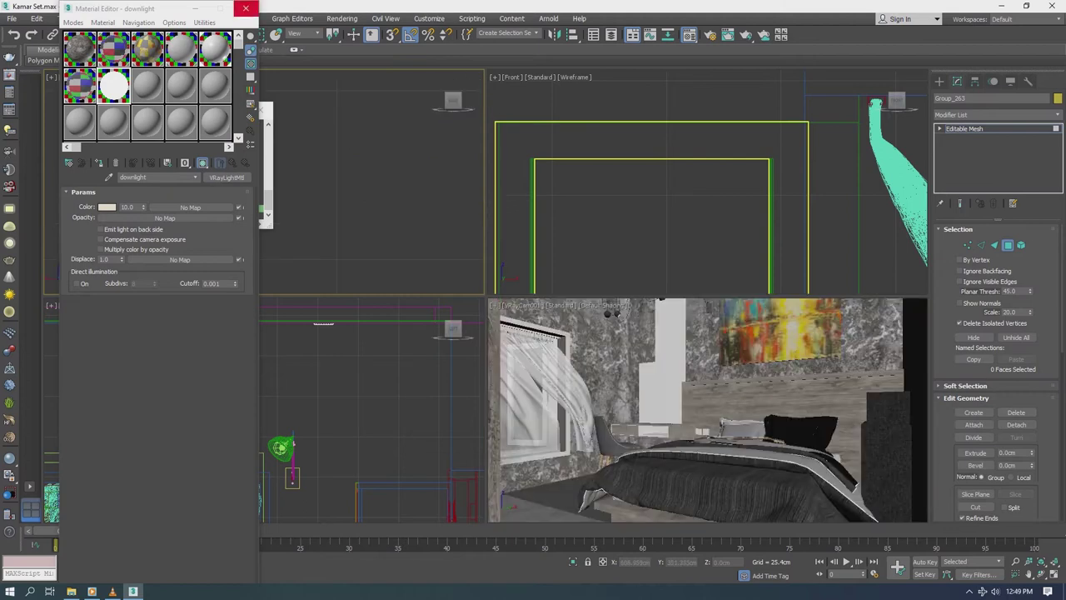
pyautogui.click(246, 9)
# Step: Select the ceiling downlight faces in the top-left viewport
pyautogui.moveTo(454, 101); pyautogui.dragTo(312, 241)
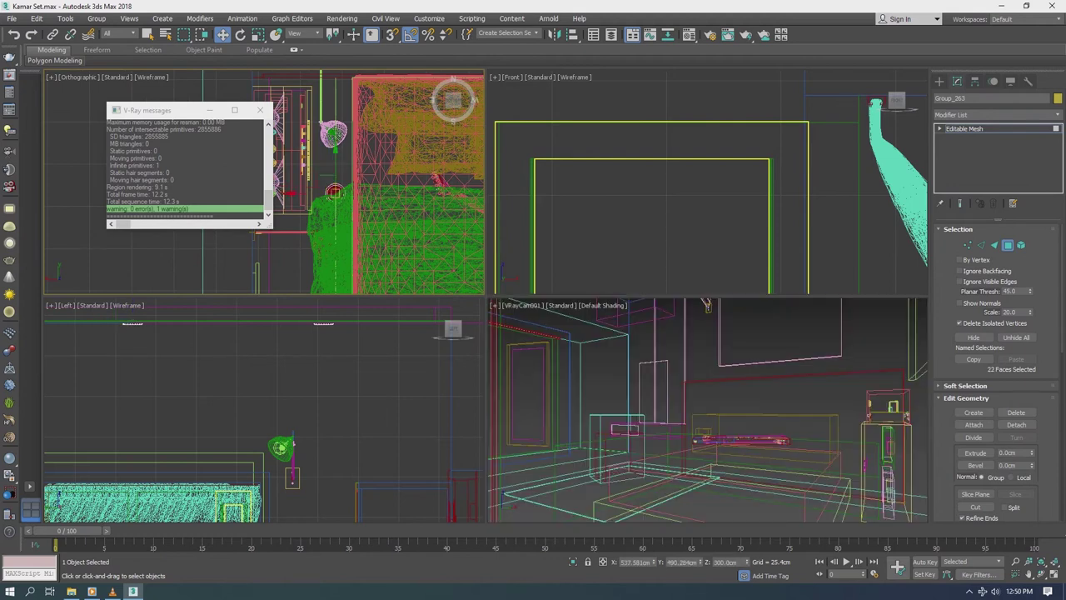
pyautogui.moveTo(312, 241); pyautogui.dragTo(224, 239)
pyautogui.moveTo(224, 239)
pyautogui.keyDown('alt'); pyautogui.mouseDown(button='middle')
pyautogui.moveTo(268, 285)
pyautogui.moveTo(217, 232)
pyautogui.mouseUp(button='middle'); pyautogui.keyUp('alt')
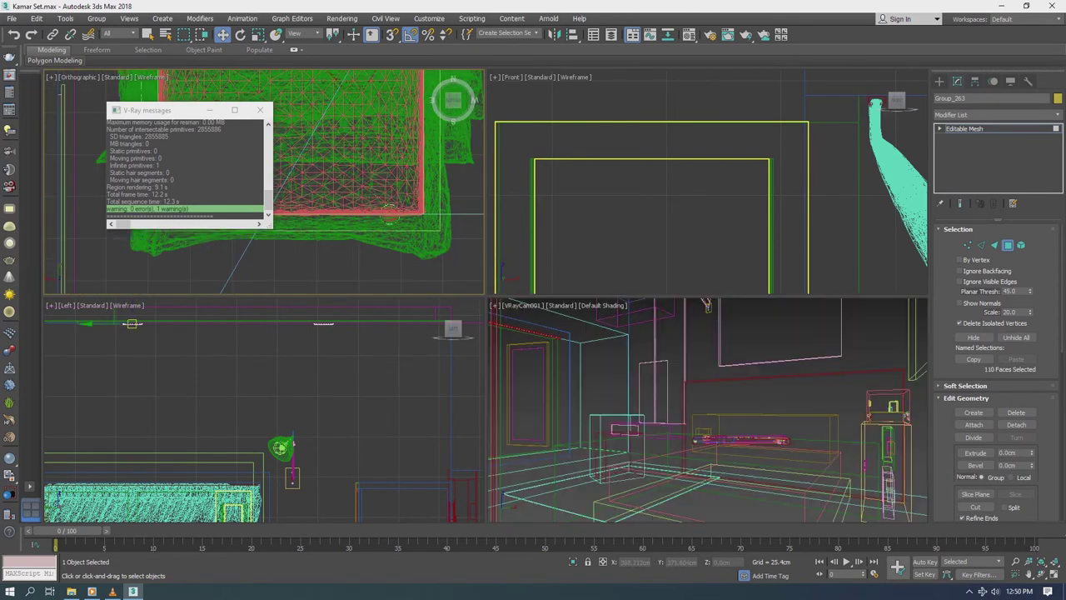
pyautogui.click(259, 109)
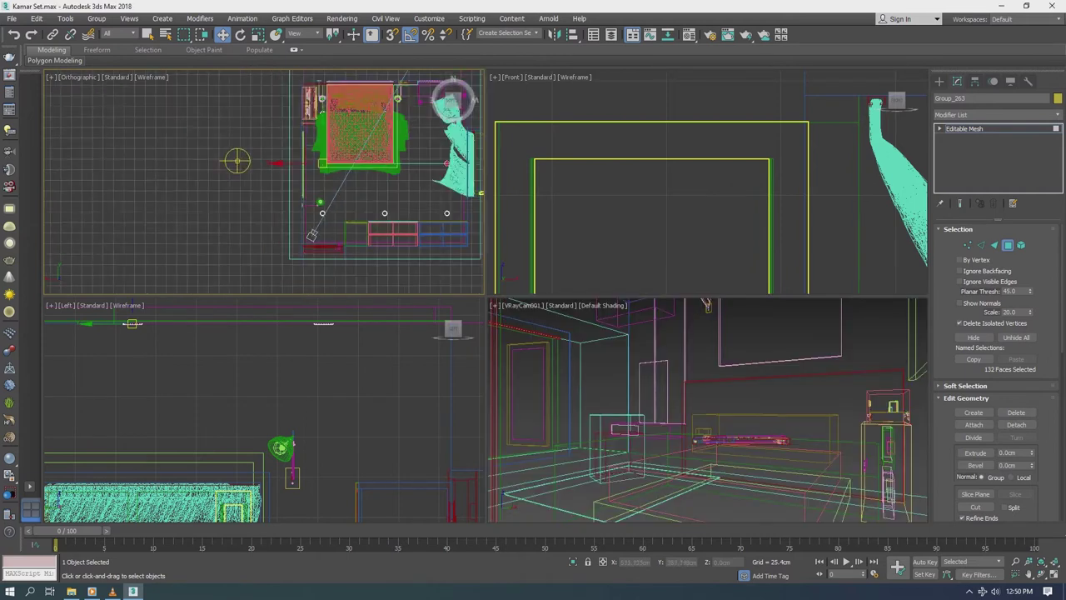
pyautogui.scroll(5, 238, 162)
pyautogui.keyDown('alt'); pyautogui.moveTo(293, 203); pyautogui.dragTo(436, 77, button='middle'); pyautogui.keyUp('alt')
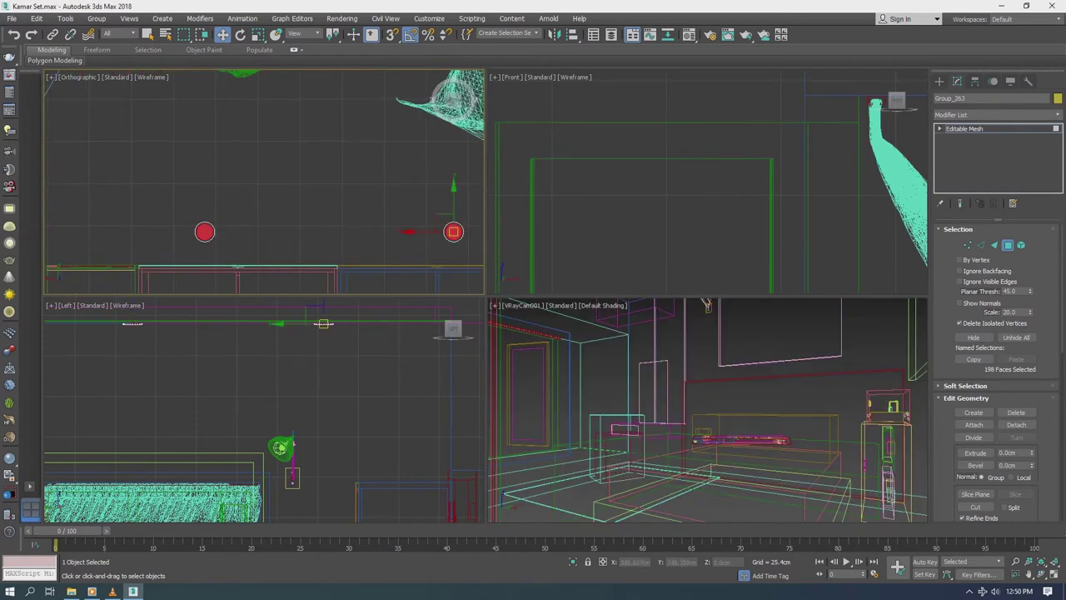
# Step: Convert Group_263 to Editable Poly and switch the top-left viewport to Top view
pyautogui.press('m')
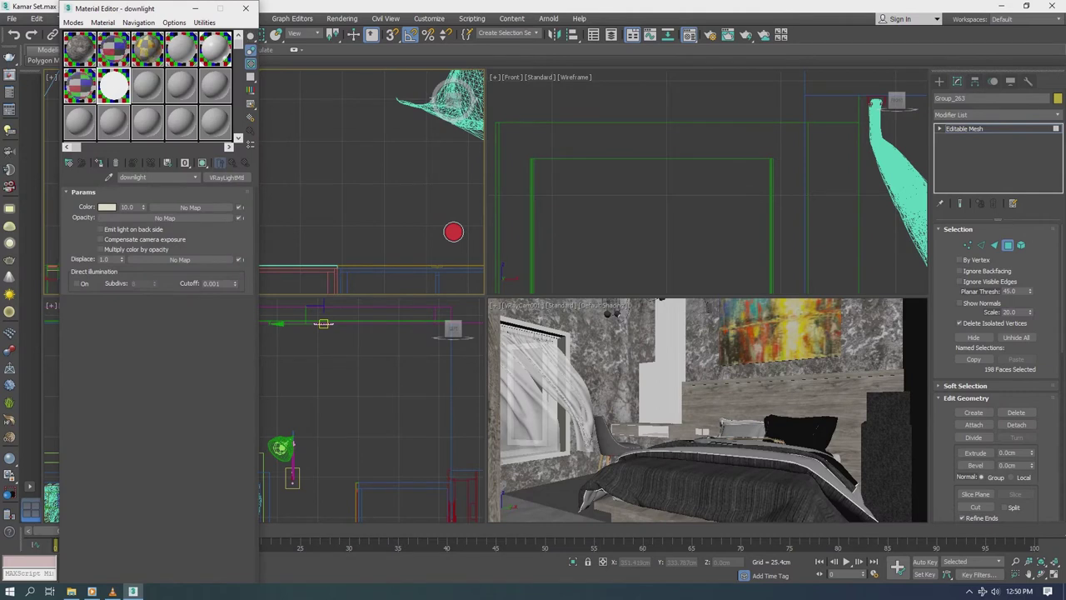
pyautogui.scroll(-2, 415, 213)
pyautogui.rightClick(415, 213)
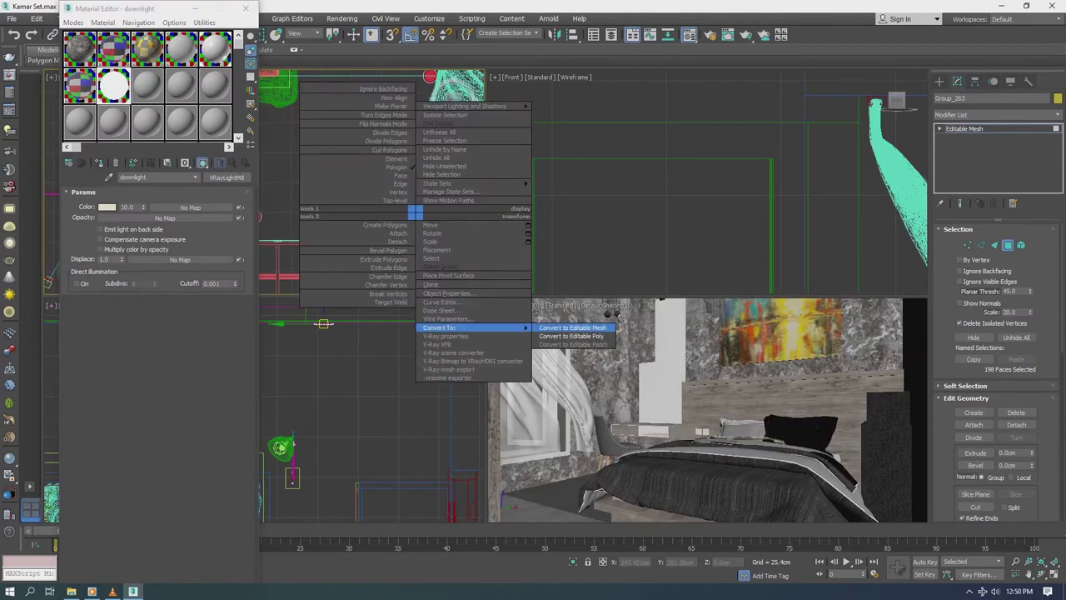
pyautogui.click(572, 335)
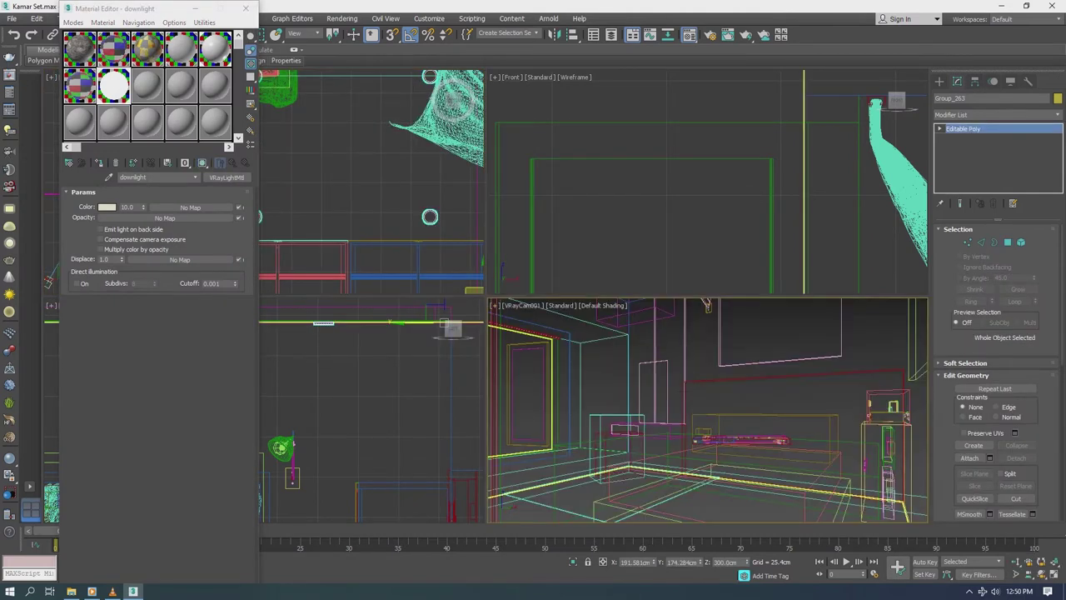
pyautogui.click(245, 8)
pyautogui.scroll(2, 453, 97)
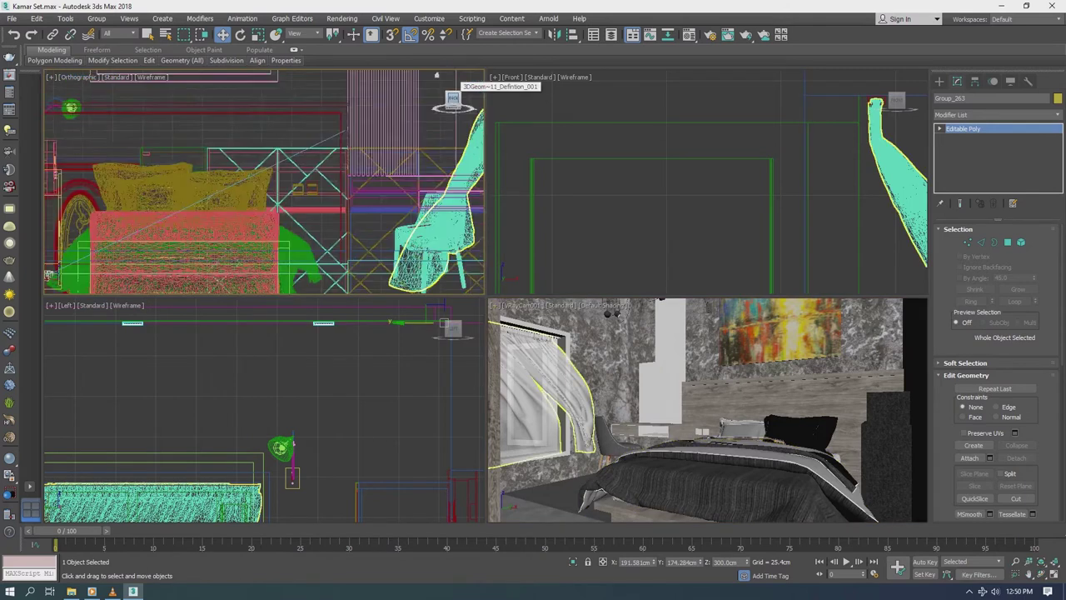
pyautogui.click(452, 97)
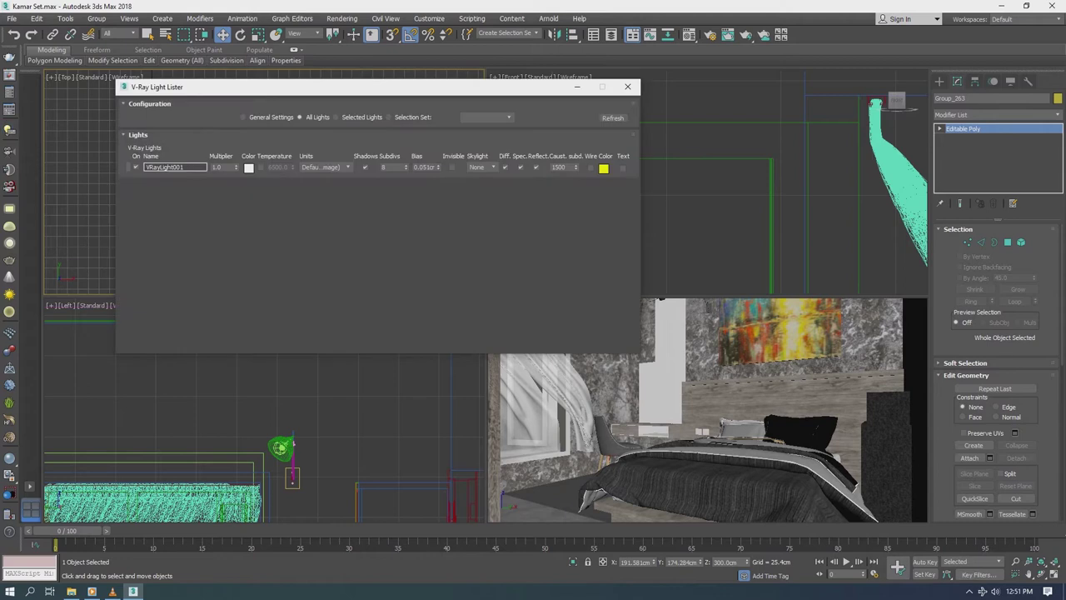
# Step: Set the V-Ray light multiplier to 5.0 and run a test render, stopping it early
pyautogui.click(613, 118)
pyautogui.press('Escape')
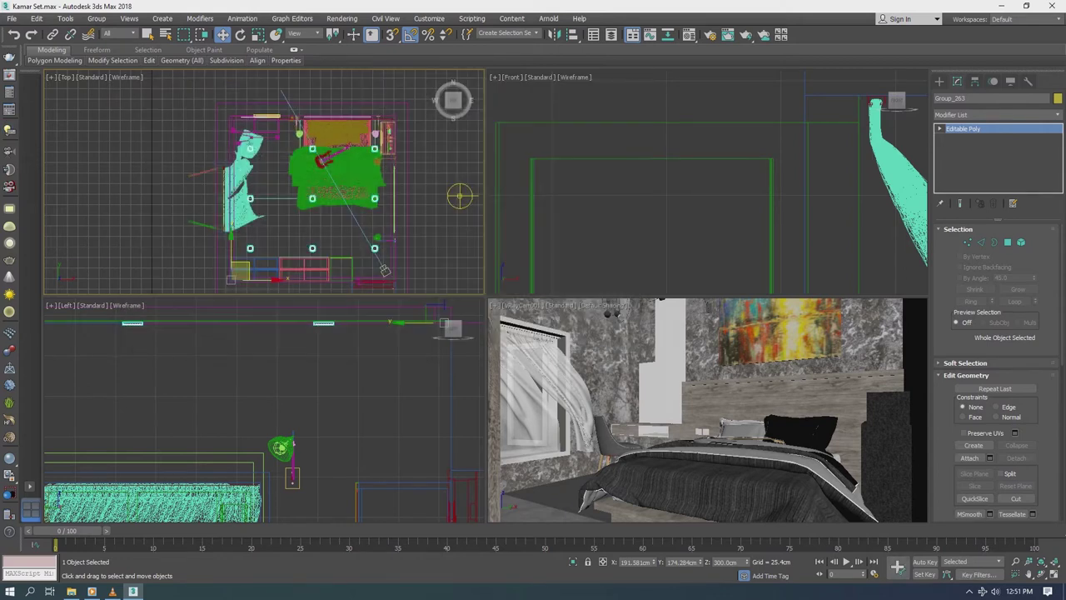
pyautogui.hotkey('shift', 'q')
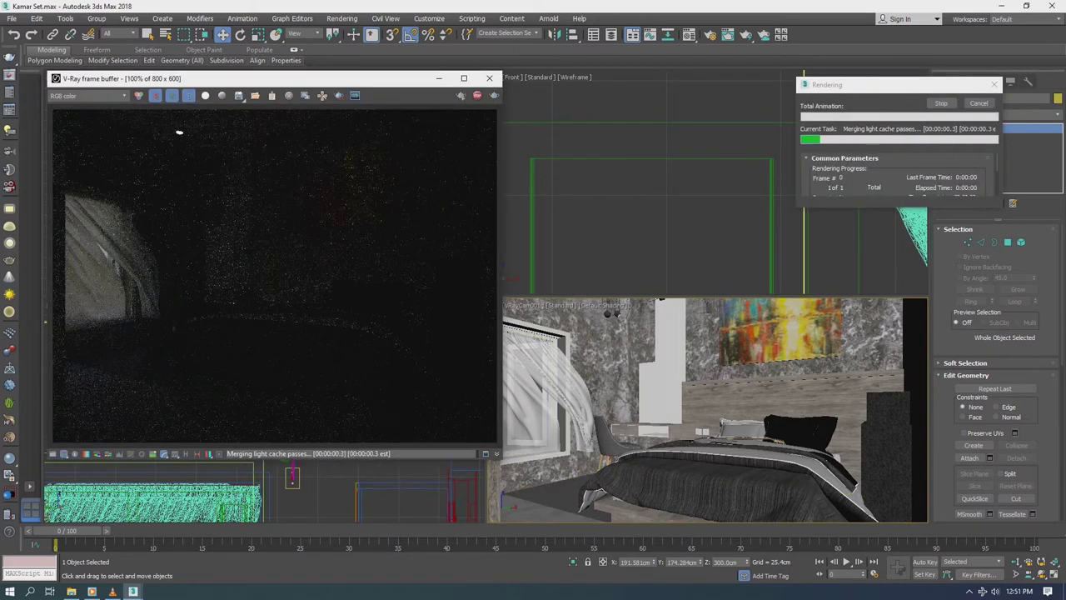
pyautogui.click(477, 95)
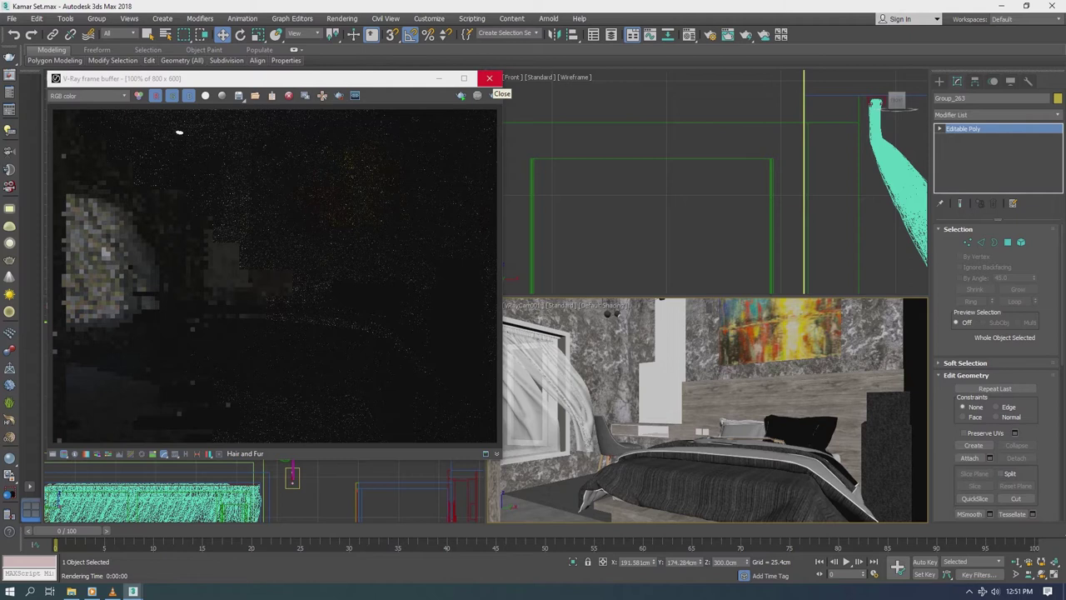
pyautogui.click(490, 78)
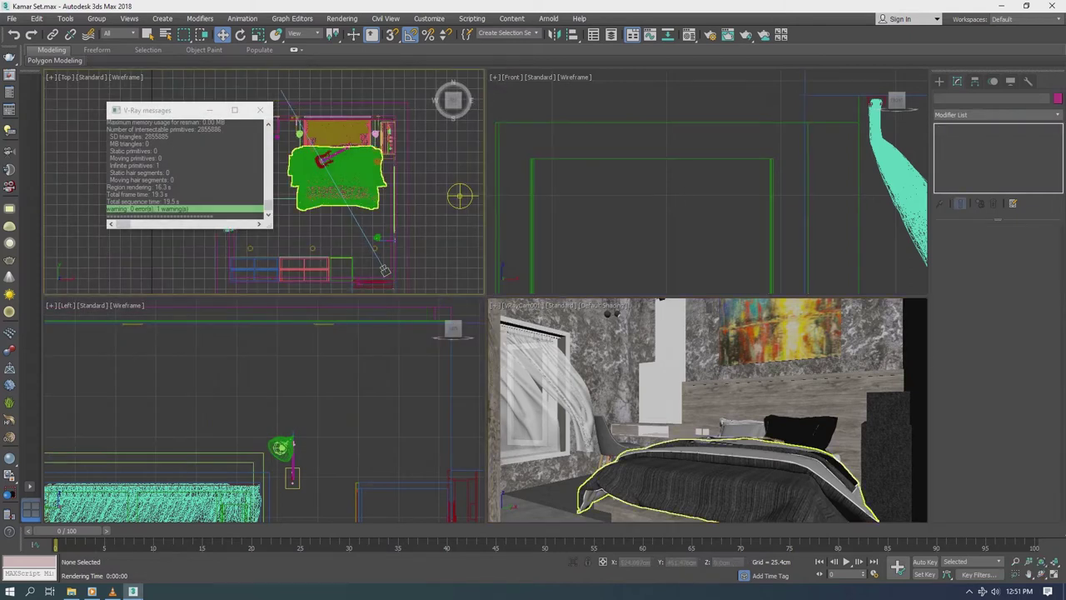
# Step: Select and then deselect the VRay camera in the top view, and close the Light Lister
pyautogui.click(627, 86)
pyautogui.click(386, 269)
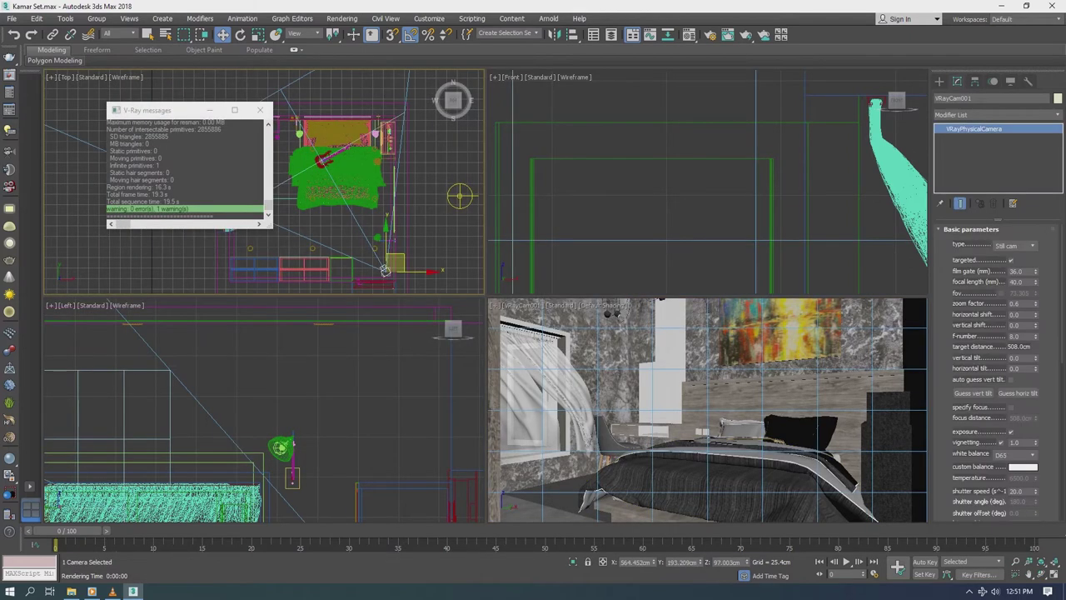
pyautogui.scroll(-1, 991, 372)
pyautogui.scroll(-1, 992, 373)
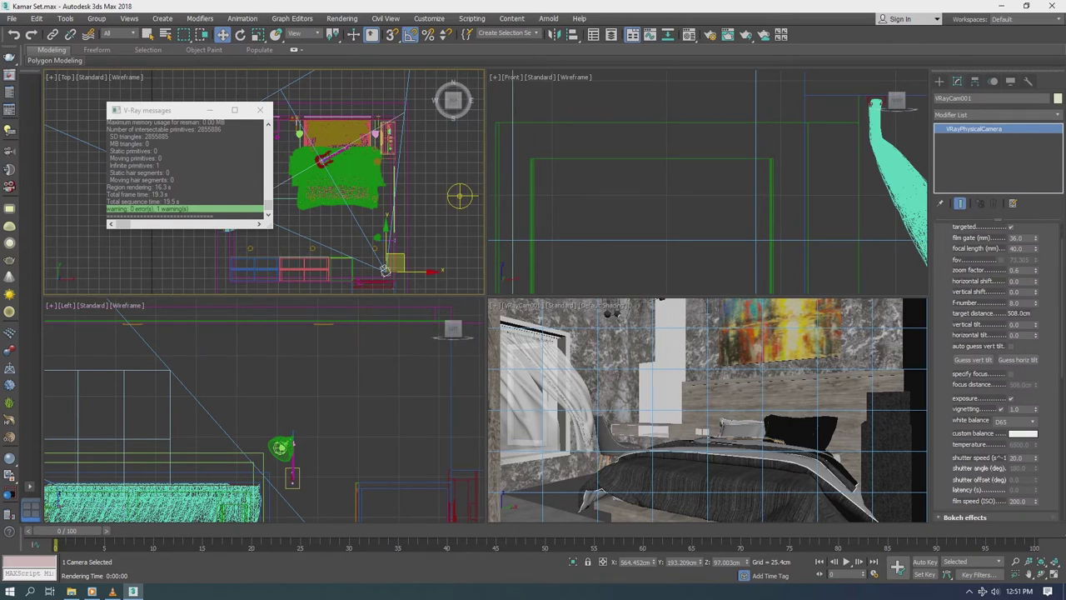
pyautogui.scroll(-1, 992, 372)
pyautogui.scroll(-1, 991, 373)
pyautogui.scroll(-1, 991, 372)
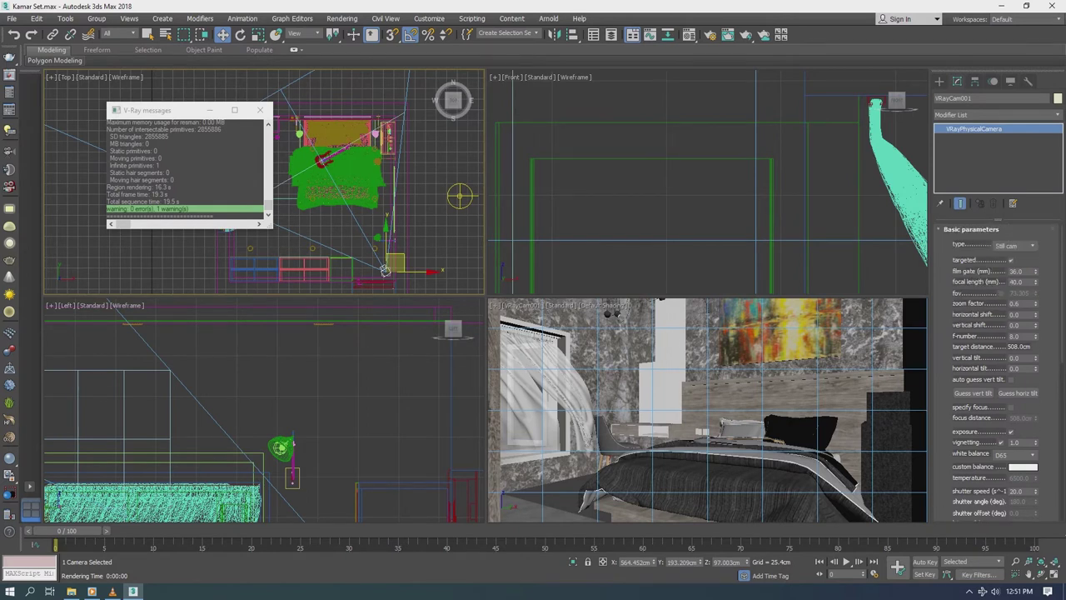
pyautogui.click(350, 391)
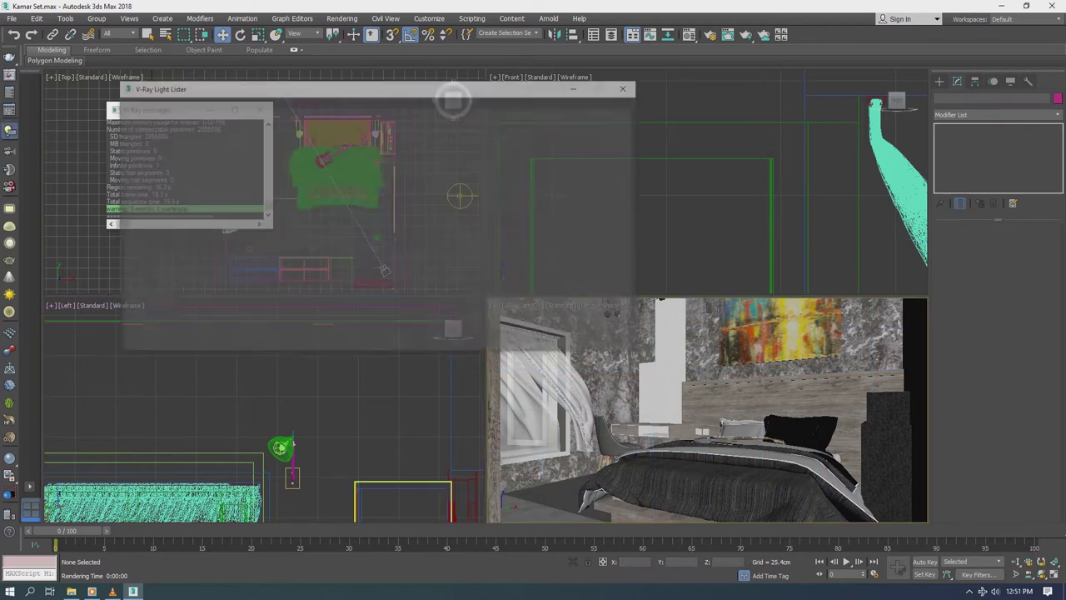
pyautogui.click(627, 87)
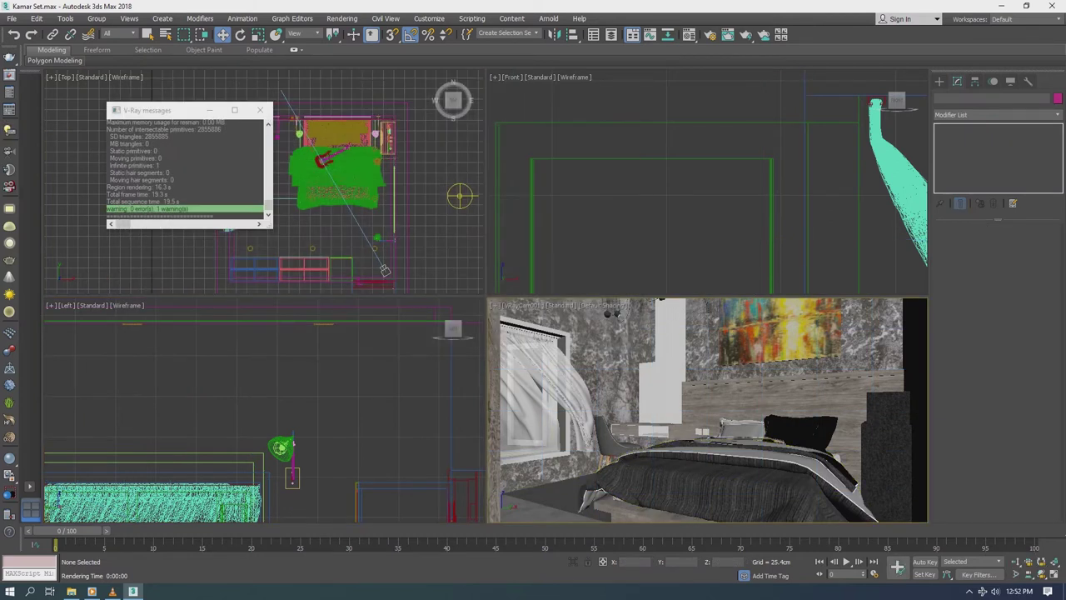
# Step: Check VRayLight001 at multiplier 25 in the Light Lister, select Group_001 and render a new test
pyautogui.click(385, 271)
pyautogui.click(359, 241)
pyautogui.click(260, 110)
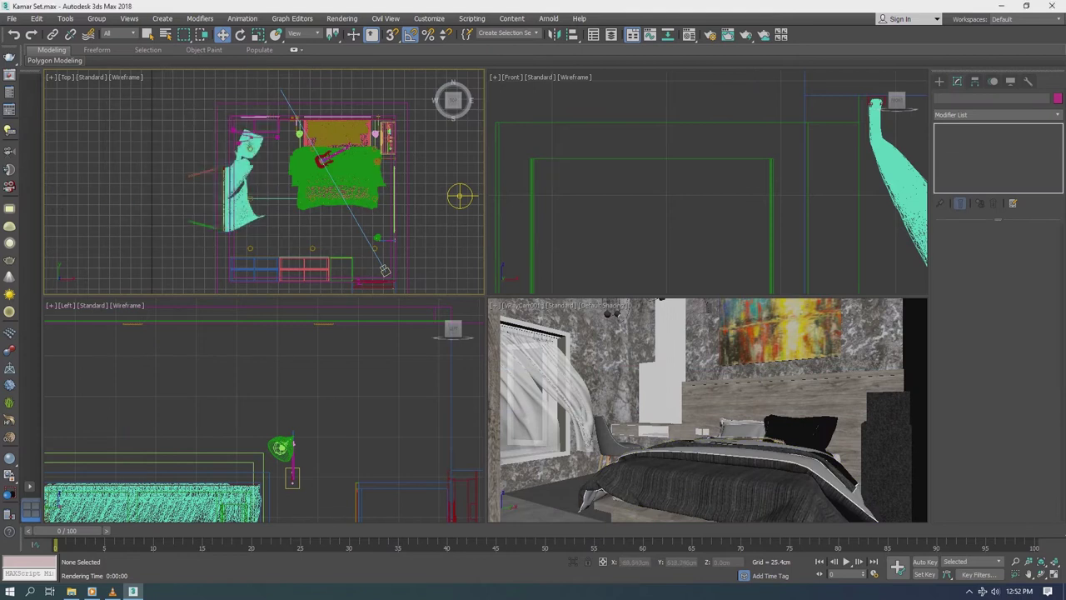
pyautogui.click(9, 131)
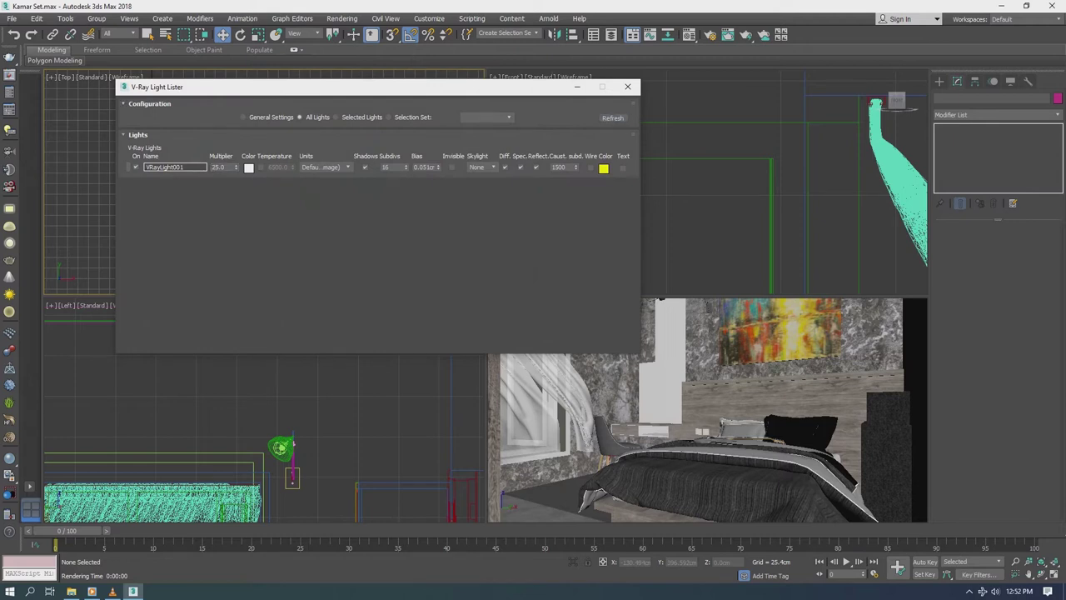
pyautogui.click(627, 86)
pyautogui.click(610, 313)
pyautogui.hotkey('shift', 'q')
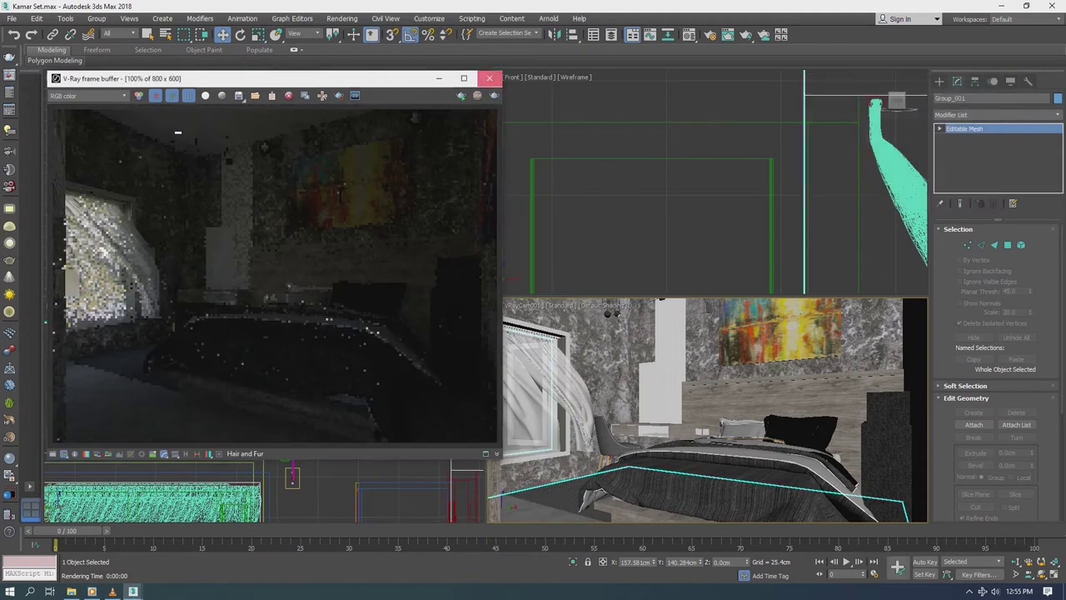
pyautogui.click(489, 78)
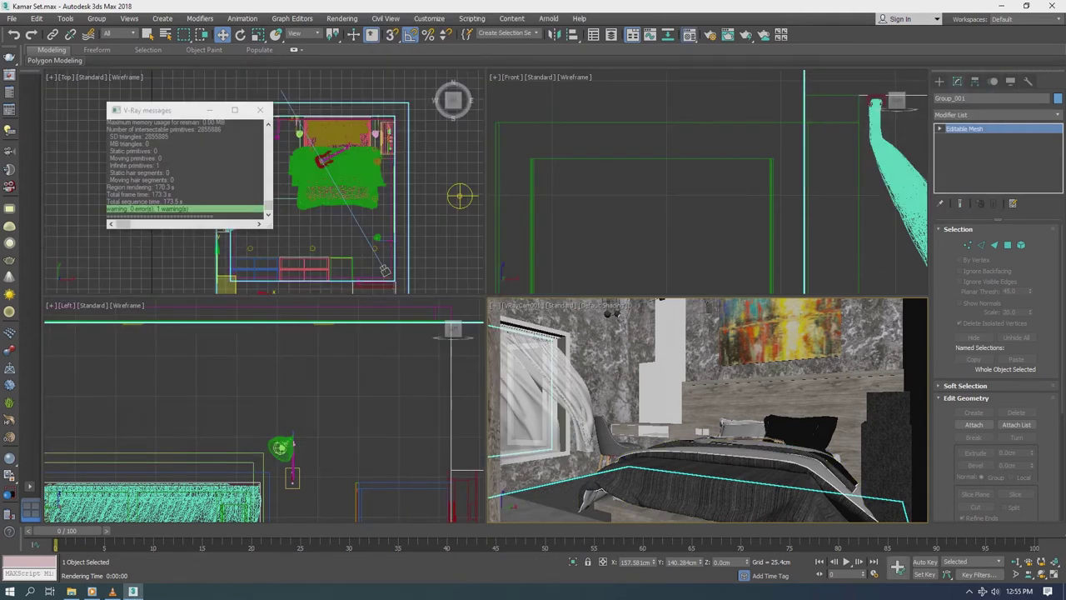
# Step: Set refraction glossiness 0.45 on Color_000's front material, Material #380
pyautogui.press('m')
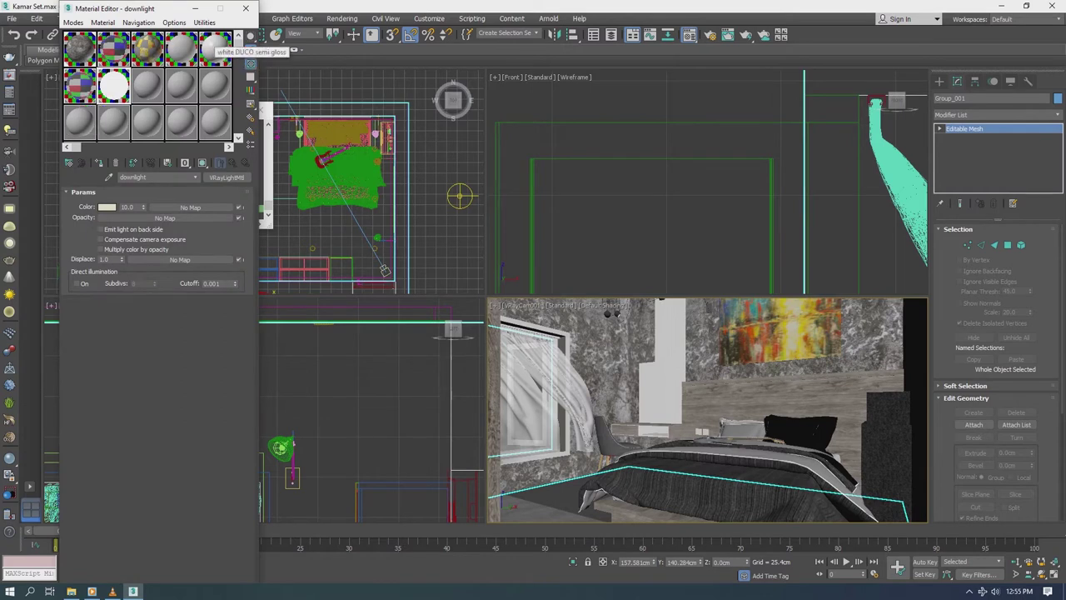
pyautogui.doubleClick(215, 46)
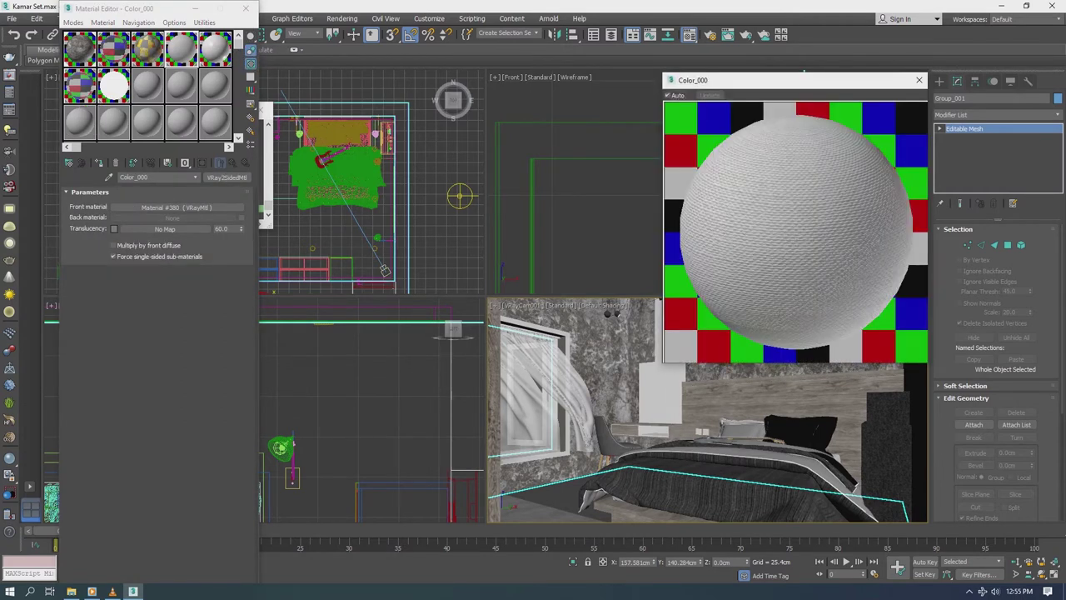
pyautogui.click(176, 207)
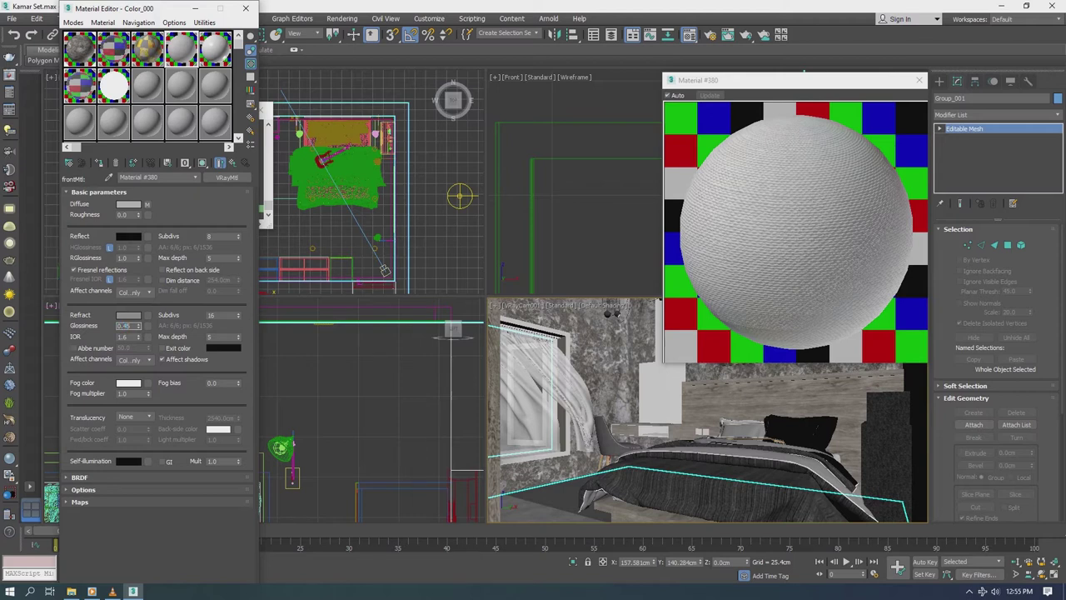
pyautogui.press('Return')
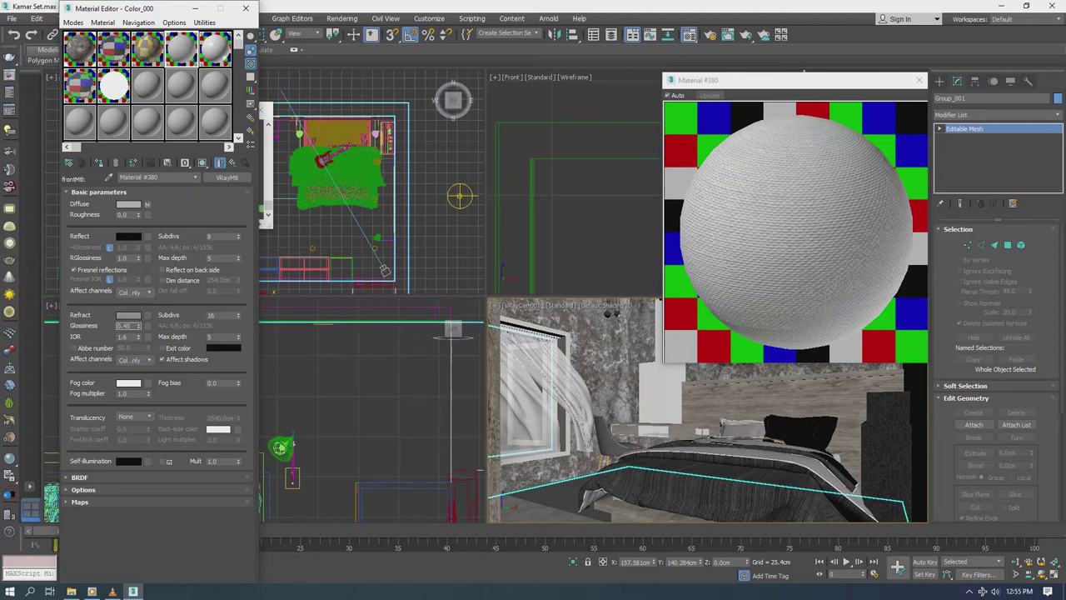
# Step: Reopen the Material Editor on the unused Material6 slot
pyautogui.click(246, 7)
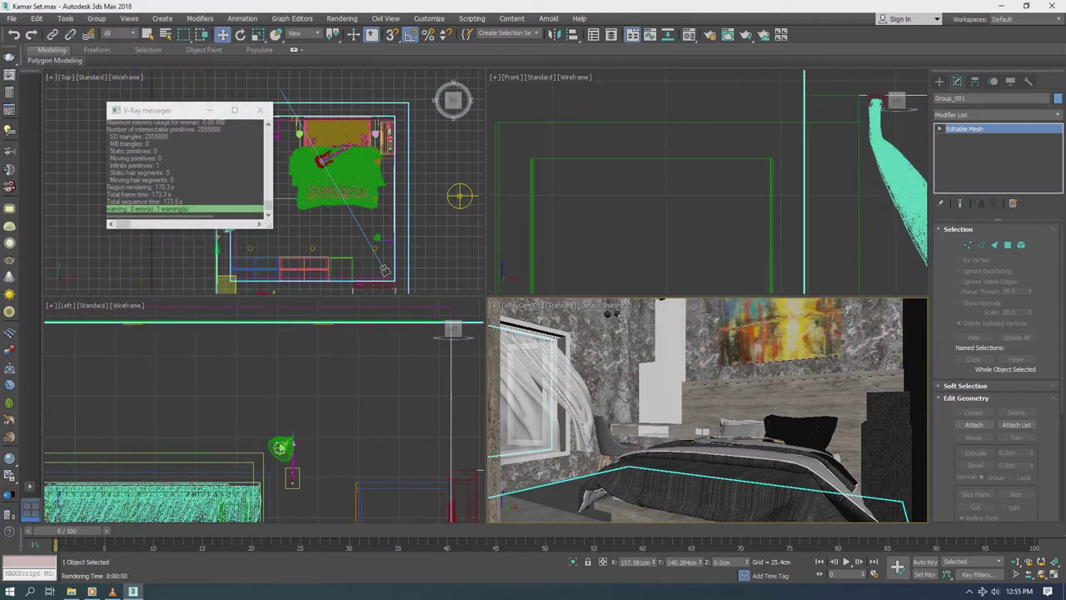
pyautogui.click(689, 34)
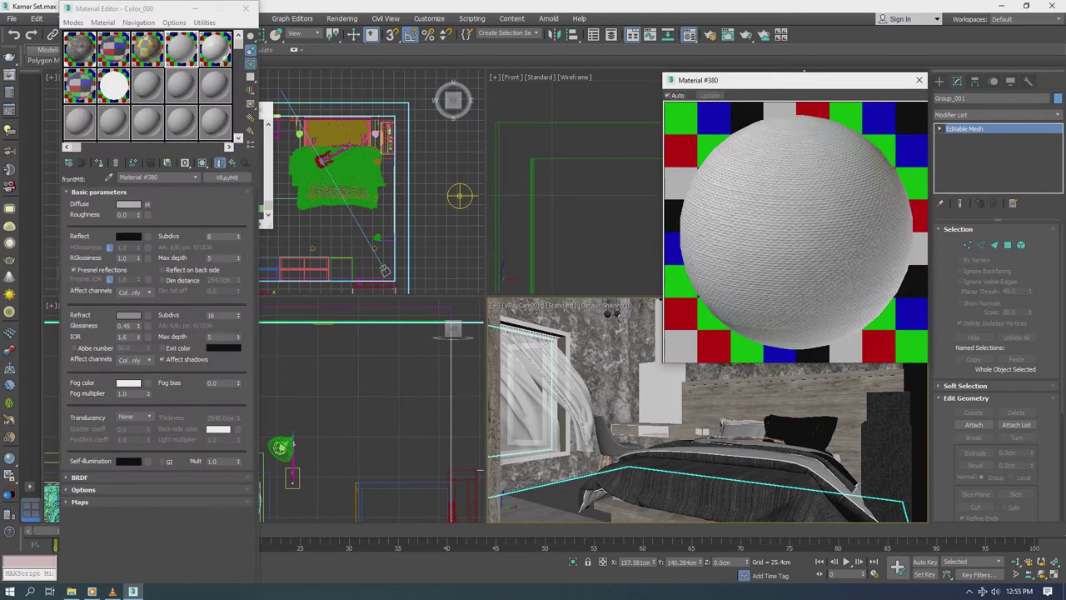
pyautogui.click(147, 86)
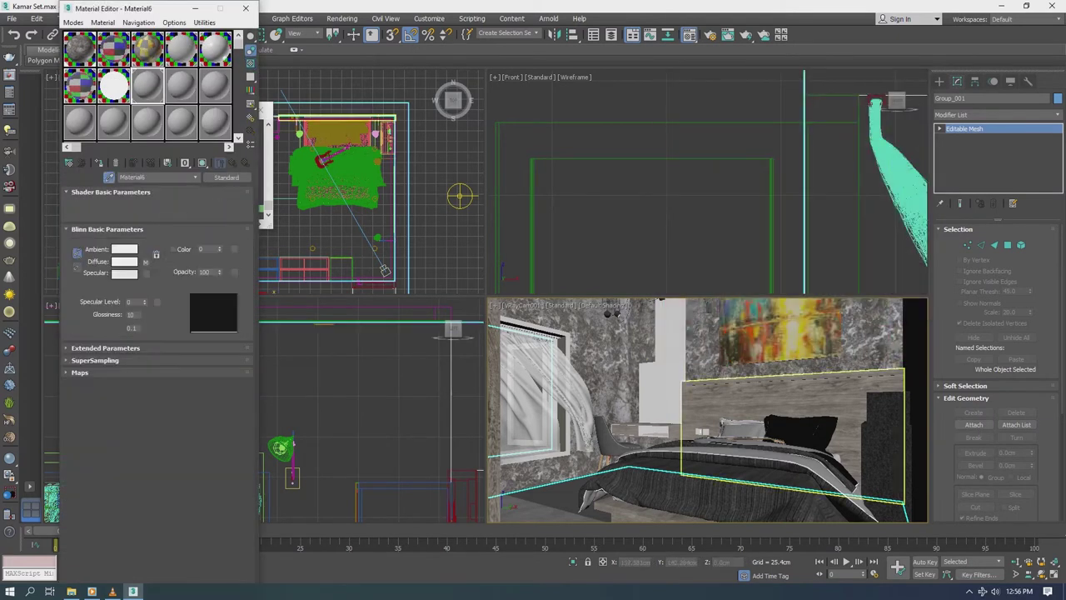
# Step: Convert Material6 to a VRayBlendMtl, discarding the old material
pyautogui.click(226, 177)
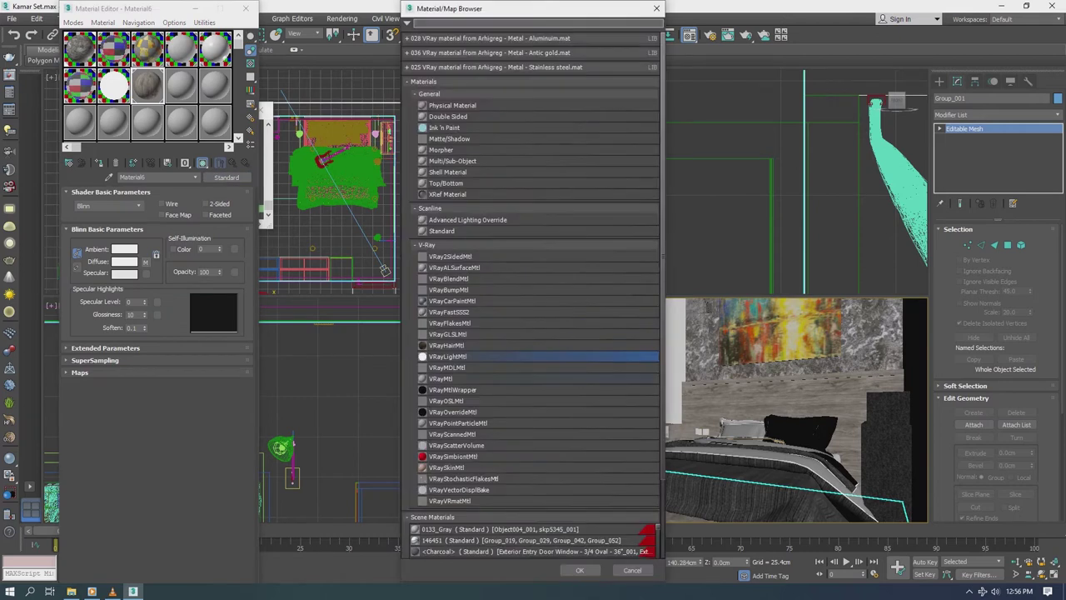
pyautogui.doubleClick(441, 379)
pyautogui.click(225, 177)
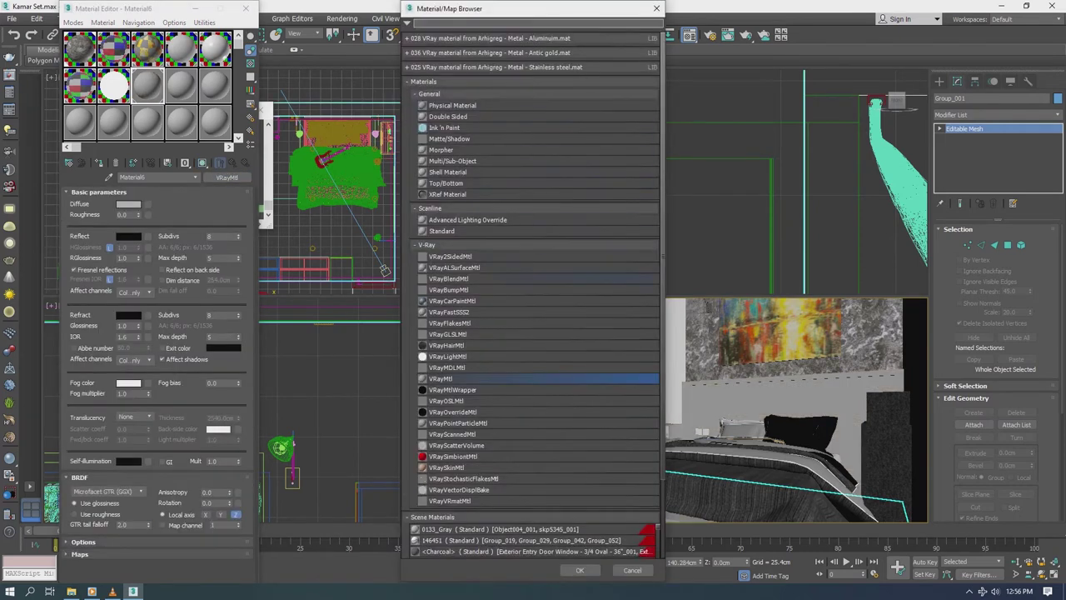
pyautogui.doubleClick(450, 278)
pyautogui.click(131, 327)
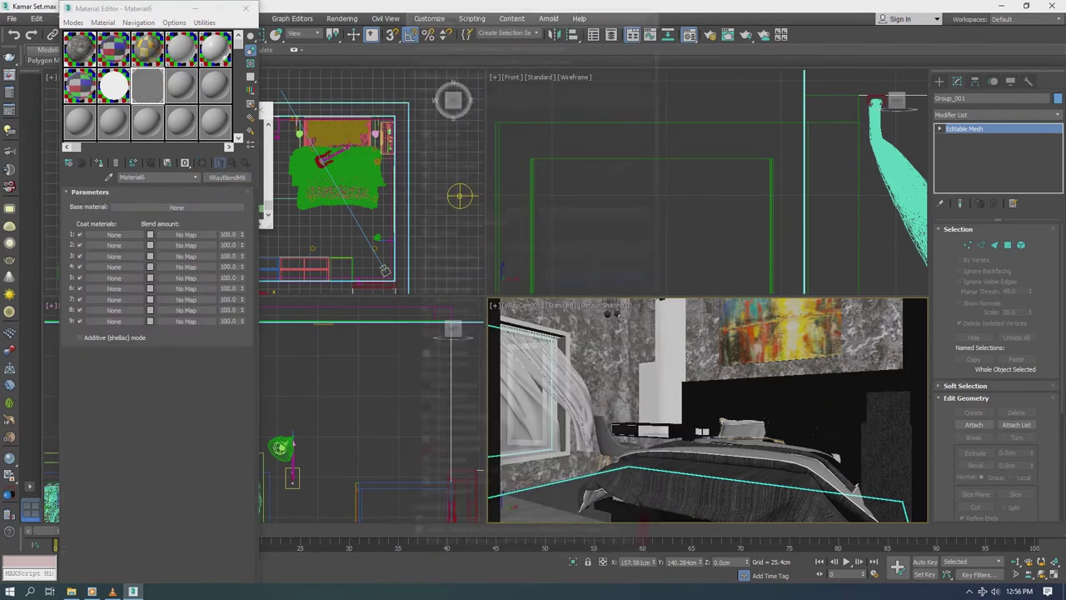
# Step: Make the base material a VRayMtl with a pasted copy of the wood diffuse map
pyautogui.click(226, 178)
pyautogui.doubleClick(441, 379)
pyautogui.rightClick(133, 204)
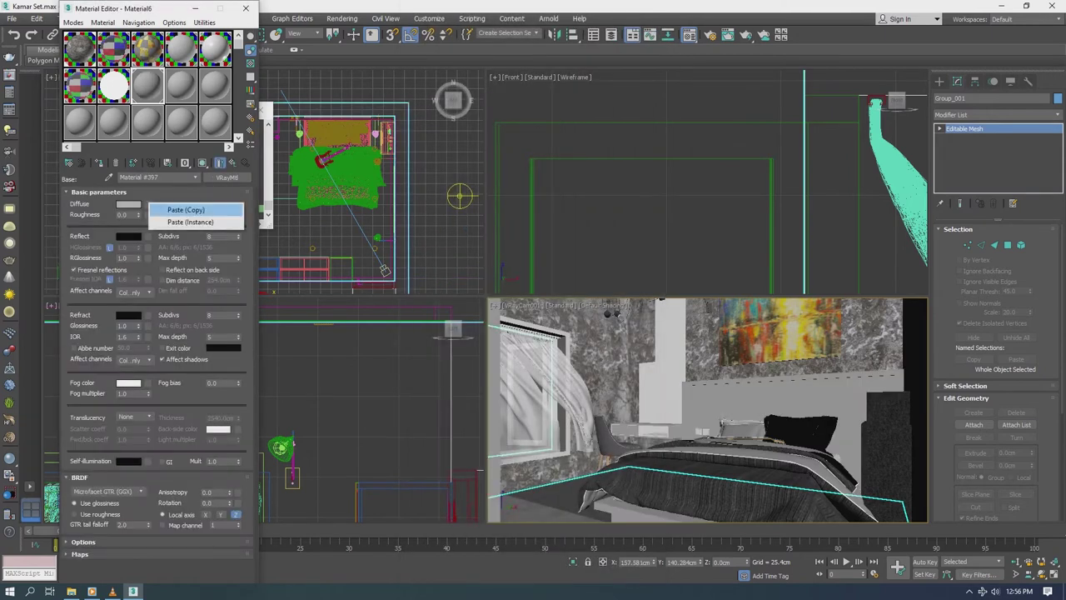
pyautogui.click(194, 221)
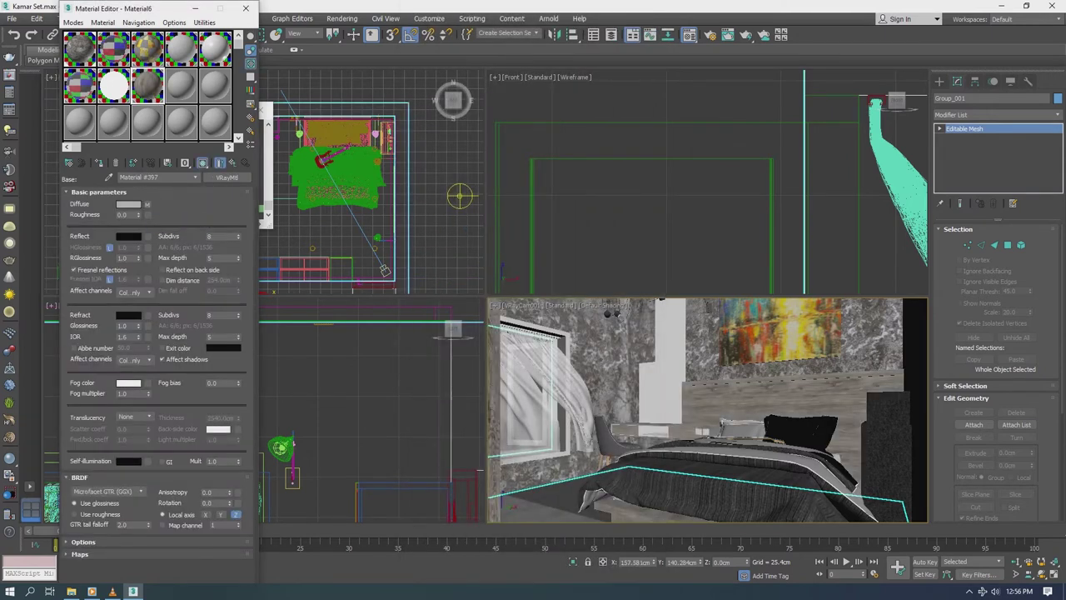
pyautogui.doubleClick(146, 86)
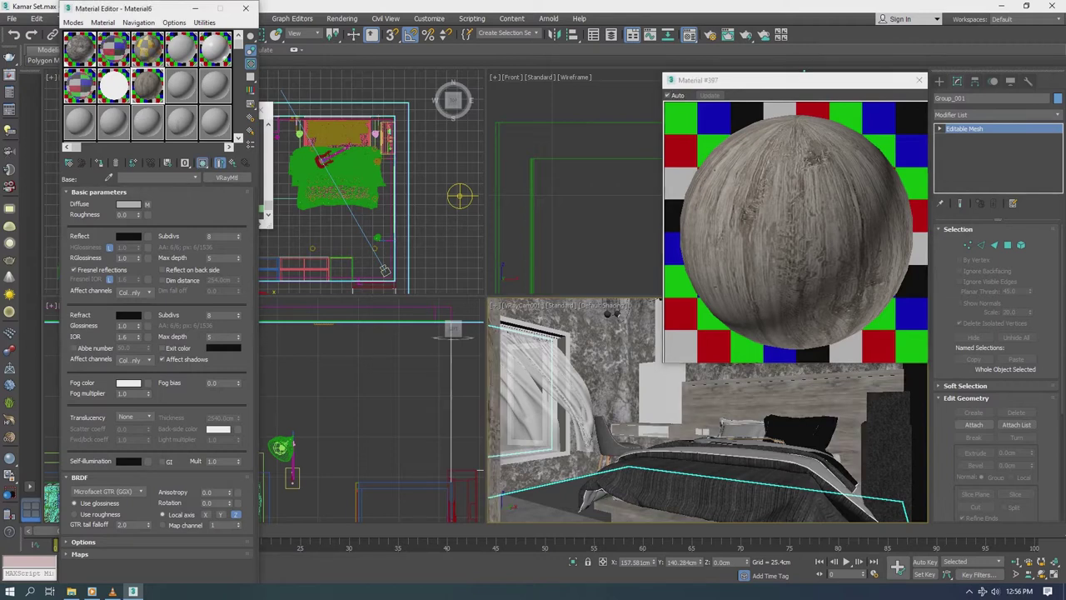
# Step: Browse the diffuse bitmap to the D: drive's Data Design\Sketchup Textures\Kayu folder
pyautogui.click(147, 204)
pyautogui.click(166, 333)
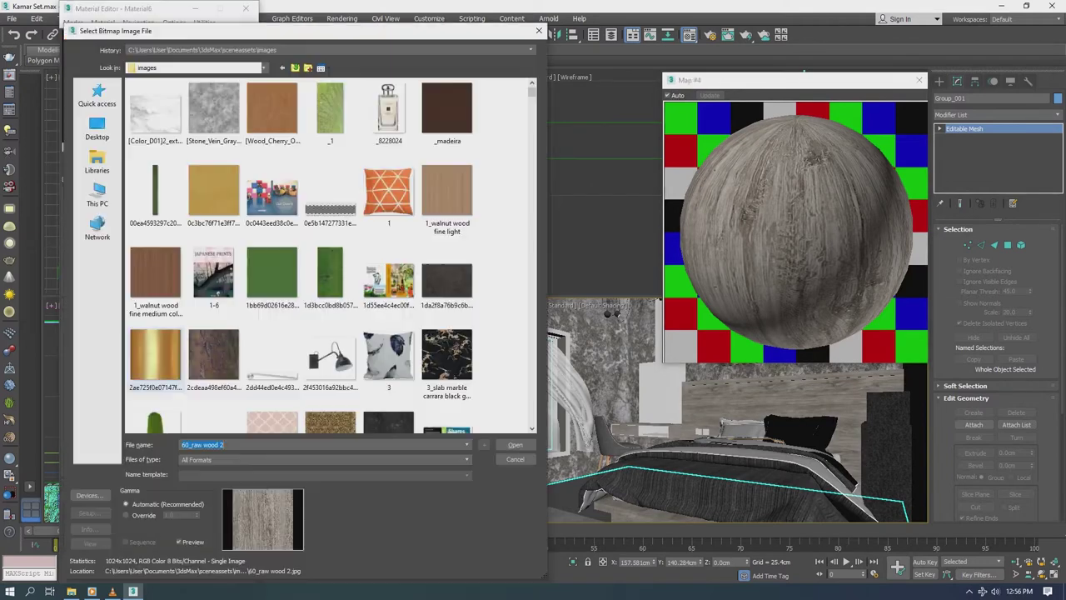
pyautogui.click(264, 68)
pyautogui.click(171, 257)
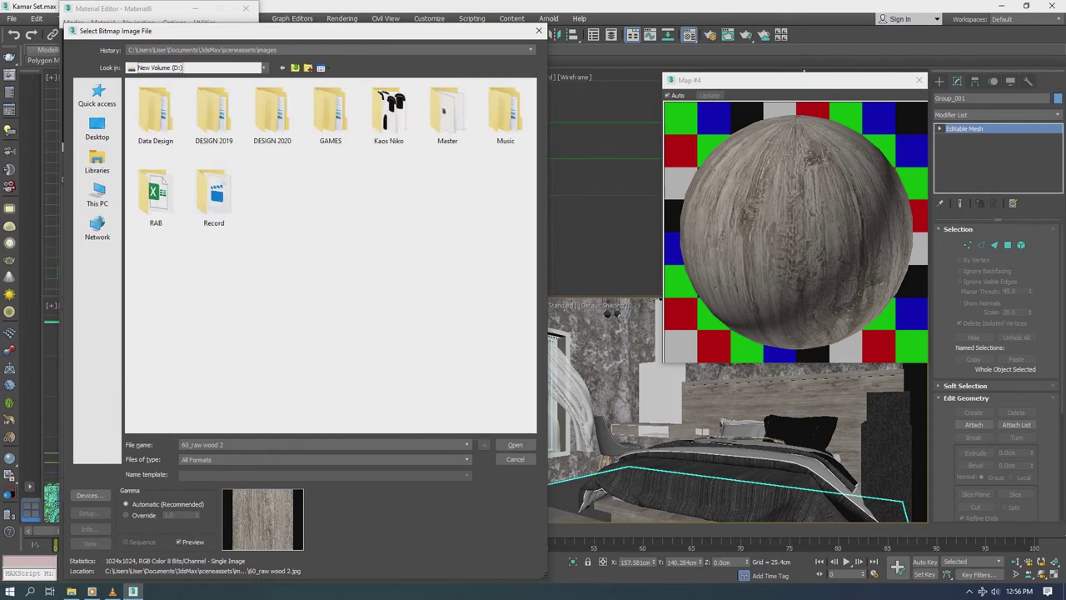
pyautogui.doubleClick(224, 108)
pyautogui.doubleClick(165, 159)
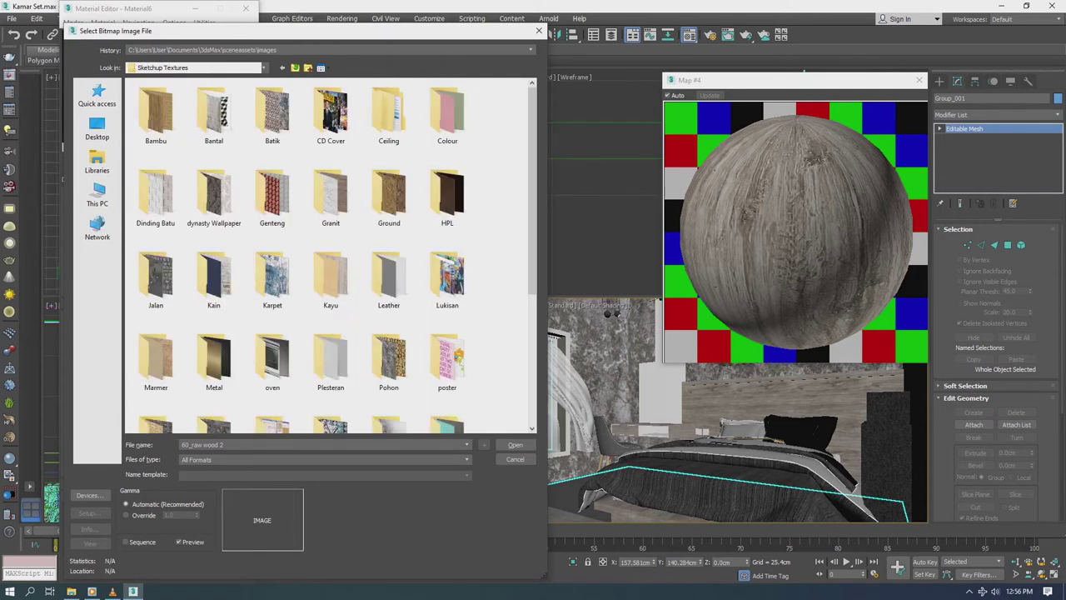
pyautogui.doubleClick(331, 281)
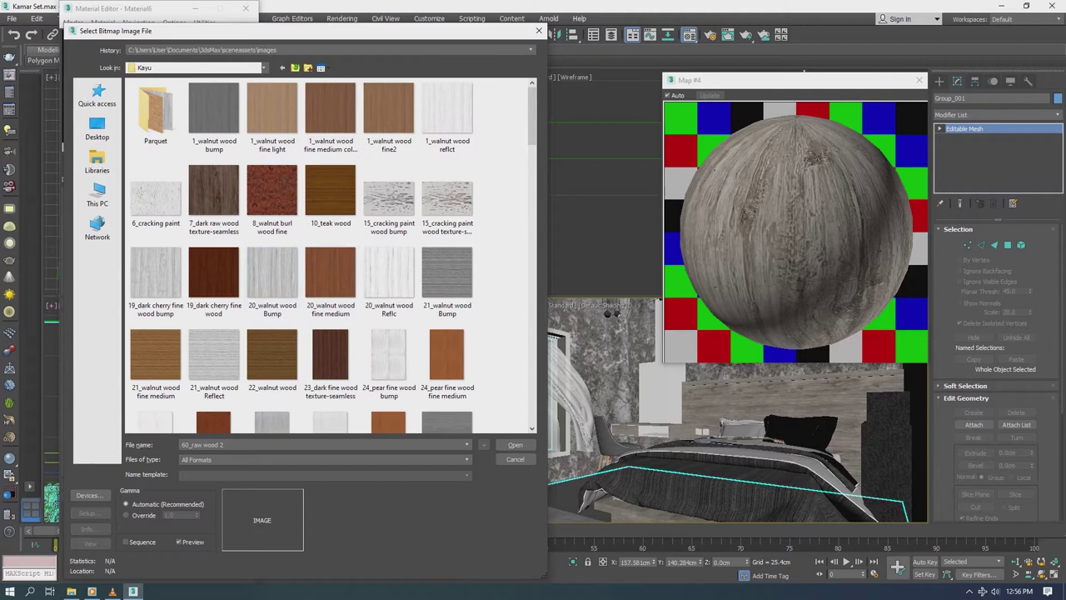
# Step: Load 50_light wood fine texture-seamless as the diffuse map and rotate it 90 degrees
pyautogui.scroll(-5, 288, 250)
pyautogui.scroll(-2, 288, 250)
pyautogui.scroll(-2, 288, 250)
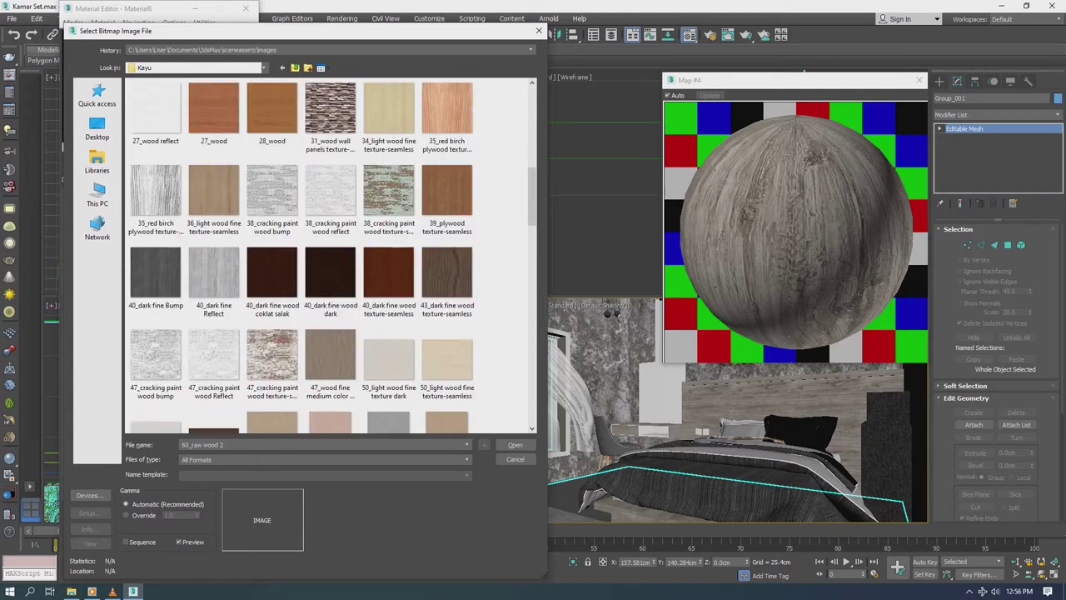
pyautogui.scroll(-3, 279, 250)
pyautogui.scroll(-2, 279, 250)
pyautogui.scroll(-2, 279, 250)
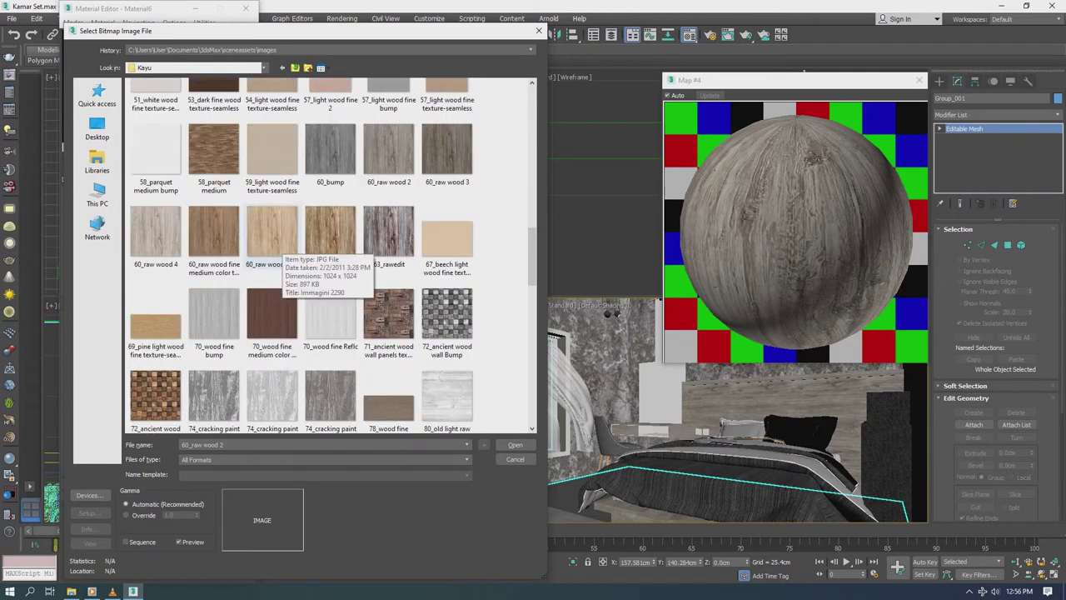
pyautogui.click(157, 232)
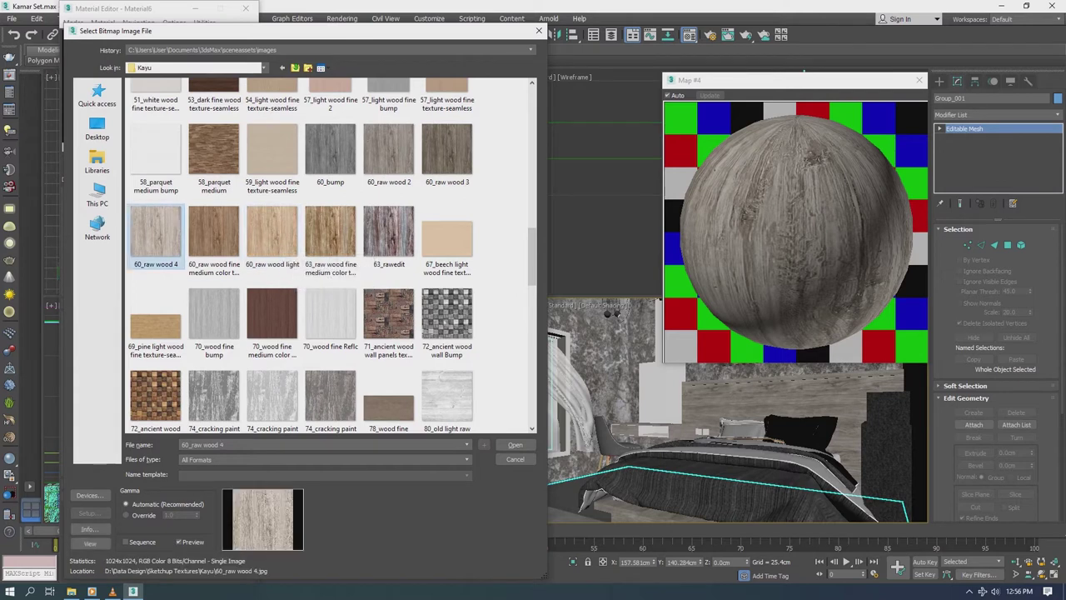
pyautogui.scroll(-3, 156, 232)
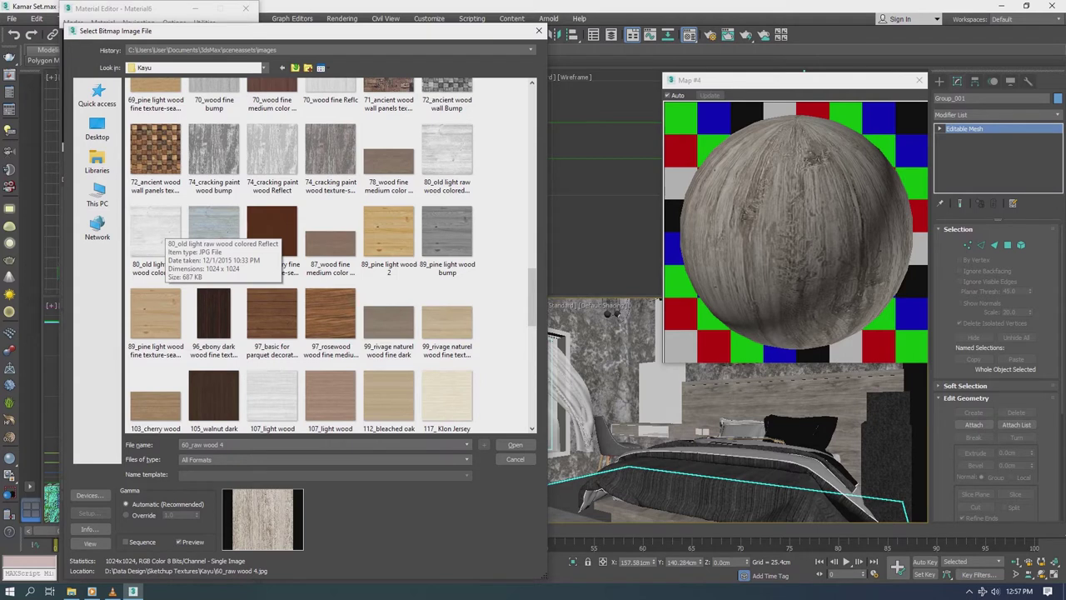
pyautogui.scroll(-3, 157, 233)
pyautogui.scroll(-3, 157, 233)
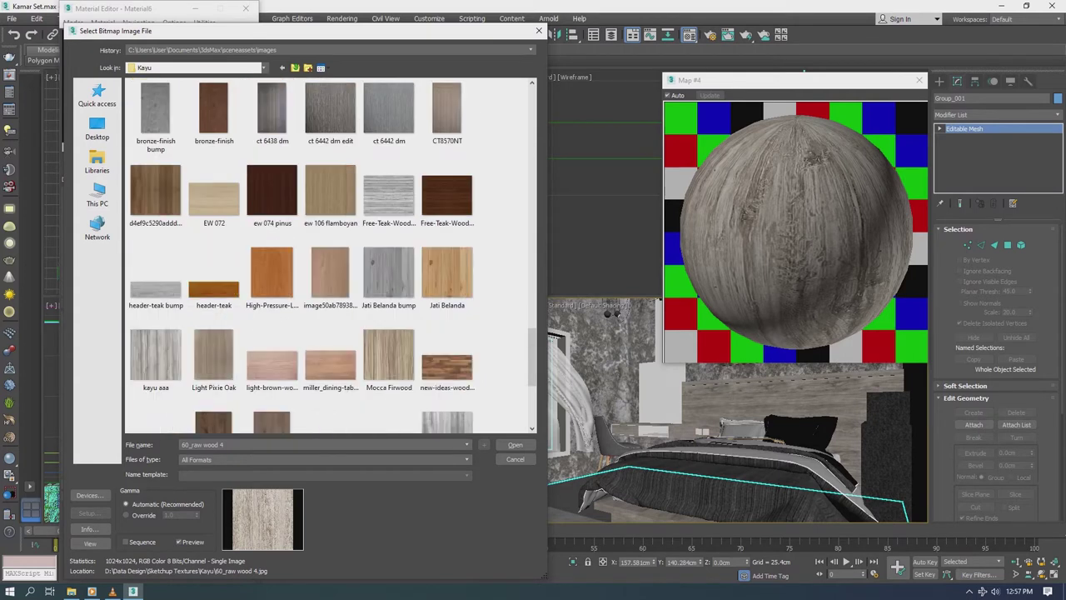
pyautogui.scroll(-2, 156, 233)
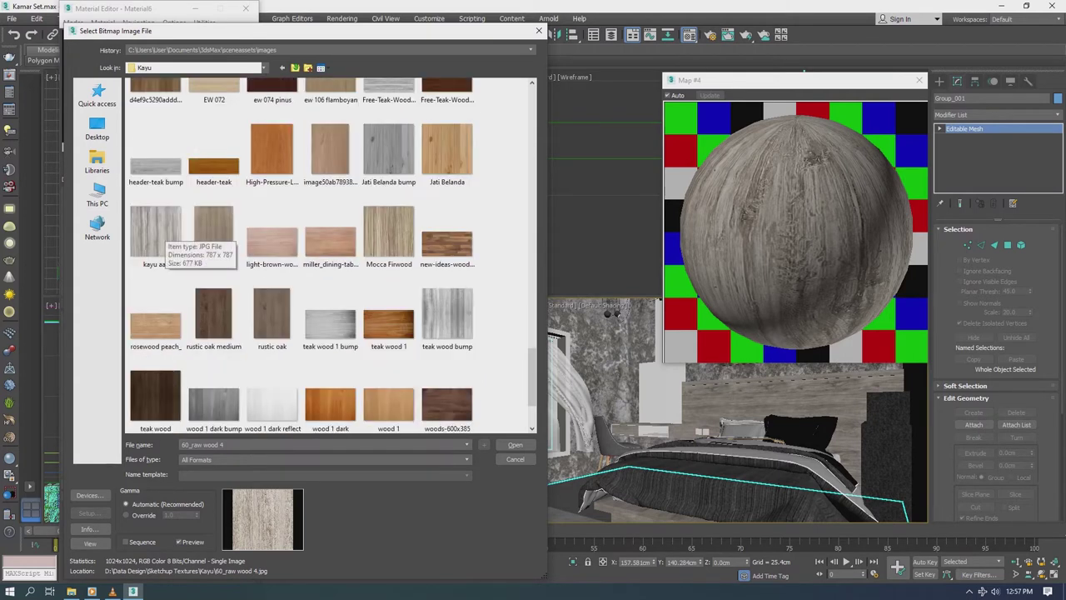
pyautogui.scroll(-1, 157, 234)
pyautogui.scroll(3, 162, 238)
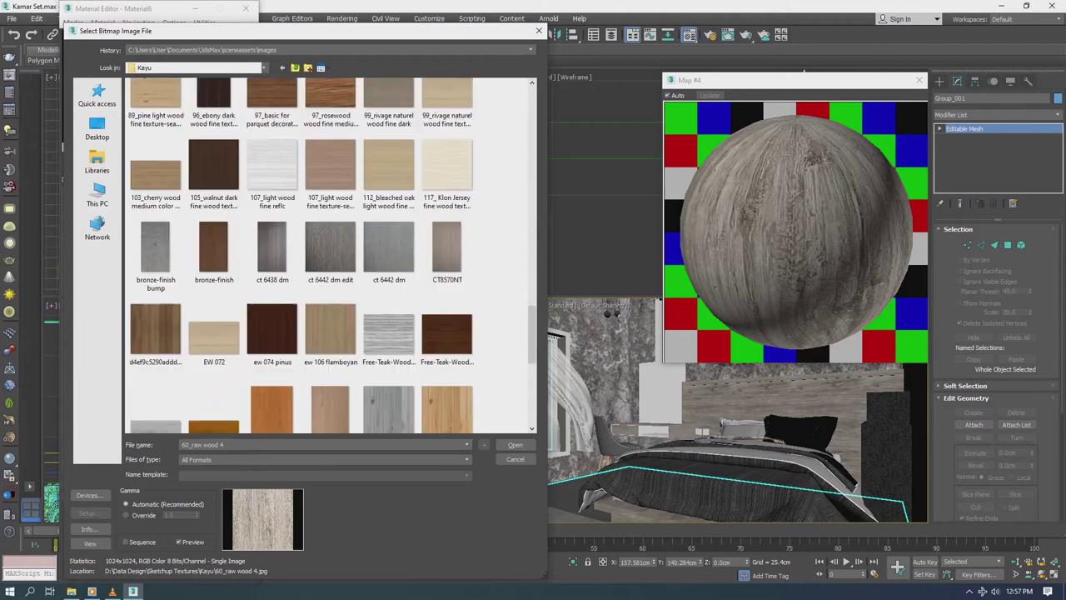
pyautogui.scroll(2, 162, 237)
pyautogui.scroll(2, 163, 237)
pyautogui.scroll(2, 162, 238)
pyautogui.scroll(2, 163, 238)
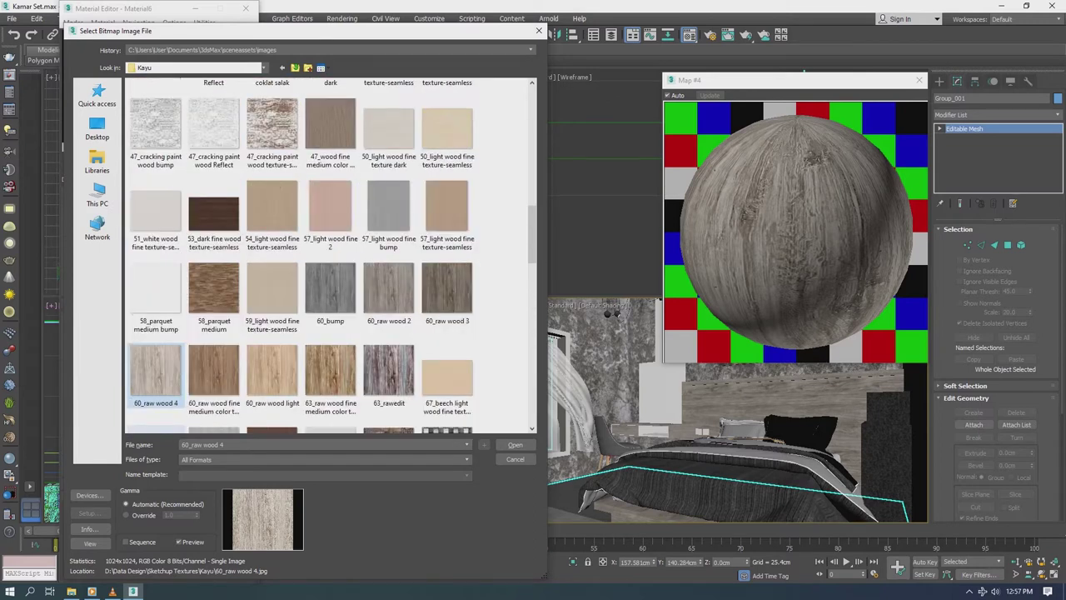
pyautogui.click(447, 129)
pyautogui.click(515, 445)
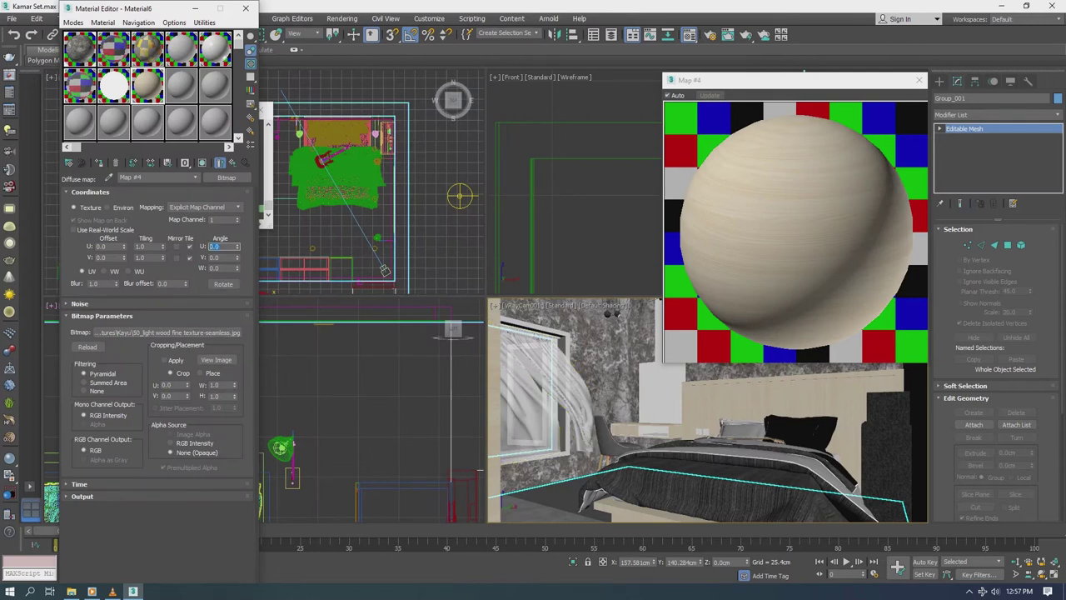
pyautogui.press('Tab')
# Step: Swap the diffuse map to 26_light wood fine texture-light
pyautogui.click(167, 332)
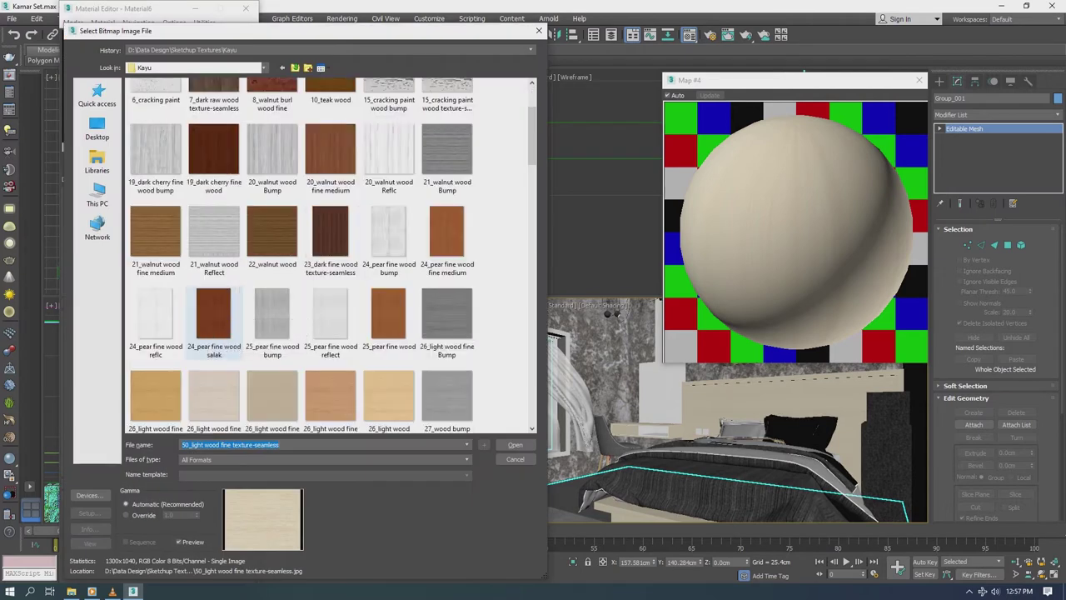
pyautogui.scroll(-3, 213, 320)
pyautogui.click(213, 283)
pyautogui.click(515, 445)
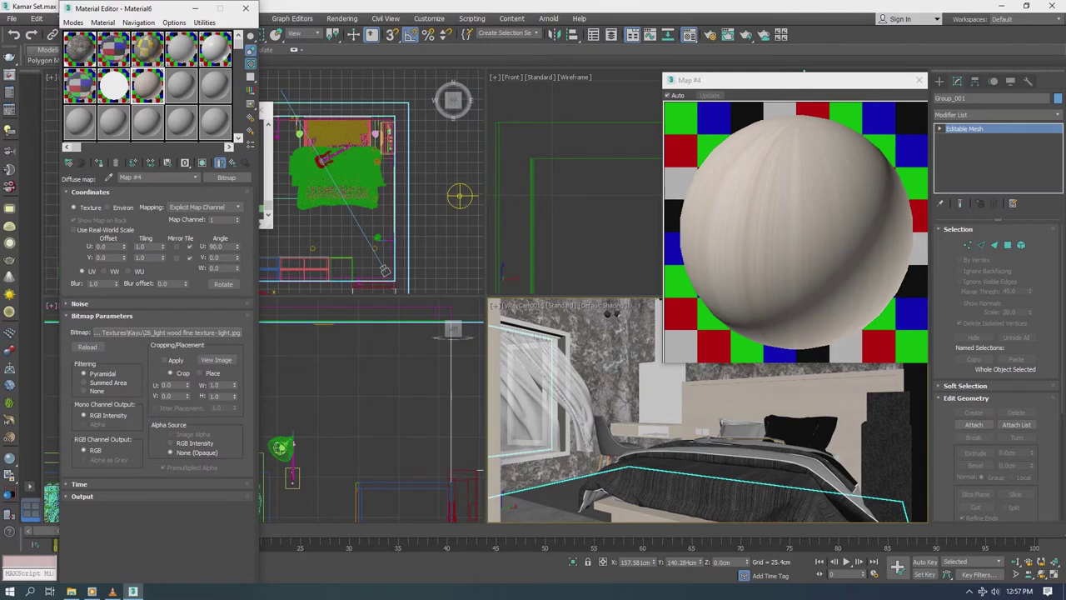
# Step: Replace it with 60_raw wood 4 and set the rotation angle so the grain runs vertically
pyautogui.click(166, 332)
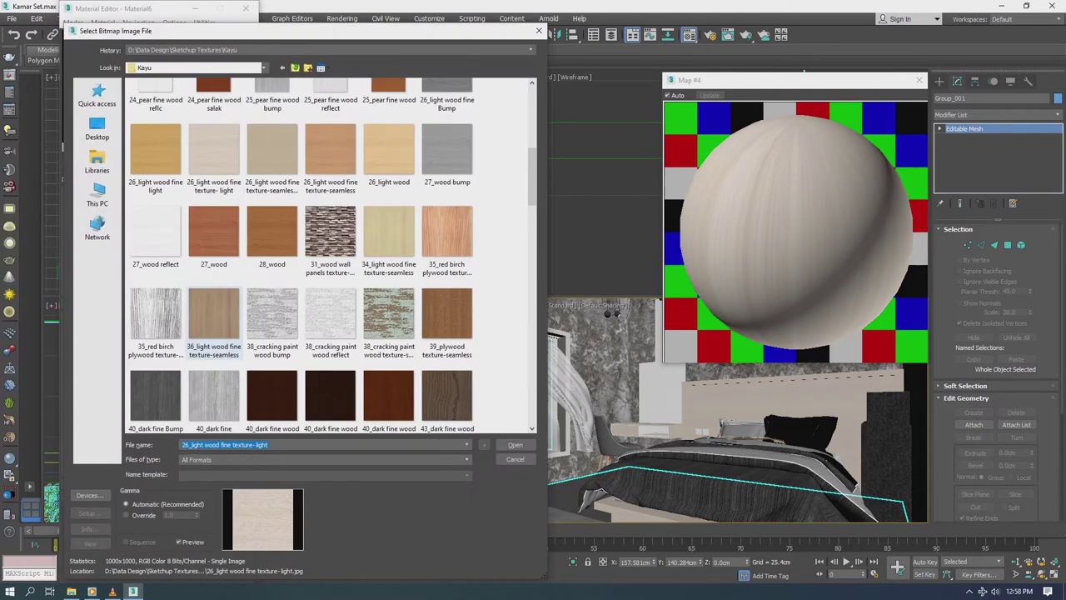
pyautogui.scroll(-3, 208, 333)
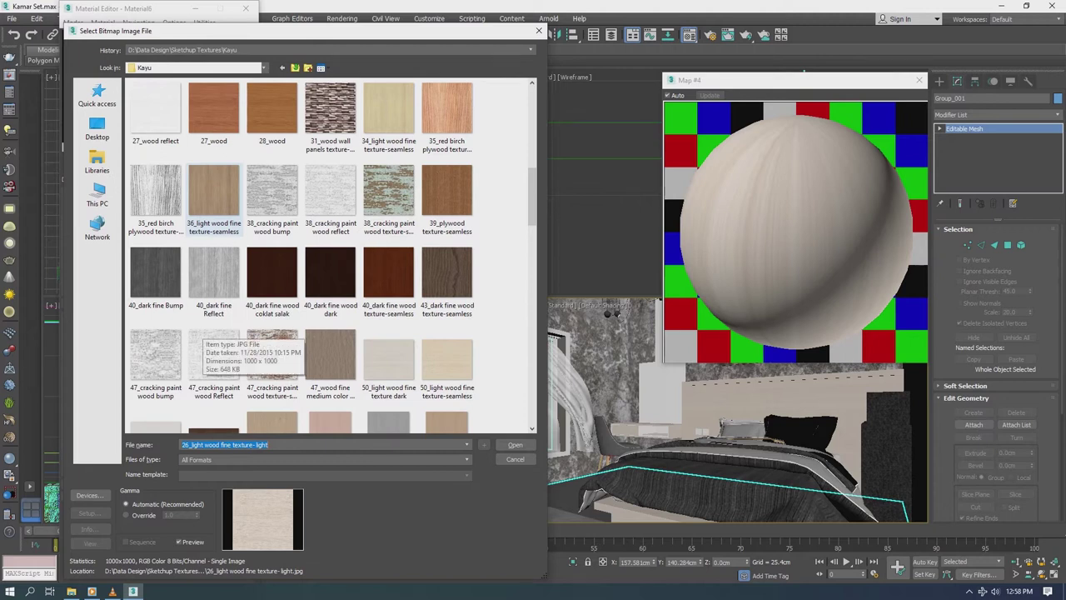
pyautogui.scroll(-4, 204, 334)
pyautogui.scroll(-2, 204, 333)
pyautogui.click(155, 354)
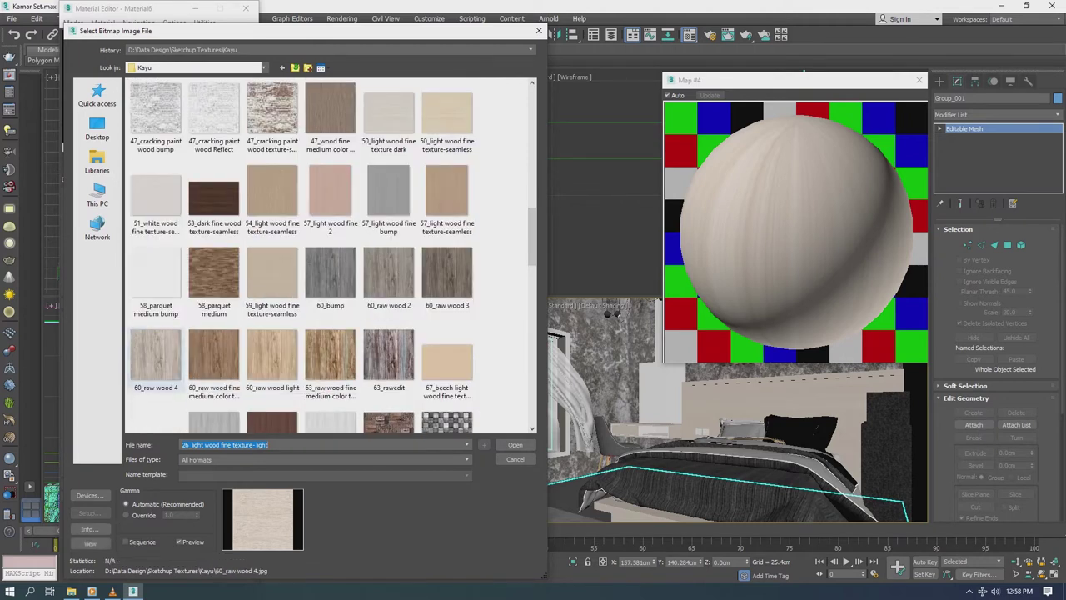
pyautogui.click(515, 444)
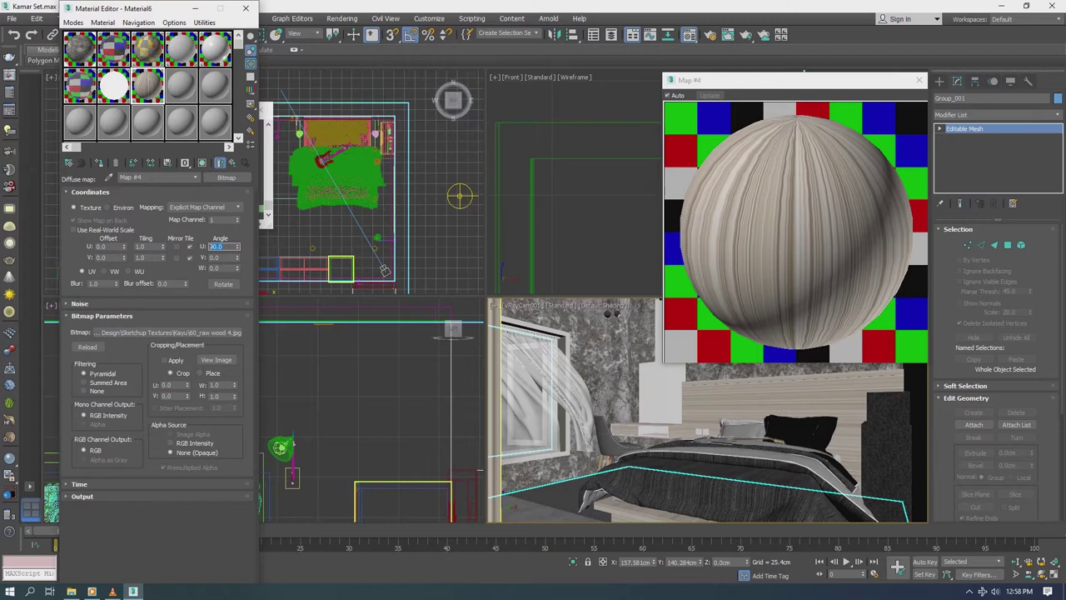
pyautogui.press('Tab')
# Step: Give Material #397 a grey reflection colour with glossiness 0.65/0.75
pyautogui.click(920, 80)
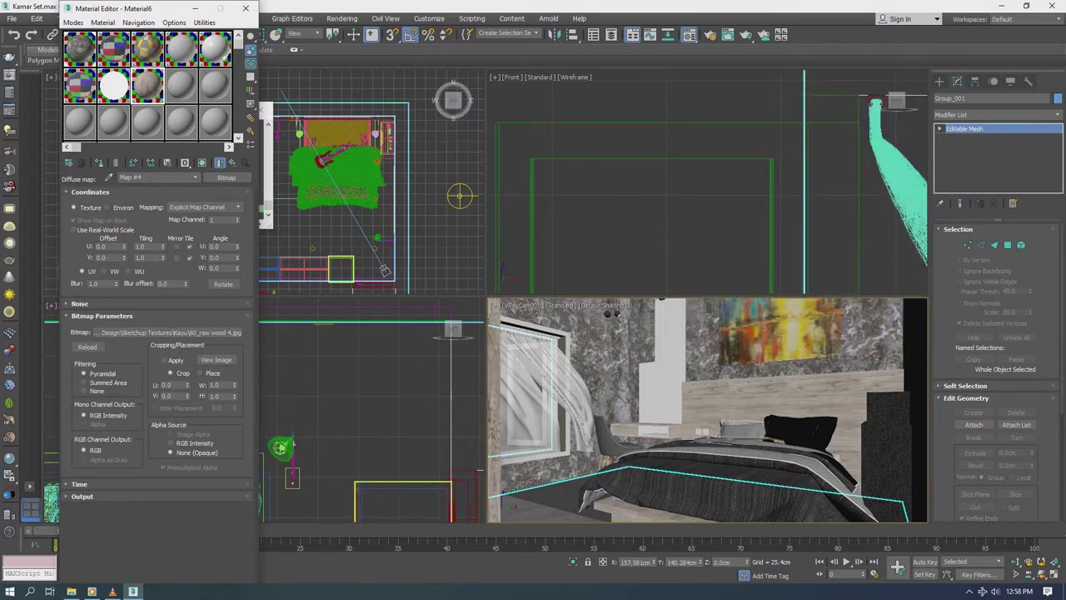
pyautogui.click(220, 162)
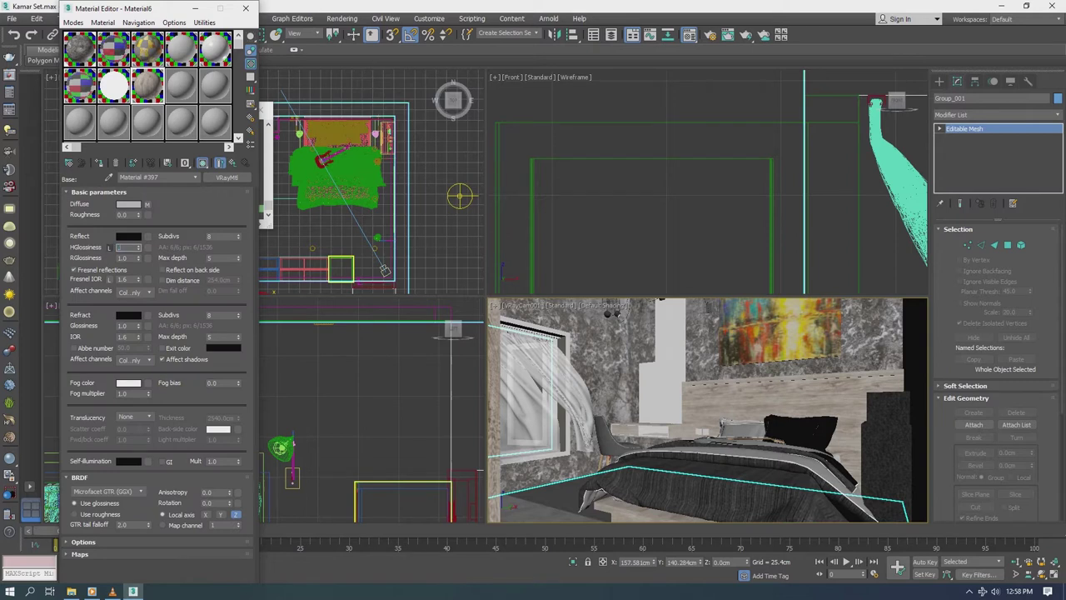
pyautogui.press('BackSpace')
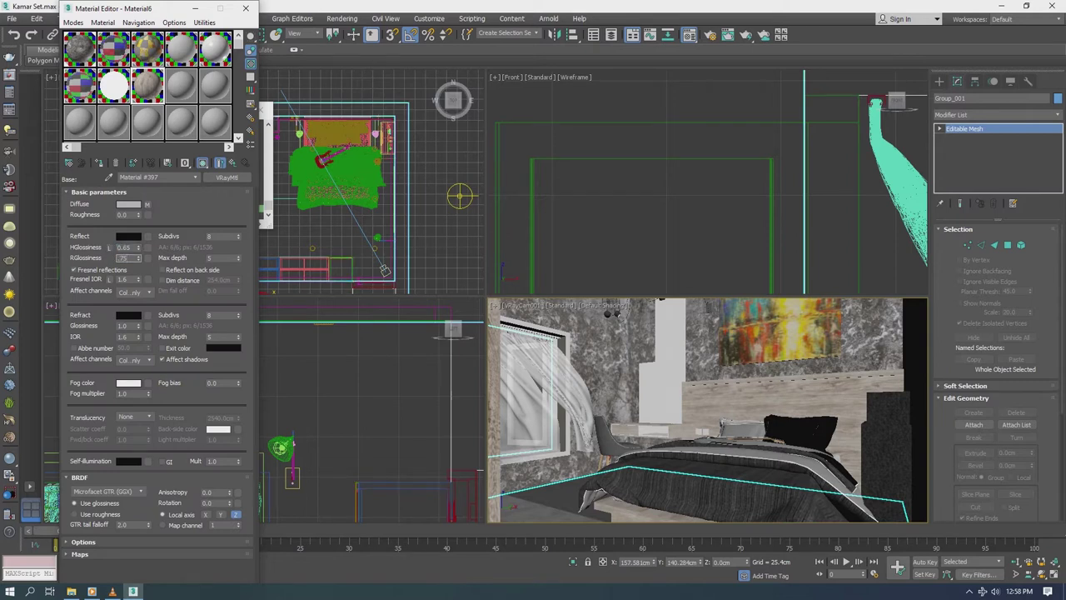
pyautogui.click(128, 236)
pyautogui.click(411, 170)
pyautogui.doubleClick(223, 235)
pyautogui.write('3')
pyautogui.doubleClick(147, 48)
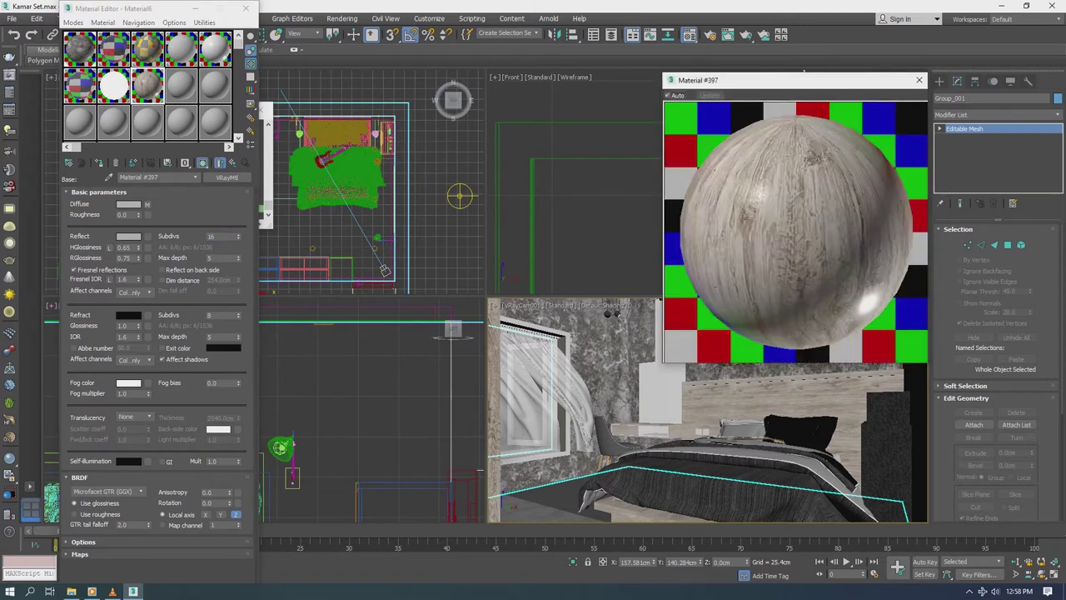
# Step: Copy the wood diffuse map into the Bump slot at strength 30
pyautogui.click(98, 191)
pyautogui.click(80, 203)
pyautogui.click(79, 228)
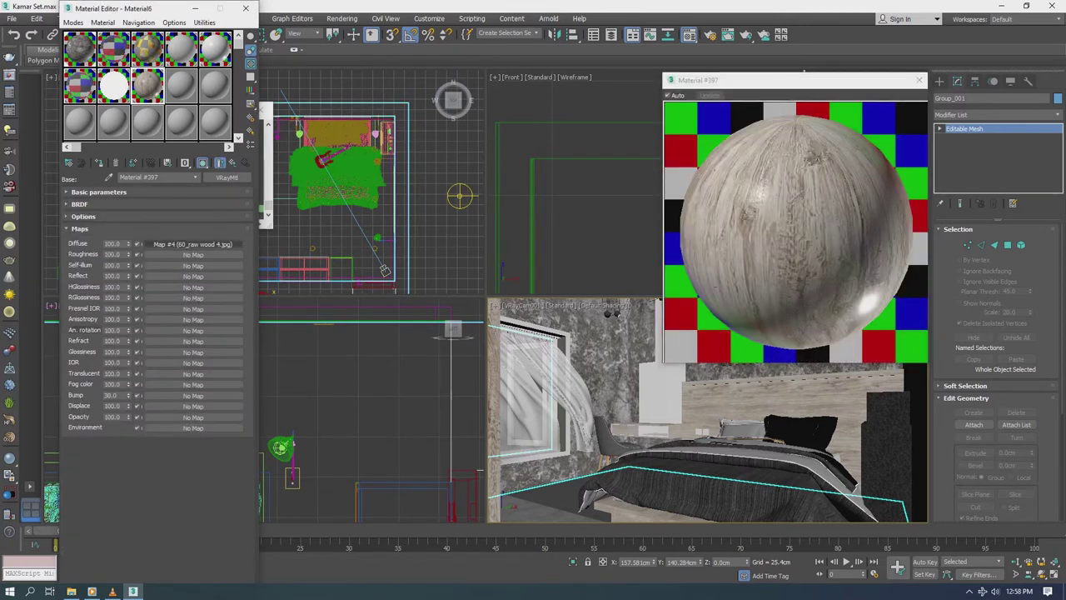
pyautogui.moveTo(192, 244); pyautogui.dragTo(192, 274)
pyautogui.click(135, 333)
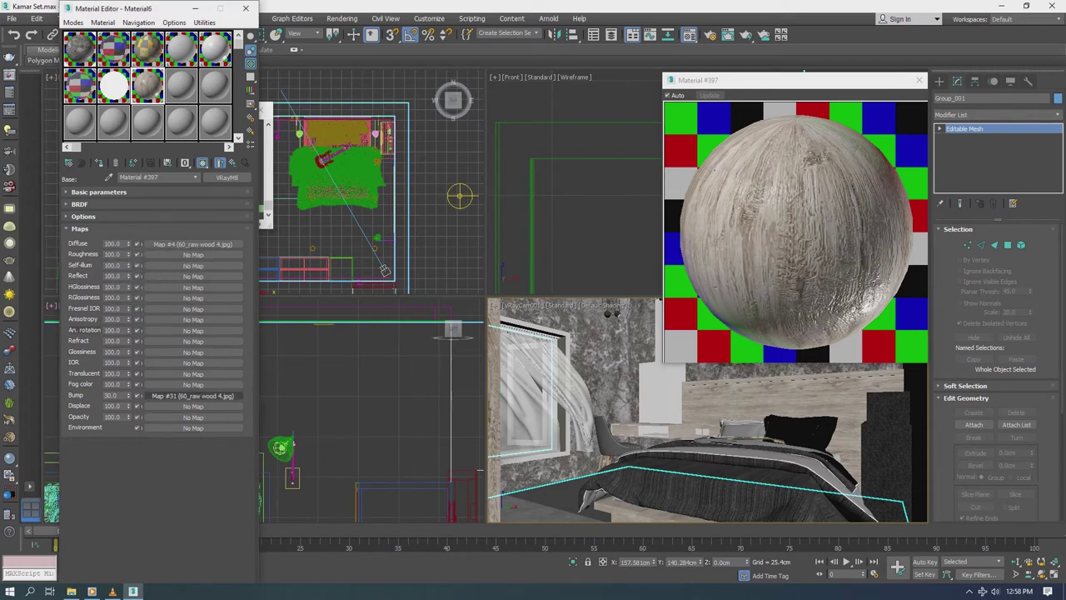
# Step: Load 60_bump.jpg as the bump bitmap and return to the material's maps
pyautogui.click(193, 395)
pyautogui.click(158, 333)
pyautogui.scroll(-5, 329, 254)
pyautogui.scroll(-5, 329, 254)
pyautogui.scroll(-3, 329, 254)
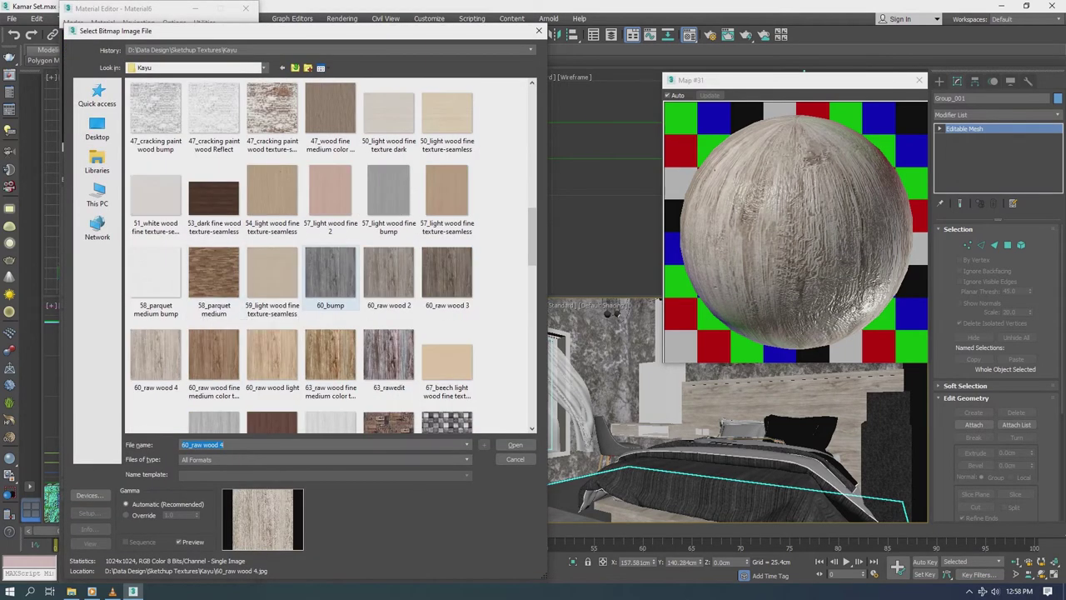
pyautogui.doubleClick(330, 274)
pyautogui.click(196, 177)
pyautogui.click(146, 189)
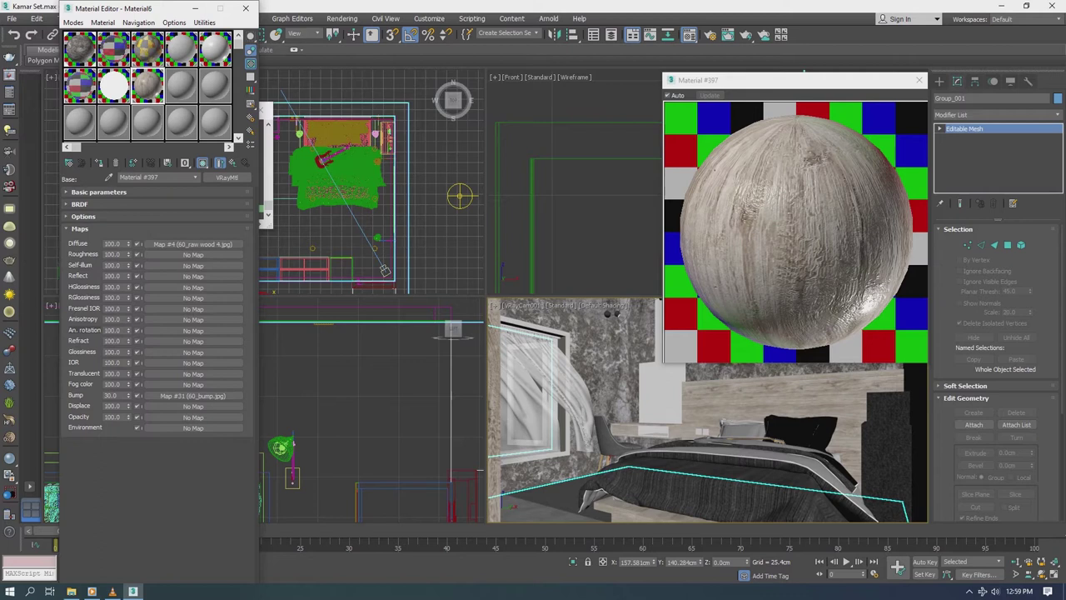
# Step: Select the wall panel group Group_007 and switch the viewport to a free Perspective view
pyautogui.press('Escape')
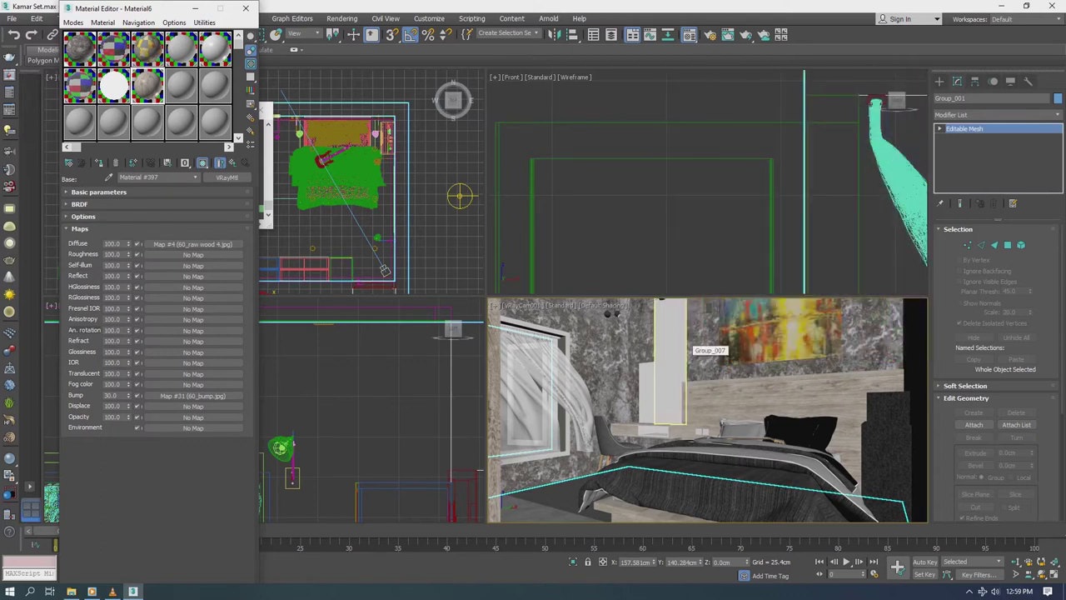
pyautogui.click(671, 375)
pyautogui.click(516, 305)
pyautogui.click(552, 343)
# Step: Add a Box UVW Map modifier sized 80 cm for length, width and height
pyautogui.click(996, 114)
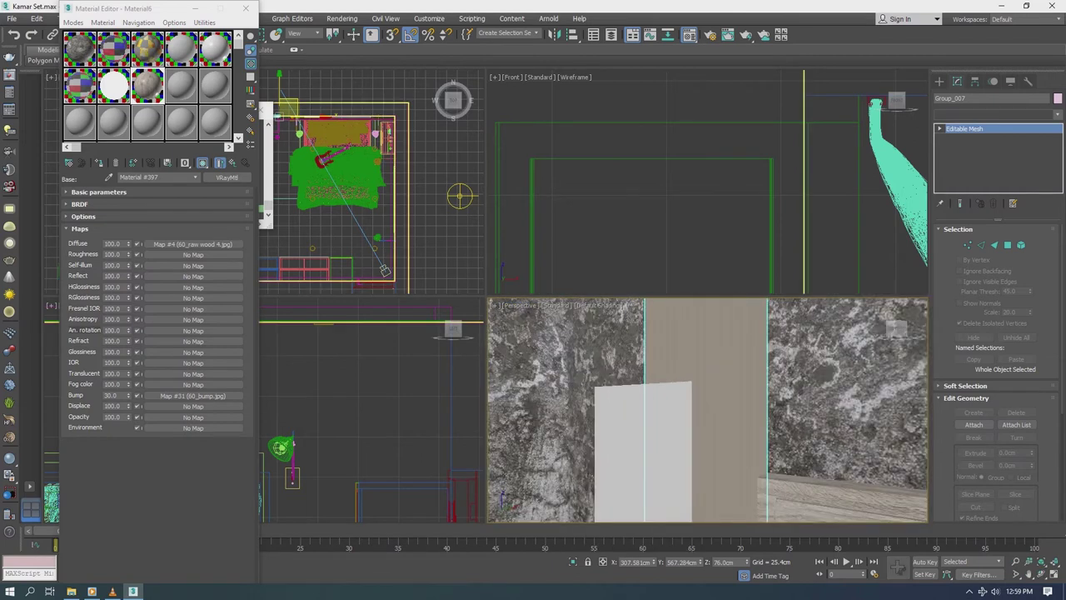
pyautogui.scroll(-10, 991, 416)
pyautogui.click(958, 457)
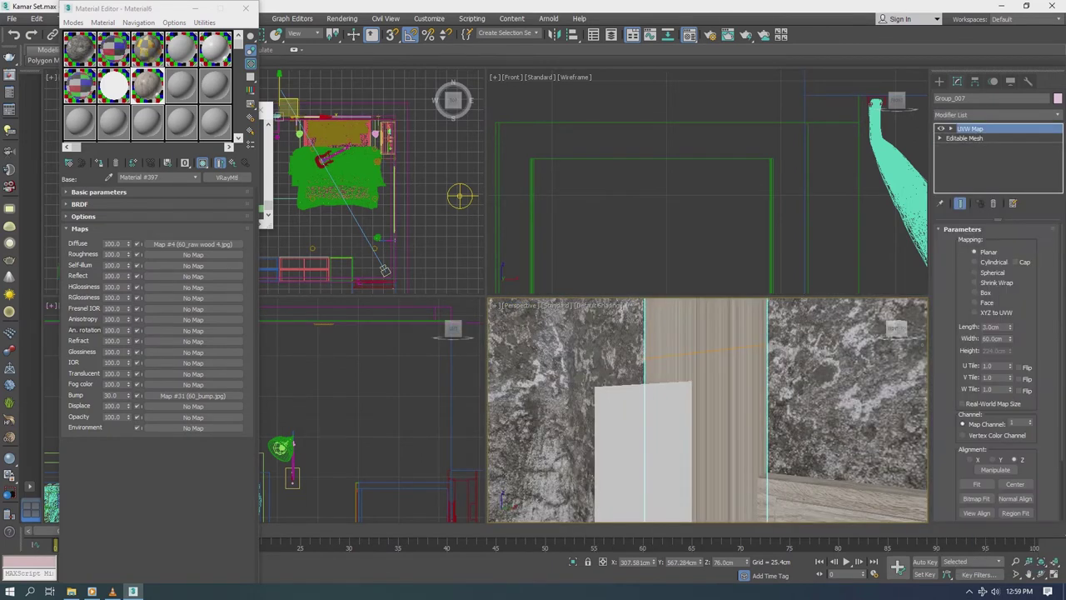
pyautogui.click(976, 292)
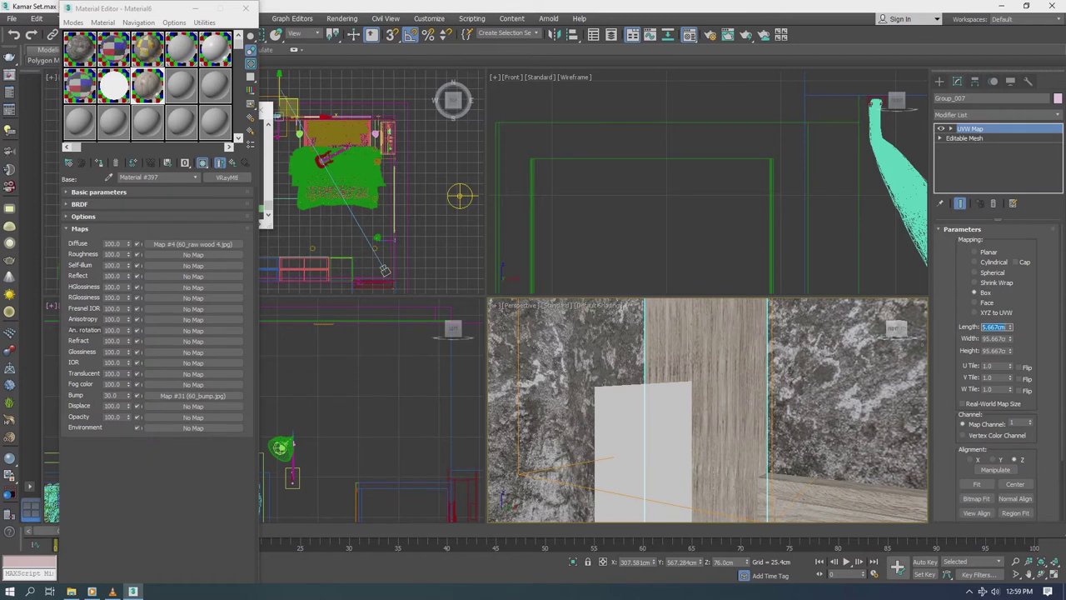
pyautogui.press('Tab')
pyautogui.write('80')
pyautogui.press('Tab')
pyautogui.write('80')
pyautogui.keyDown('alt'); pyautogui.moveTo(708, 408); pyautogui.dragTo(740, 349, button='middle'); pyautogui.keyUp('alt')
# Step: Convert the wall panel to Editable Poly and enter Polygon sub-object mode
pyautogui.rightClick(740, 350)
pyautogui.click(896, 465)
pyautogui.press('4')
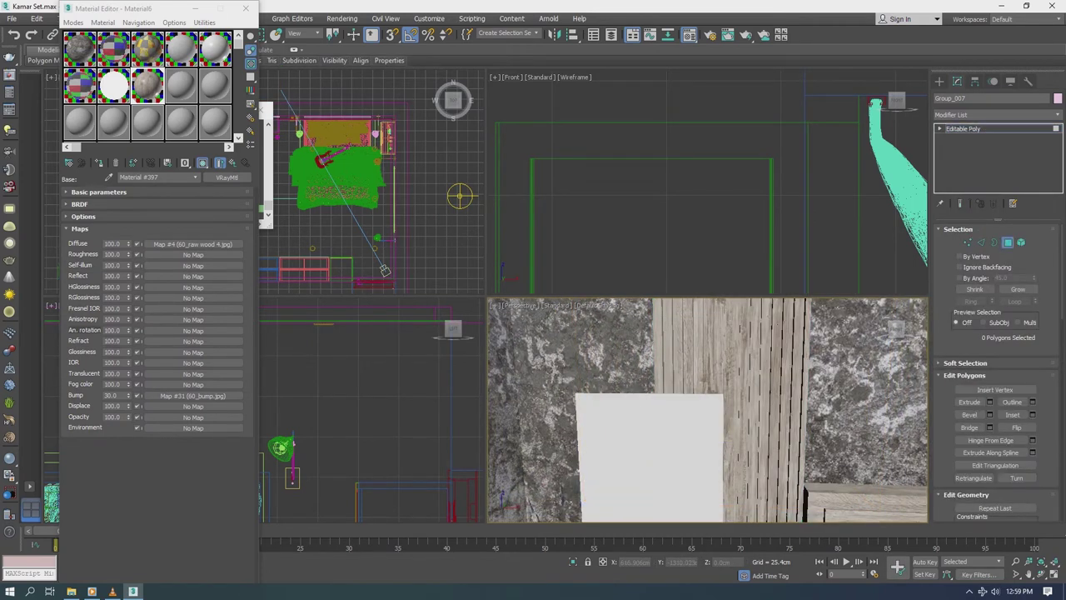
pyautogui.press('z')
pyautogui.scroll(-3, 708, 408)
# Step: Select the first few alternating wood slat polygons on the panel
pyautogui.click(706, 392)
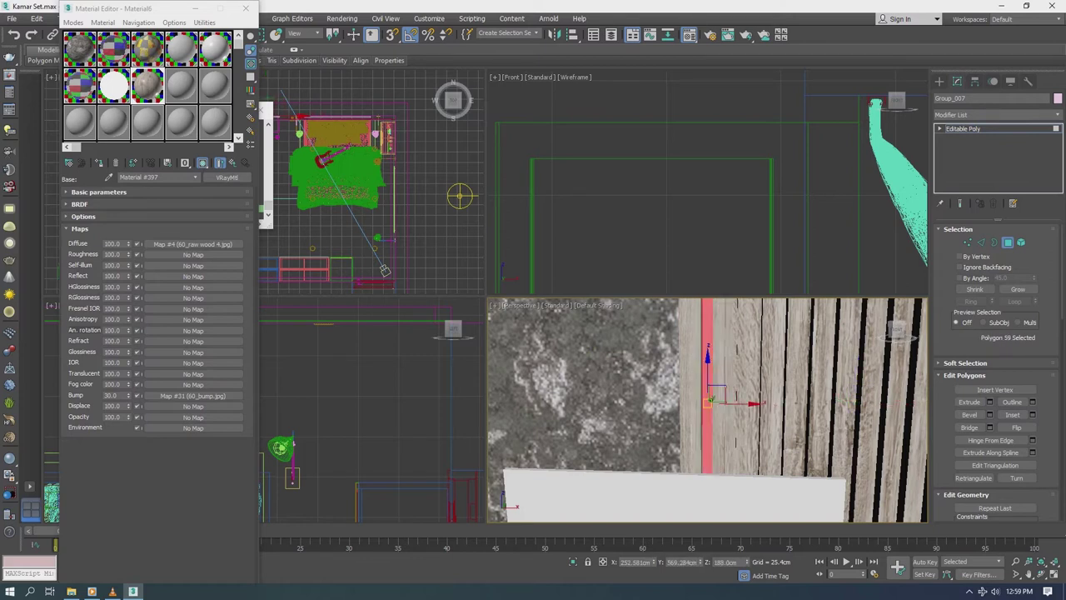
pyautogui.moveTo(698, 367); pyautogui.dragTo(742, 400)
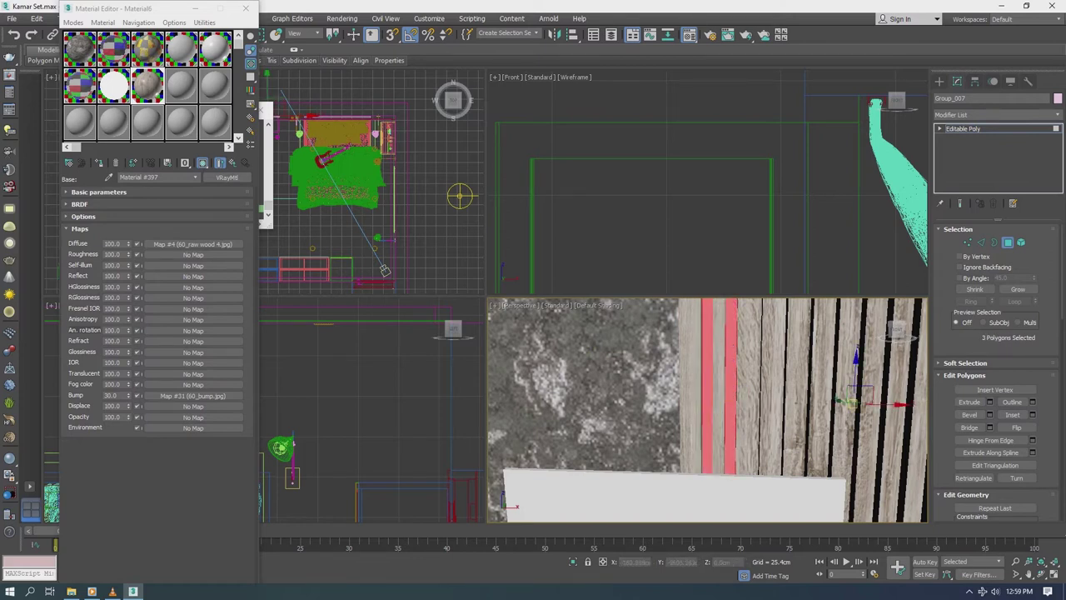
pyautogui.keyDown('ctrl'); pyautogui.click(754, 384); pyautogui.keyUp('ctrl')
pyautogui.keyDown('ctrl'); pyautogui.click(775, 387); pyautogui.keyUp('ctrl')
pyautogui.scroll(-2, 762, 389)
pyautogui.scroll(-2, 754, 392)
pyautogui.scroll(-2, 749, 392)
pyautogui.scroll(2, 733, 392)
pyautogui.keyDown('ctrl'); pyautogui.click(733, 392); pyautogui.keyUp('ctrl')
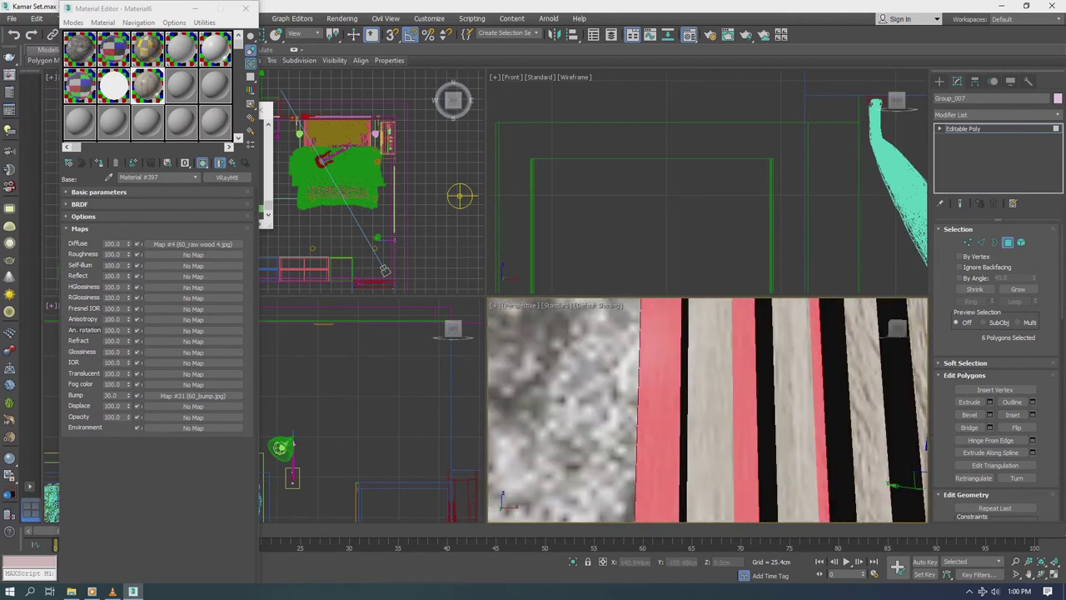
pyautogui.scroll(-2, 733, 391)
pyautogui.moveTo(733, 391)
pyautogui.keyDown('alt'); pyautogui.mouseDown(button='middle')
pyautogui.moveTo(724, 421)
pyautogui.moveTo(708, 424)
pyautogui.moveTo(754, 429)
pyautogui.mouseUp(button='middle'); pyautogui.keyUp('alt')
# Step: Add the remaining alternating slats until 17 polygons are selected
pyautogui.keyDown('ctrl'); pyautogui.click(757, 433); pyautogui.keyUp('ctrl')
pyautogui.keyDown('ctrl'); pyautogui.click(785, 400); pyautogui.keyUp('ctrl')
pyautogui.keyDown('ctrl'); pyautogui.click(810, 400); pyautogui.keyUp('ctrl')
pyautogui.keyDown('ctrl'); pyautogui.click(837, 400); pyautogui.keyUp('ctrl')
pyautogui.moveTo(837, 399)
pyautogui.keyDown('alt'); pyautogui.mouseDown(button='middle')
pyautogui.moveTo(716, 400)
pyautogui.moveTo(729, 408)
pyautogui.mouseUp(button='middle'); pyautogui.keyUp('alt')
pyautogui.keyDown('ctrl'); pyautogui.click(783, 400); pyautogui.keyUp('ctrl')
pyautogui.keyDown('ctrl'); pyautogui.click(751, 408); pyautogui.keyUp('ctrl')
pyautogui.keyDown('ctrl'); pyautogui.click(726, 408); pyautogui.keyUp('ctrl')
pyautogui.keyDown('ctrl'); pyautogui.click(701, 408); pyautogui.keyUp('ctrl')
pyautogui.keyDown('ctrl'); pyautogui.click(674, 359); pyautogui.keyUp('ctrl')
pyautogui.keyDown('ctrl'); pyautogui.click(649, 417); pyautogui.keyUp('ctrl')
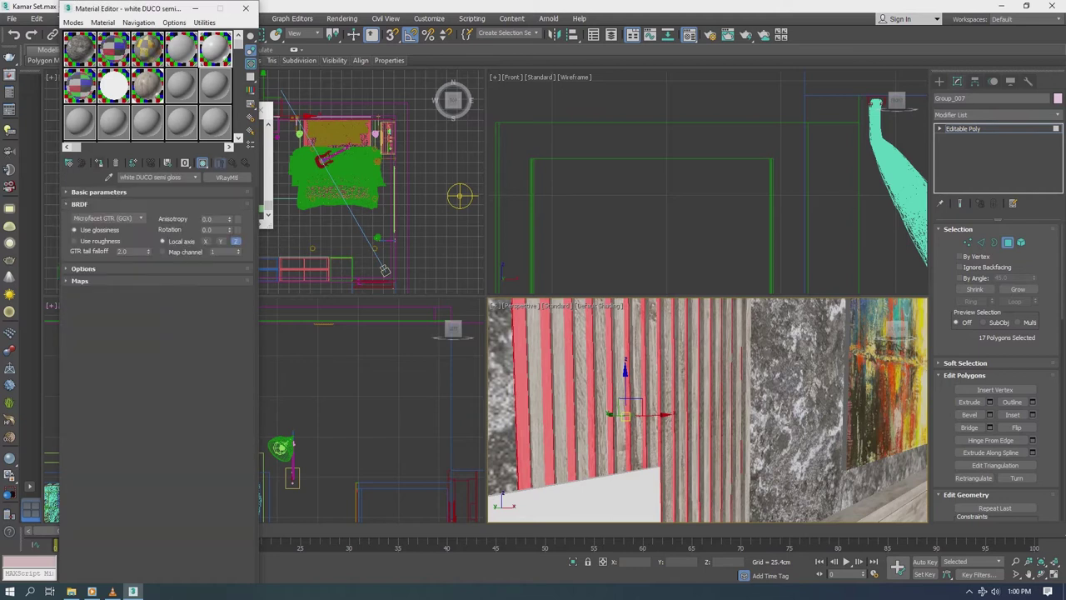
# Step: Return the wall panel to whole-object editing
pyautogui.rightClick(514, 348)
pyautogui.click(671, 470)
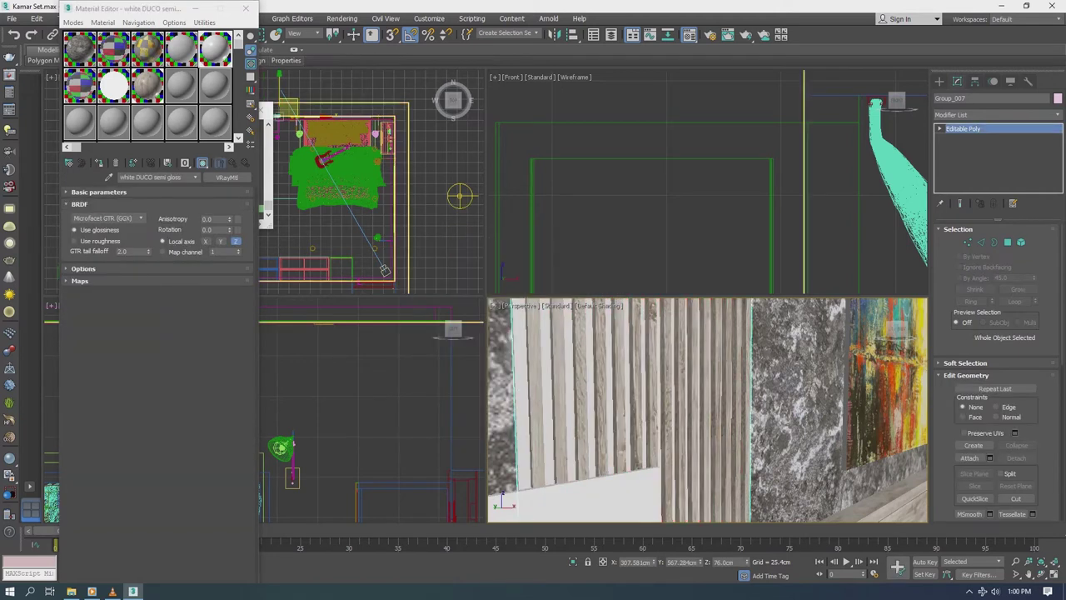
pyautogui.keyDown('alt'); pyautogui.moveTo(670, 416); pyautogui.dragTo(700, 416, button='middle'); pyautogui.keyUp('alt')
pyautogui.scroll(-3, 691, 350)
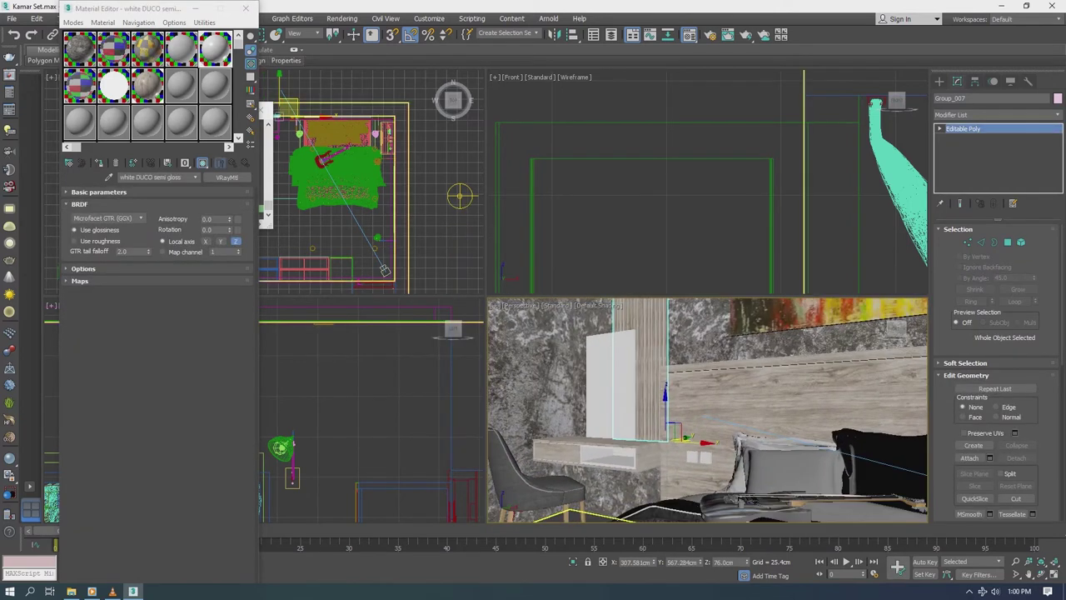
# Step: Select the desk drawer's front element and convert the desk object to Editable Poly
pyautogui.click(600, 454)
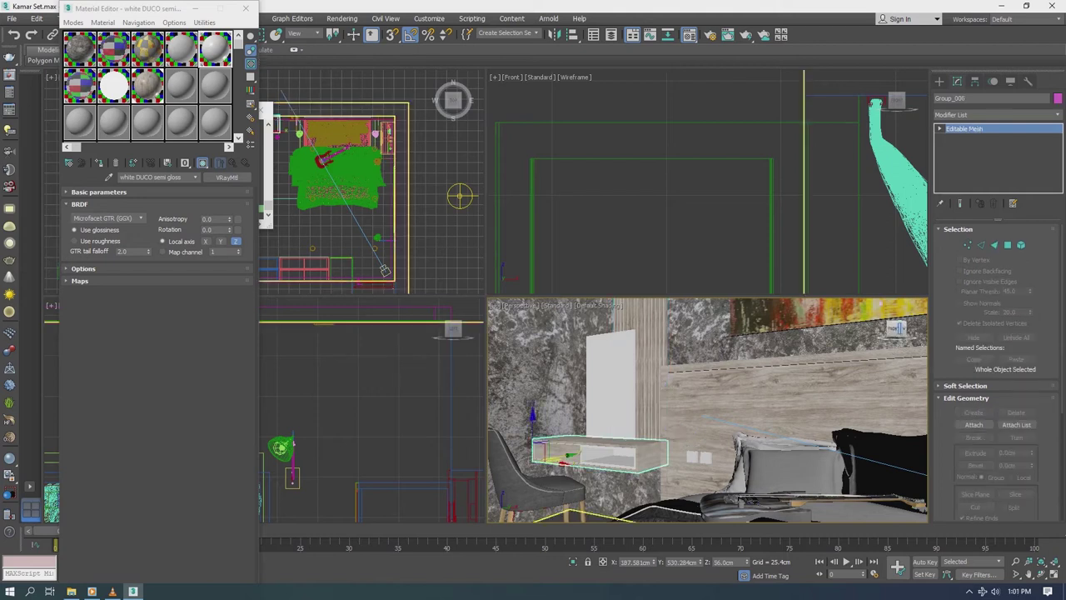
pyautogui.press('5')
pyautogui.click(604, 455)
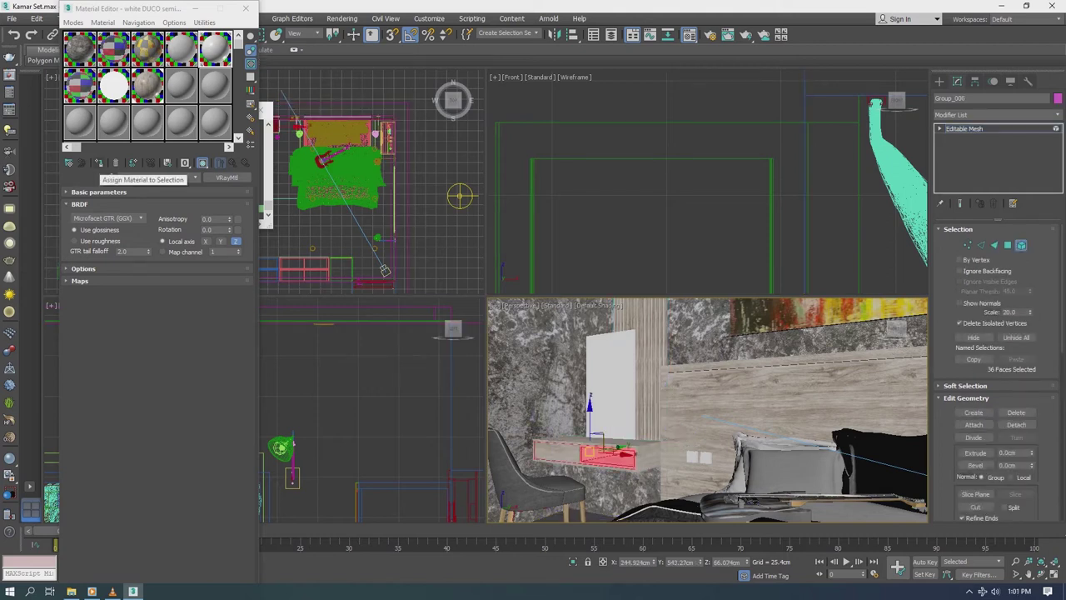
pyautogui.rightClick(599, 414)
pyautogui.click(757, 537)
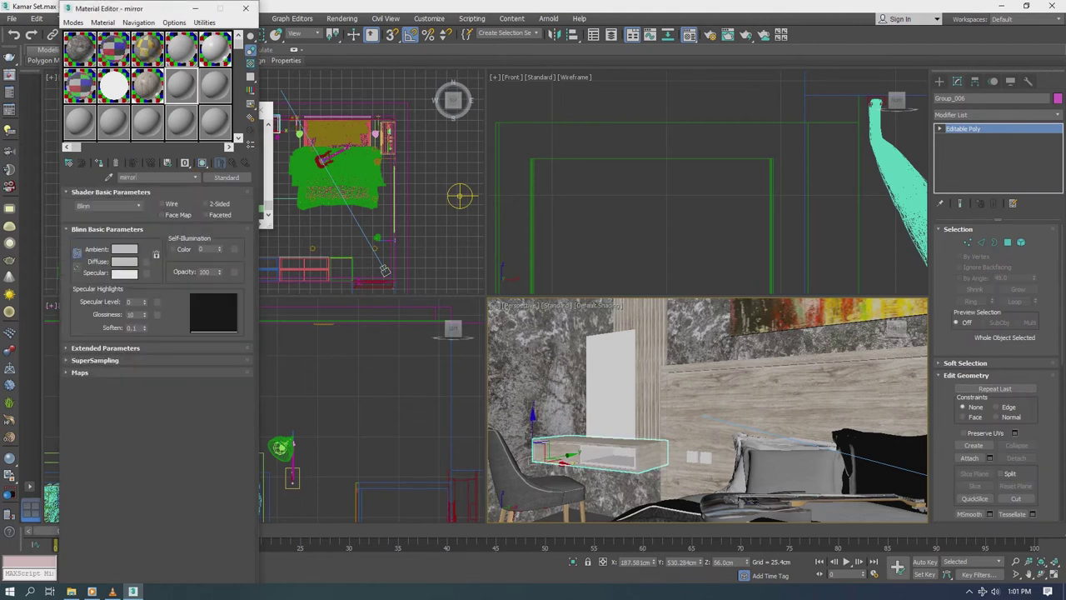
# Step: Make the mirror material a VRayMtl with black diffuse and white reflection, applied to the wall panel
pyautogui.click(226, 177)
pyautogui.doubleClick(449, 362)
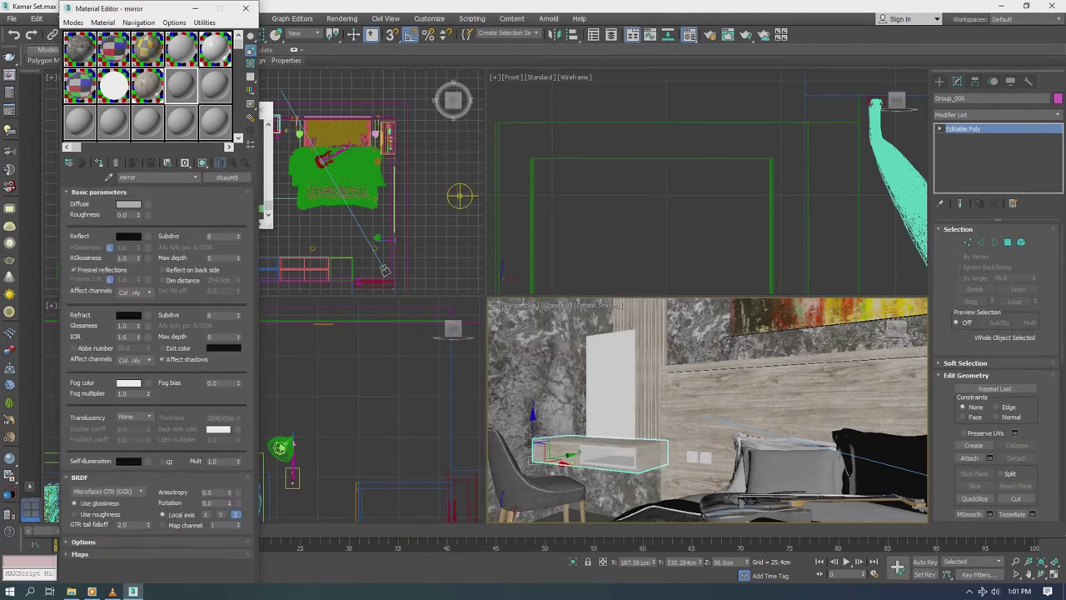
pyautogui.click(129, 204)
pyautogui.moveTo(450, 149); pyautogui.dragTo(359, 150)
pyautogui.click(412, 169)
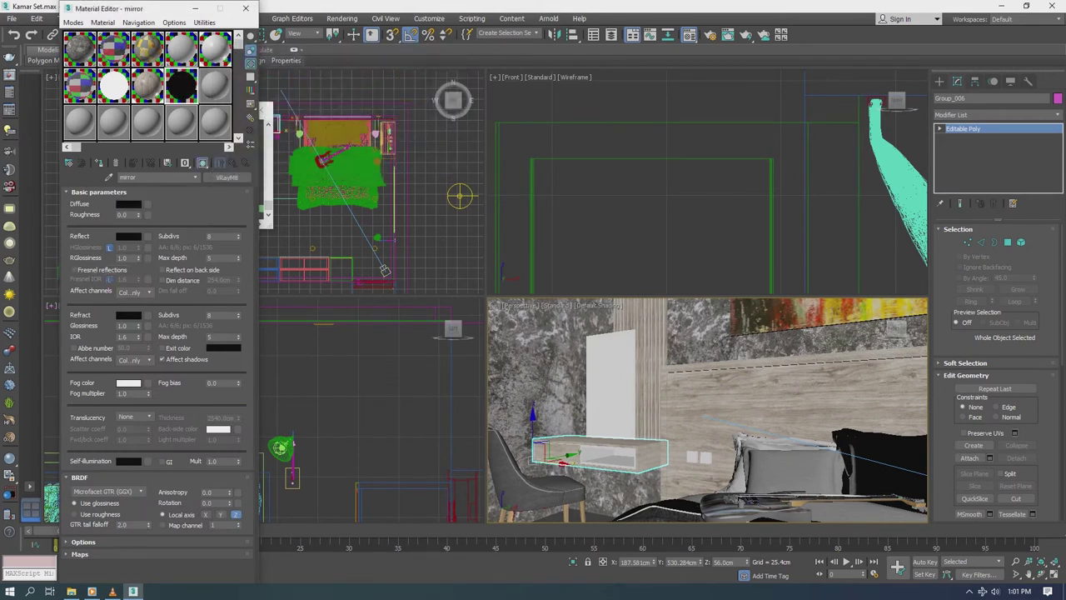
pyautogui.click(128, 236)
pyautogui.moveTo(358, 150); pyautogui.dragTo(450, 150)
pyautogui.click(412, 169)
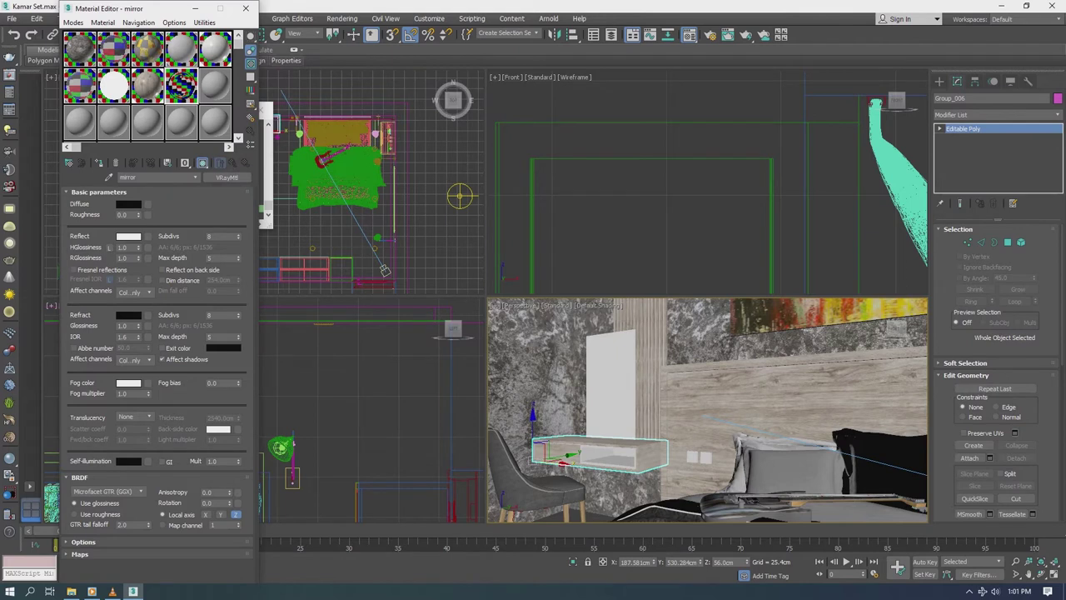
pyautogui.click(613, 375)
pyautogui.click(98, 162)
# Step: Convert the wall panel to Editable Poly, then inspect the door's multi_Group_014 and Color_008 materials
pyautogui.rightClick(596, 358)
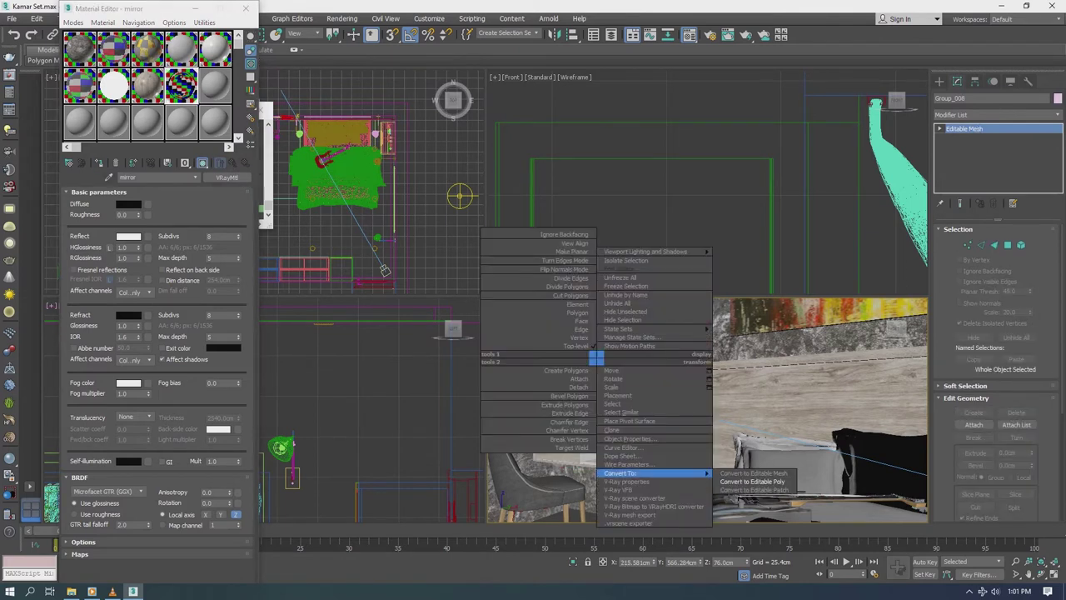
pyautogui.click(753, 482)
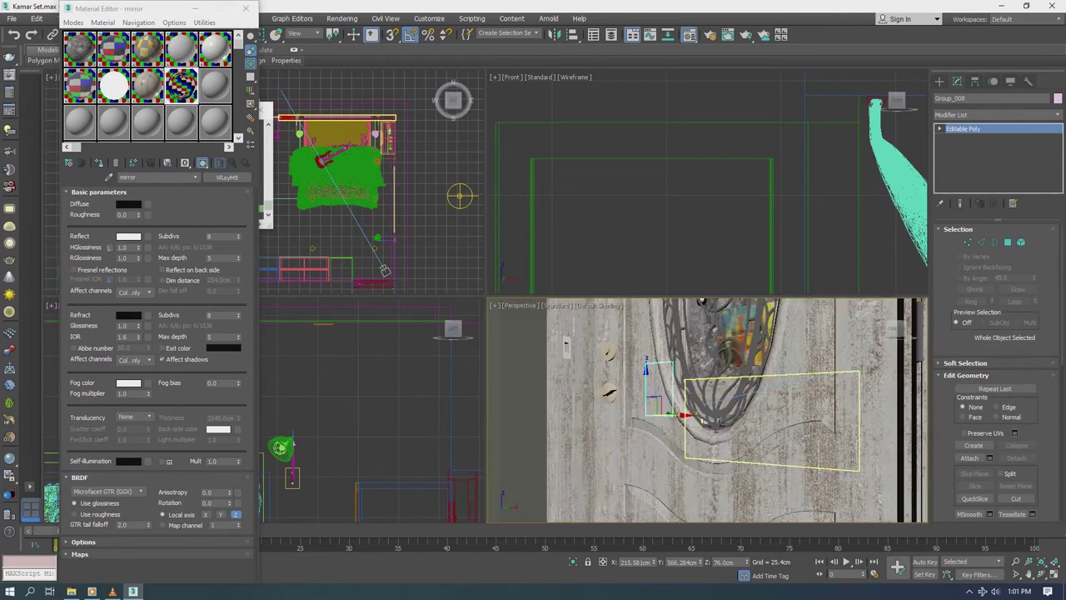
pyautogui.click(725, 392)
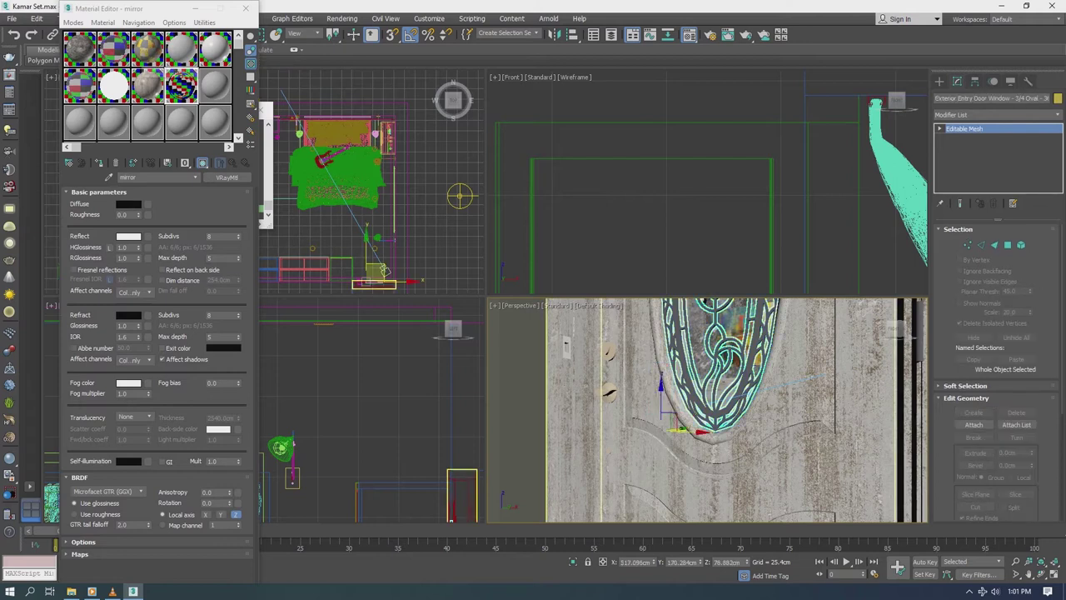
pyautogui.click(115, 50)
pyautogui.click(117, 56)
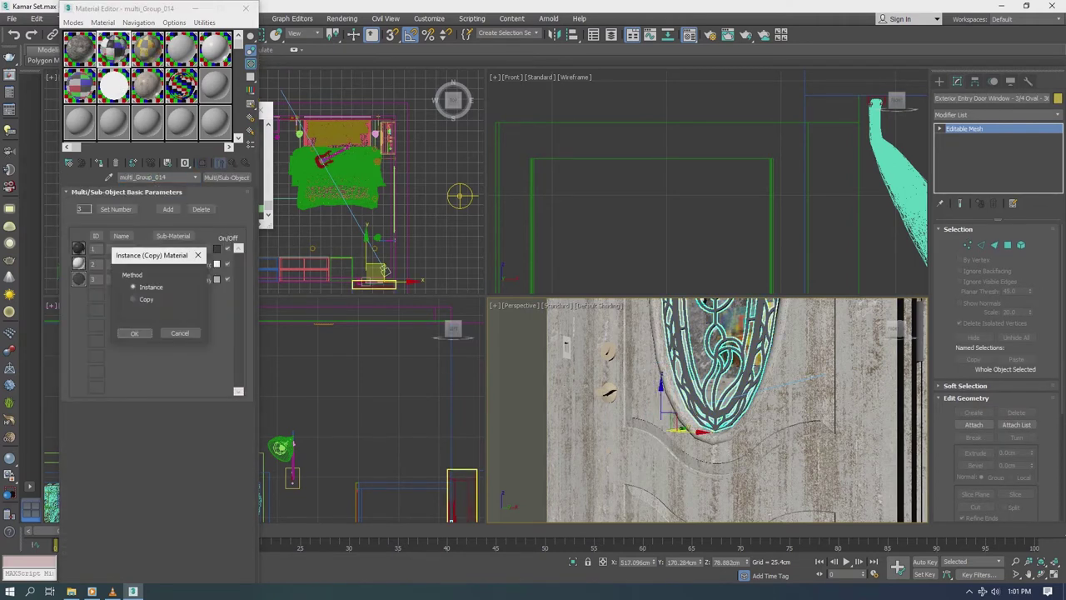
pyautogui.click(173, 250)
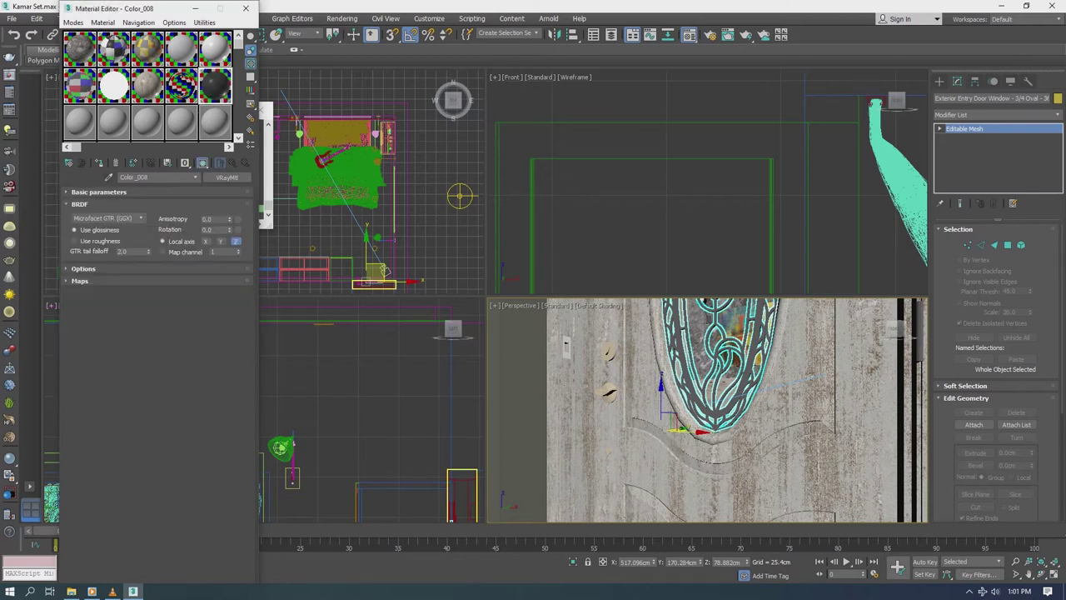
# Step: Undo the stray handleset selection and bring up the enlarged Material2 preview
pyautogui.click(359, 281)
pyautogui.hotkey('ctrl', 'z')
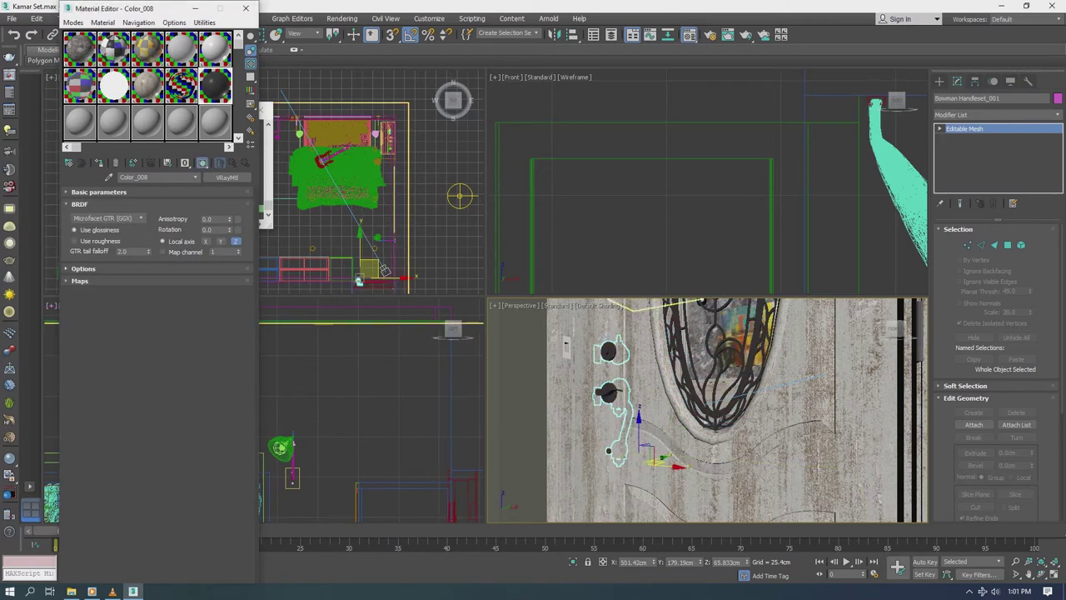
pyautogui.hotkey('shift', 'z')
pyautogui.hotkey('shift', 'z')
pyautogui.hotkey('shift', 'z')
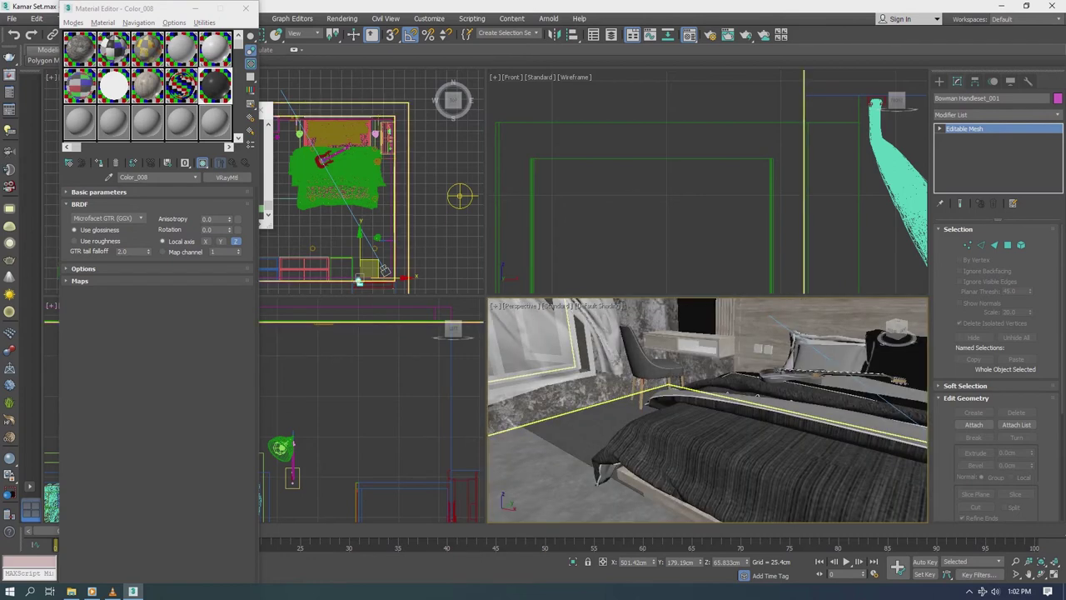
pyautogui.hotkey('ctrl', 'z')
pyautogui.hotkey('ctrl', 'z')
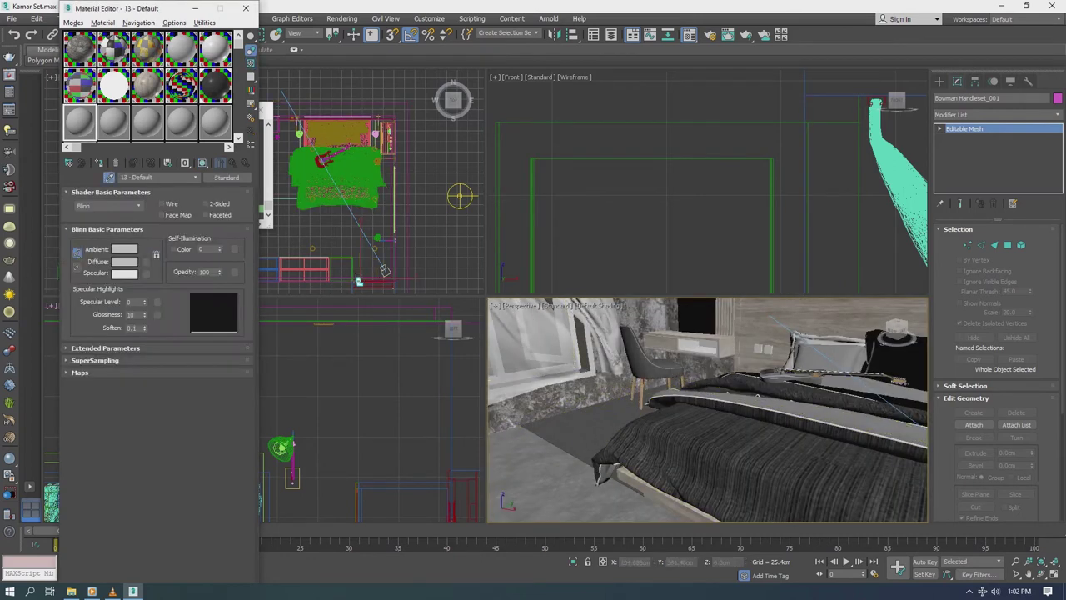
pyautogui.doubleClick(79, 122)
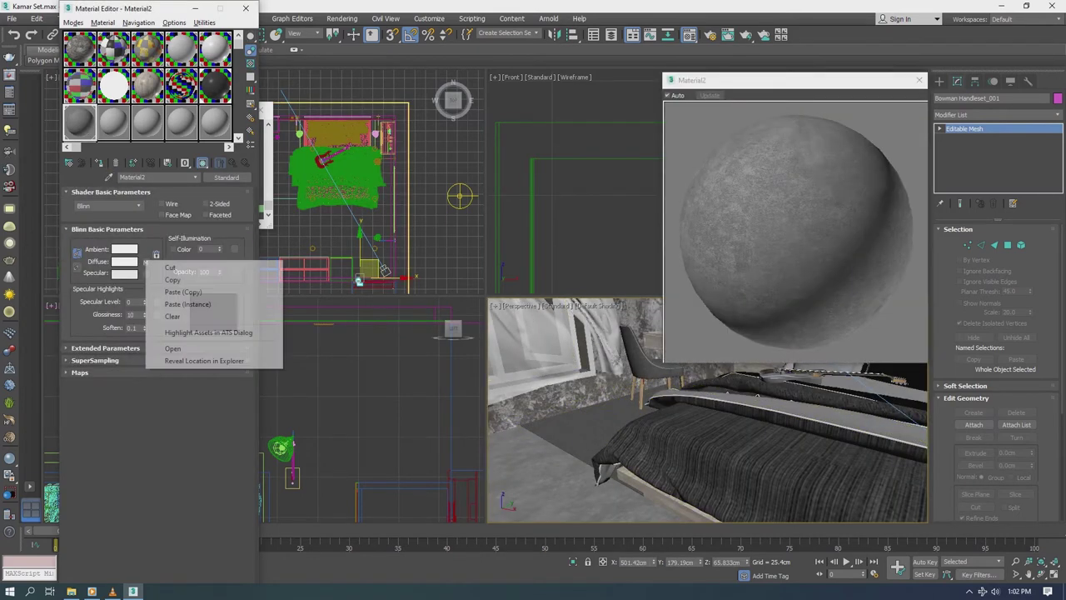
# Step: Make Material2 a VRayMtl with the copied texture pasted as its diffuse map
pyautogui.click(225, 178)
pyautogui.doubleClick(441, 378)
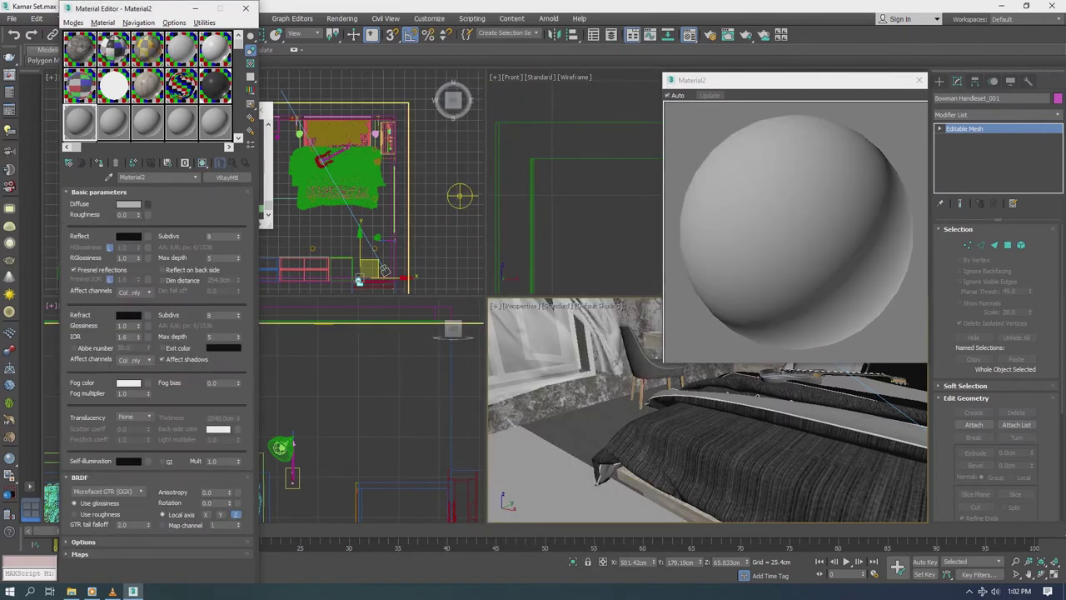
pyautogui.rightClick(147, 205)
pyautogui.click(183, 214)
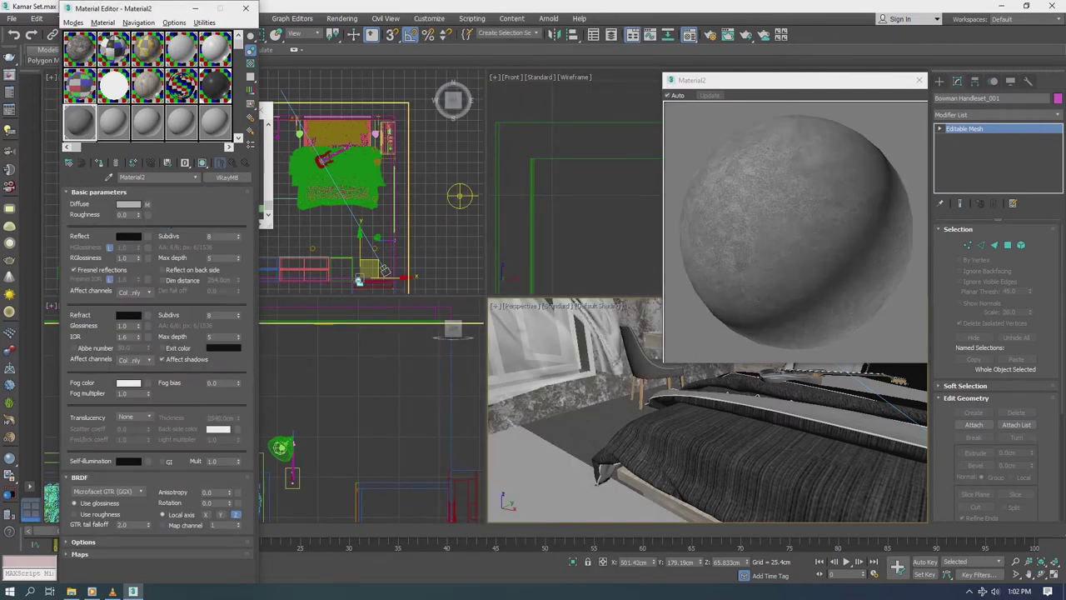
pyautogui.click(203, 163)
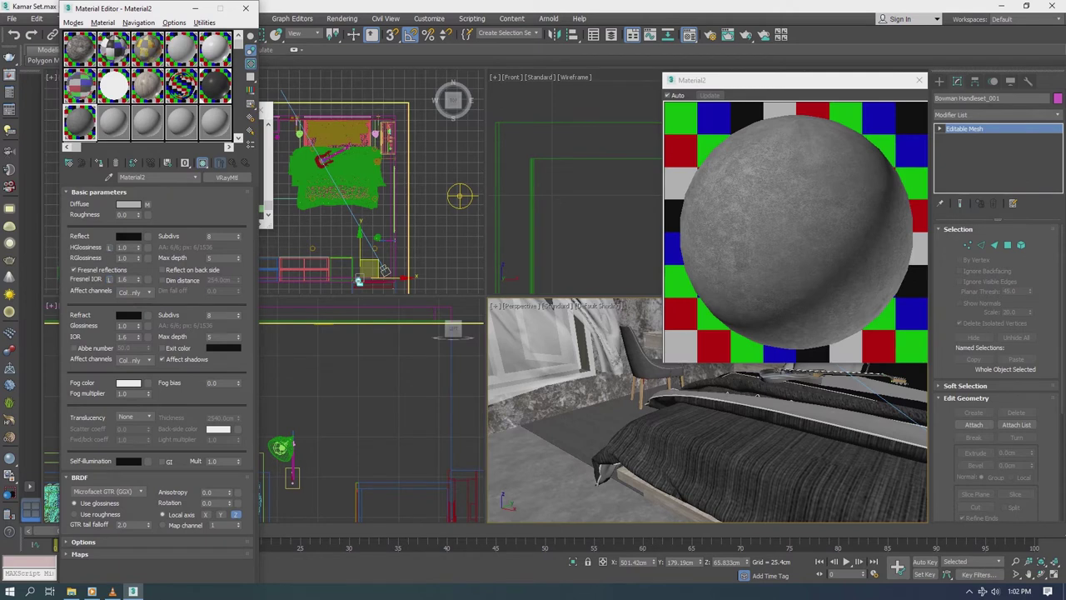
# Step: Give Material2 light grey reflection, highlight glossiness 0.75, reflection glossiness 0.85 and 32 subdivs
pyautogui.click(129, 236)
pyautogui.moveTo(359, 150); pyautogui.dragTo(416, 150)
pyautogui.click(410, 169)
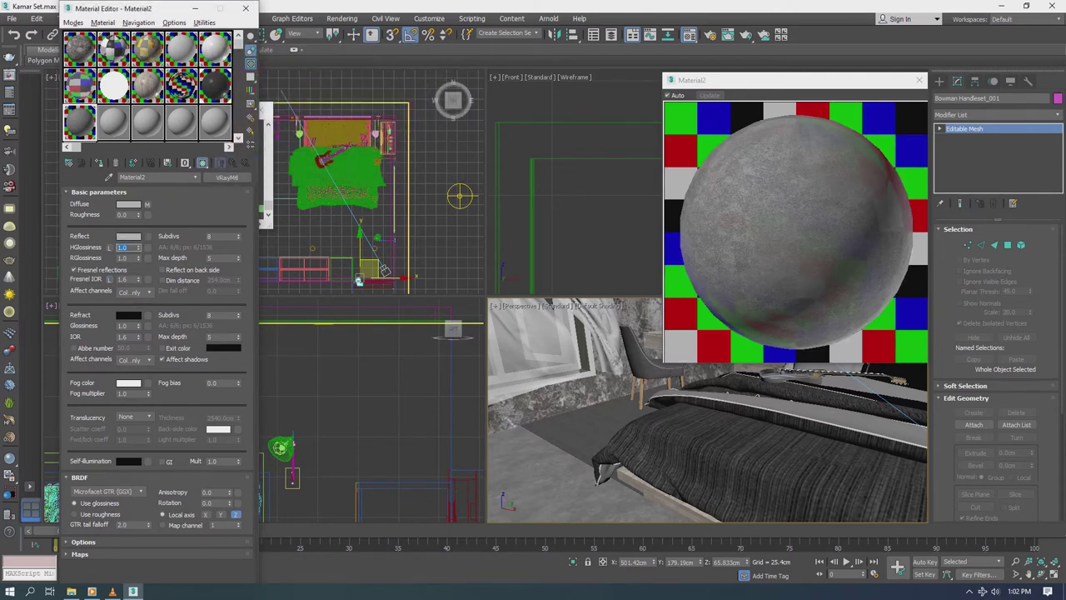
pyautogui.write('.75')
pyautogui.press('Tab')
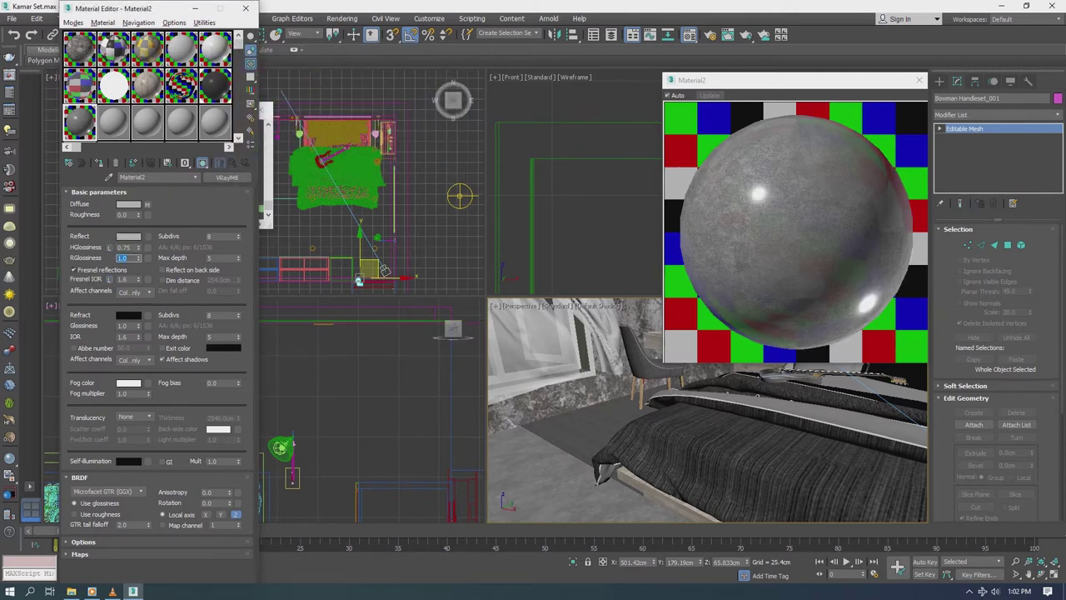
pyautogui.write('.85')
pyautogui.press('Tab')
pyautogui.click(919, 80)
pyautogui.moveTo(773, 383)
pyautogui.keyDown('alt'); pyautogui.mouseDown(button='middle')
pyautogui.moveTo(574, 307)
pyautogui.moveTo(784, 358)
pyautogui.mouseUp(button='middle'); pyautogui.keyUp('alt')
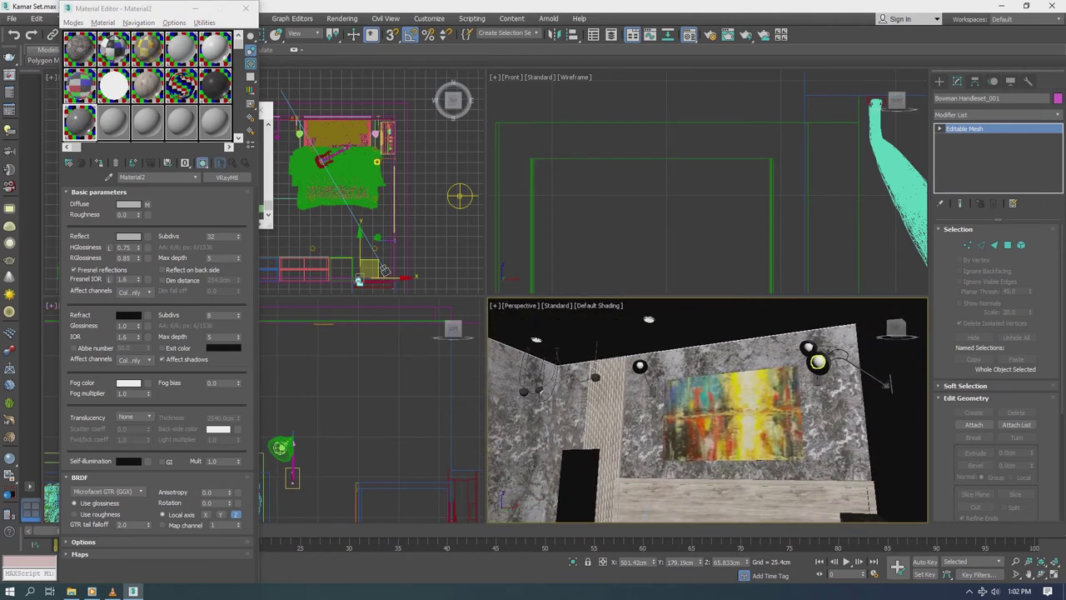
# Step: Pick up the downlight material from a wall light fixture and show it in the viewport
pyautogui.click(816, 354)
pyautogui.click(750, 354)
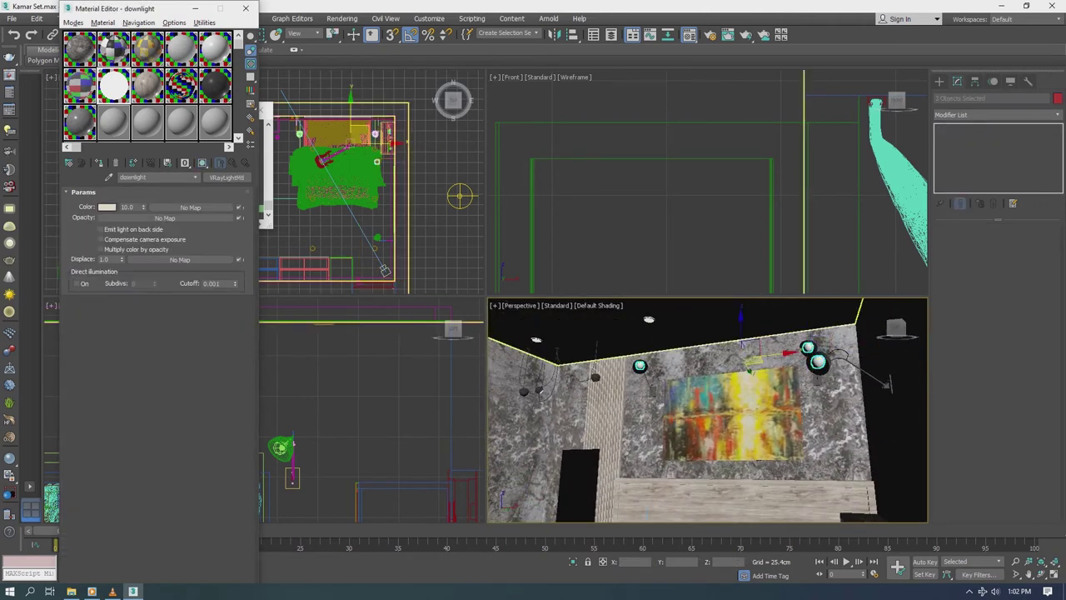
pyautogui.click(203, 163)
pyautogui.keyDown('alt'); pyautogui.moveTo(708, 409); pyautogui.dragTo(917, 400, button='middle'); pyautogui.keyUp('alt')
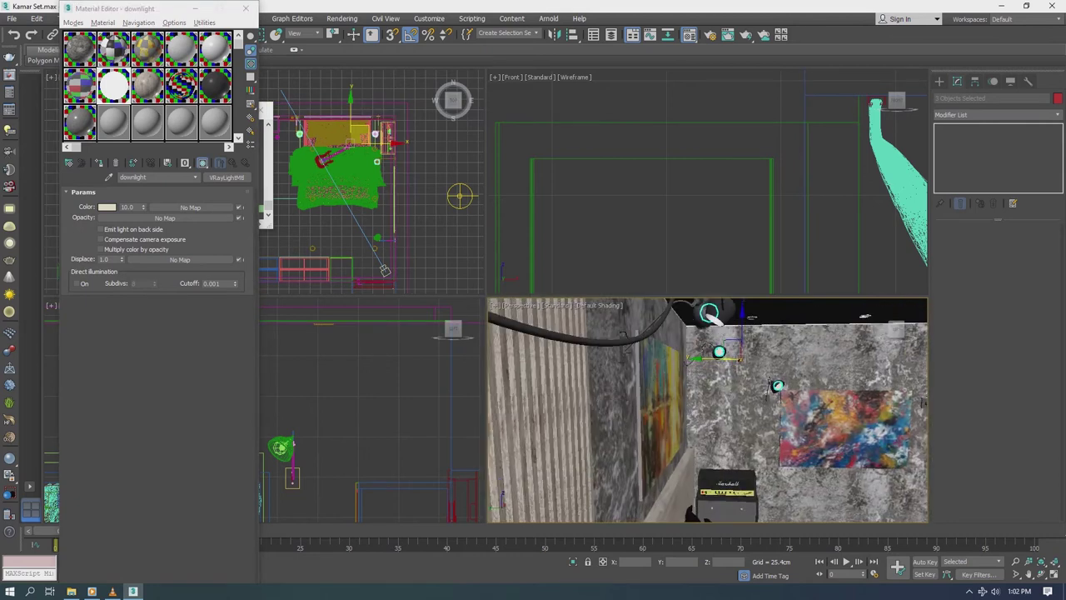
pyautogui.keyDown('alt'); pyautogui.moveTo(773, 385); pyautogui.dragTo(825, 404, button='middle'); pyautogui.keyUp('alt')
pyautogui.click(836, 413)
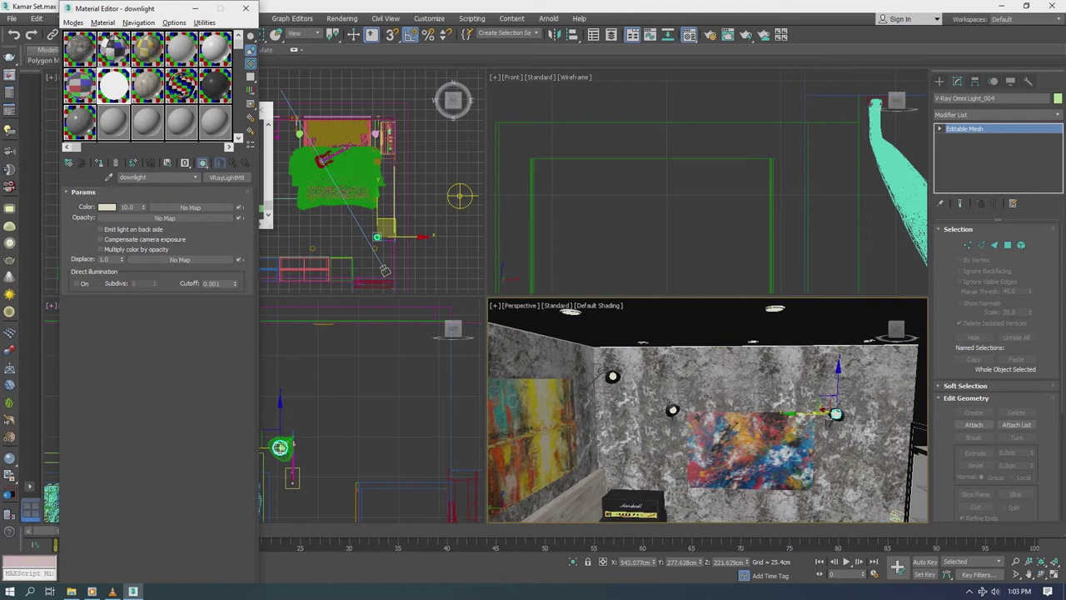
pyautogui.click(434, 200)
# Step: Select the wall lamp shade and zoom the view onto it
pyautogui.moveTo(433, 199)
pyautogui.keyDown('alt'); pyautogui.mouseDown(button='middle')
pyautogui.moveTo(301, 227)
pyautogui.moveTo(333, 216)
pyautogui.mouseUp(button='middle'); pyautogui.keyUp('alt')
pyautogui.click(301, 227)
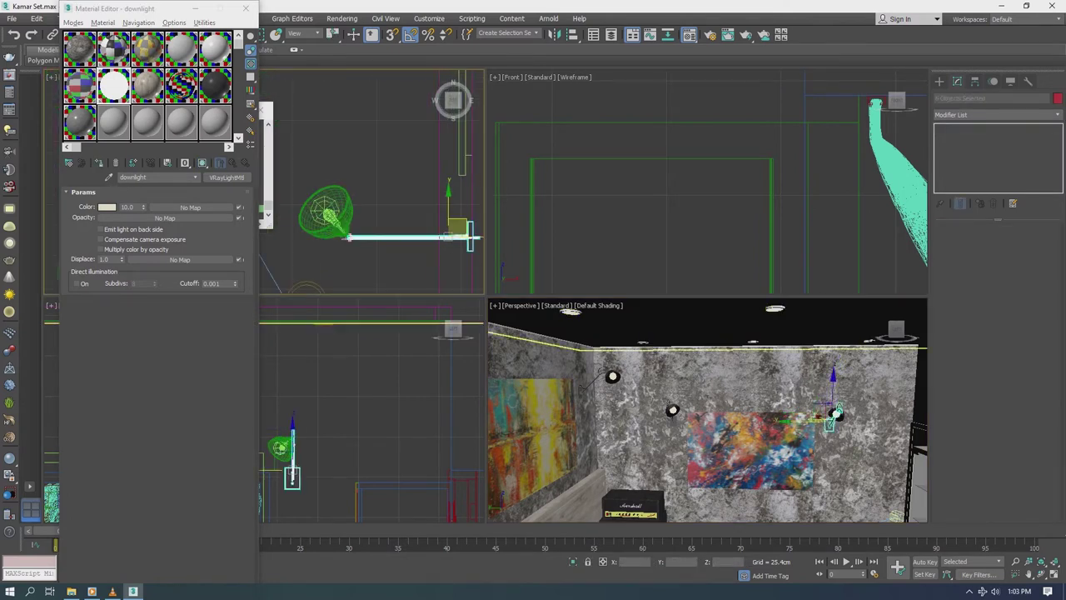
pyautogui.click(321, 209)
pyautogui.press('z')
pyautogui.scroll(3, 318, 180)
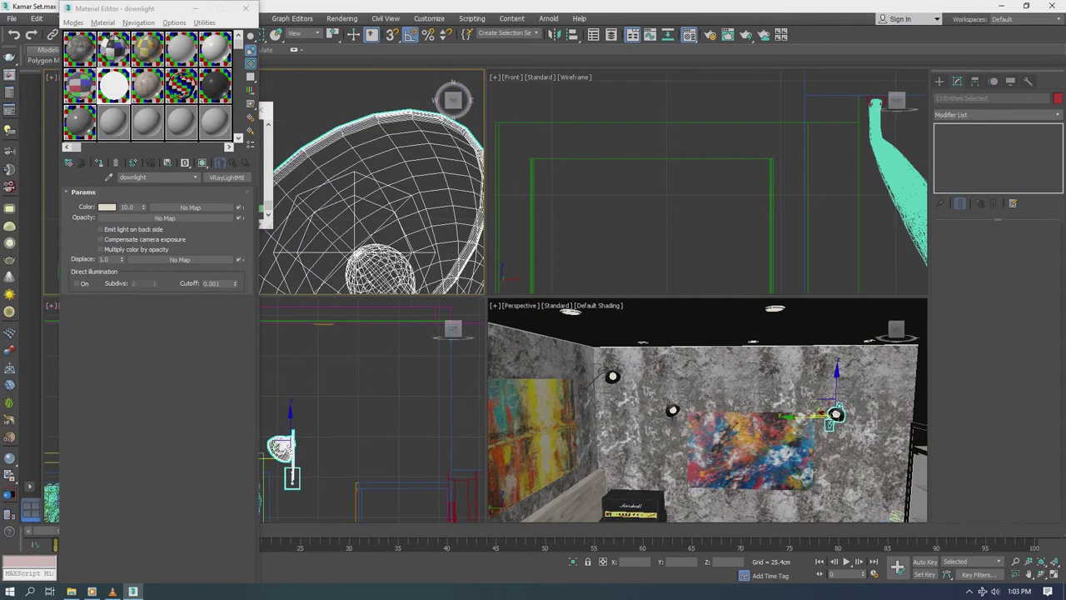
pyautogui.scroll(2, 318, 180)
pyautogui.scroll(-2, 300, 191)
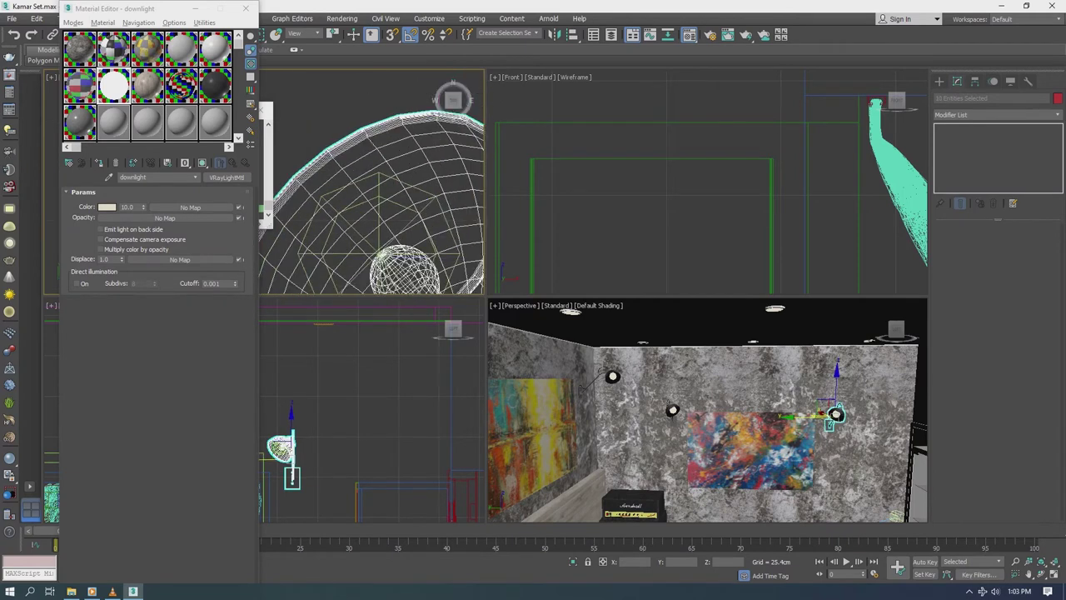
pyautogui.scroll(-2, 300, 191)
pyautogui.scroll(3, 833, 412)
pyautogui.scroll(-2, 834, 413)
pyautogui.scroll(-2, 833, 412)
pyautogui.scroll(4, 583, 375)
pyautogui.press('z')
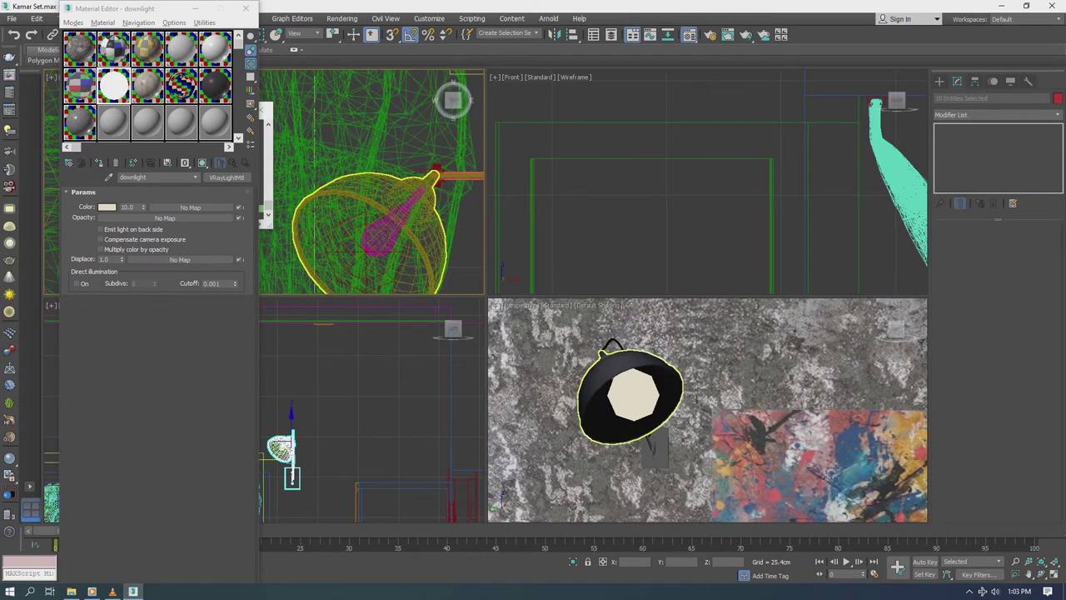
# Step: Select the wall lamp, its mounting bracket and the lamp head, framing each with Z
pyautogui.click(630, 391)
pyautogui.press('z')
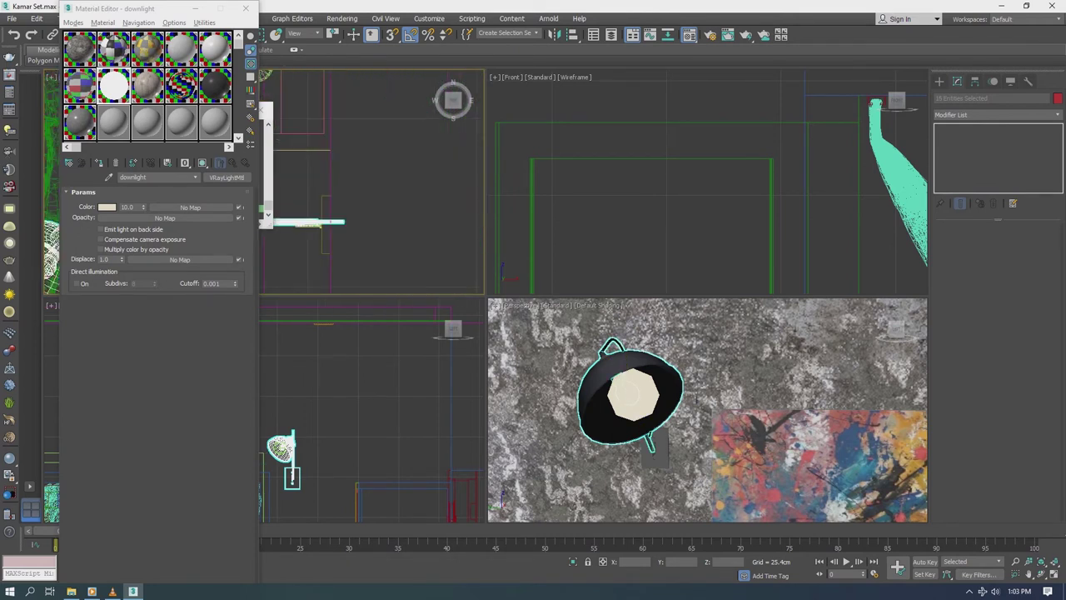
pyautogui.keyDown('ctrl'); pyautogui.click(655, 450); pyautogui.keyUp('ctrl')
pyautogui.press('z')
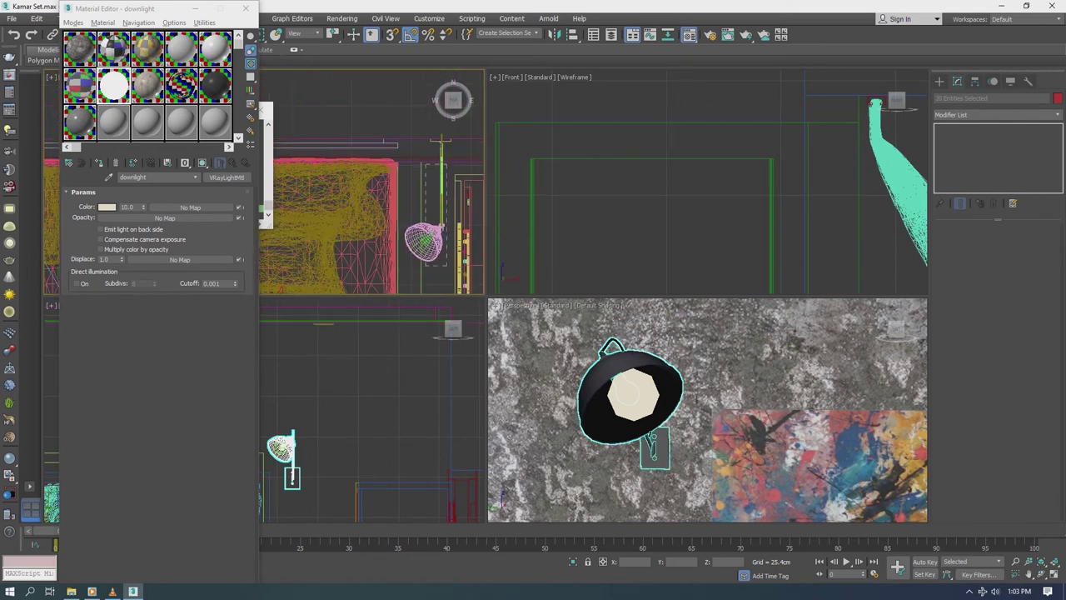
pyautogui.press('z')
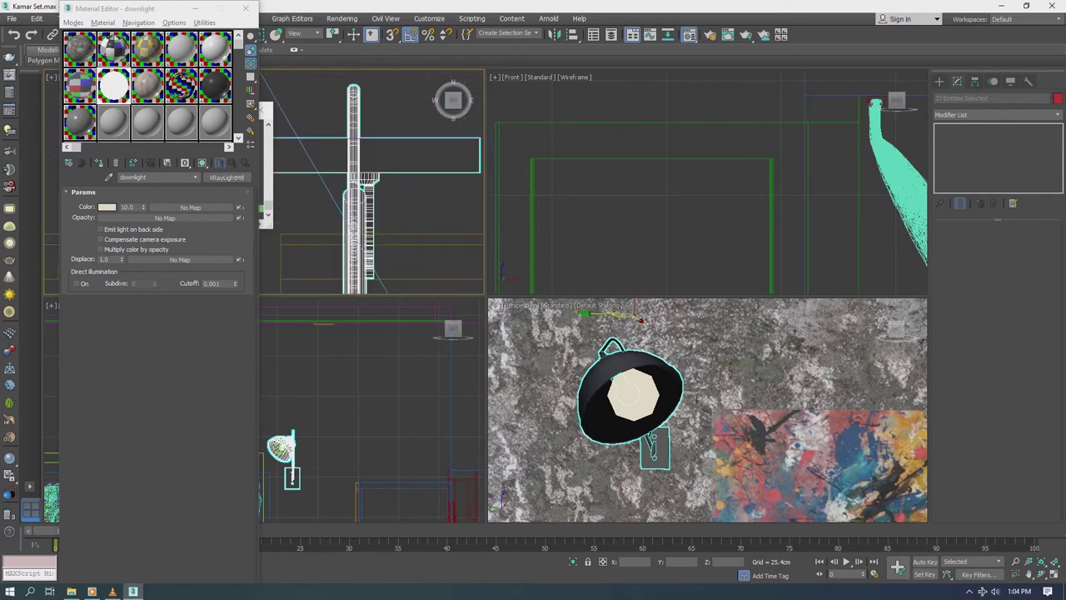
pyautogui.hotkey('shift', 'z')
pyautogui.click(394, 265)
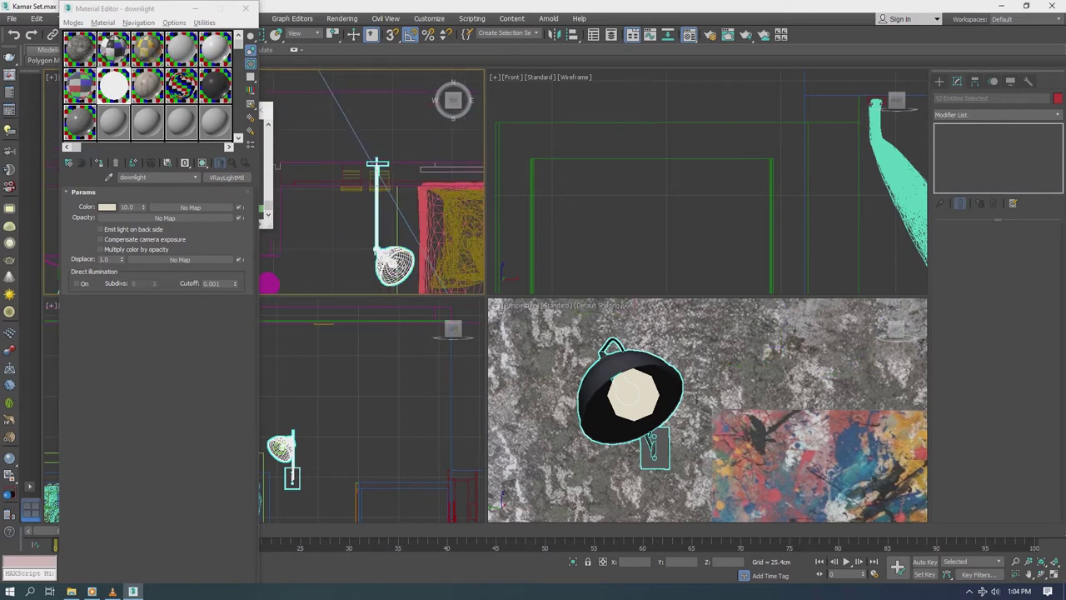
pyautogui.press('z')
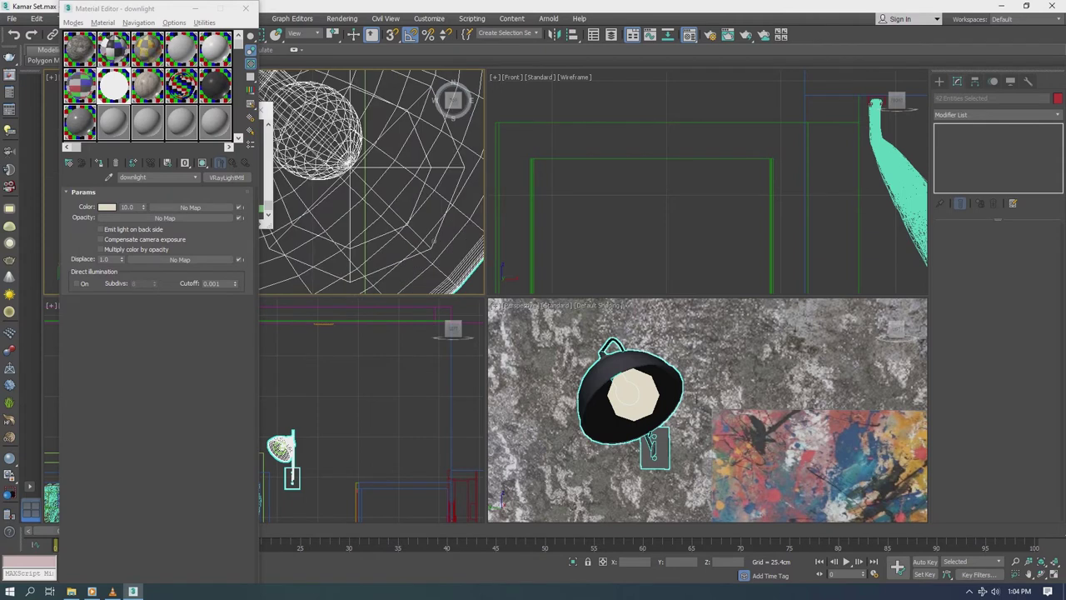
pyautogui.hotkey('shift', 'z')
pyautogui.hotkey('shift', 'z')
pyautogui.press('z')
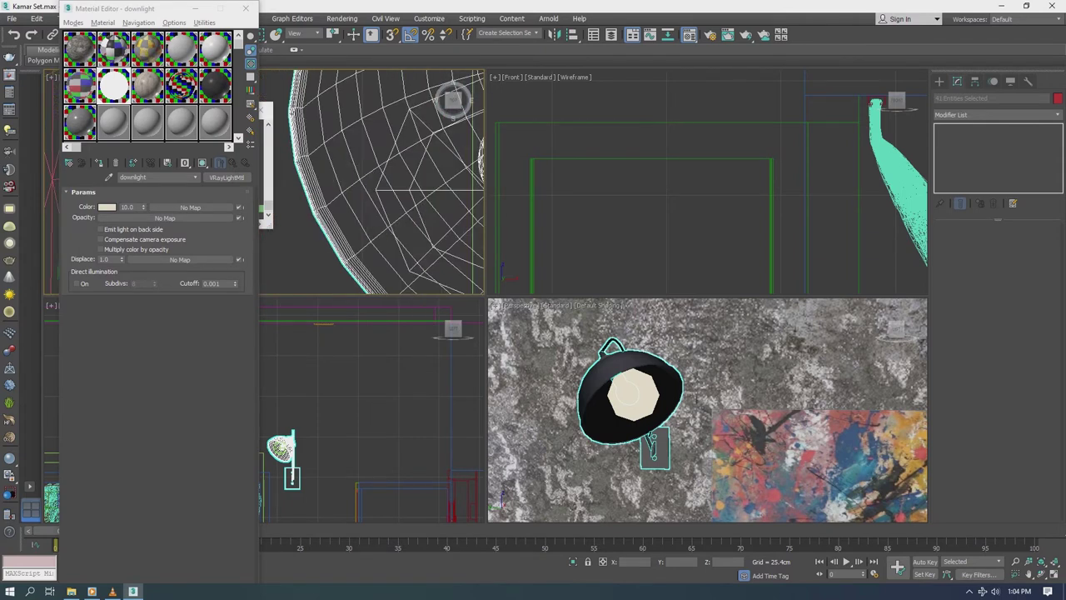
# Step: Eyedrop the lamp shade's Color_008 material and select the object beside the painting wall
pyautogui.click(417, 191)
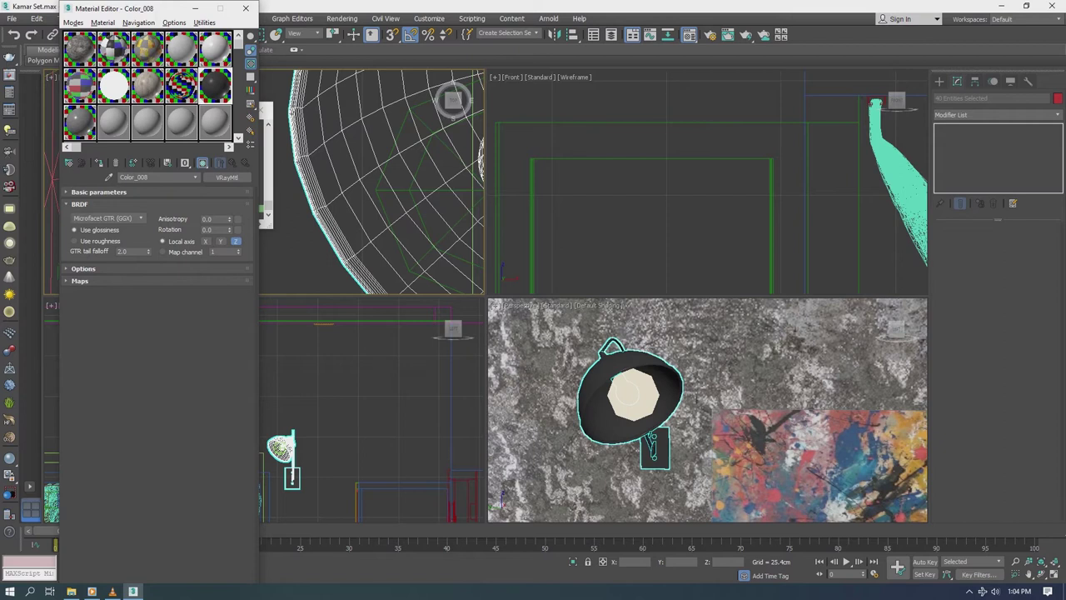
pyautogui.hotkey('shift', 'z')
pyautogui.click(875, 371)
# Step: Eyedrop the transp Glass material, then convert the shelf back element to Editable Poly
pyautogui.click(80, 83)
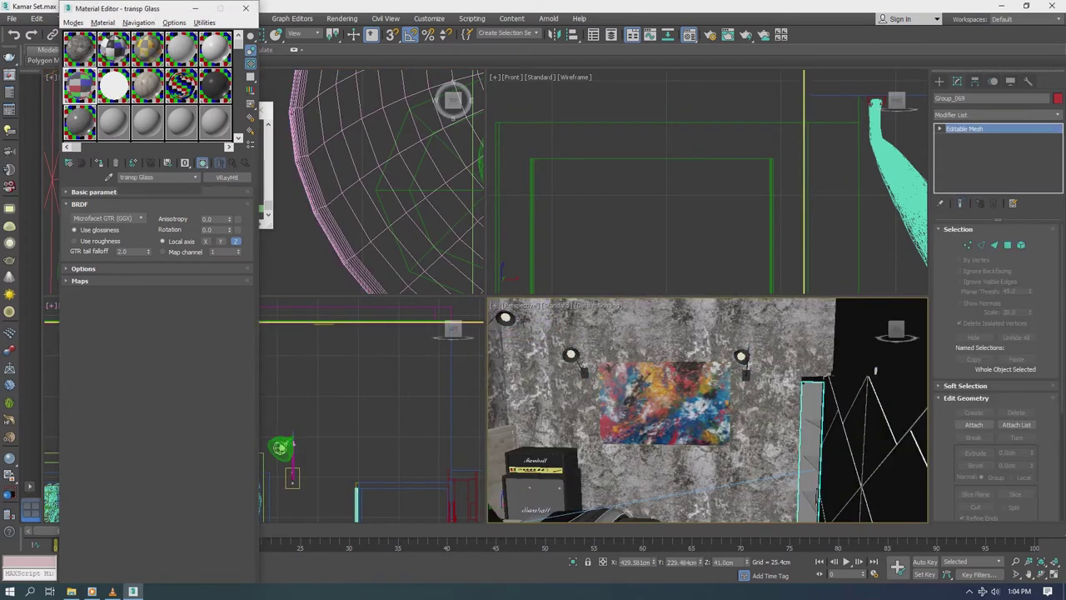
pyautogui.press('z')
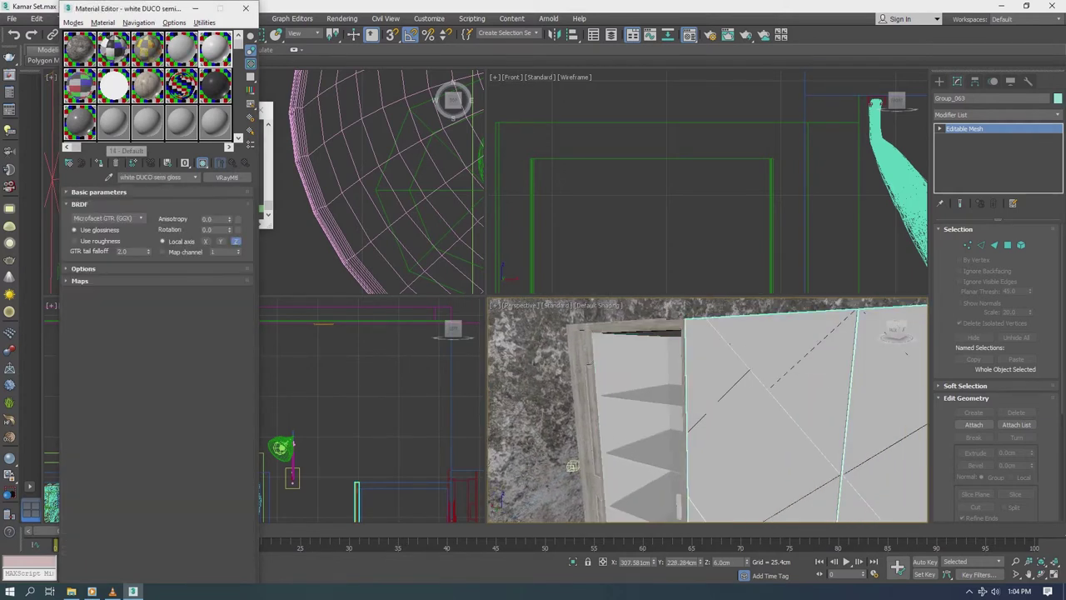
pyautogui.press('5')
pyautogui.click(637, 425)
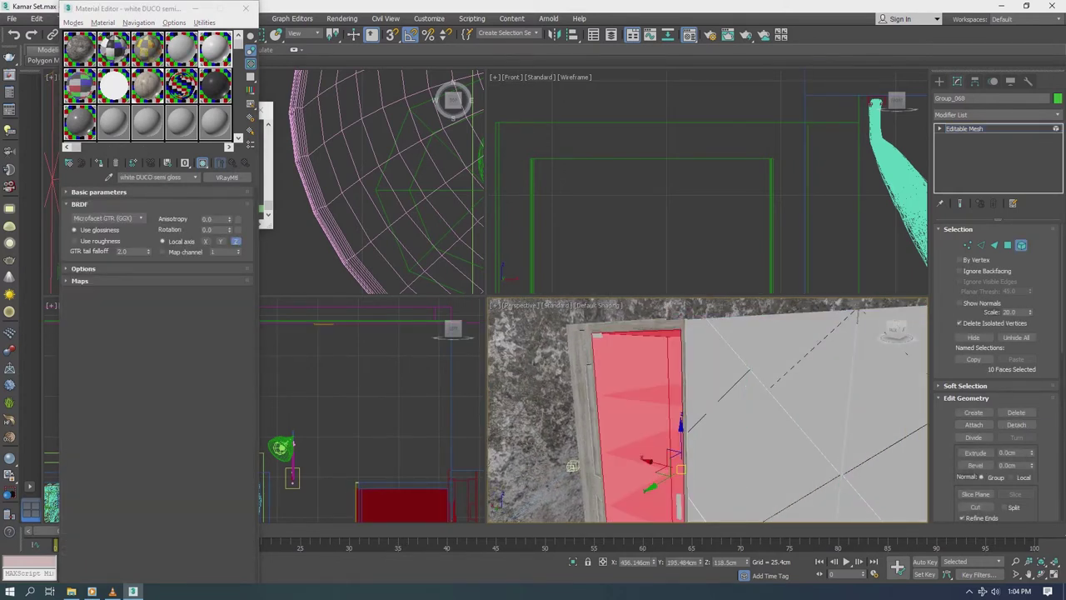
pyautogui.rightClick(614, 340)
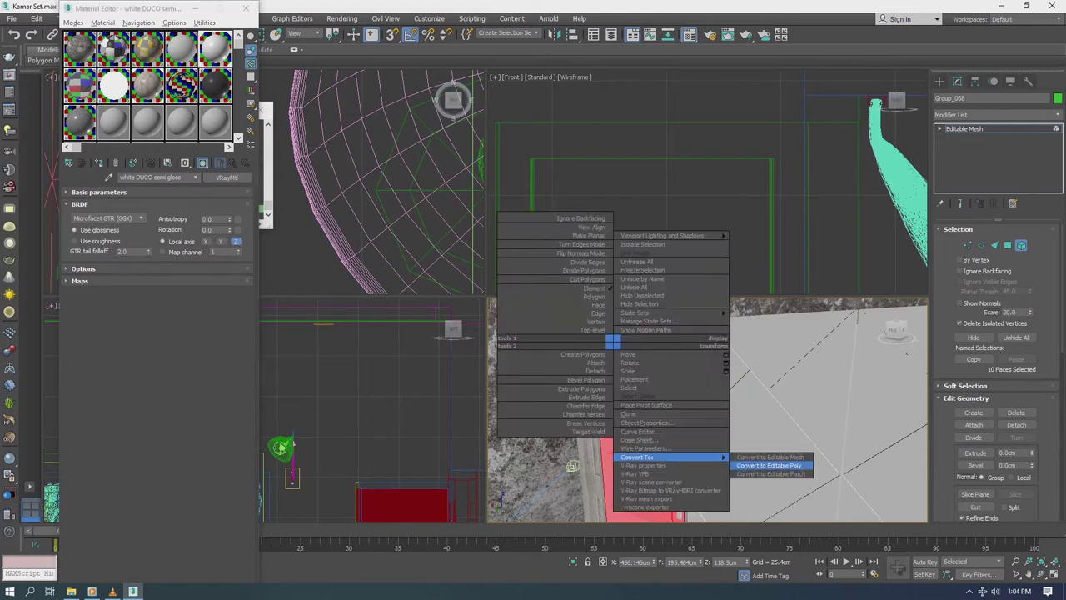
pyautogui.click(771, 463)
# Step: Load the 025 VRay Stainless steel material into an unused slot
pyautogui.click(113, 122)
pyautogui.click(68, 163)
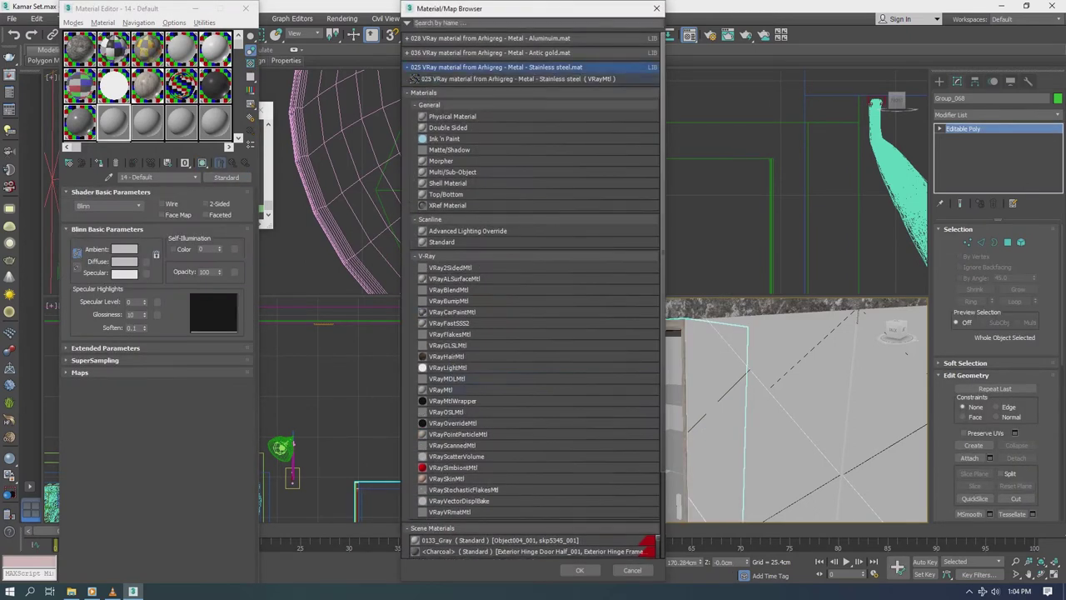
pyautogui.doubleClick(512, 546)
pyautogui.click(597, 334)
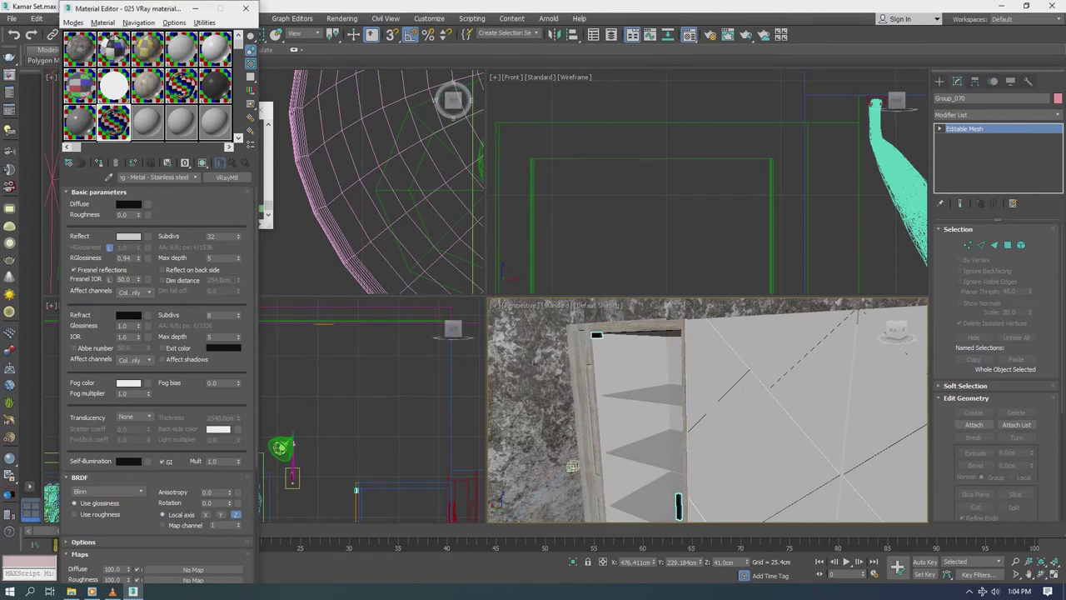
pyautogui.scroll(-3, 708, 183)
pyautogui.scroll(-2, 708, 184)
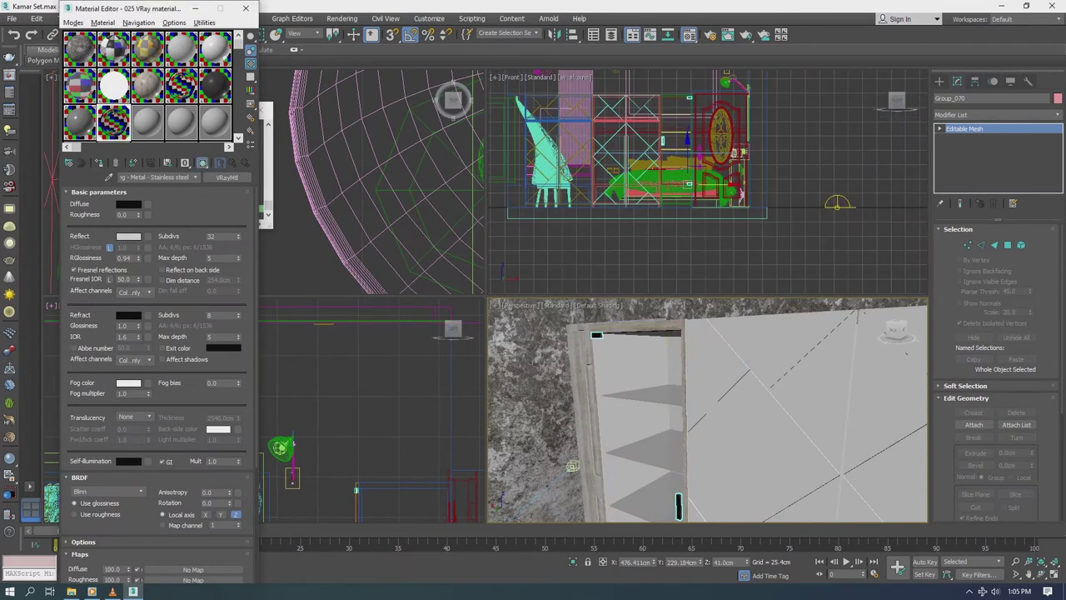
pyautogui.scroll(5, 708, 184)
# Step: Select the shelves, the small bottom object, the wall panel and the two Marshall logos
pyautogui.click(712, 182)
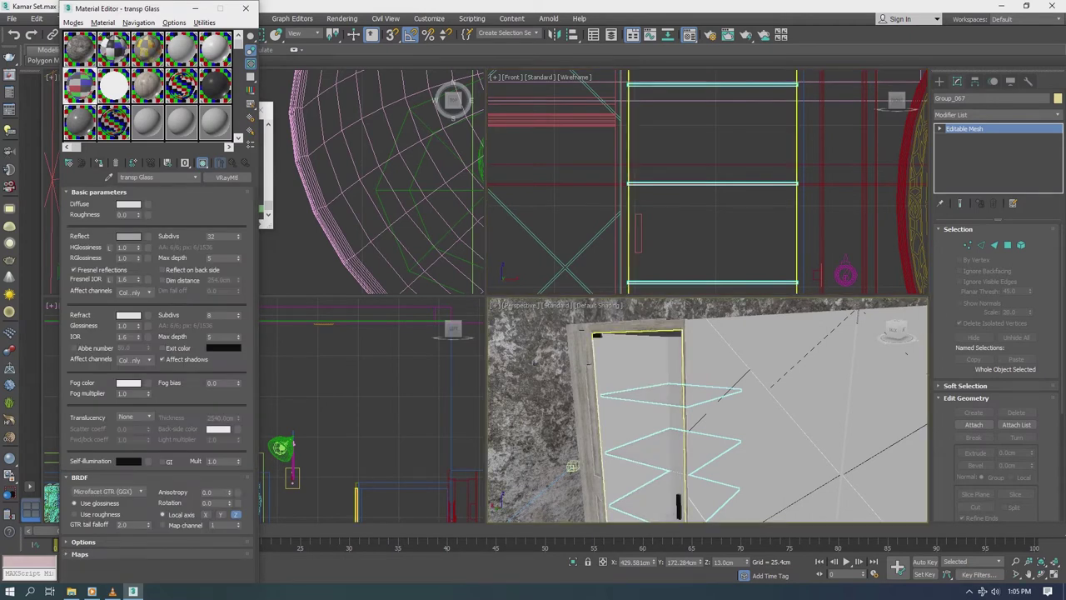
pyautogui.scroll(-2, 641, 489)
pyautogui.scroll(2, 642, 490)
pyautogui.click(642, 490)
pyautogui.moveTo(708, 408)
pyautogui.keyDown('alt'); pyautogui.mouseDown(button='middle')
pyautogui.moveTo(658, 408)
pyautogui.moveTo(625, 391)
pyautogui.mouseUp(button='middle'); pyautogui.keyUp('alt')
pyautogui.moveTo(741, 422)
pyautogui.keyDown('alt'); pyautogui.mouseDown(button='middle')
pyautogui.moveTo(708, 383)
pyautogui.moveTo(658, 416)
pyautogui.moveTo(573, 517)
pyautogui.mouseUp(button='middle'); pyautogui.keyUp('alt')
pyautogui.click(708, 383)
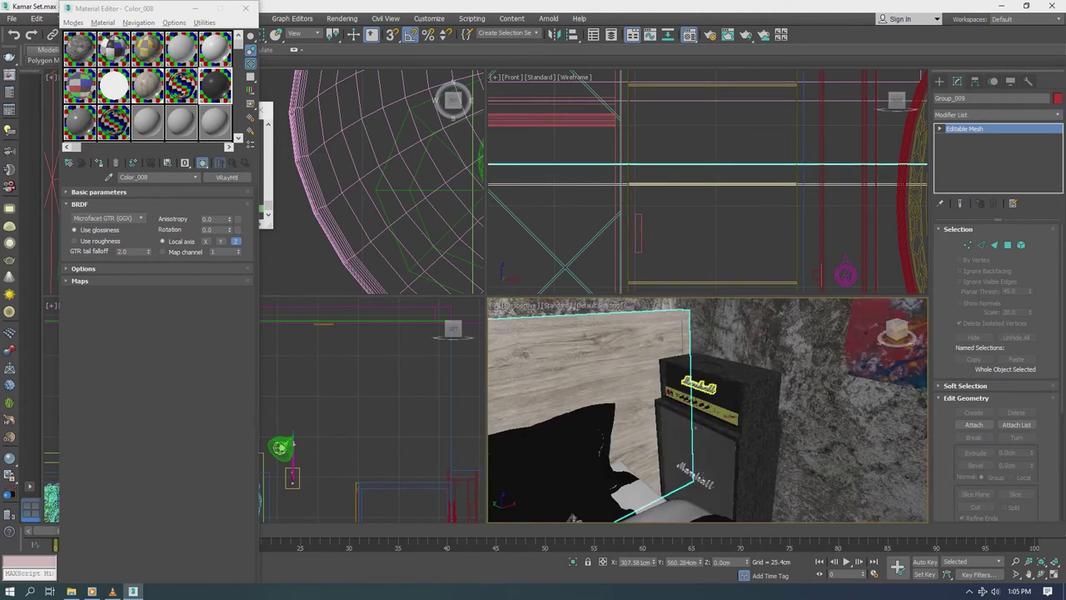
pyautogui.click(696, 481)
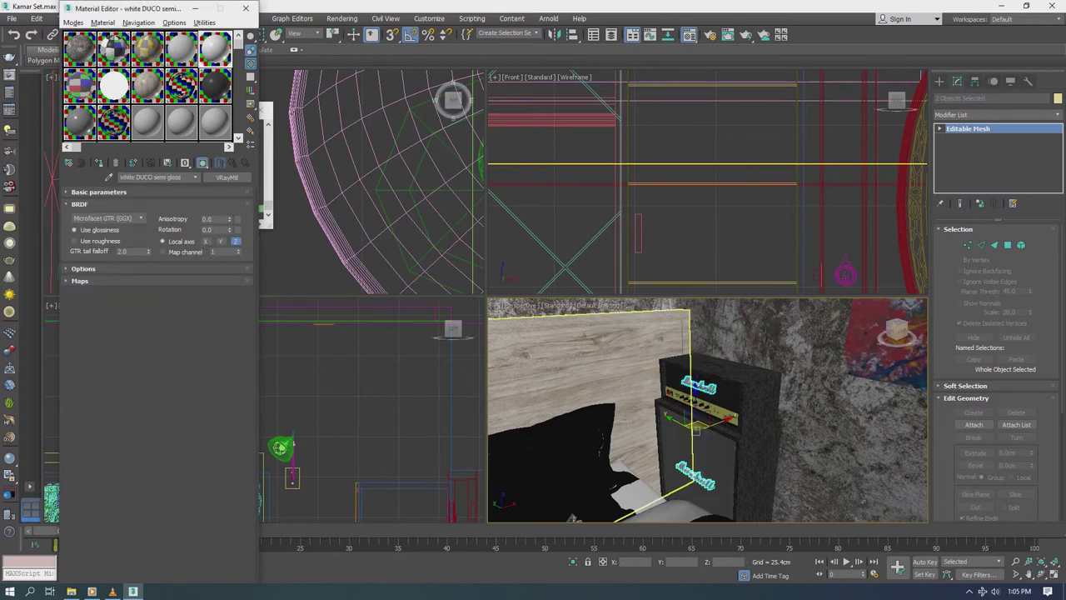
# Step: Convert the poster's Material8 sub-material to a VRayMtl, keeping a copy of its diffuse painting map
pyautogui.click(708, 409)
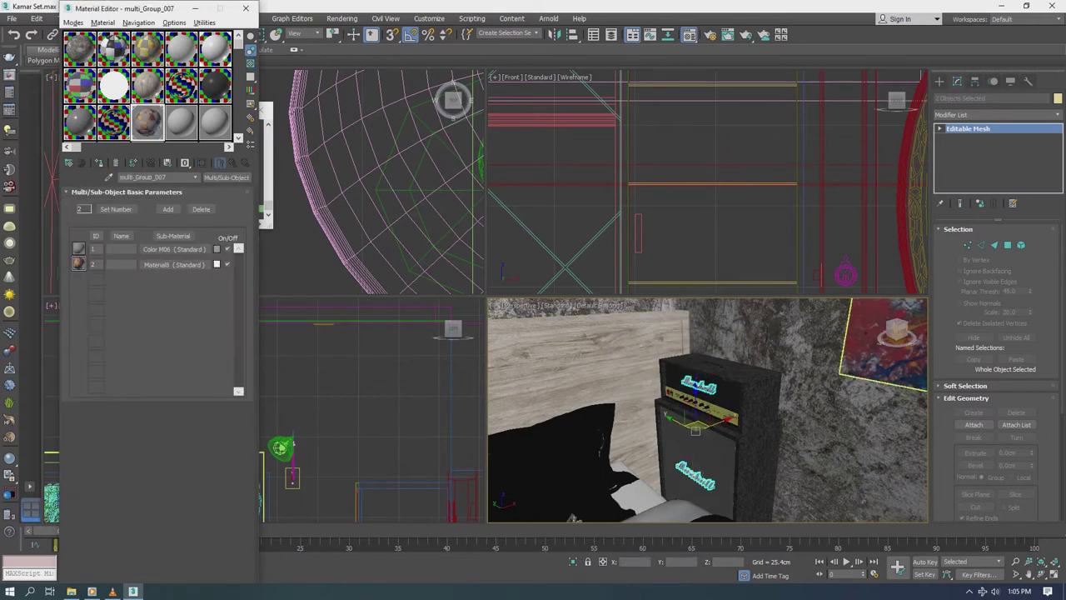
pyautogui.click(173, 265)
pyautogui.rightClick(146, 262)
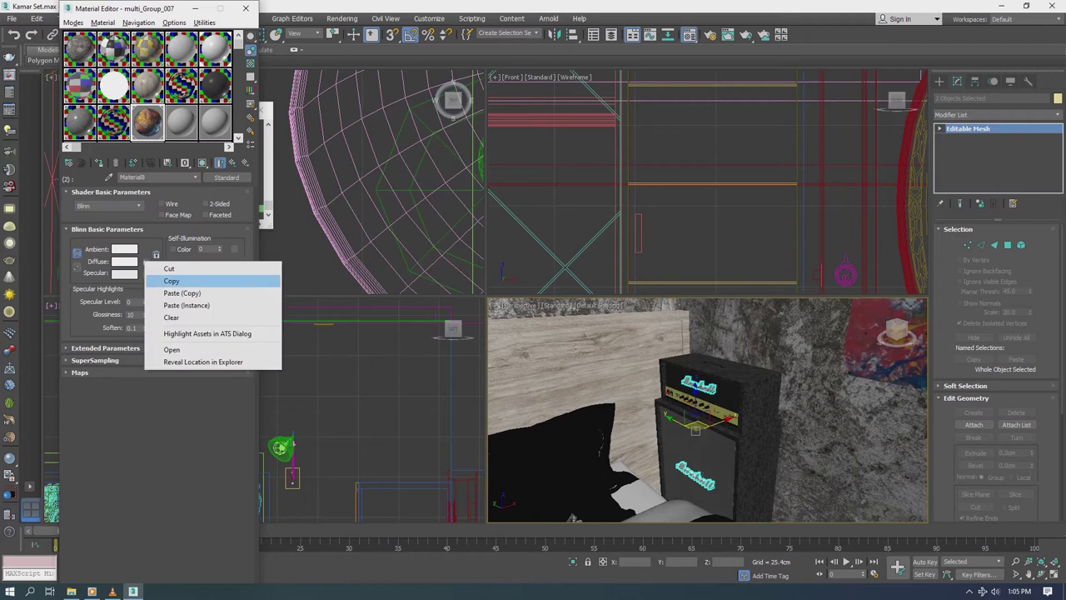
pyautogui.click(226, 178)
pyautogui.doubleClick(441, 389)
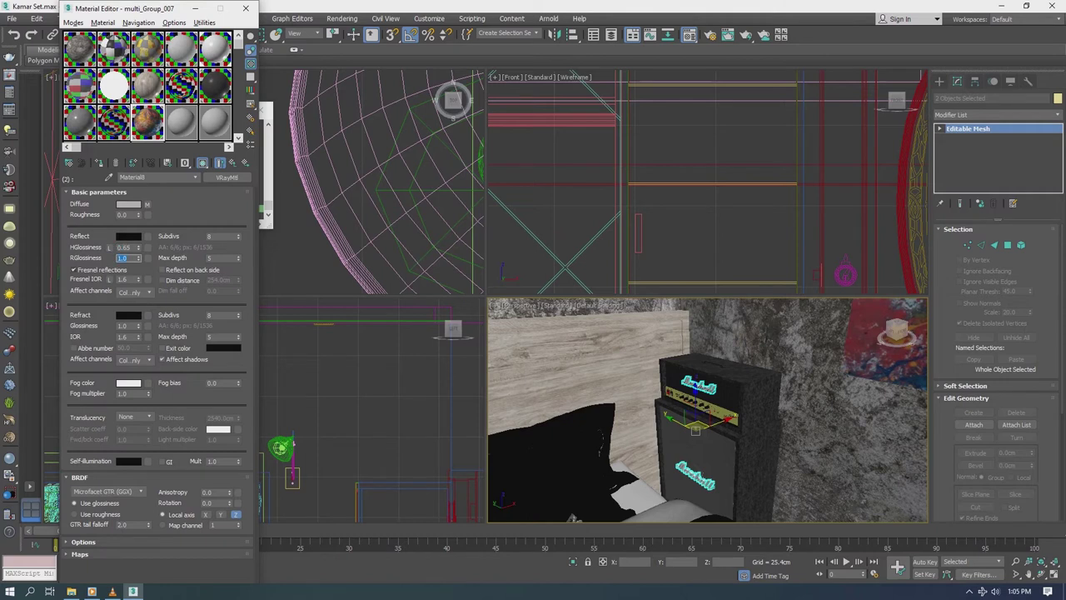
pyautogui.write('0.75')
# Step: Give Material8 a grey 70 reflection and 0.65 glossiness, and reuse the painting image as bump
pyautogui.click(128, 236)
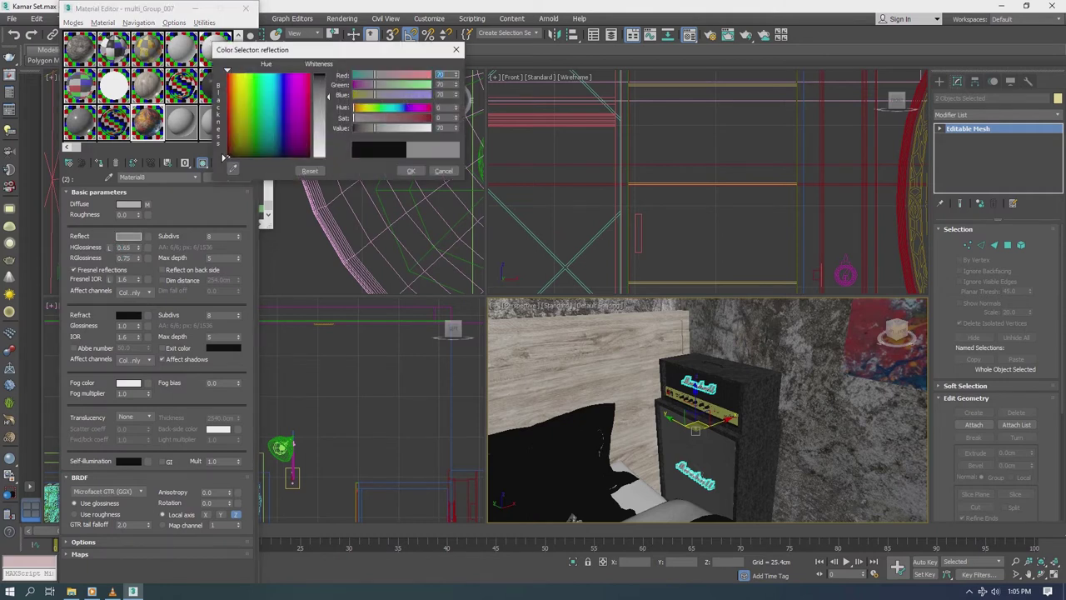
pyautogui.click(411, 171)
pyautogui.doubleClick(223, 236)
pyautogui.write('3')
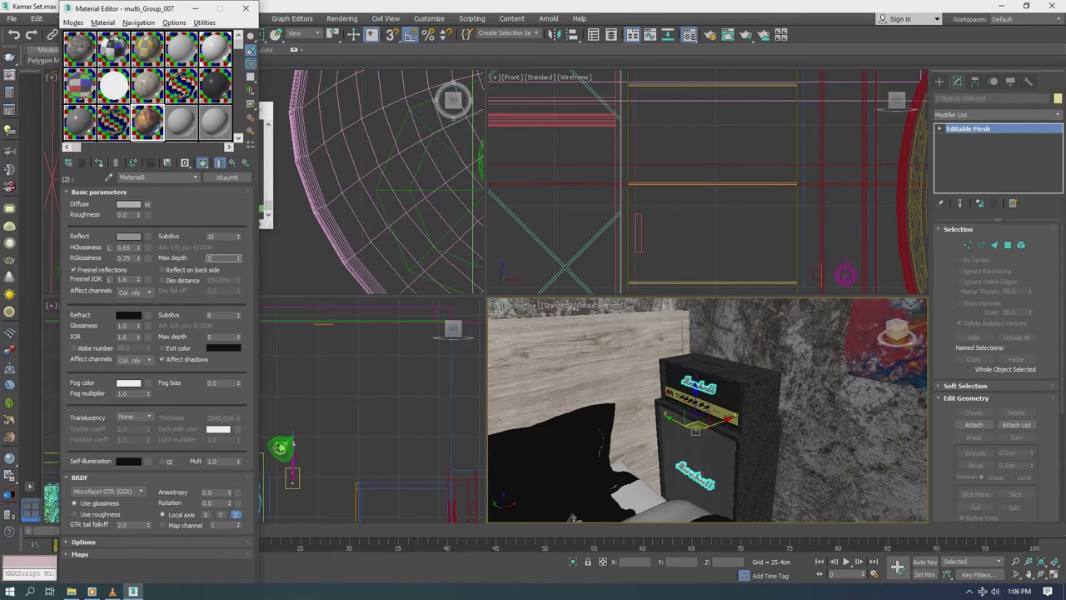
pyautogui.click(98, 192)
pyautogui.click(80, 203)
pyautogui.click(79, 228)
pyautogui.moveTo(194, 243); pyautogui.dragTo(193, 394)
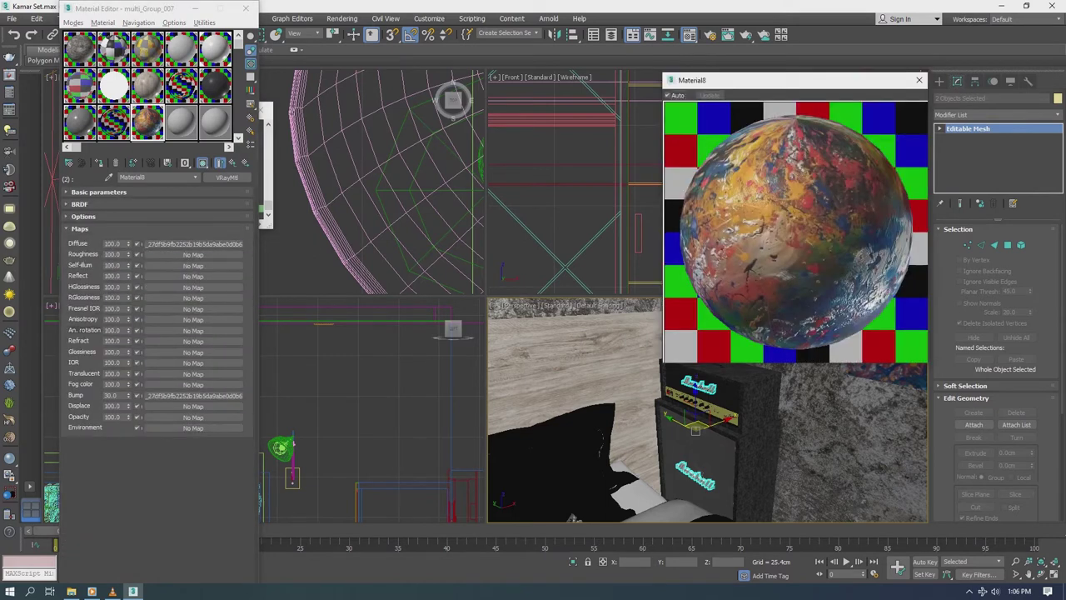
# Step: Zoom in on the Marshall amp and orbit to view its knobs at an angle
pyautogui.click(919, 80)
pyautogui.press('z')
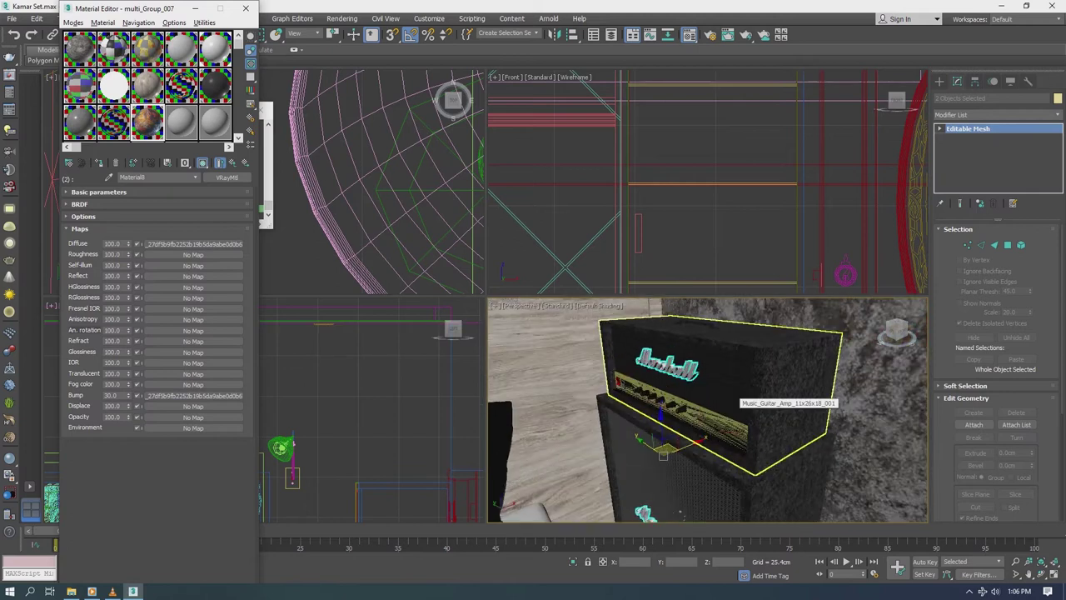
pyautogui.scroll(3, 737, 396)
pyautogui.scroll(4, 753, 445)
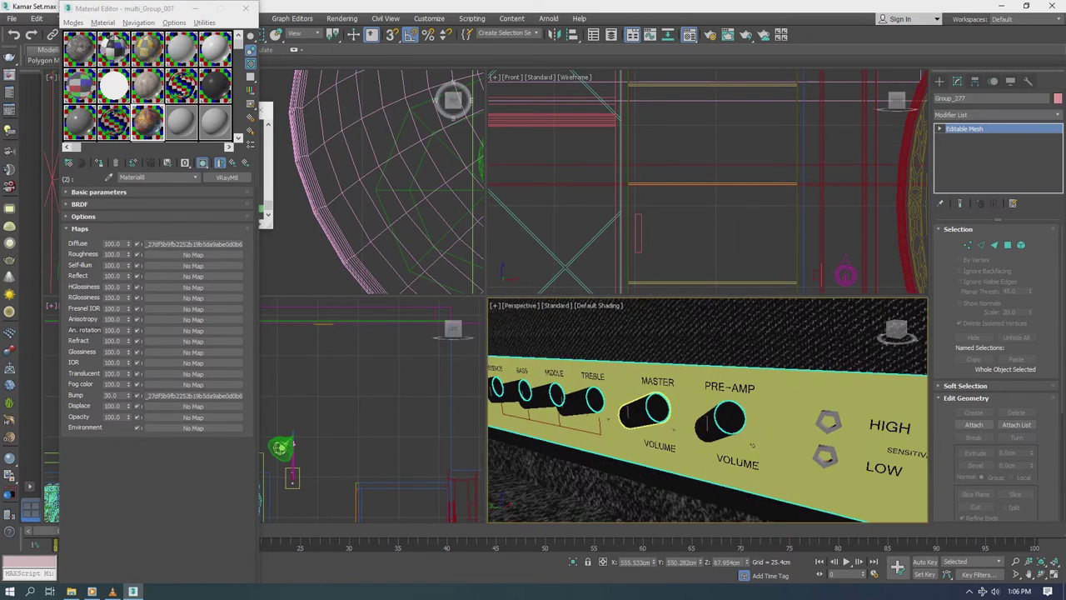
pyautogui.click(667, 407)
pyautogui.scroll(3, 667, 406)
pyautogui.scroll(3, 667, 407)
pyautogui.moveTo(666, 406)
pyautogui.keyDown('alt'); pyautogui.mouseDown(button='middle')
pyautogui.moveTo(750, 413)
pyautogui.moveTo(644, 508)
pyautogui.mouseUp(button='middle'); pyautogui.keyUp('alt')
pyautogui.scroll(-2, 644, 508)
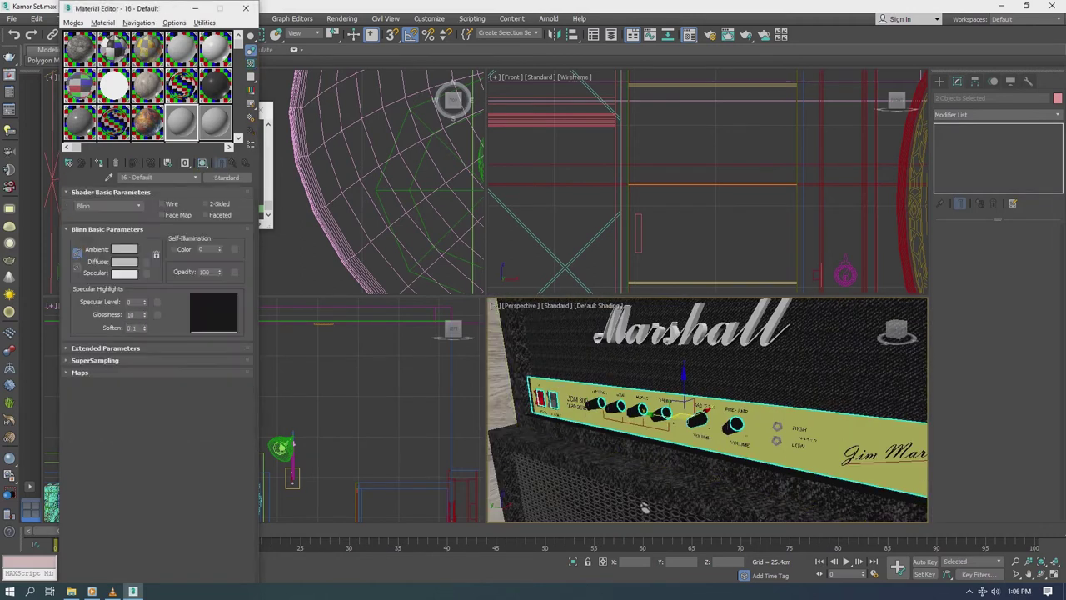
# Step: Make the amp's Color_E07 a VRayMtl with yellow diffuse (220, 172, 0), Fresnel off, grey 47 reflection
pyautogui.click(644, 508)
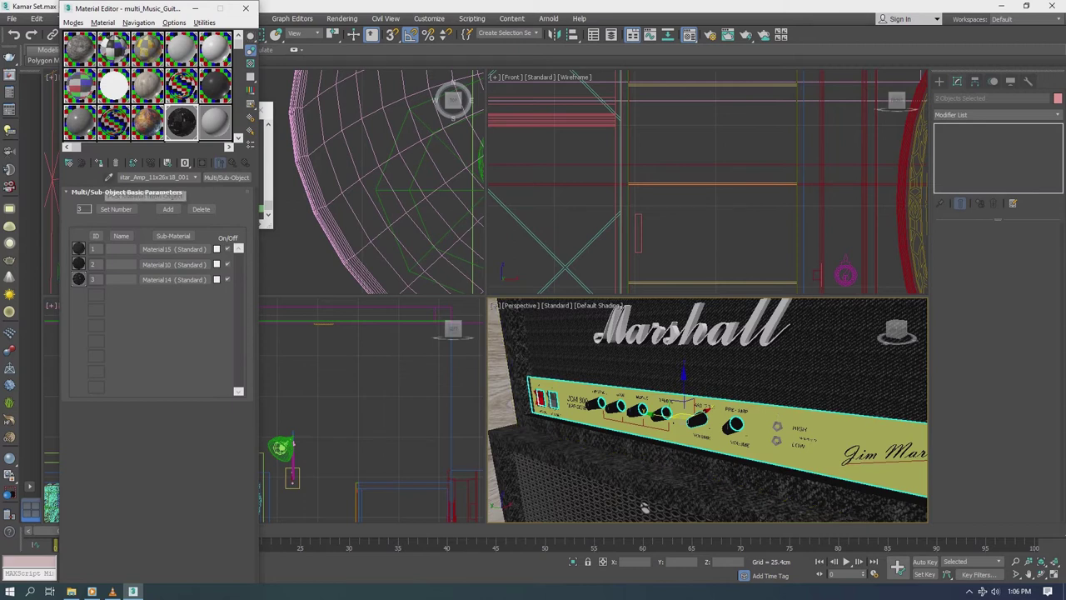
pyautogui.click(644, 508)
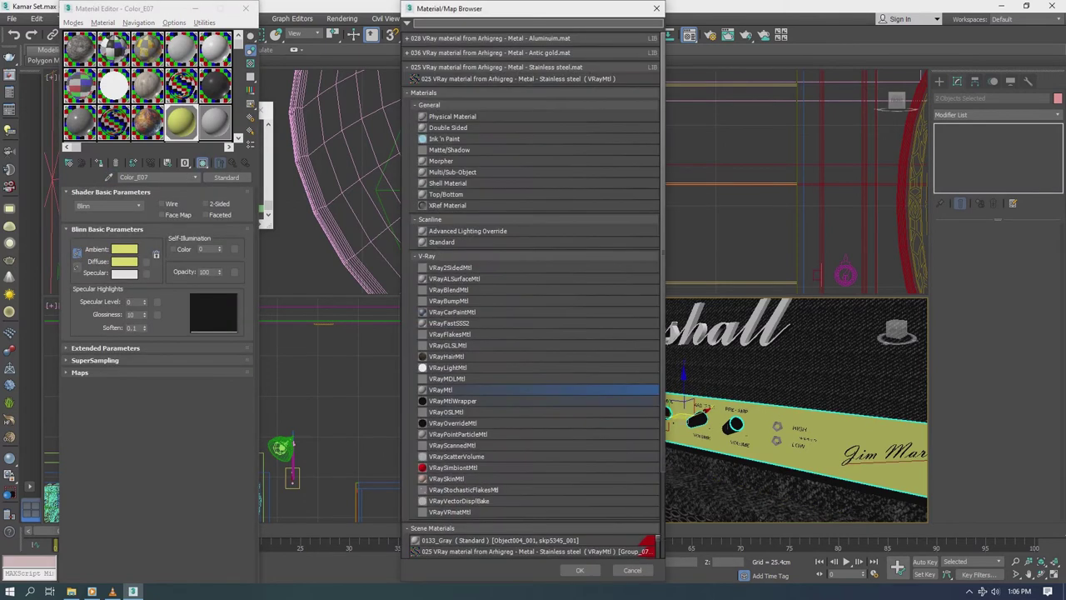
pyautogui.moveTo(225, 156); pyautogui.dragTo(240, 91)
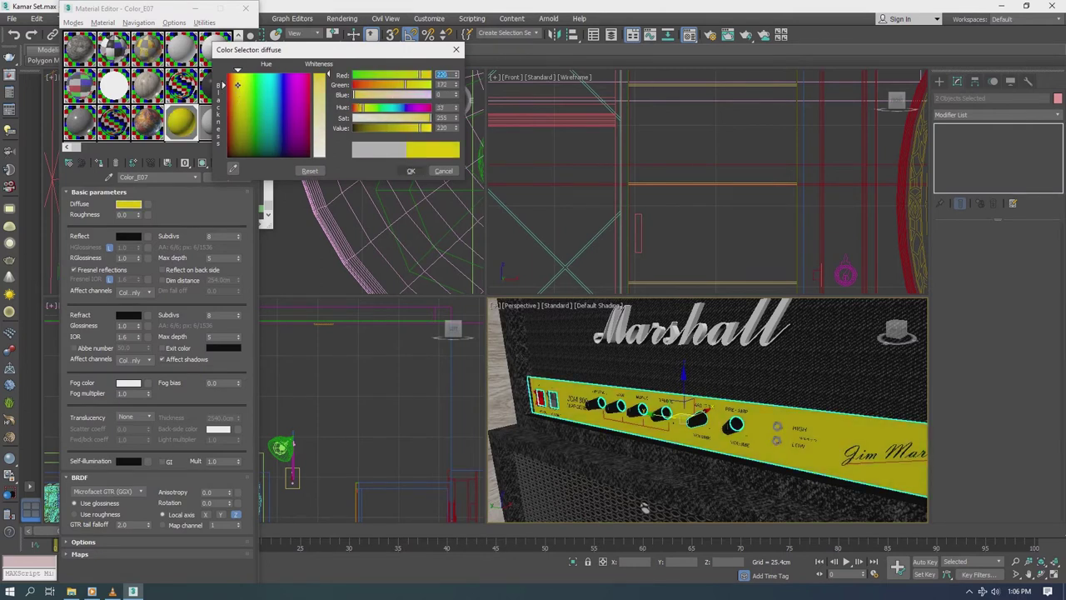
pyautogui.press('Return')
pyautogui.click(73, 270)
pyautogui.click(128, 236)
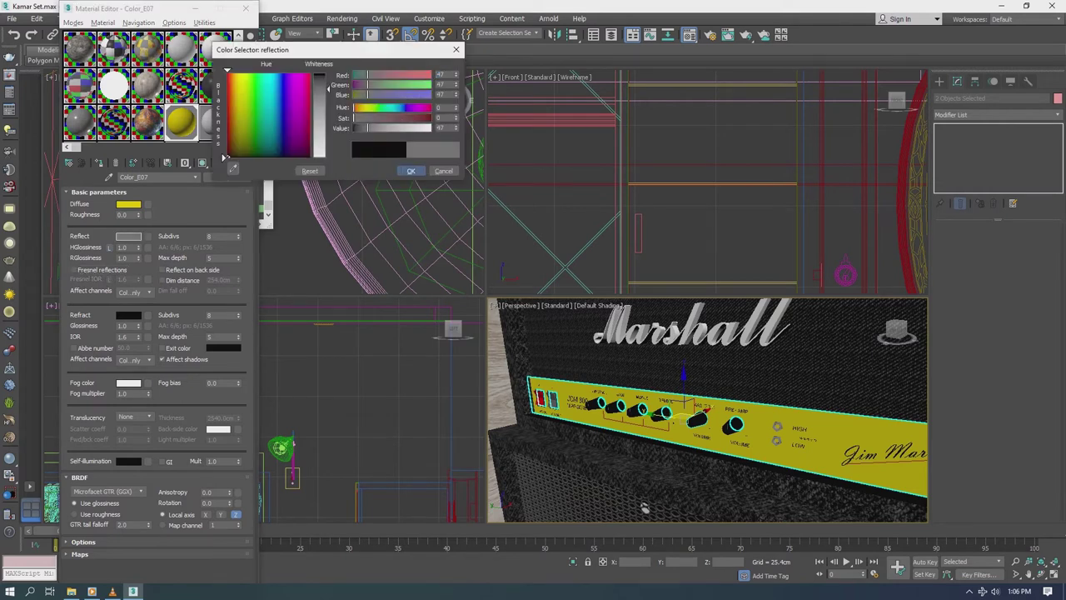
pyautogui.press('Return')
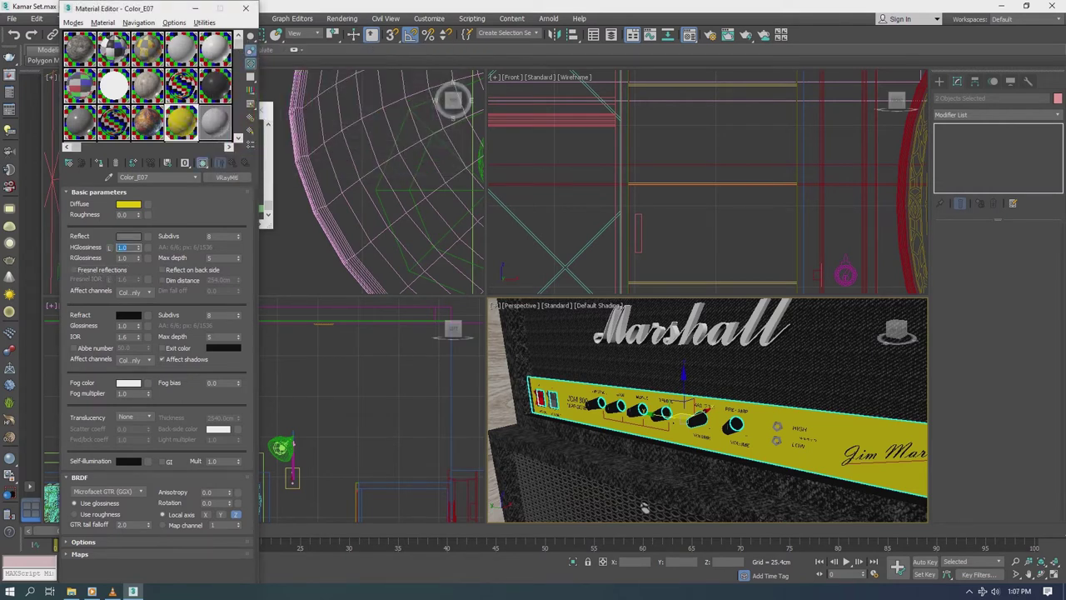
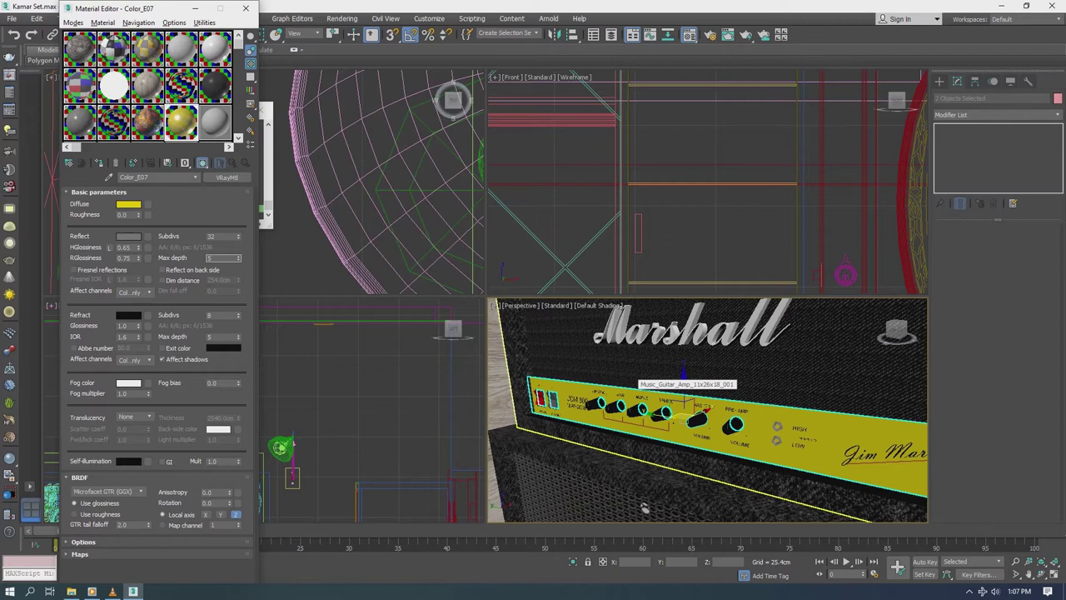
# Step: Select the amp and the Group_072 cabinet and load multi_skp3566_001 into the Material Editor
pyautogui.click(698, 417)
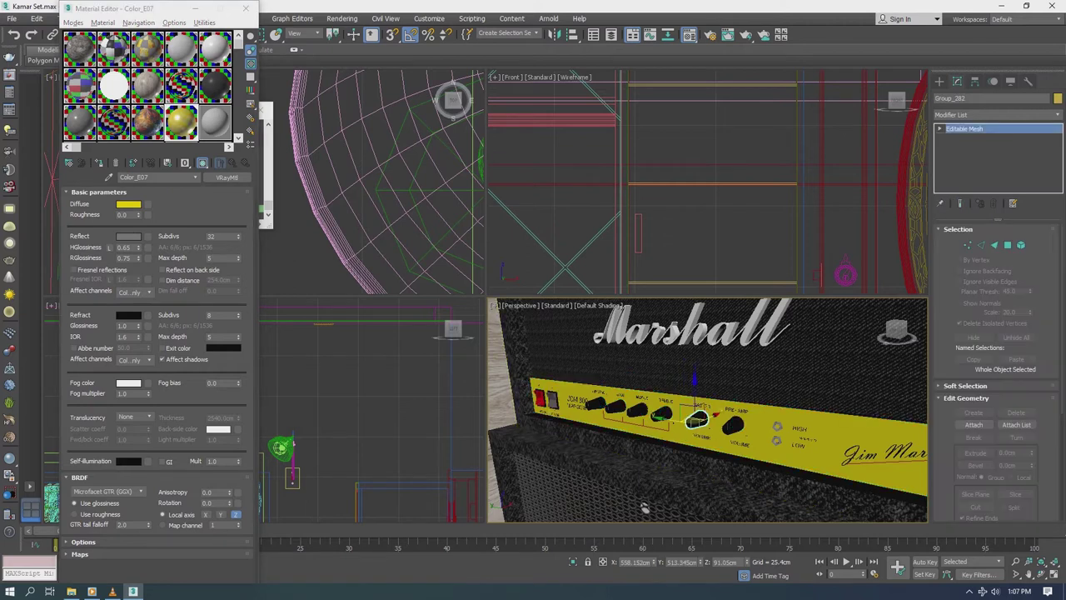
pyautogui.press('z')
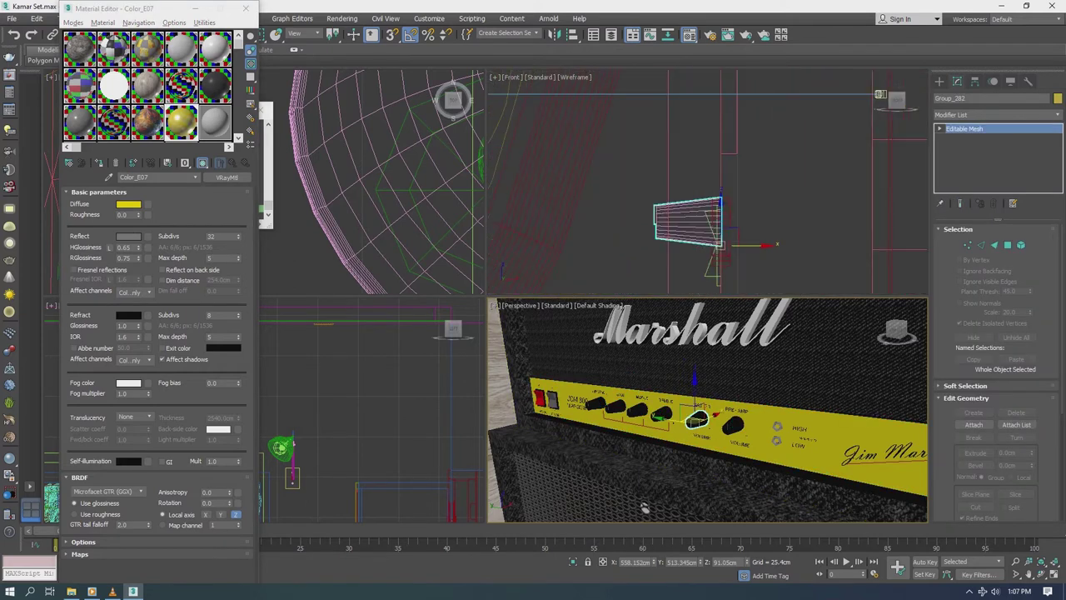
pyautogui.click(644, 507)
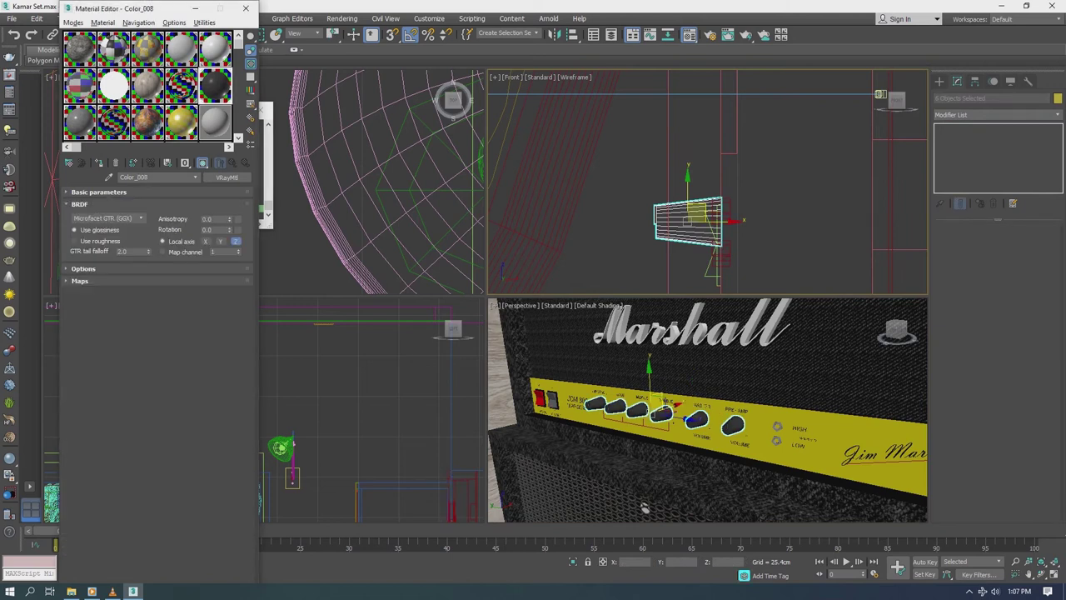
pyautogui.press('z')
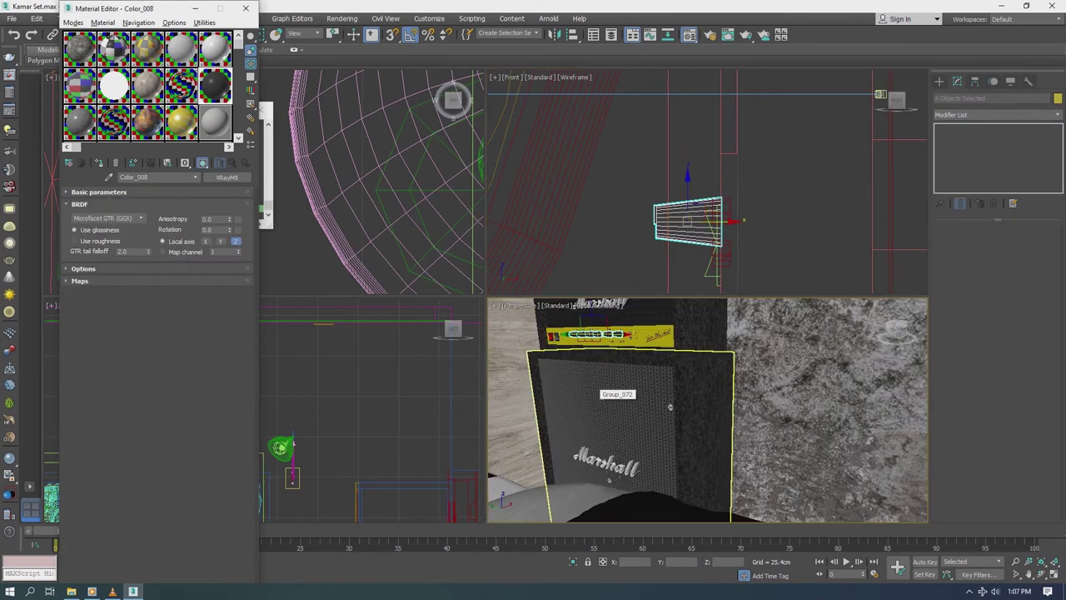
pyautogui.click(670, 406)
pyautogui.scroll(-5, 670, 406)
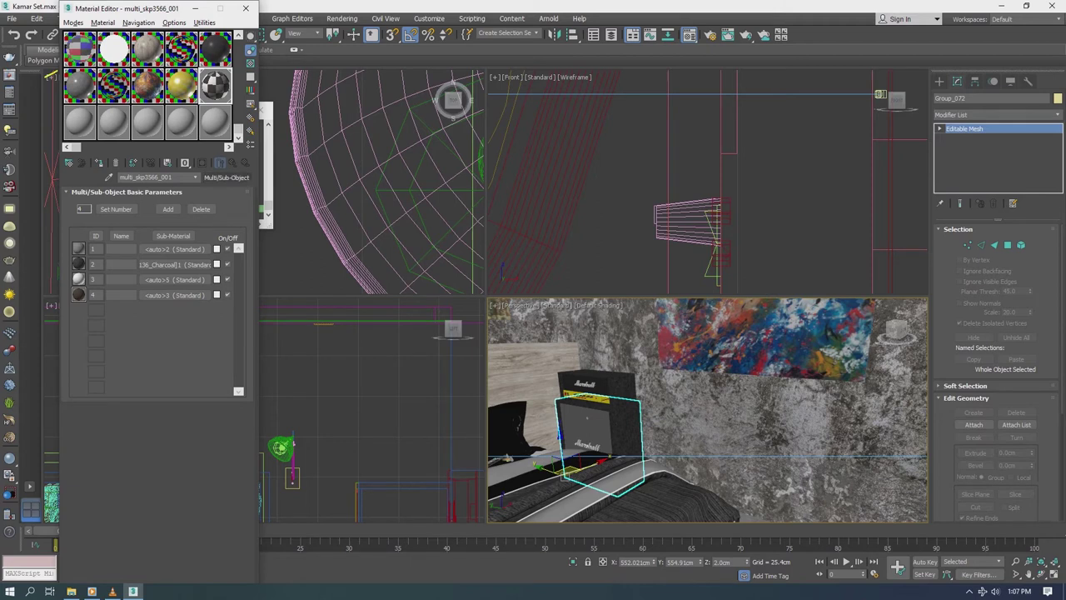
# Step: Make the sub-material a VRayMtl with the Sprei mehendi fabric diffuse map shown in viewport
pyautogui.click(226, 177)
pyautogui.doubleClick(450, 393)
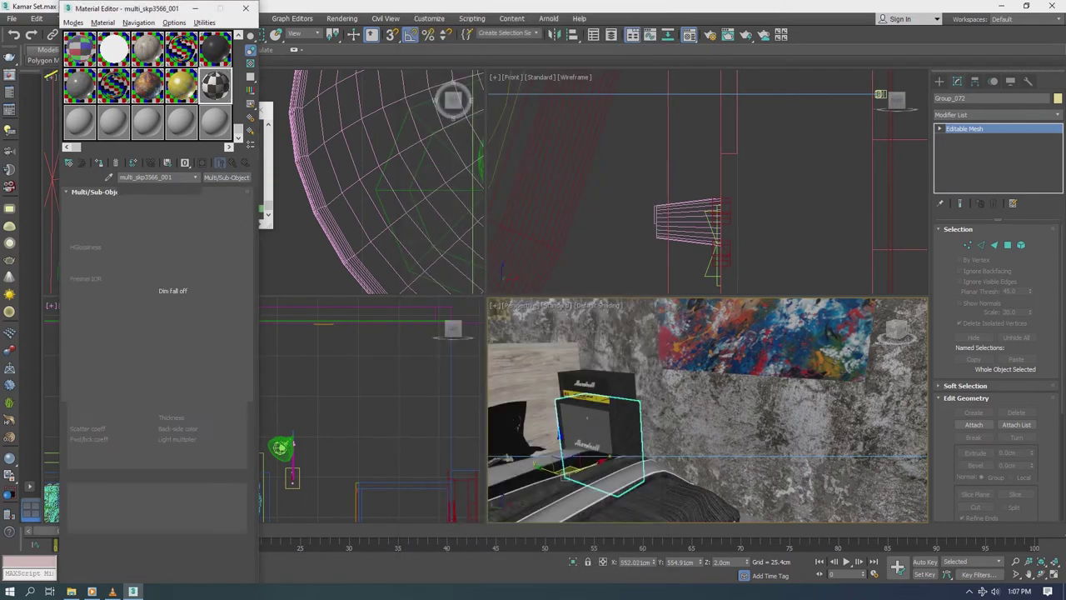
pyautogui.click(146, 204)
pyautogui.doubleClick(450, 162)
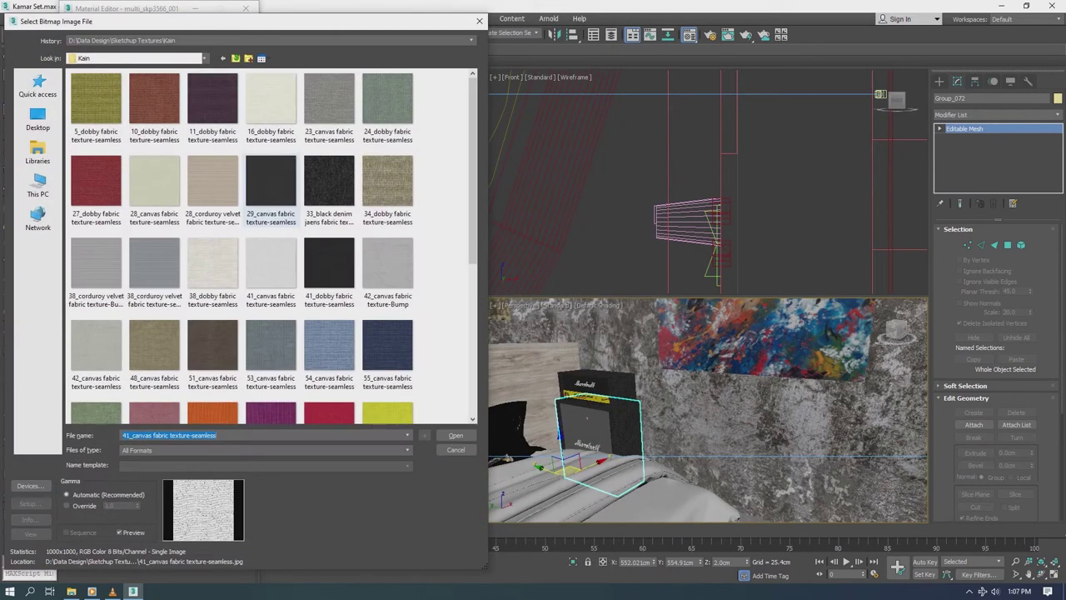
pyautogui.click(200, 58)
pyautogui.click(125, 239)
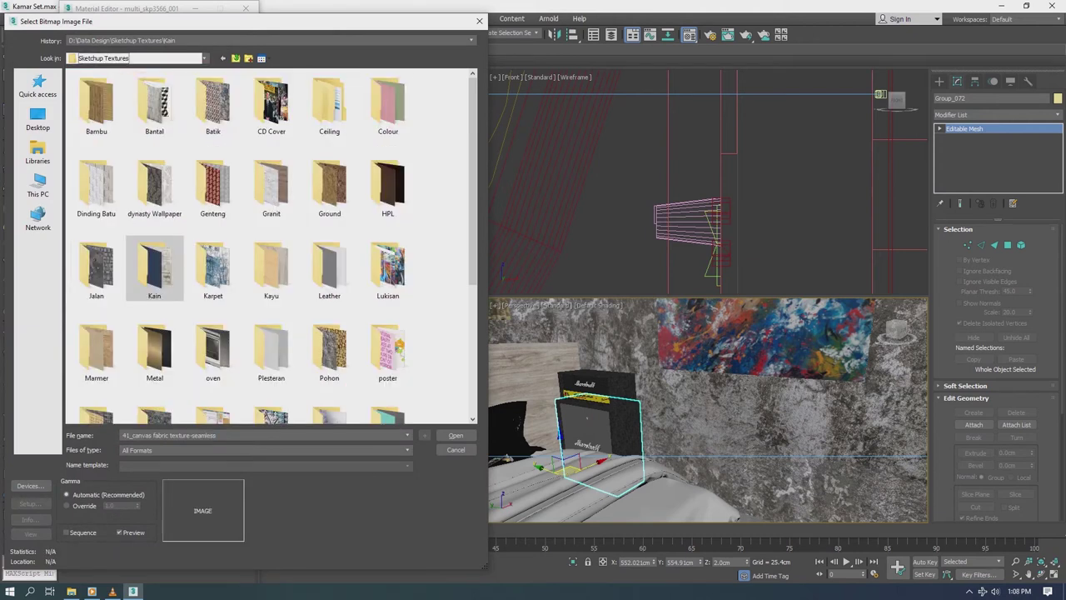
pyautogui.scroll(-3, 219, 226)
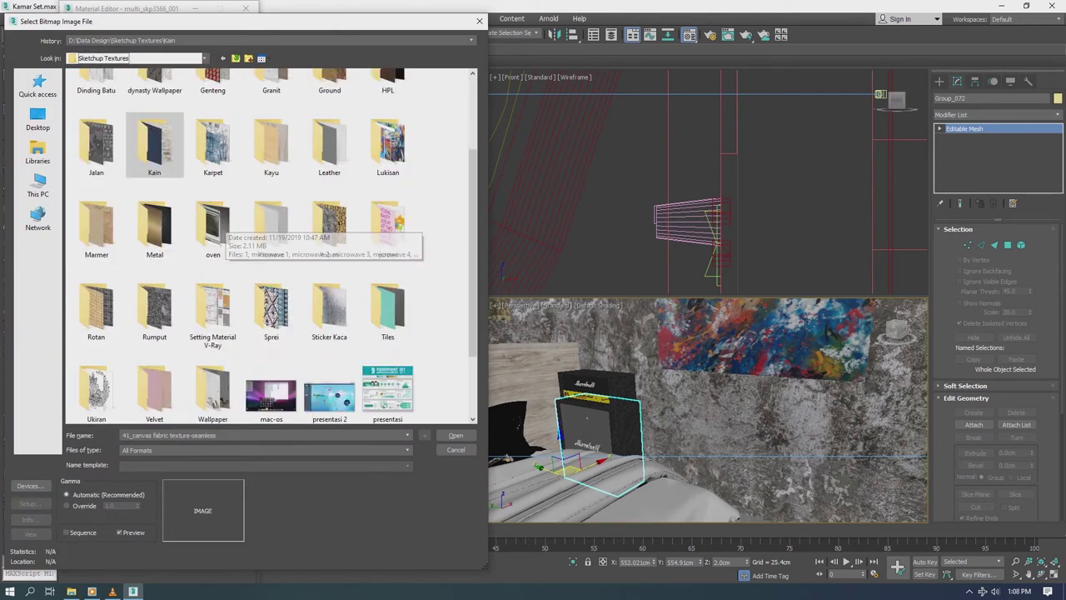
pyautogui.doubleClick(270, 308)
pyautogui.click(329, 181)
pyautogui.click(456, 434)
pyautogui.click(202, 163)
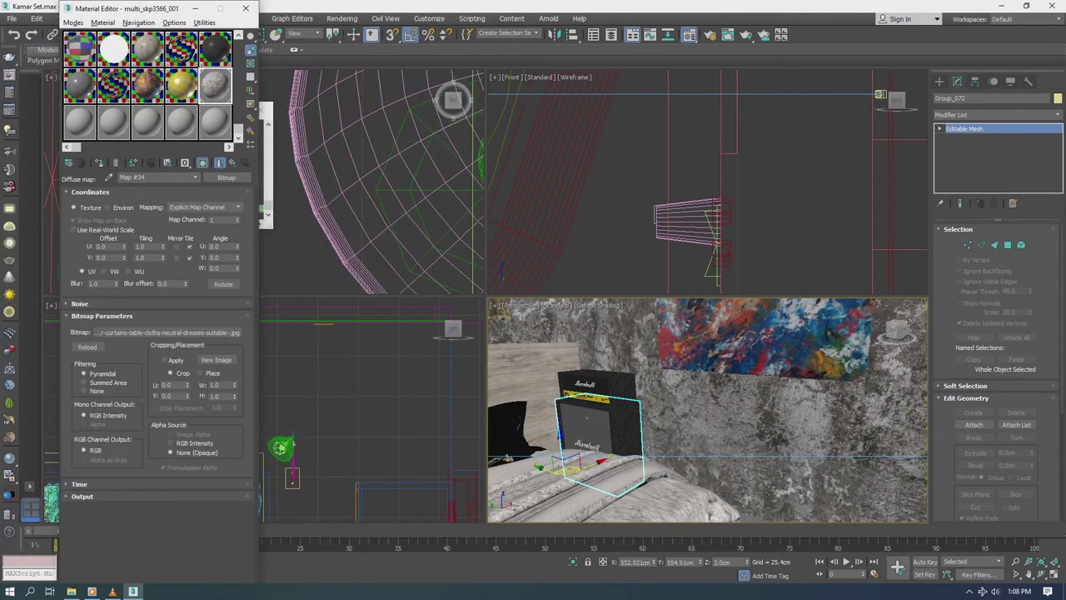
# Step: Load 42_canvas fabric texture-Bump.jpg from the Kain folder into the Bump slot
pyautogui.click(195, 177)
pyautogui.click(143, 188)
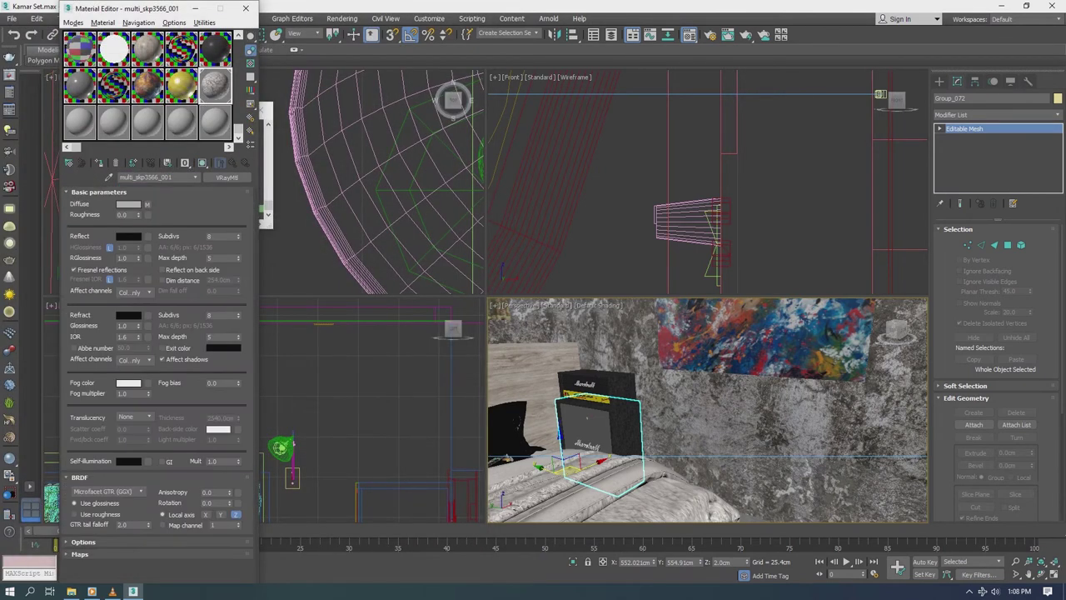
pyautogui.doubleClick(214, 84)
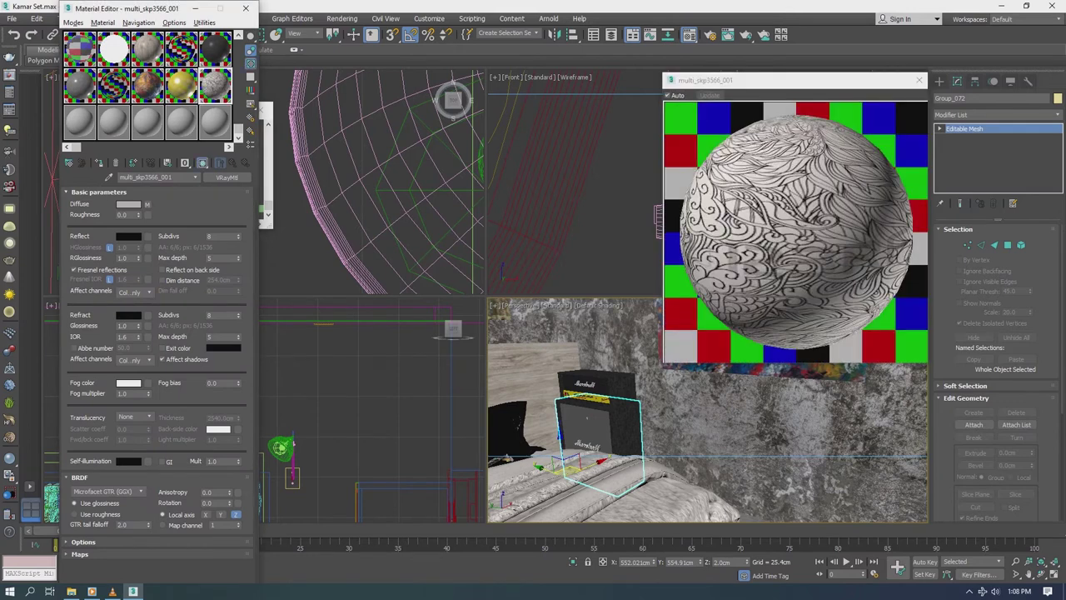
pyautogui.click(98, 192)
pyautogui.click(79, 228)
pyautogui.click(192, 395)
pyautogui.doubleClick(439, 116)
pyautogui.click(204, 58)
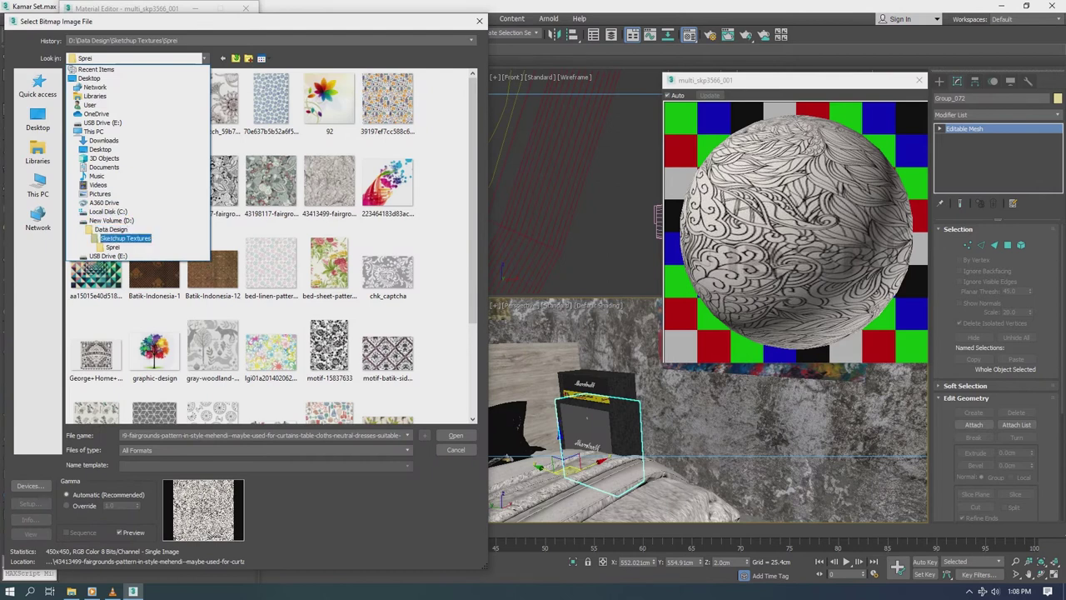
pyautogui.click(125, 239)
pyautogui.doubleClick(274, 208)
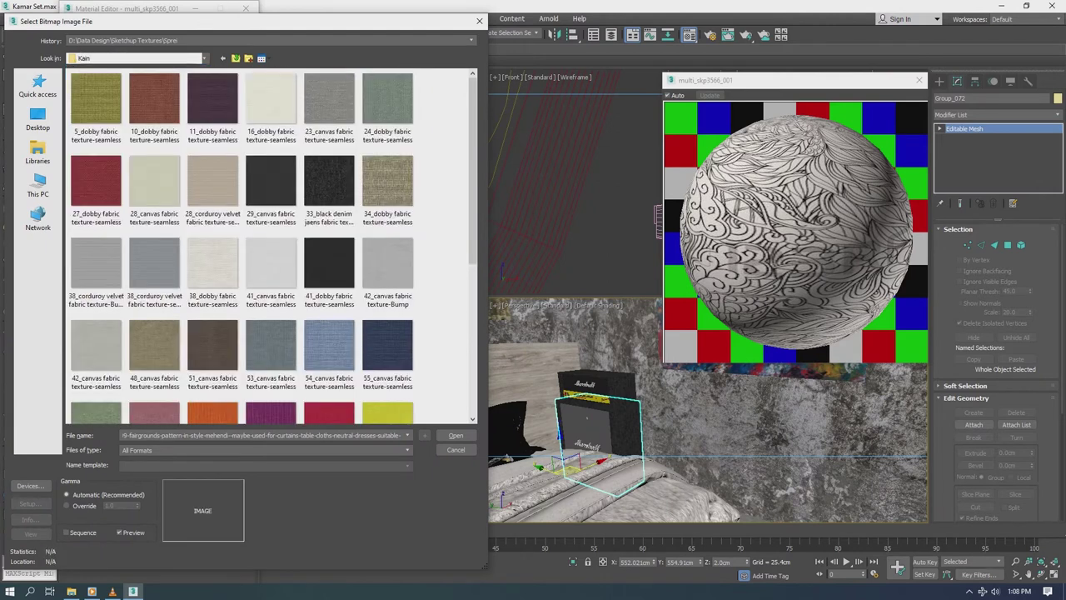
pyautogui.click(388, 265)
pyautogui.doubleClick(388, 265)
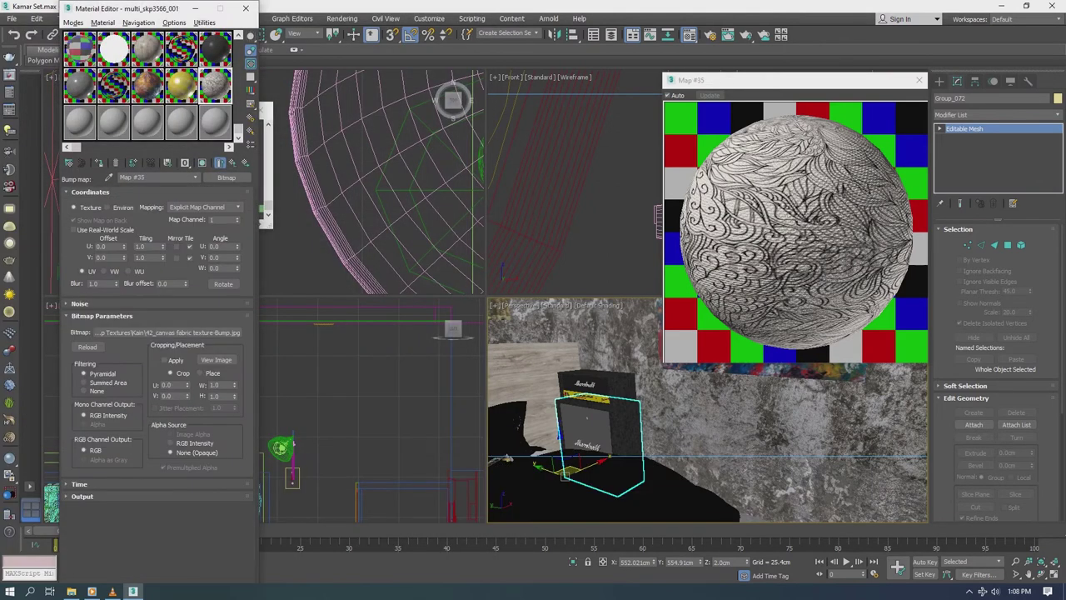
pyautogui.click(219, 163)
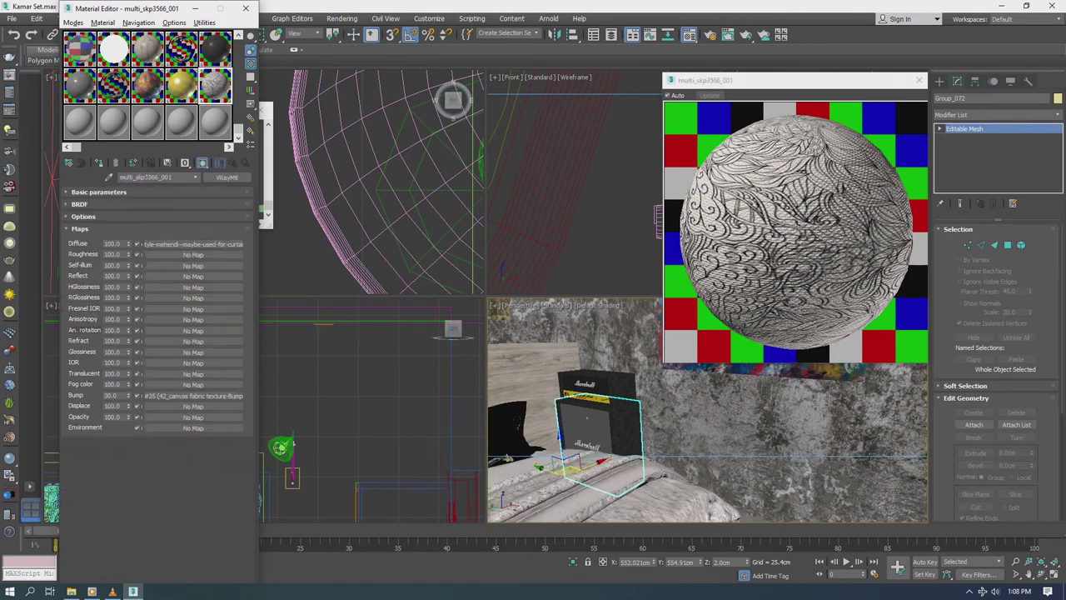
# Step: Give the bed cover an 80 cm Box UVW Map and convert it to Editable Poly
pyautogui.scroll(-10, 583, 417)
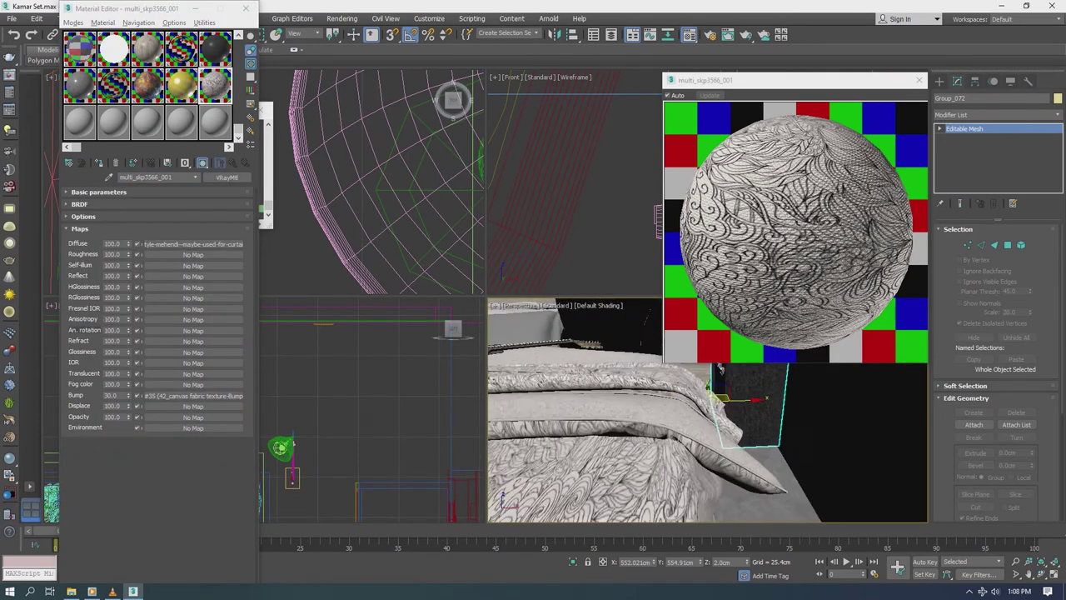
pyautogui.keyDown('alt'); pyautogui.moveTo(798, 375); pyautogui.dragTo(884, 382, button='middle'); pyautogui.keyUp('alt')
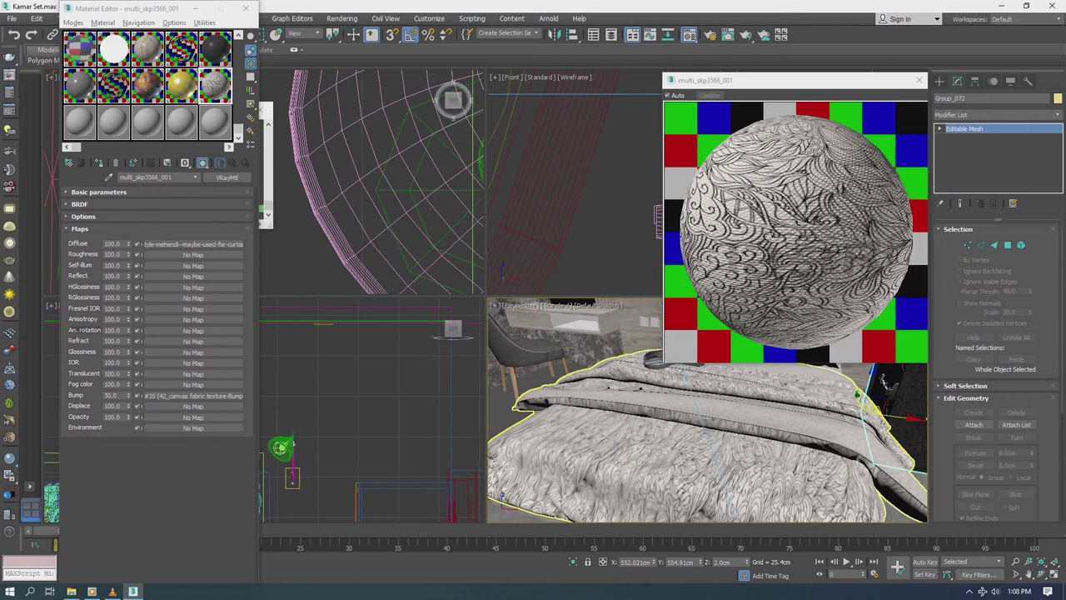
pyautogui.click(739, 417)
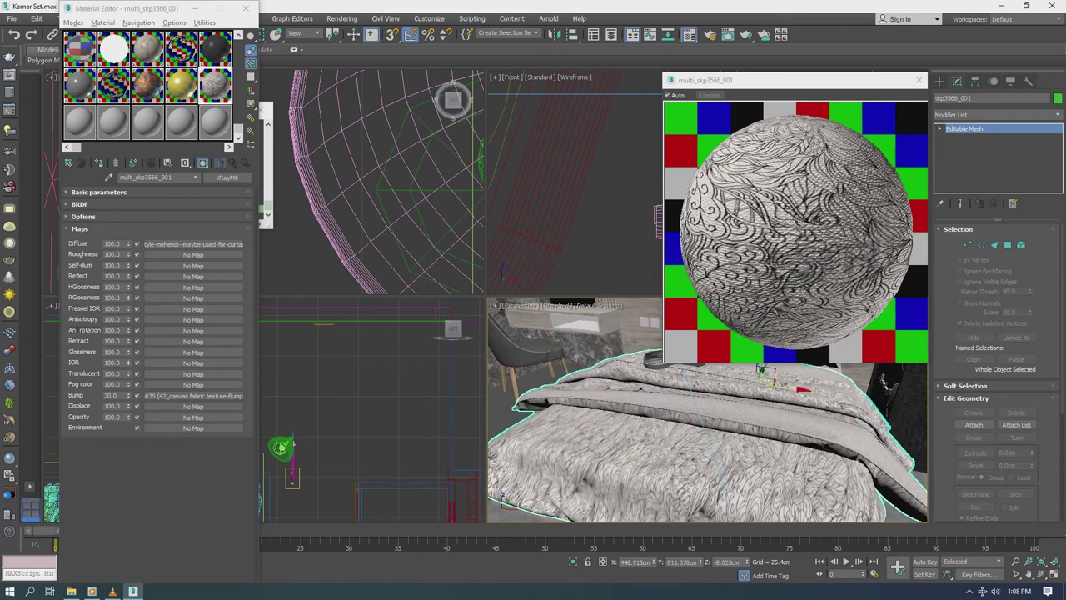
pyautogui.click(996, 114)
pyautogui.click(991, 440)
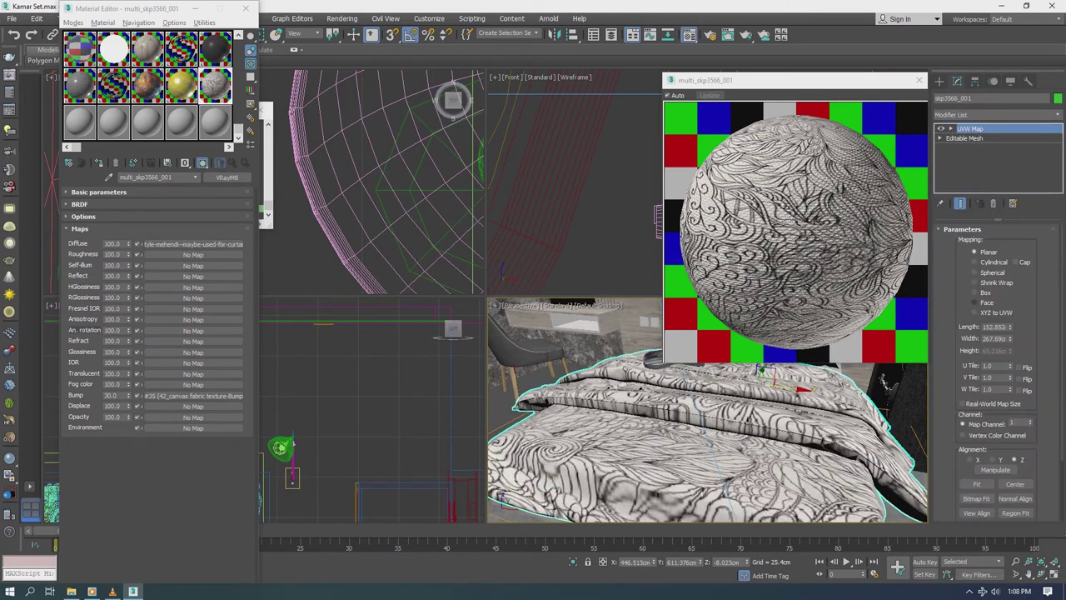
pyautogui.click(975, 292)
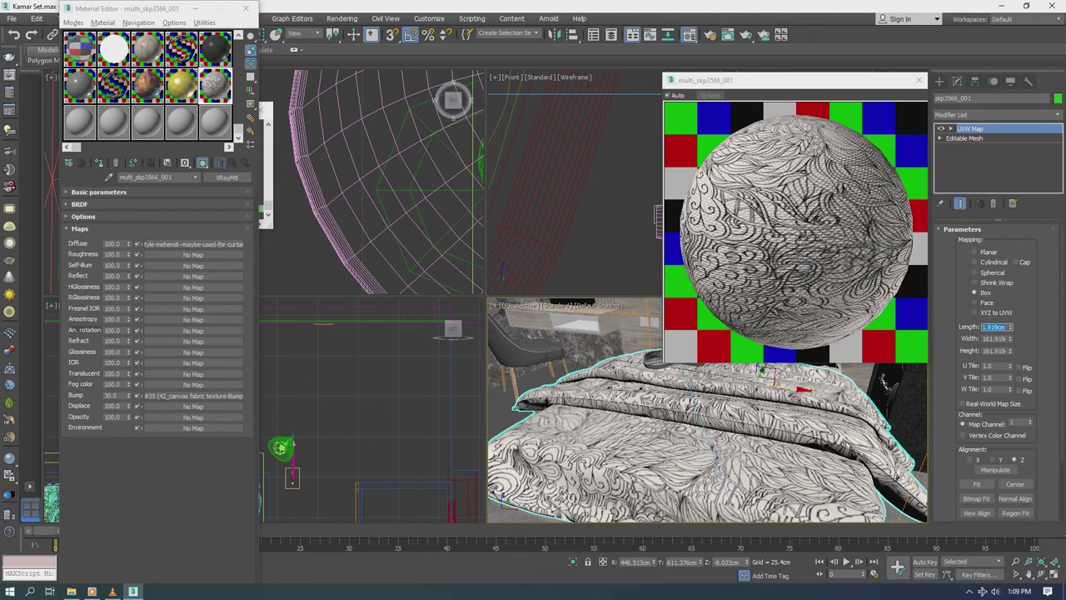
pyautogui.press('Tab')
pyautogui.press('Tab')
pyautogui.write('80')
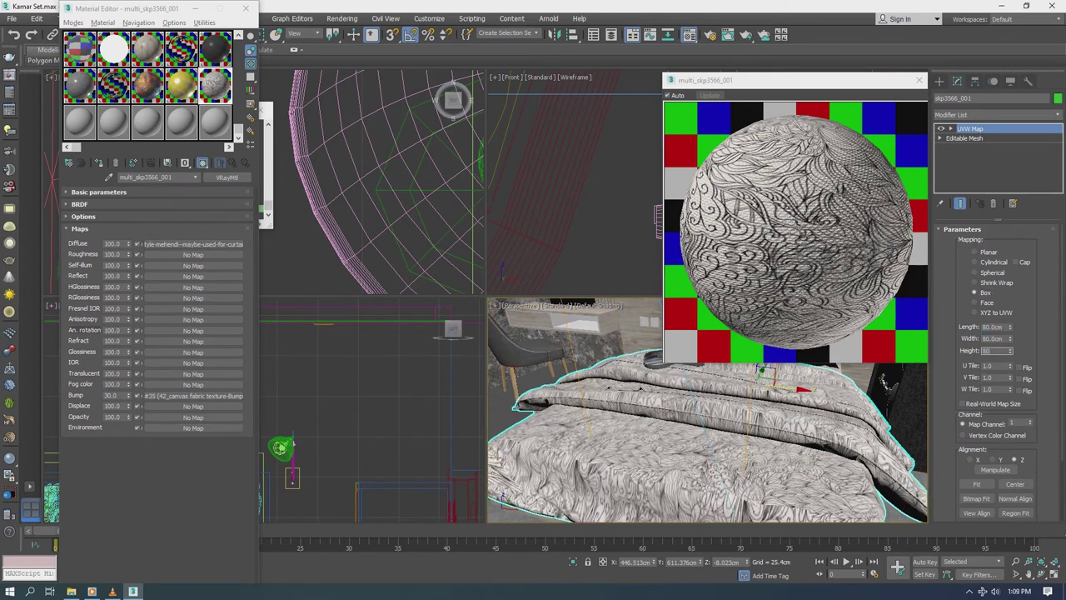
pyautogui.rightClick(722, 421)
pyautogui.click(875, 529)
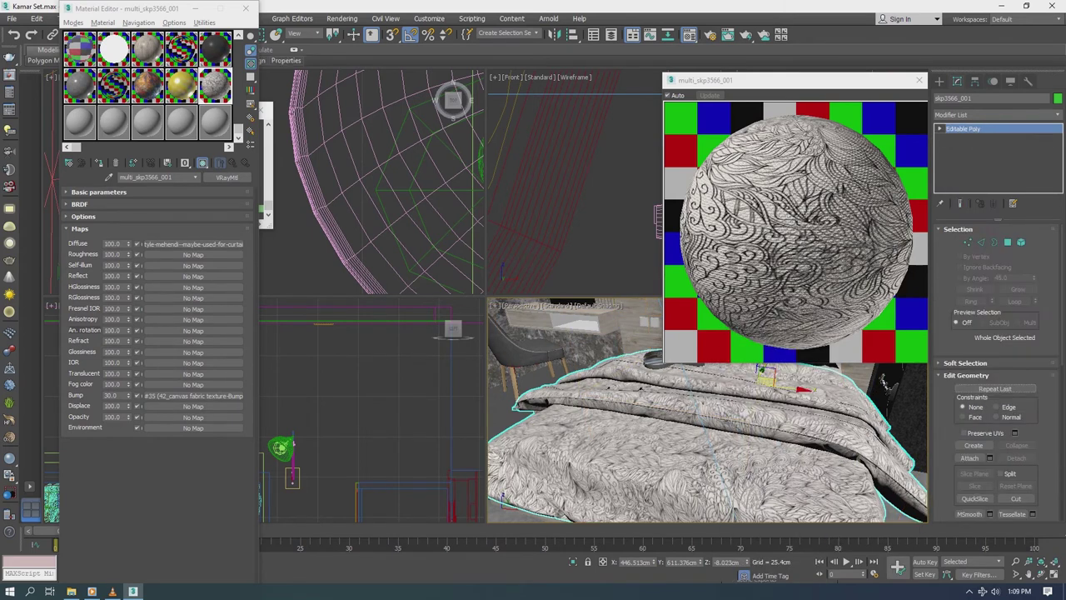
# Step: Select the pillows and convert them to Editable Poly
pyautogui.keyDown('alt'); pyautogui.moveTo(921, 424); pyautogui.dragTo(923, 482, button='middle'); pyautogui.keyUp('alt')
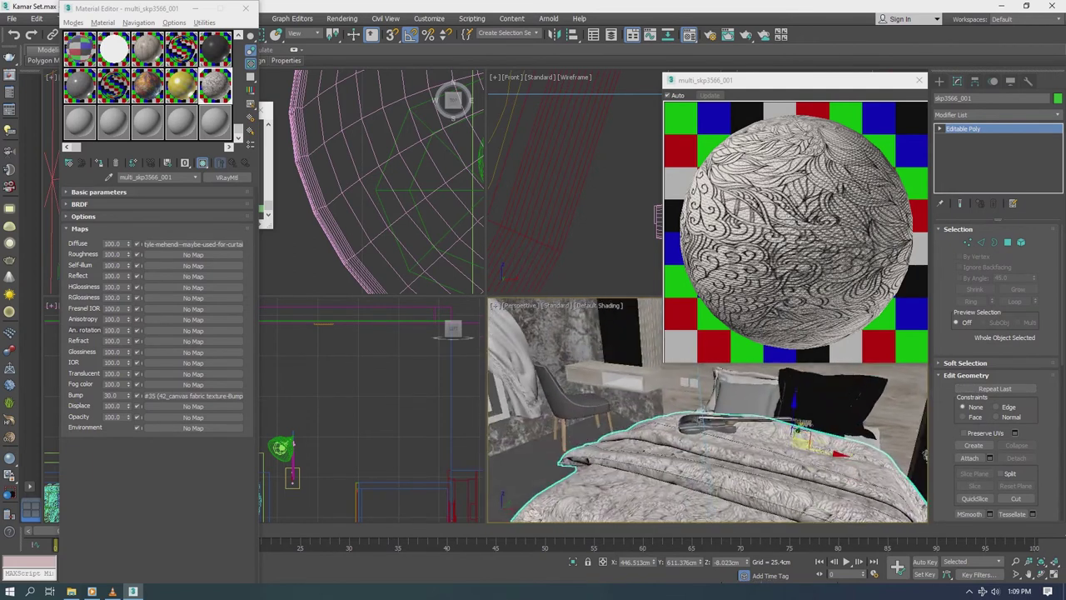
pyautogui.click(833, 416)
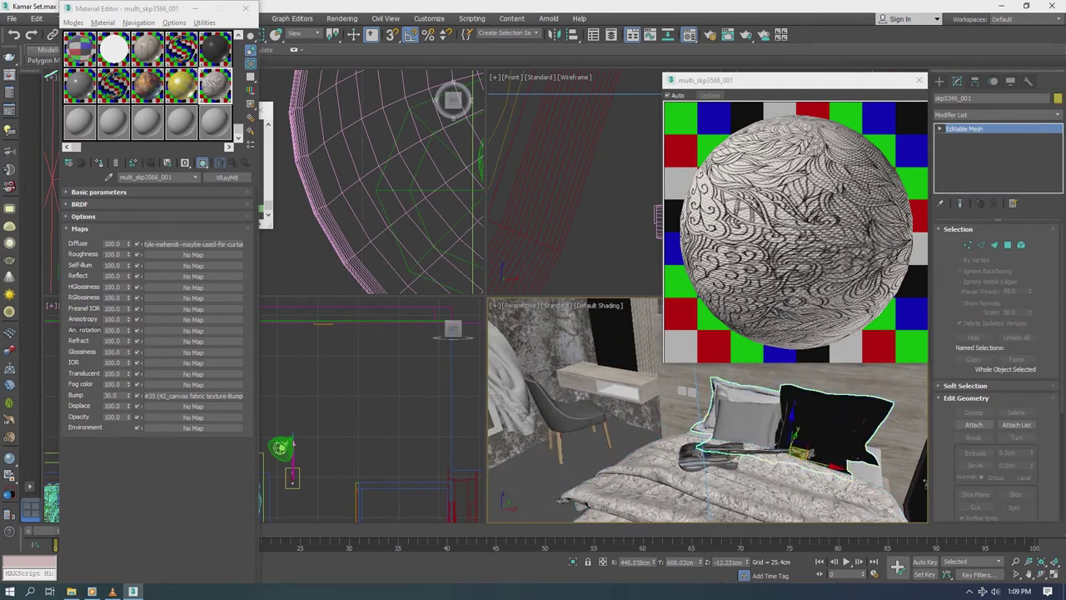
pyautogui.scroll(2, 826, 406)
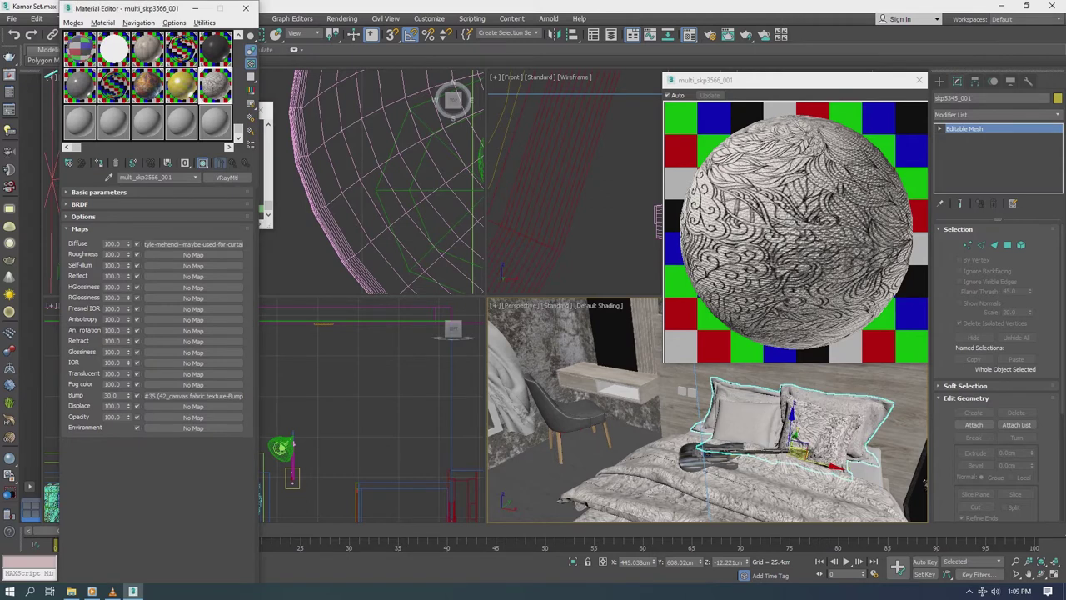
pyautogui.scroll(2, 825, 406)
pyautogui.rightClick(825, 405)
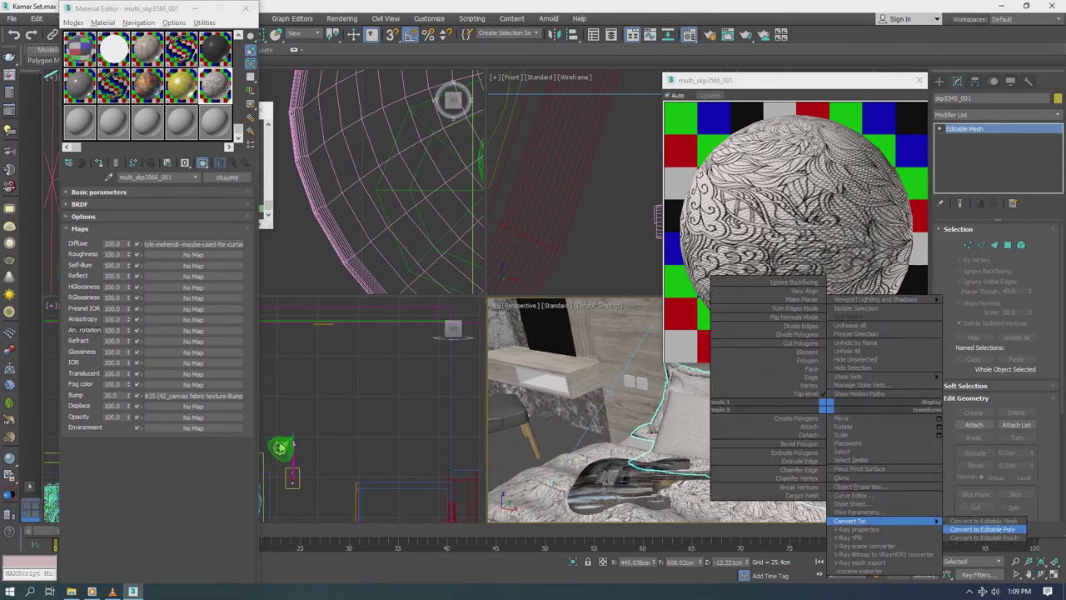
pyautogui.click(995, 114)
pyautogui.scroll(-10, 996, 341)
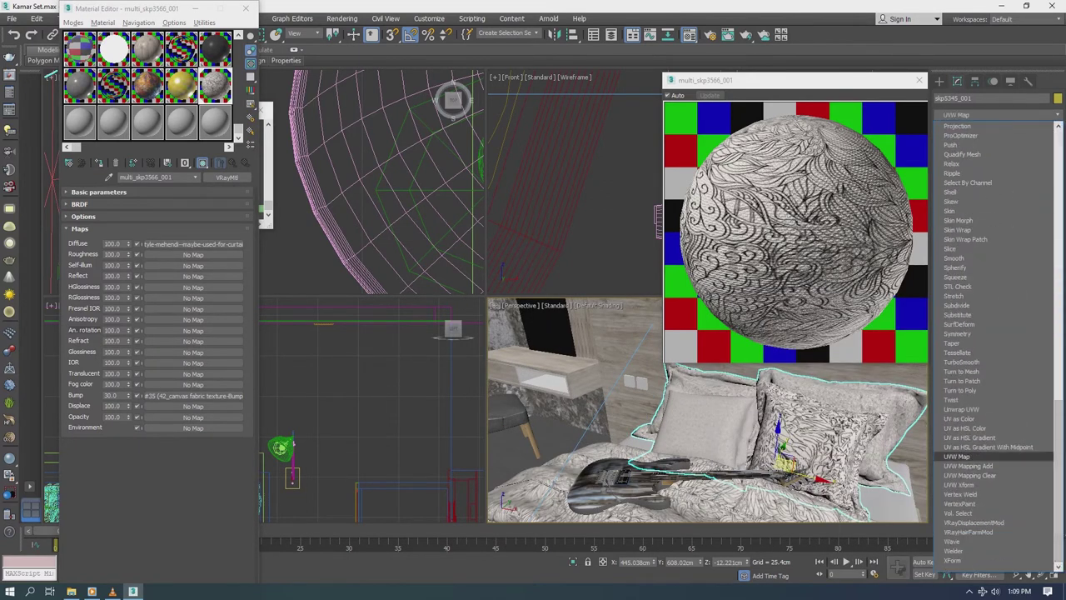
# Step: Add an 80 × 80 Box UVW Map to the pillows and convert them to Editable Poly
pyautogui.click(959, 456)
pyautogui.click(974, 292)
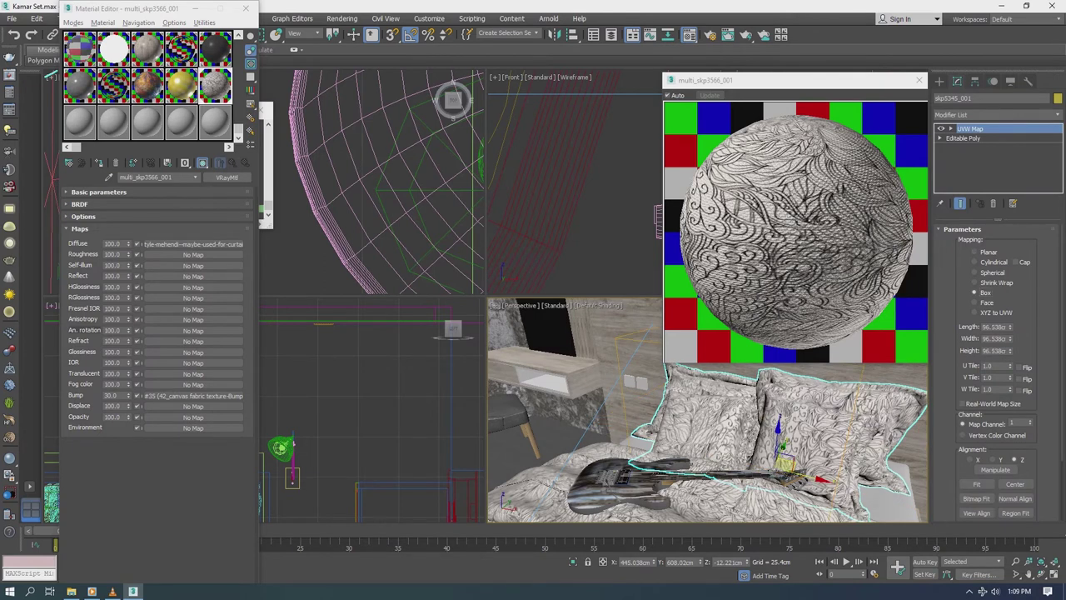
pyautogui.press('Tab')
pyautogui.write('80')
pyautogui.press('Tab')
pyautogui.write('80')
pyautogui.rightClick(789, 406)
pyautogui.click(945, 533)
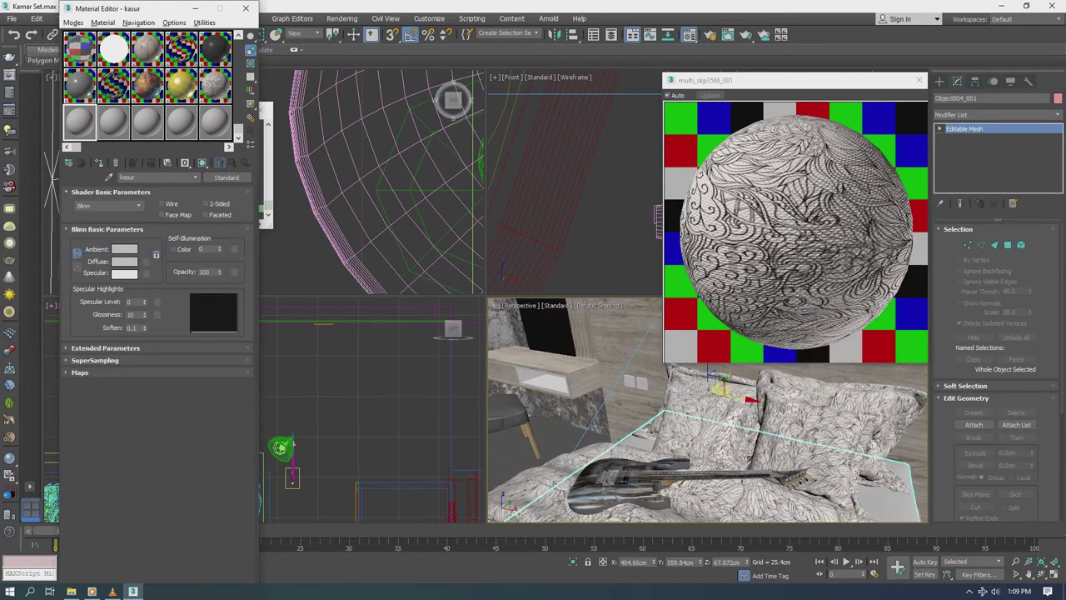
# Step: Convert the kasur material to a VRayMtl
pyautogui.click(226, 177)
pyautogui.doubleClick(450, 389)
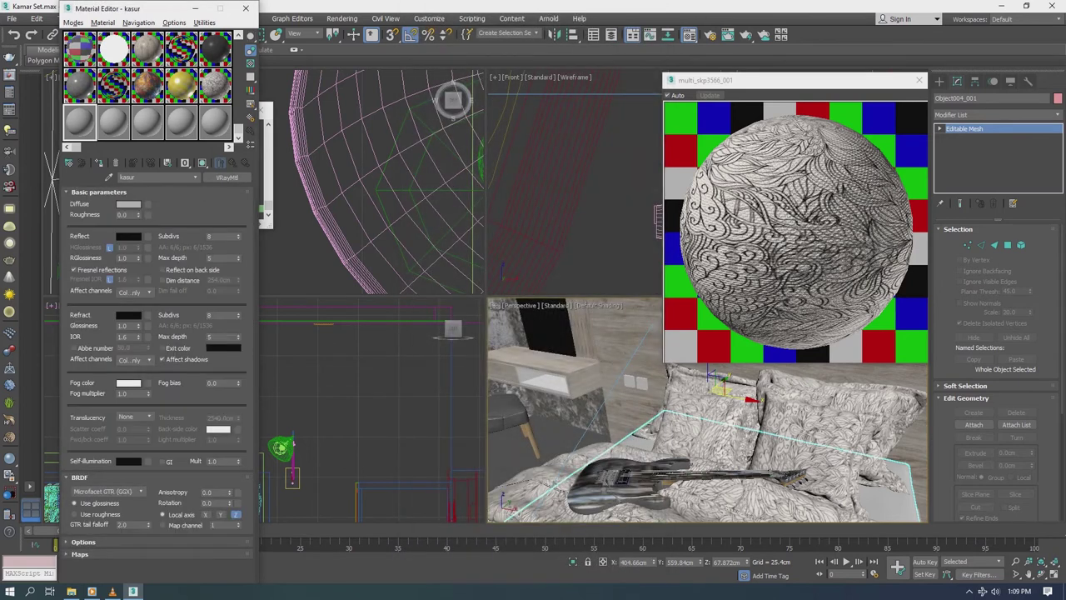
pyautogui.click(128, 203)
pyautogui.press('Escape')
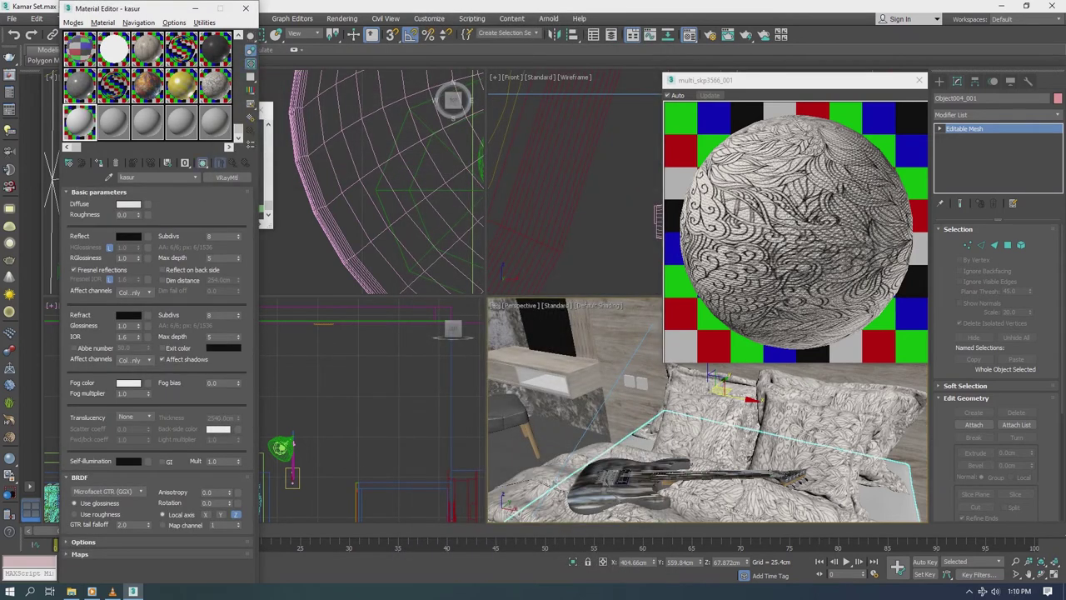
# Step: Load the 41_canvas fabric texture as kasur's bump map
pyautogui.click(98, 192)
pyautogui.click(79, 228)
pyautogui.click(192, 384)
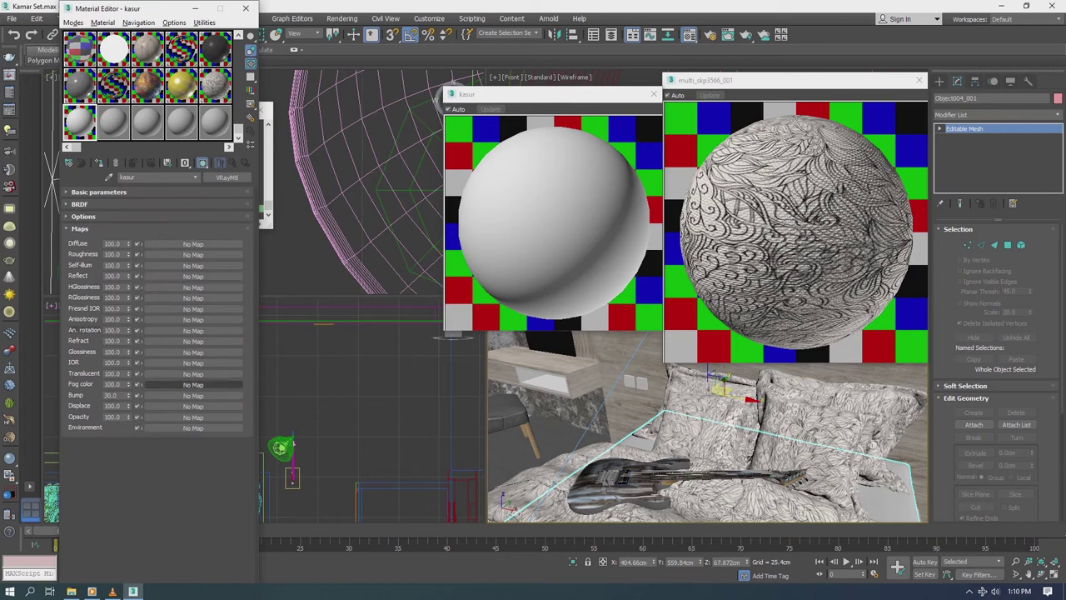
pyautogui.doubleClick(440, 116)
pyautogui.click(271, 100)
pyautogui.click(271, 265)
pyautogui.doubleClick(271, 265)
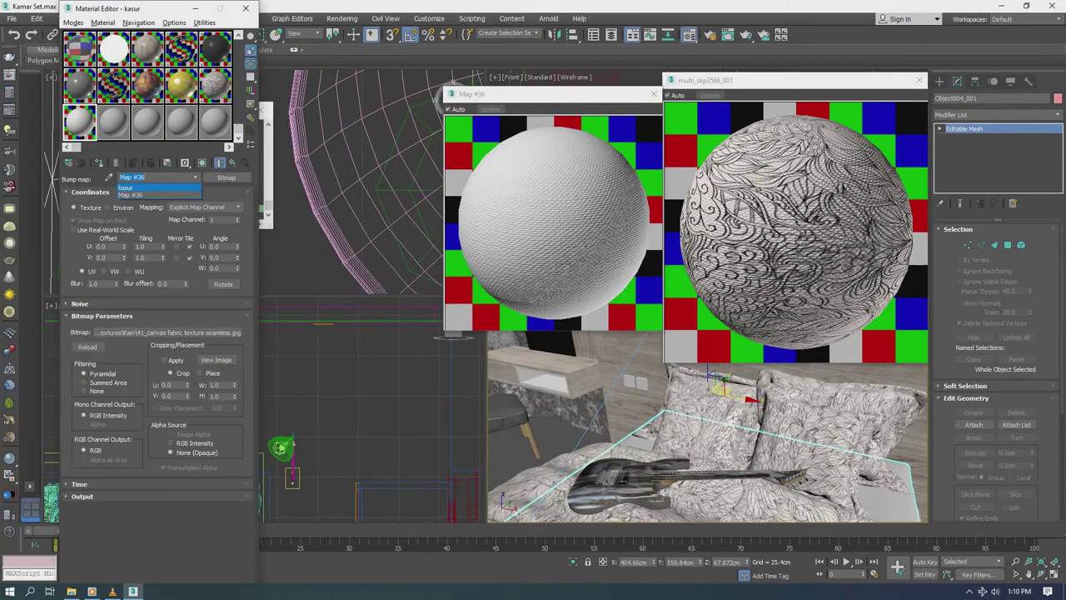
pyautogui.press('Up')
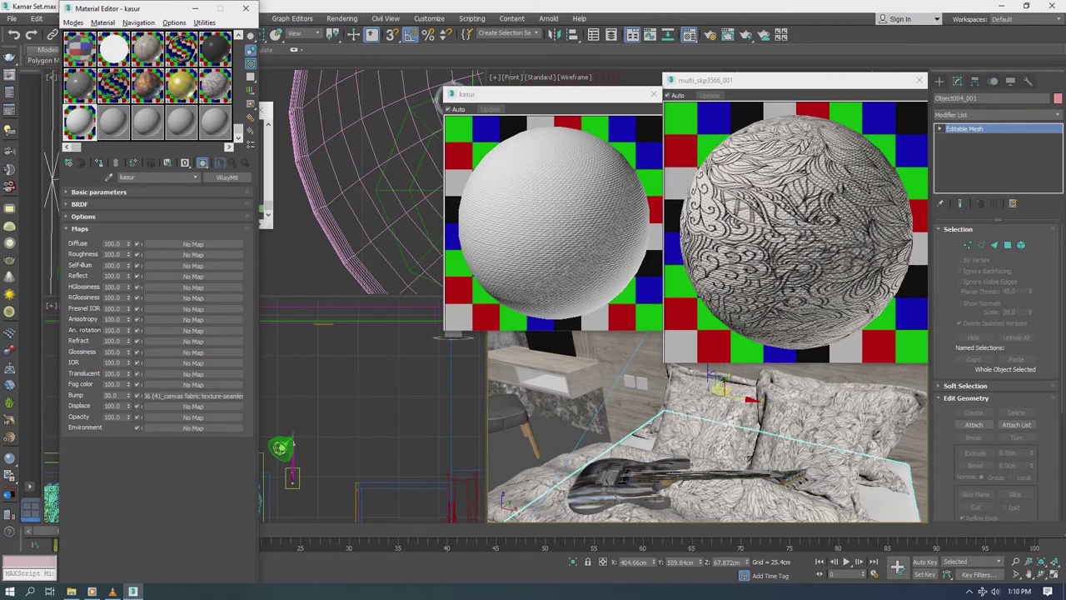
# Step: Box-map the bed Object004_001 at 40 cm and collapse its stack to Editable Poly
pyautogui.click(998, 114)
pyautogui.scroll(-5, 967, 334)
pyautogui.scroll(-5, 966, 417)
pyautogui.click(958, 456)
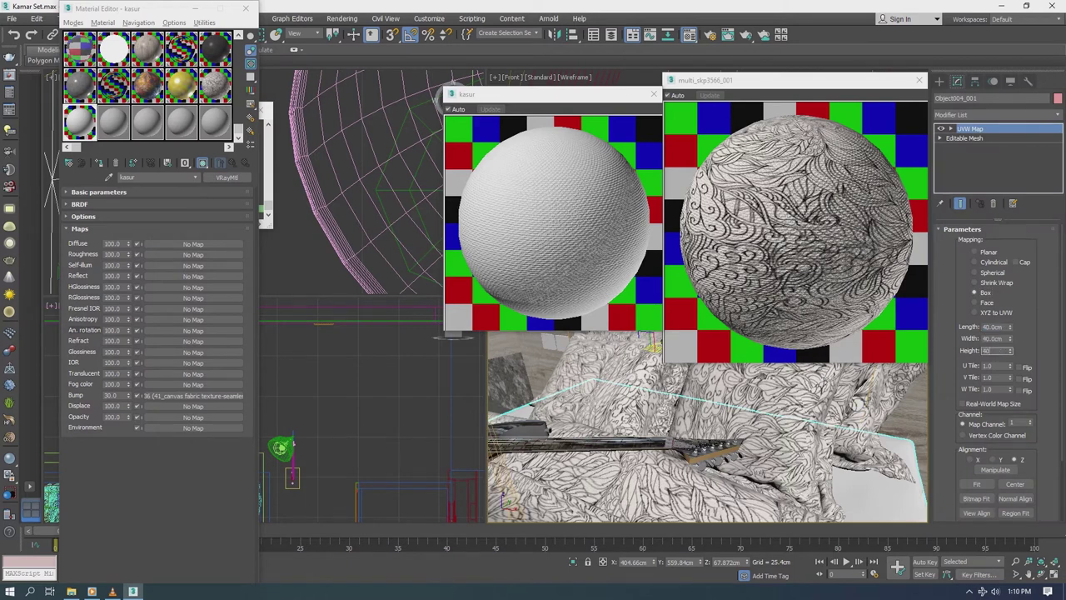
pyautogui.rightClick(866, 316)
pyautogui.click(825, 530)
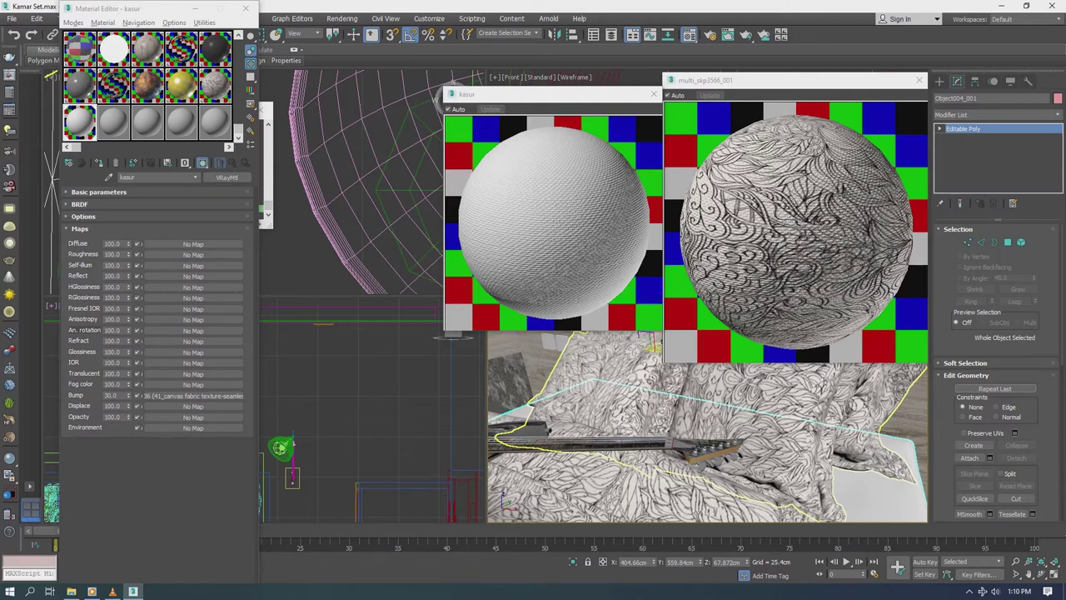
pyautogui.press('z')
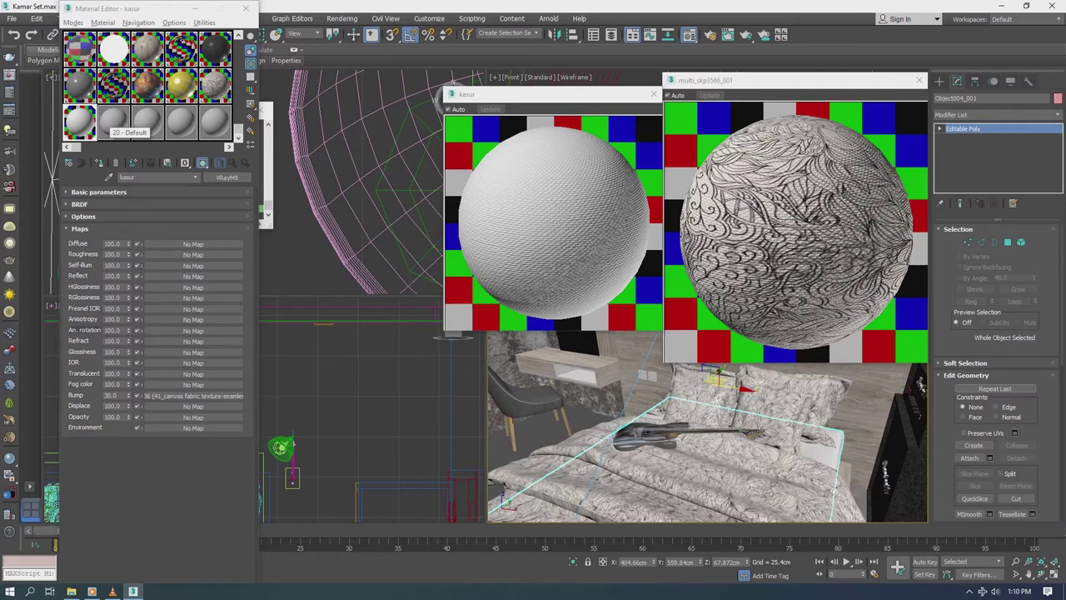
pyautogui.click(112, 124)
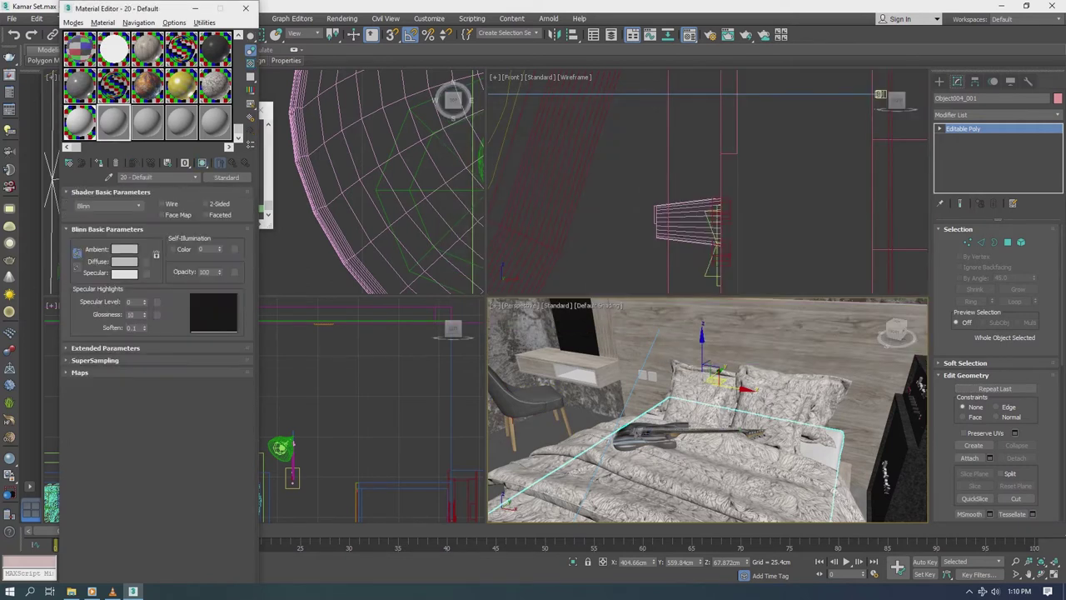
# Step: Turn an empty slot into a VRayMtl named bantal with a bitmap diffuse map
pyautogui.write('p')
pyautogui.click(227, 177)
pyautogui.doubleClick(450, 483)
pyautogui.click(145, 203)
pyautogui.doubleClick(440, 116)
# Step: Browse to the Sprei folder and pick the black-and-white geometric linen texture
pyautogui.scroll(-1, 265, 242)
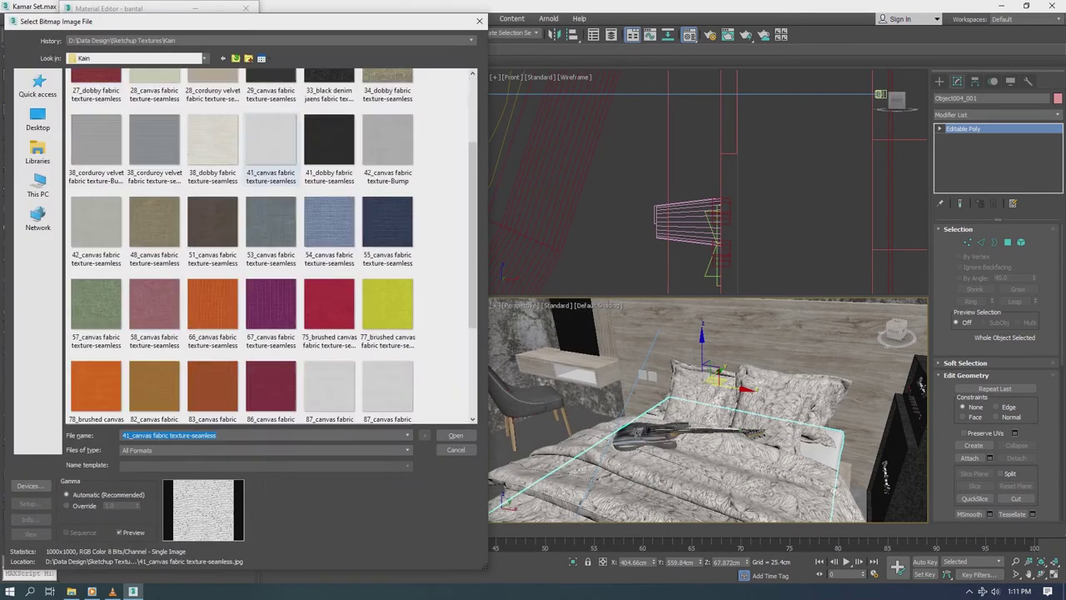
pyautogui.scroll(-3, 264, 244)
pyautogui.scroll(3, 265, 243)
pyautogui.scroll(2, 265, 243)
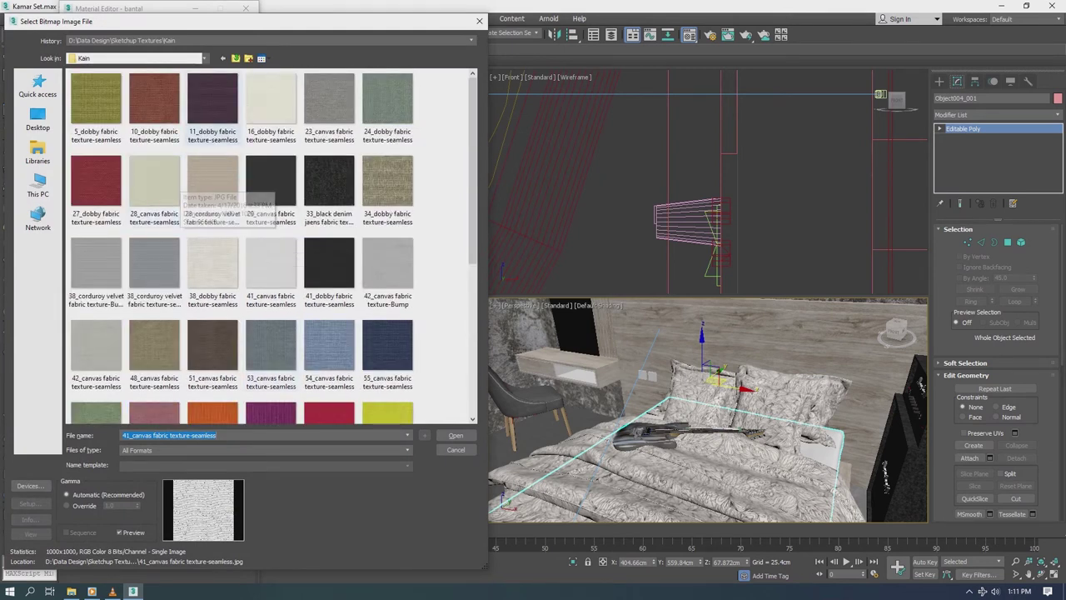
pyautogui.click(137, 58)
pyautogui.click(125, 238)
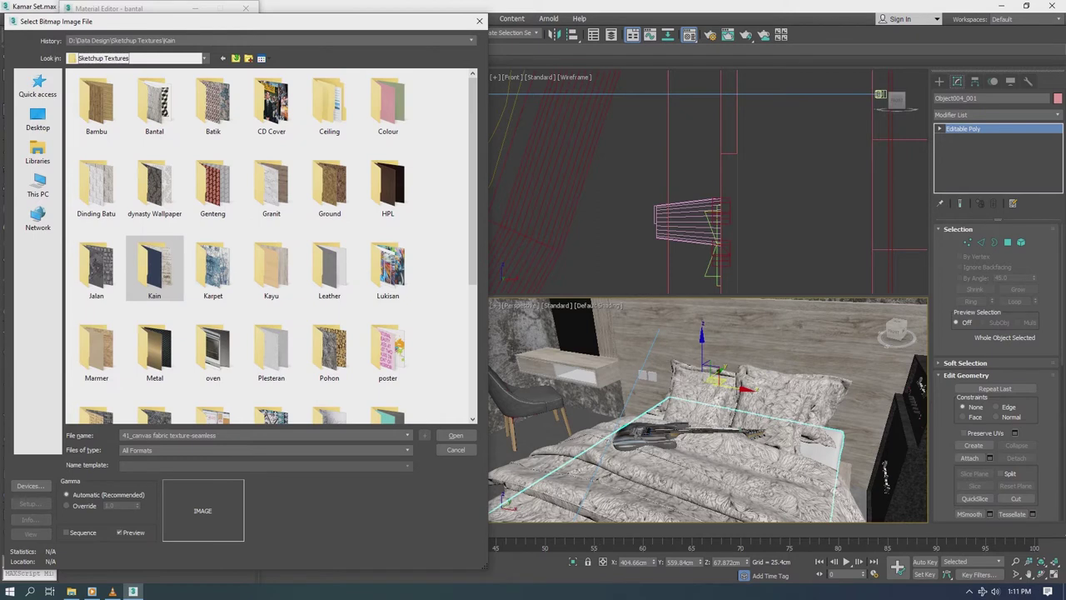
pyautogui.scroll(-2, 154, 266)
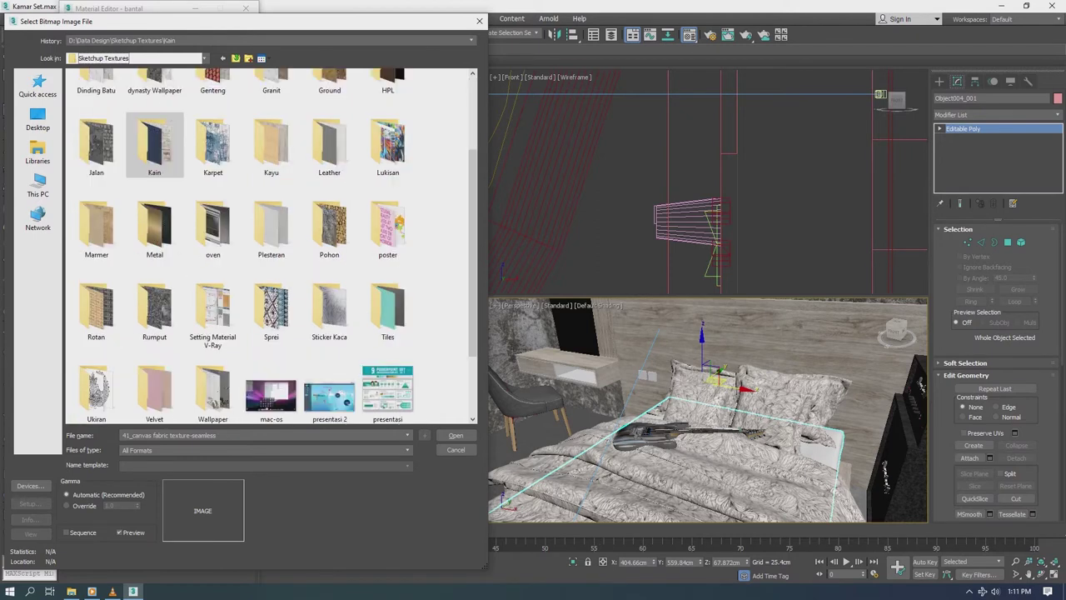
pyautogui.doubleClick(212, 306)
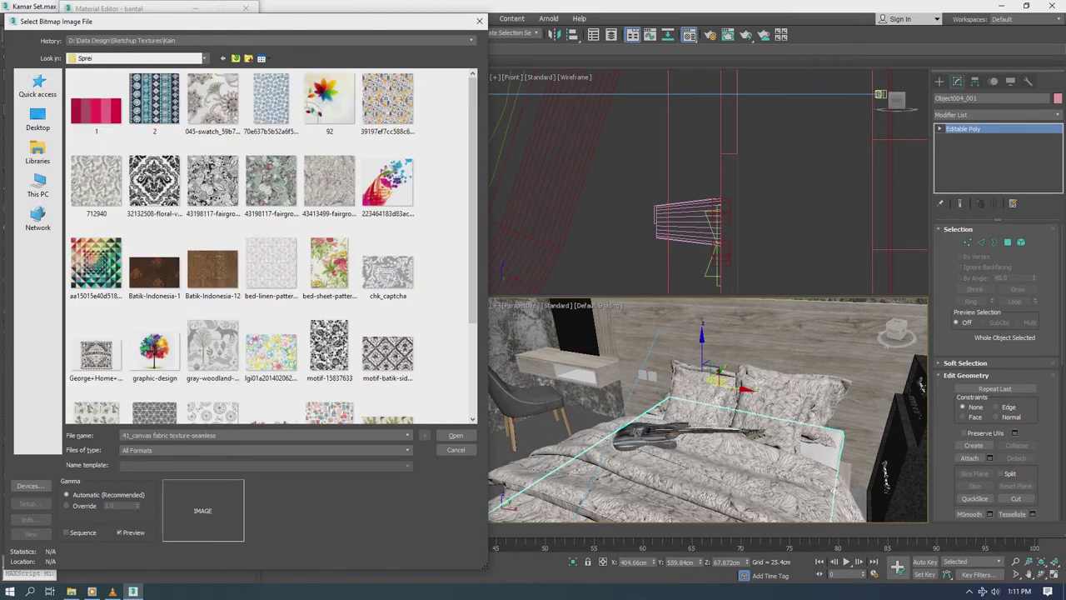
pyautogui.scroll(-2, 250, 317)
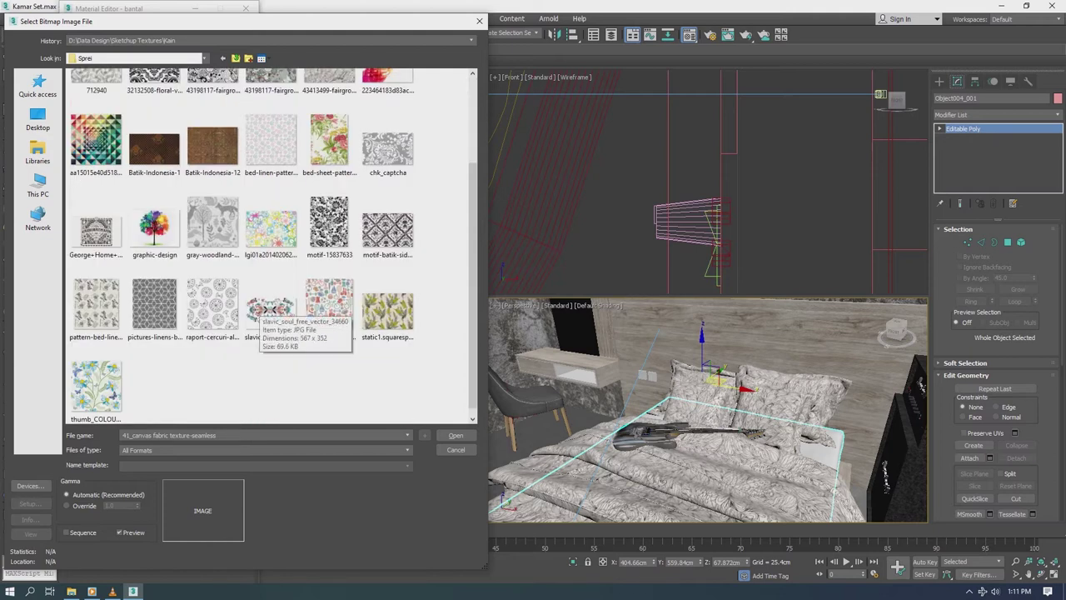
pyautogui.click(154, 304)
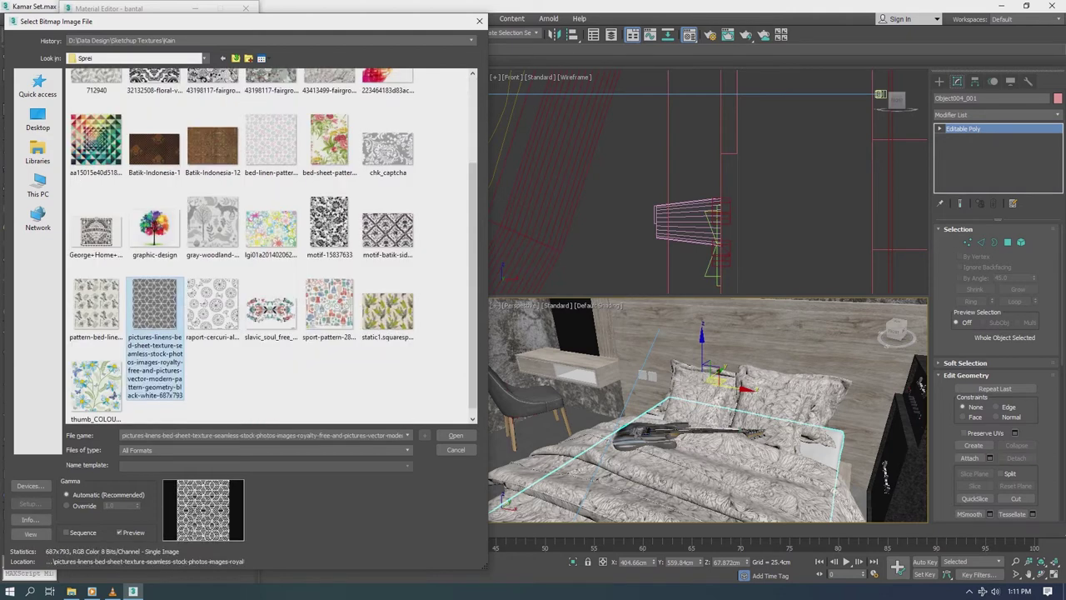
pyautogui.click(456, 435)
# Step: Compare fairgrounds and chk_captcha textures, then load the geometric linen as bantal's diffuse
pyautogui.scroll(2, 271, 250)
pyautogui.click(270, 182)
pyautogui.click(329, 181)
pyautogui.click(271, 182)
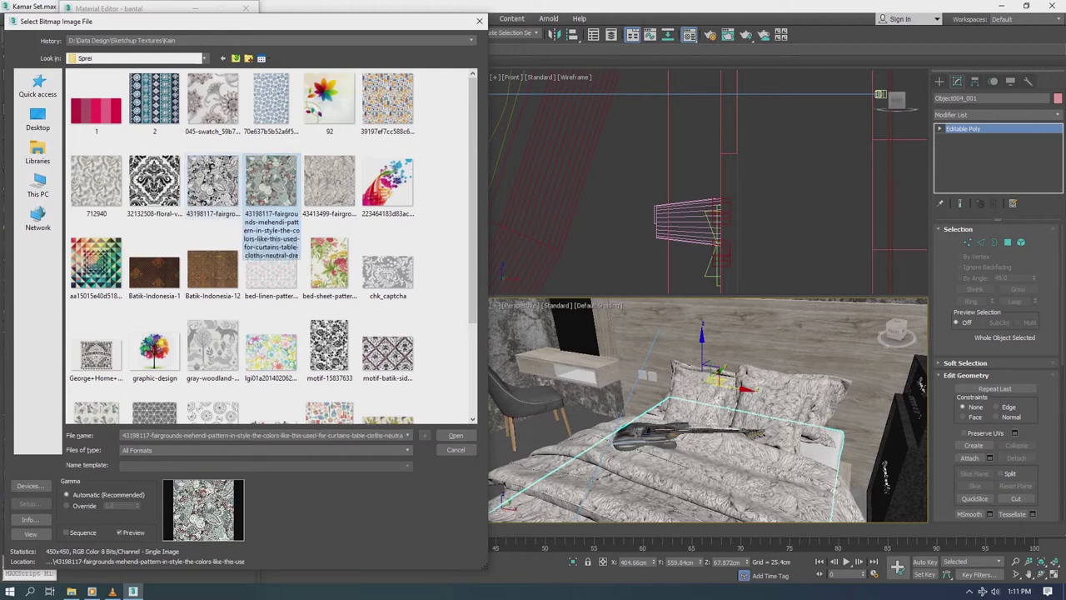
pyautogui.click(387, 268)
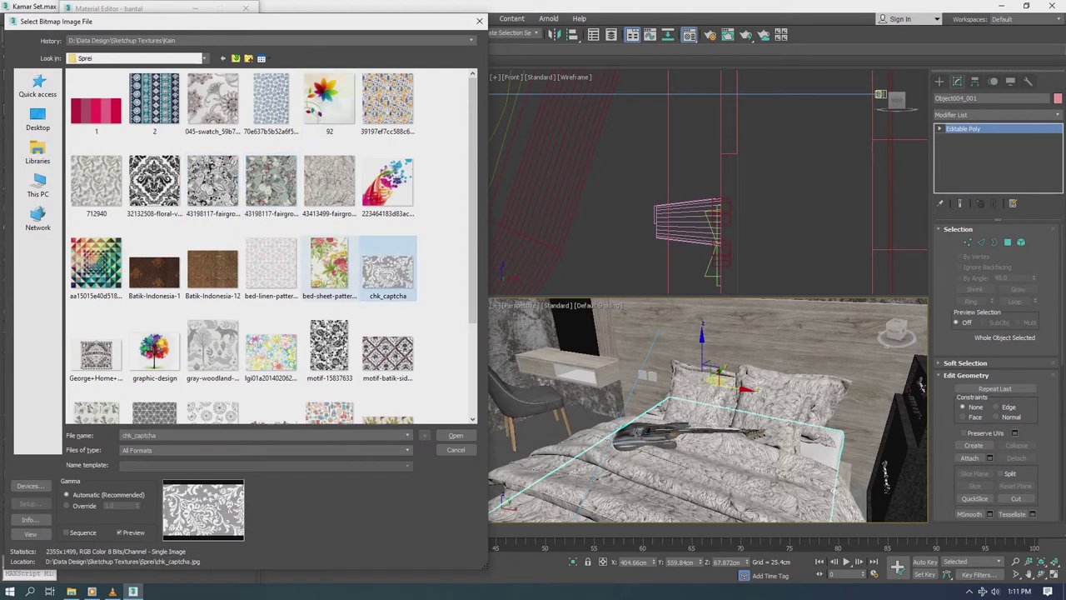
pyautogui.scroll(-2, 271, 250)
pyautogui.click(212, 304)
pyautogui.click(155, 304)
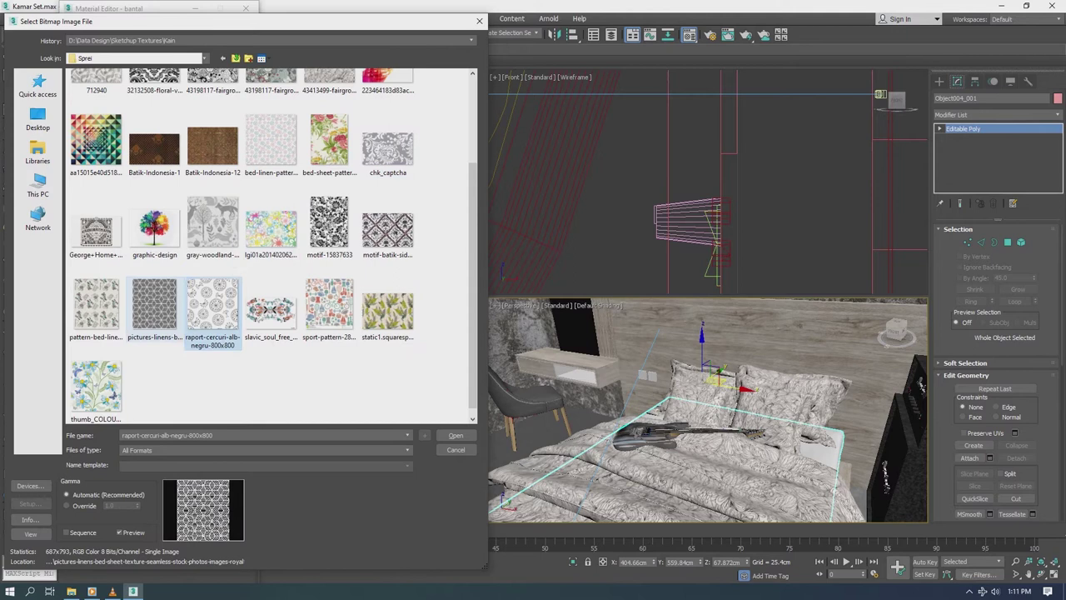
pyautogui.doubleClick(154, 304)
pyautogui.doubleClick(114, 122)
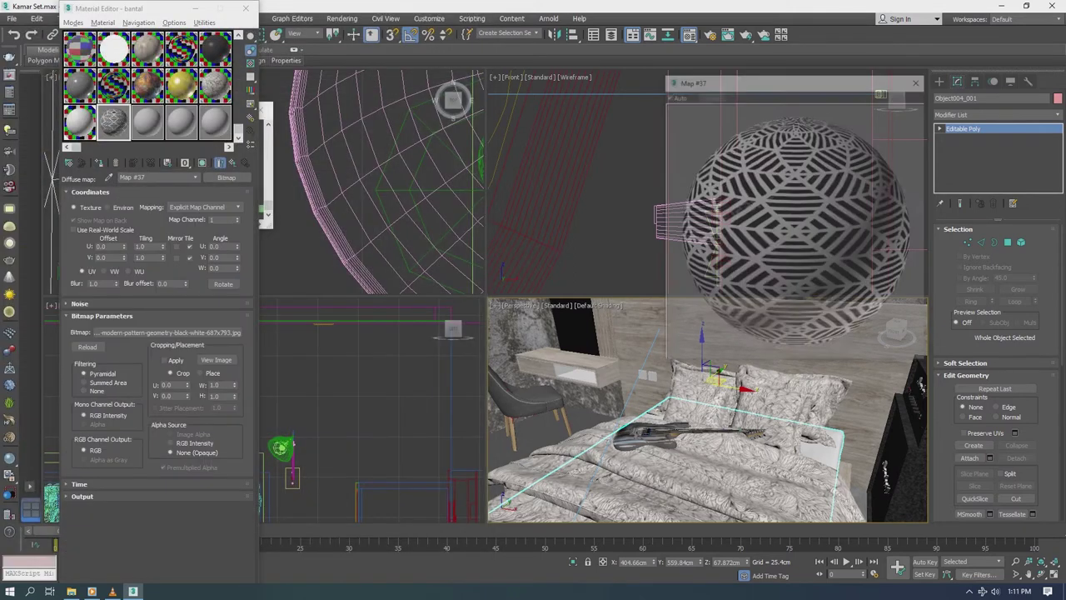
pyautogui.click(219, 163)
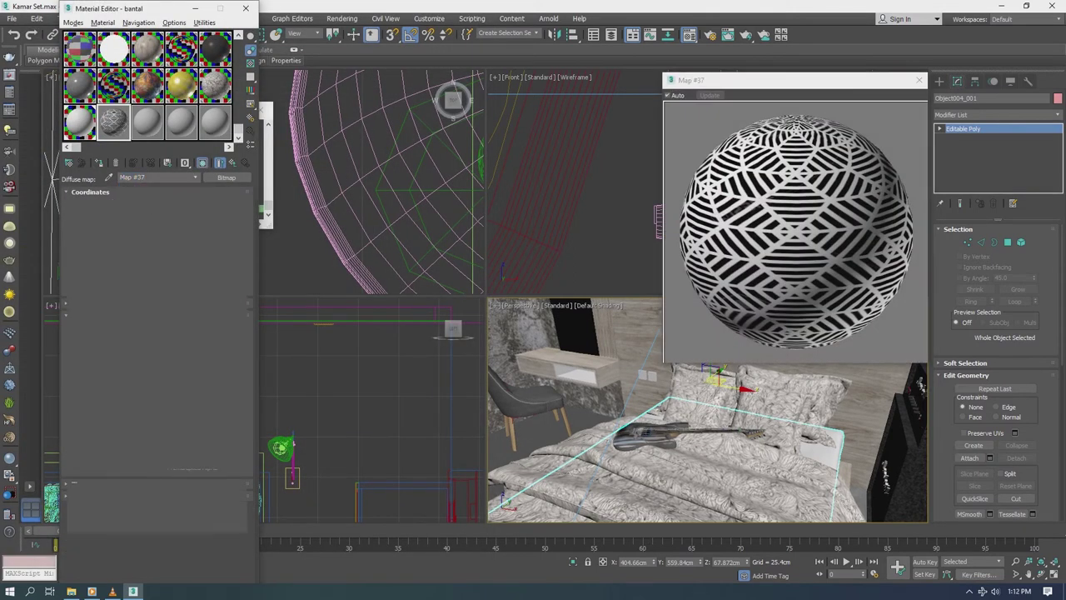
# Step: Add the 41_canvas fabric bump to bantal and assign it to the pillows
pyautogui.click(192, 395)
pyautogui.doubleClick(467, 145)
pyautogui.click(135, 59)
pyautogui.click(125, 238)
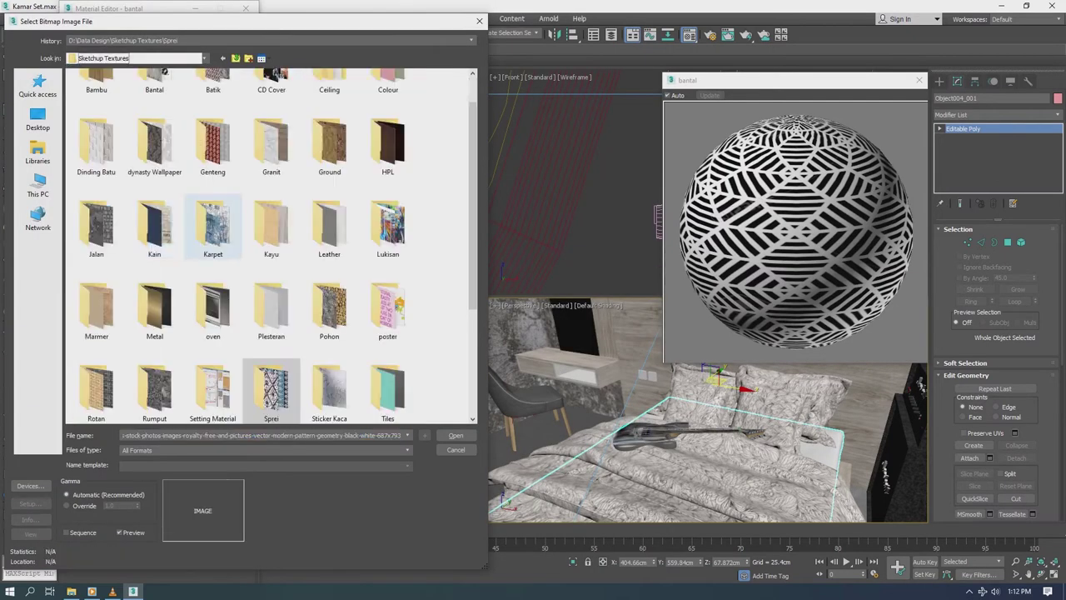
pyautogui.doubleClick(212, 223)
pyautogui.click(387, 354)
pyautogui.click(456, 435)
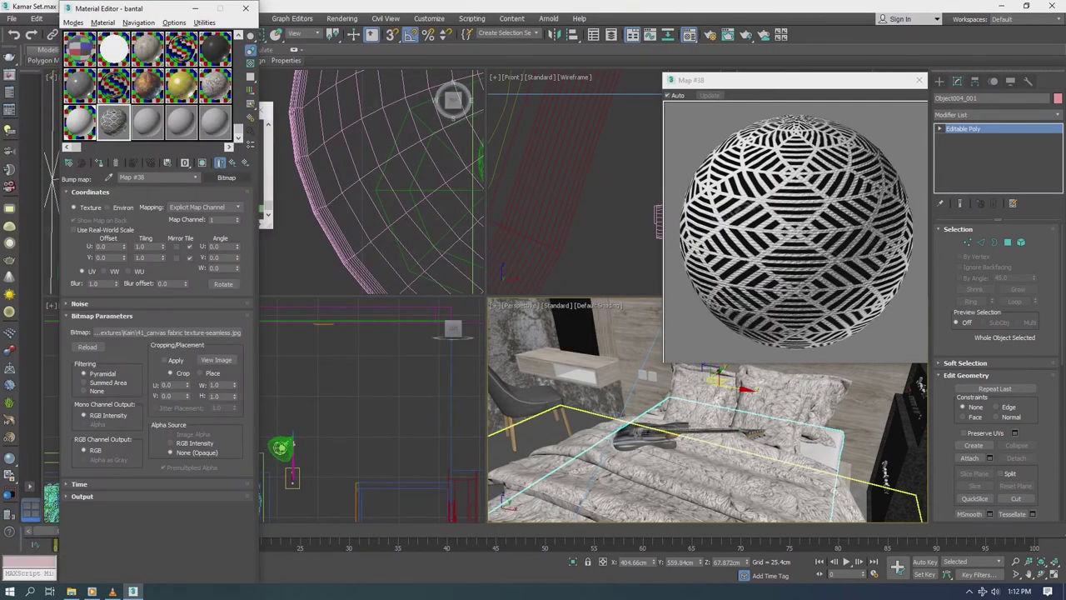
pyautogui.click(219, 163)
pyautogui.click(250, 76)
pyautogui.click(750, 392)
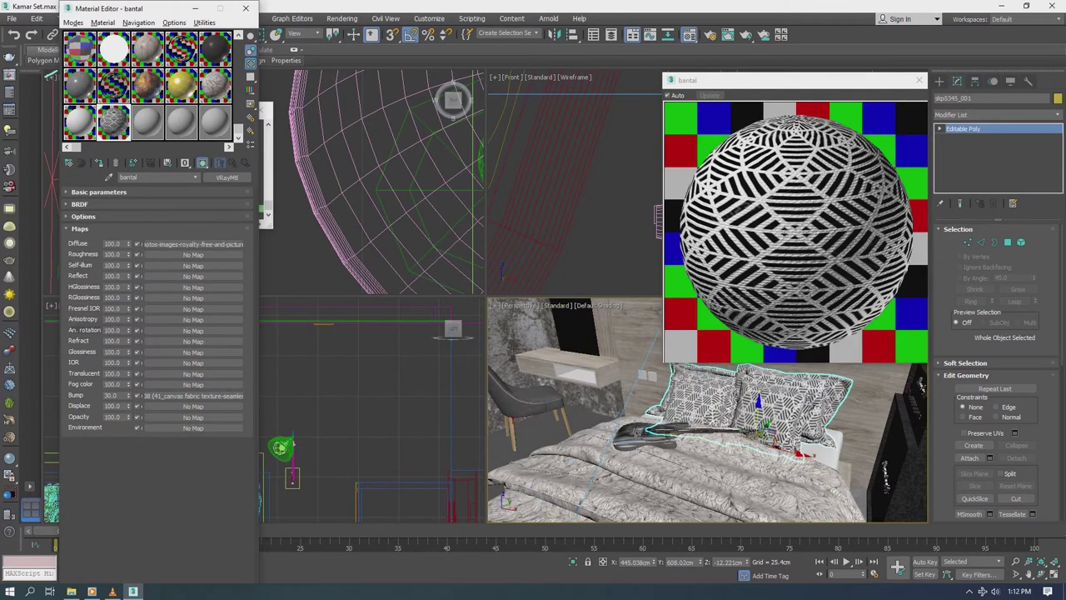
# Step: Select the two front pillow elements and give them the kasur material
pyautogui.click(919, 80)
pyautogui.click(1021, 242)
pyautogui.click(762, 385)
pyautogui.keyDown('ctrl'); pyautogui.click(690, 392); pyautogui.keyUp('ctrl')
pyautogui.press('z')
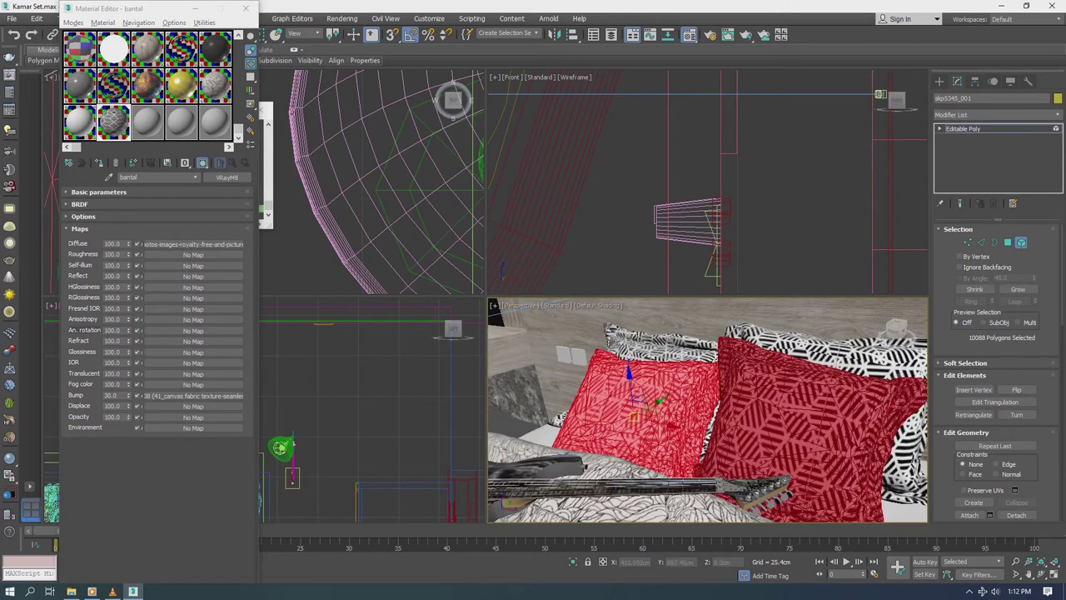
pyautogui.keyDown('alt'); pyautogui.moveTo(709, 408); pyautogui.dragTo(750, 400, button='middle'); pyautogui.keyUp('alt')
pyautogui.click(147, 120)
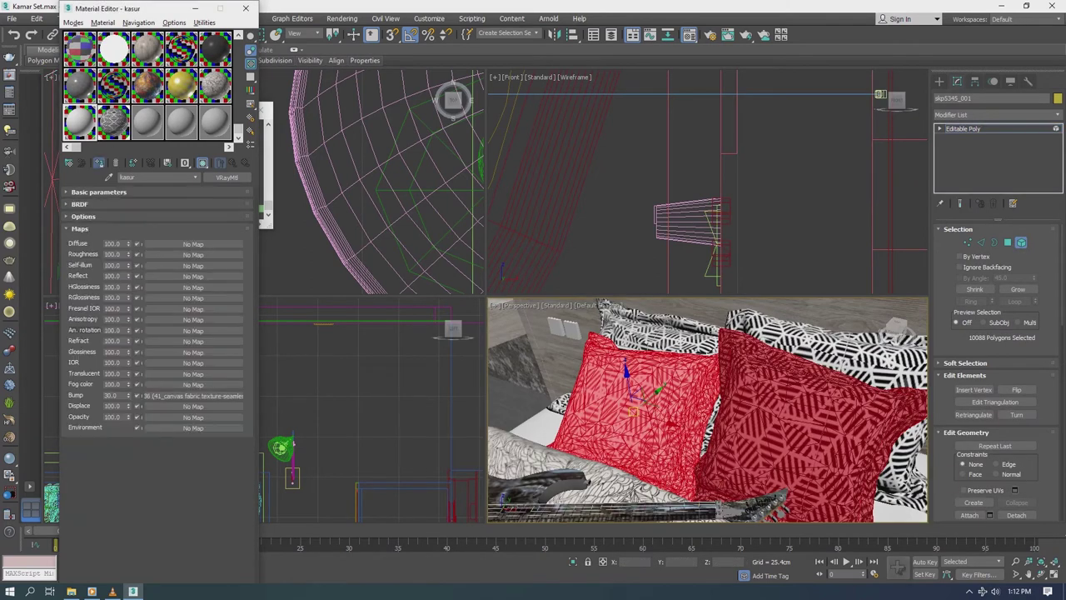
# Step: Leave element mode, view through VRayCam001, and close the Material Editor
pyautogui.rightClick(600, 375)
pyautogui.click(758, 503)
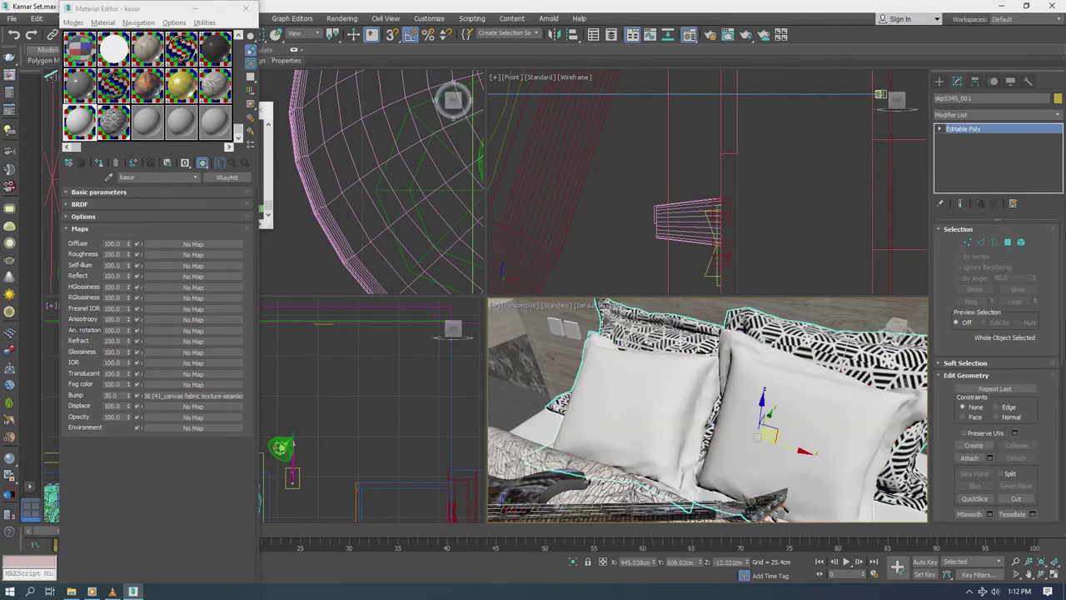
pyautogui.click(521, 305)
pyautogui.click(725, 317)
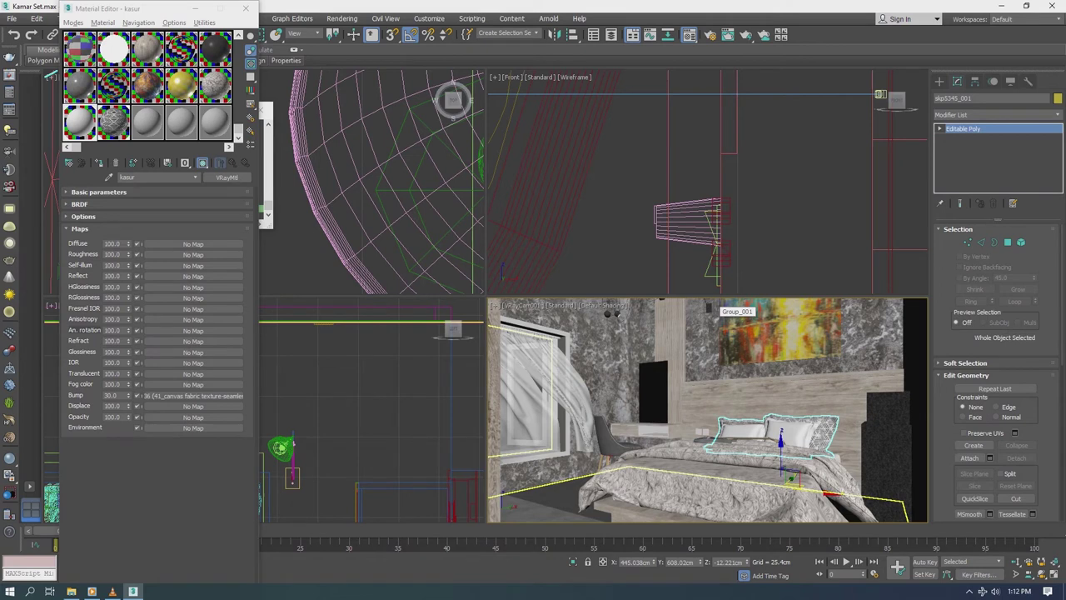
pyautogui.click(80, 122)
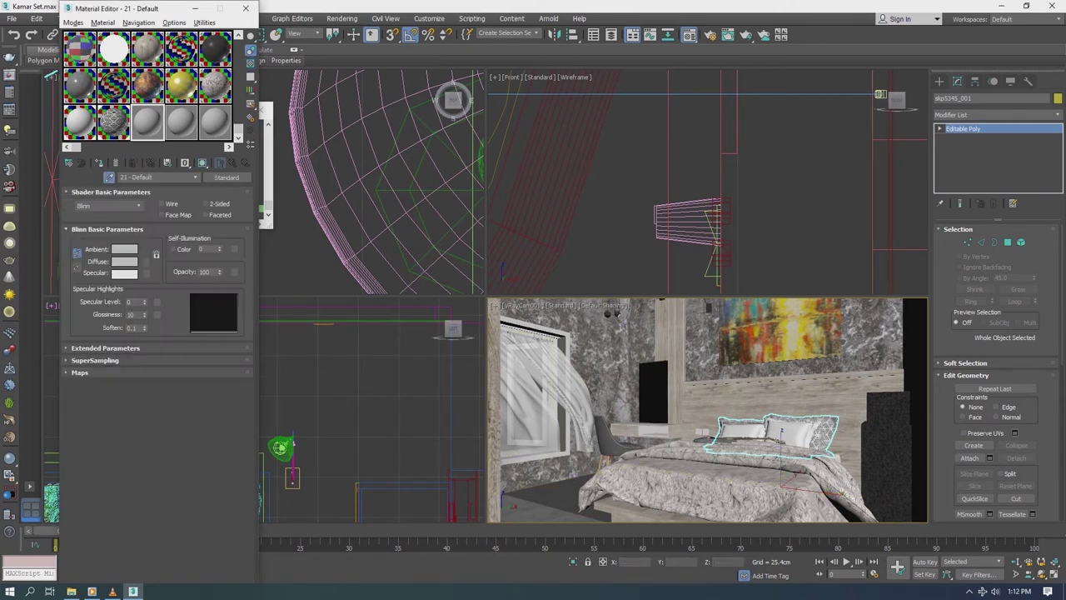
pyautogui.click(246, 8)
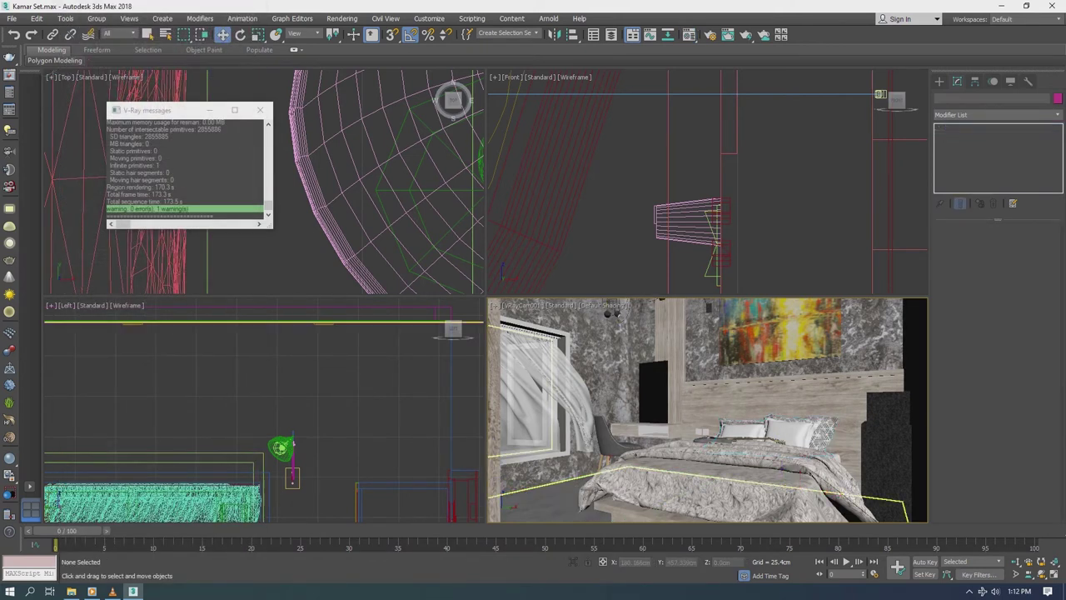
# Step: Draw a Plane primitive about 183 × 171 cm on the floor beside the bed
pyautogui.click(260, 110)
pyautogui.scroll(-5, 263, 183)
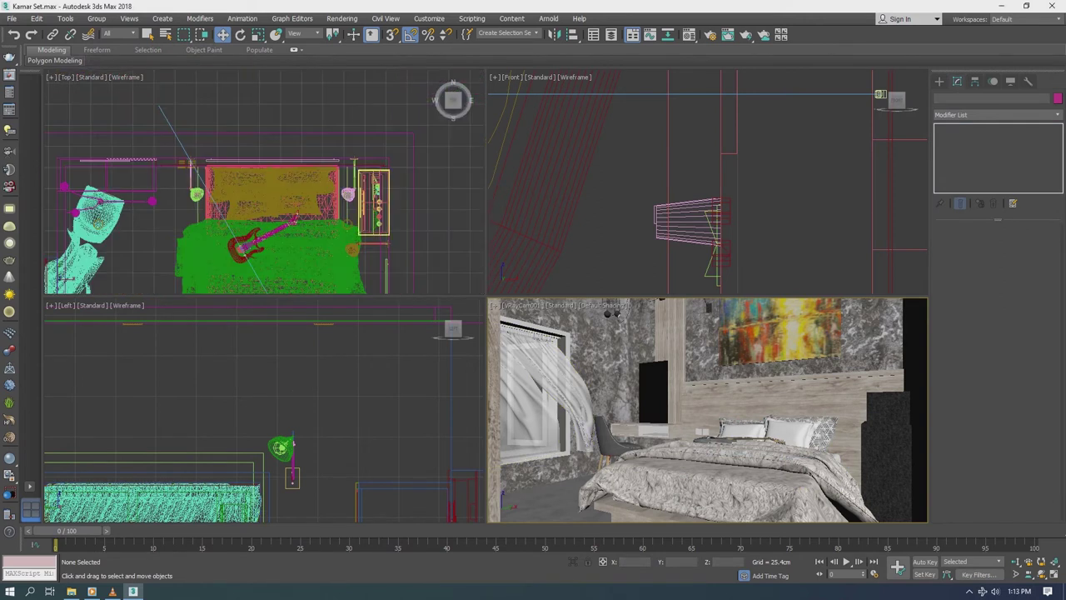
pyautogui.scroll(-2, 263, 182)
pyautogui.scroll(2, 264, 182)
pyautogui.click(940, 81)
pyautogui.click(941, 98)
pyautogui.click(1017, 196)
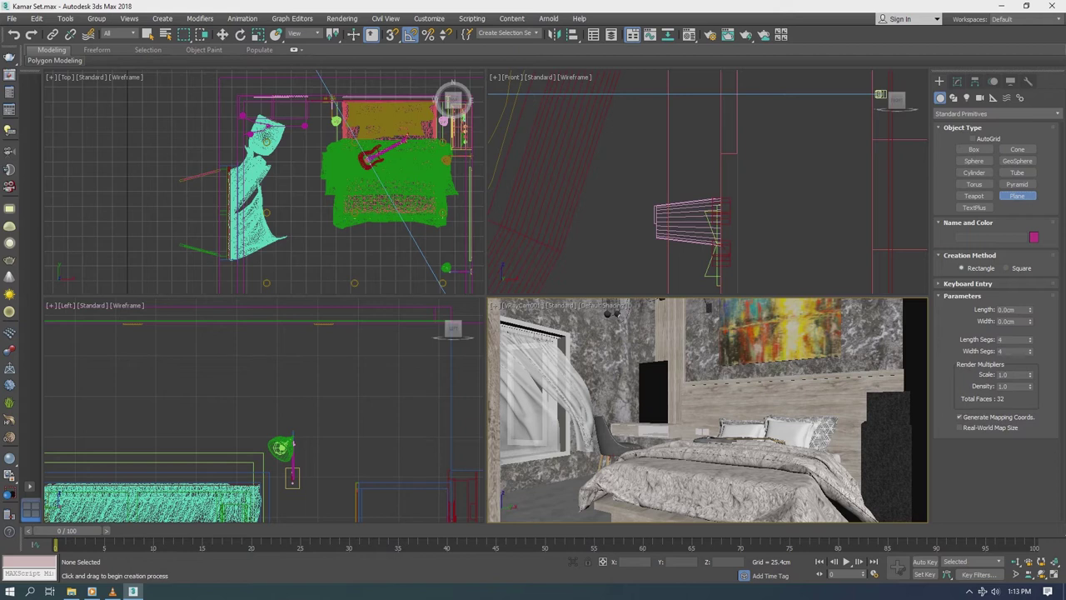
pyautogui.scroll(2, 226, 142)
pyautogui.moveTo(253, 153); pyautogui.dragTo(273, 159, button='middle')
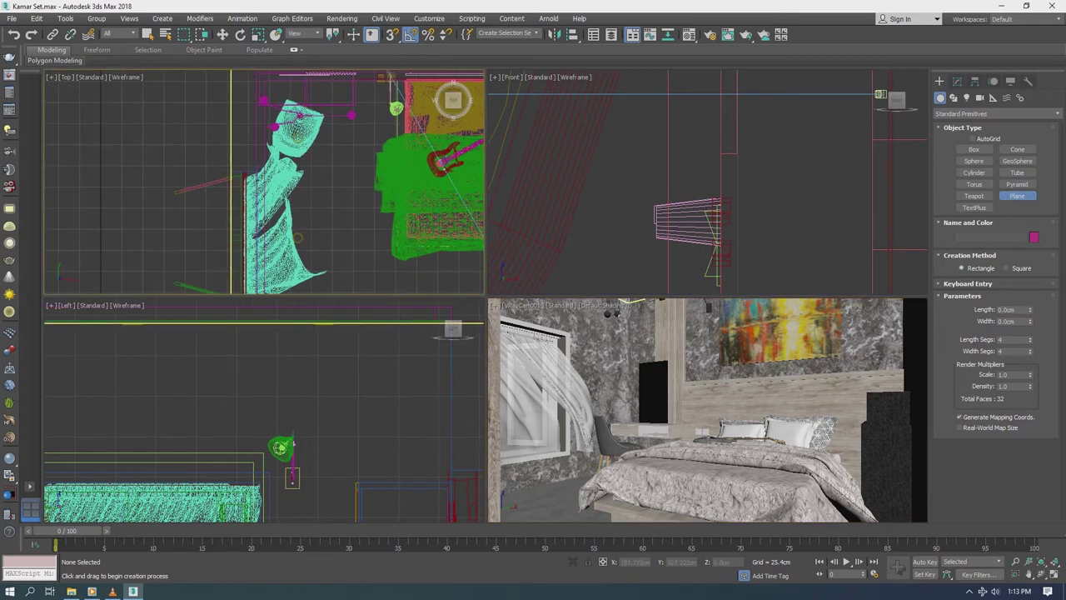
pyautogui.moveTo(257, 102); pyautogui.dragTo(400, 254)
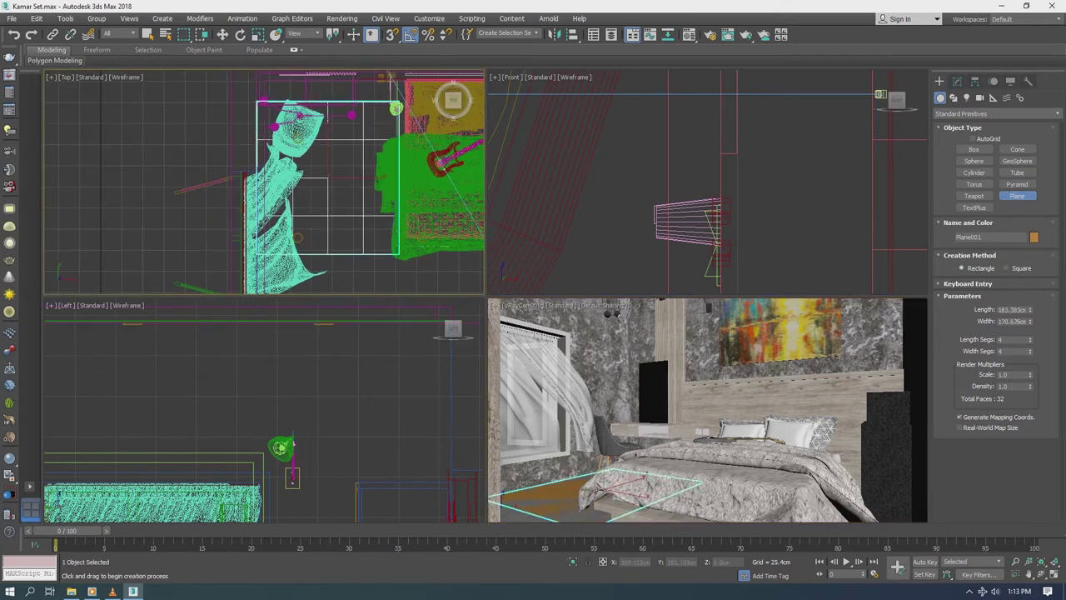
pyautogui.press('w')
# Step: Convert Plane001 to an Editable Poly
pyautogui.rightClick(350, 208)
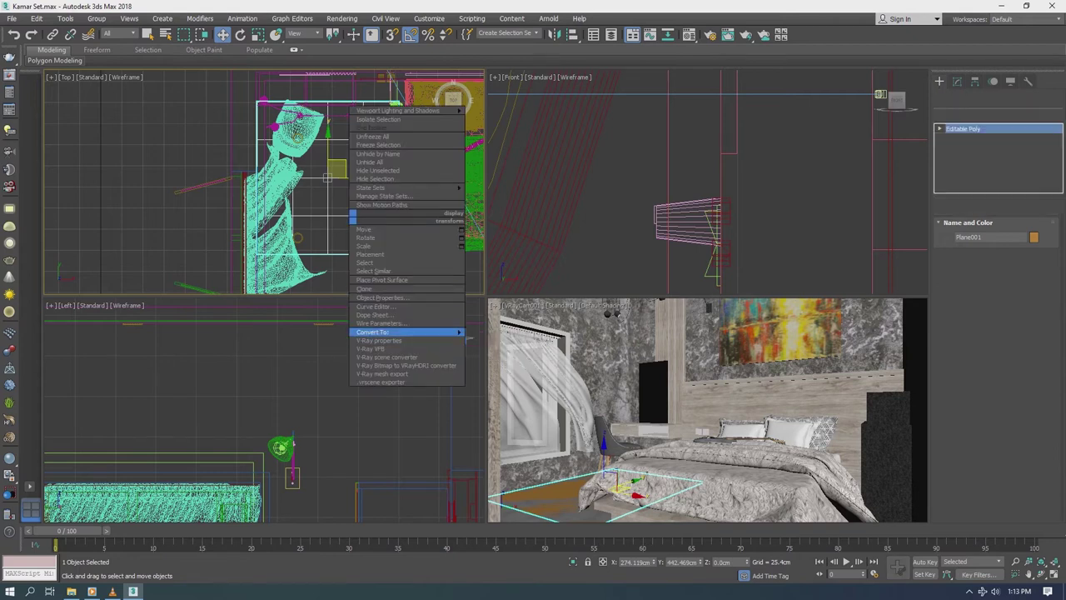
pyautogui.click(500, 337)
pyautogui.scroll(-3, 291, 477)
pyautogui.scroll(5, 291, 477)
pyautogui.scroll(4, 291, 477)
pyautogui.scroll(-4, 400, 421)
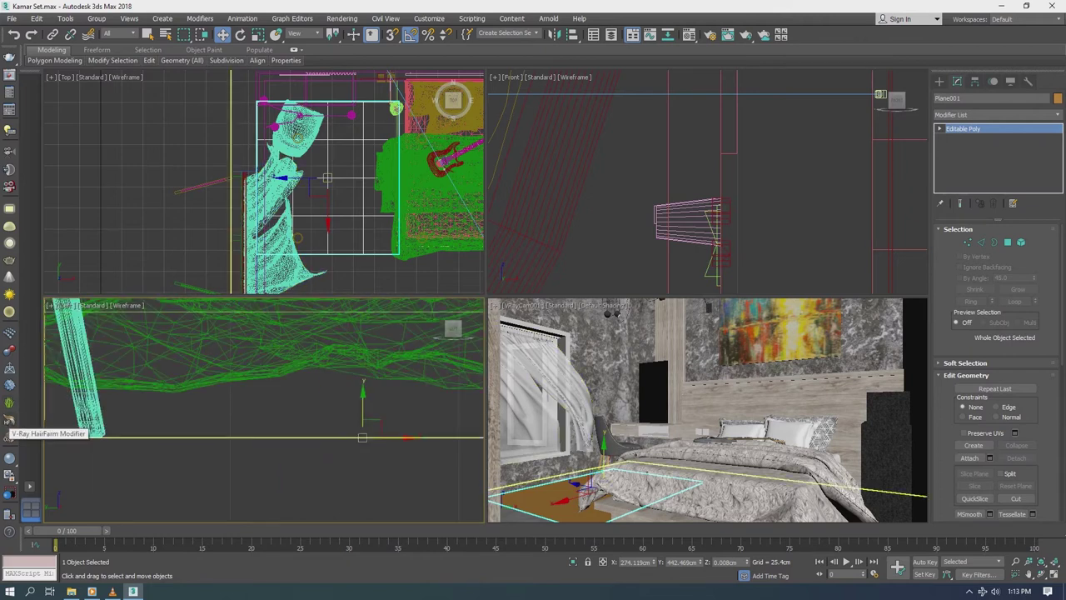
# Step: Add VRayHairFarmMod and grow 38.1 cm V-Ray Fur from Plane001, then select VRayFur001
pyautogui.click(10, 420)
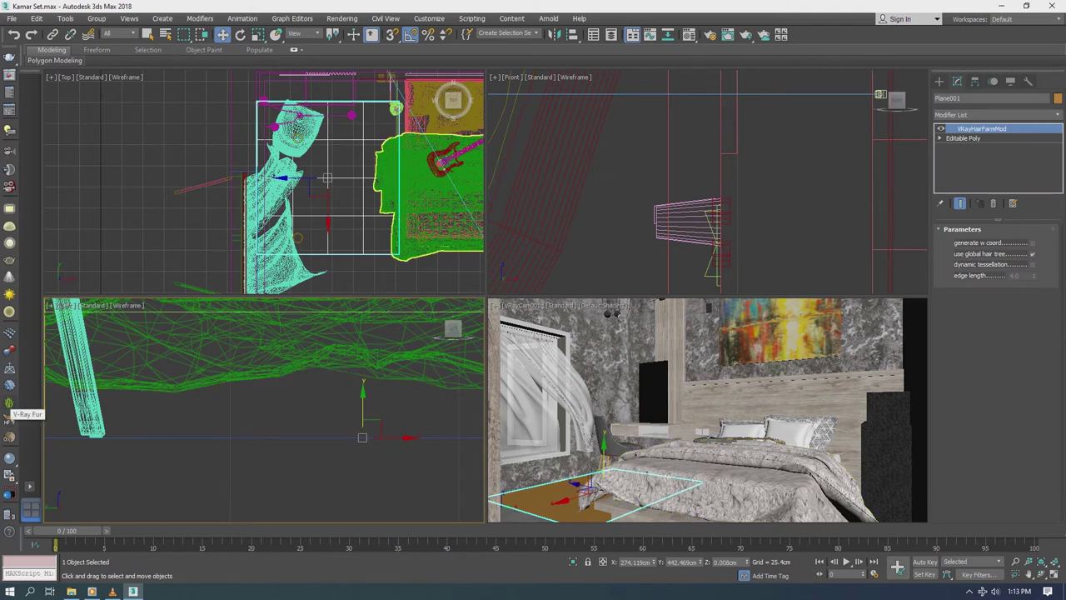
pyautogui.click(10, 403)
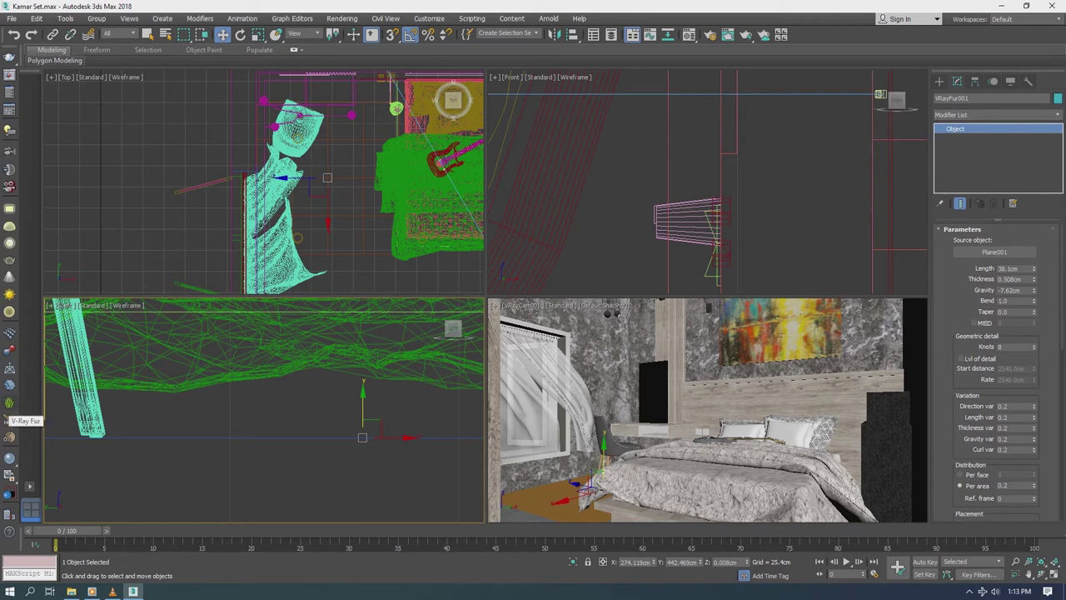
pyautogui.click(10, 402)
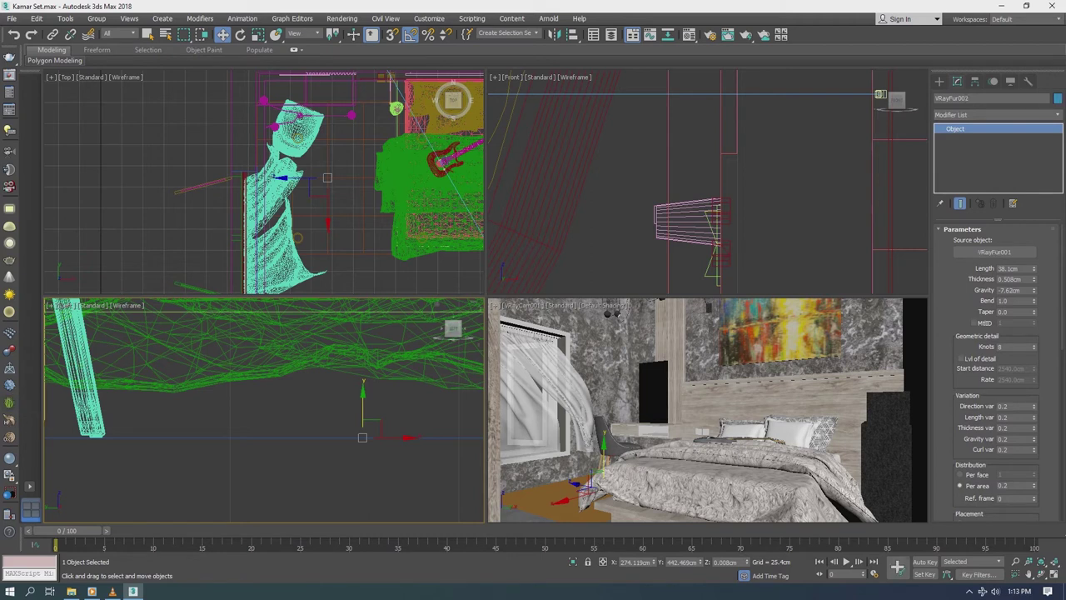
pyautogui.press('Delete')
pyautogui.click(362, 430)
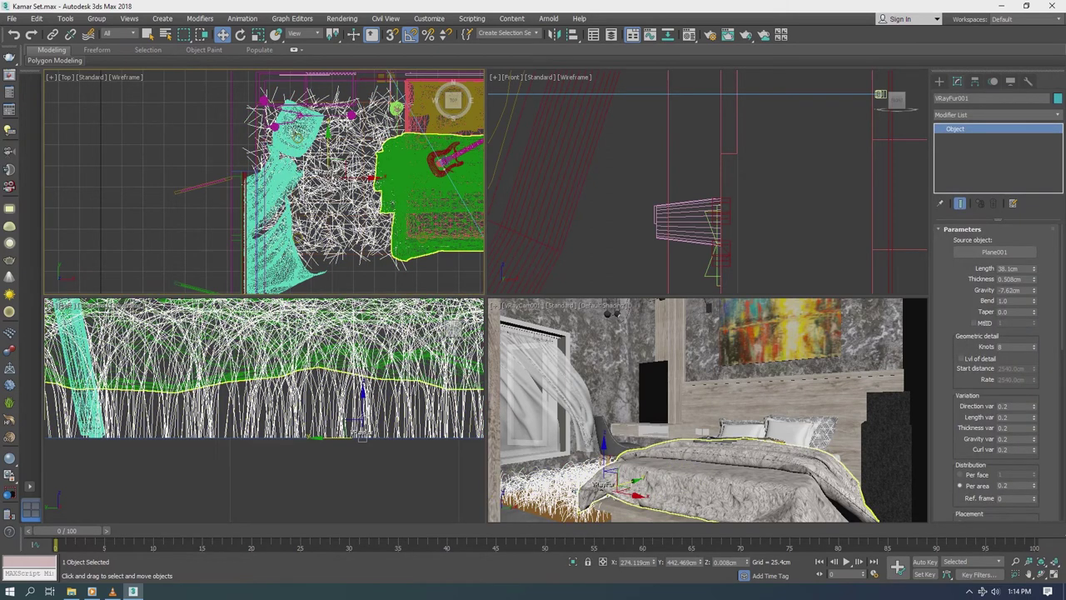
# Step: Switch the camera view to Perspective and give the fur Length 3cm and Thickness 0.2cm
pyautogui.click(523, 306)
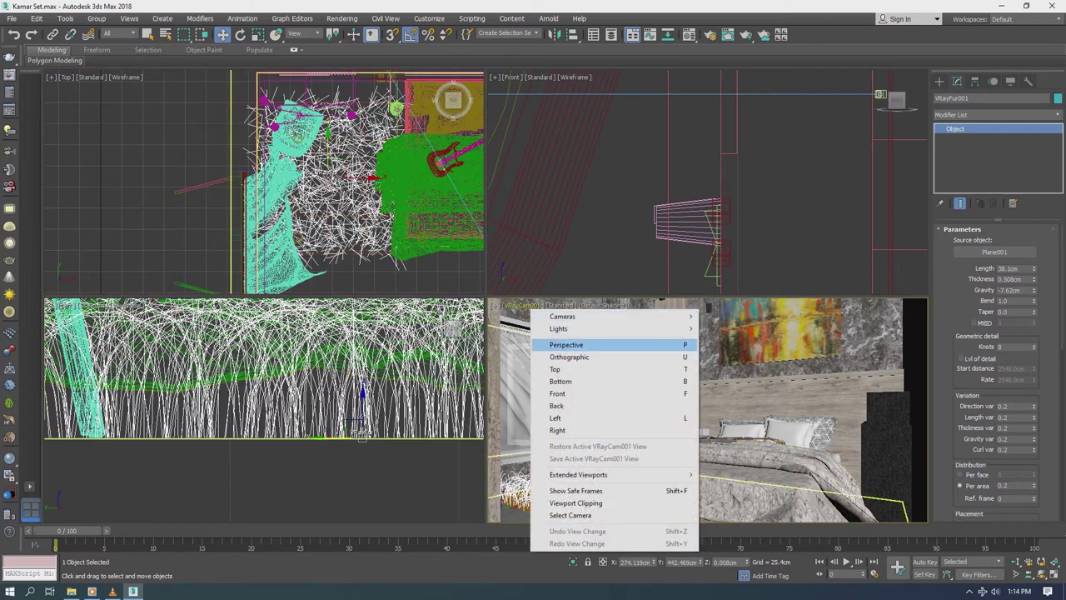
pyautogui.click(567, 345)
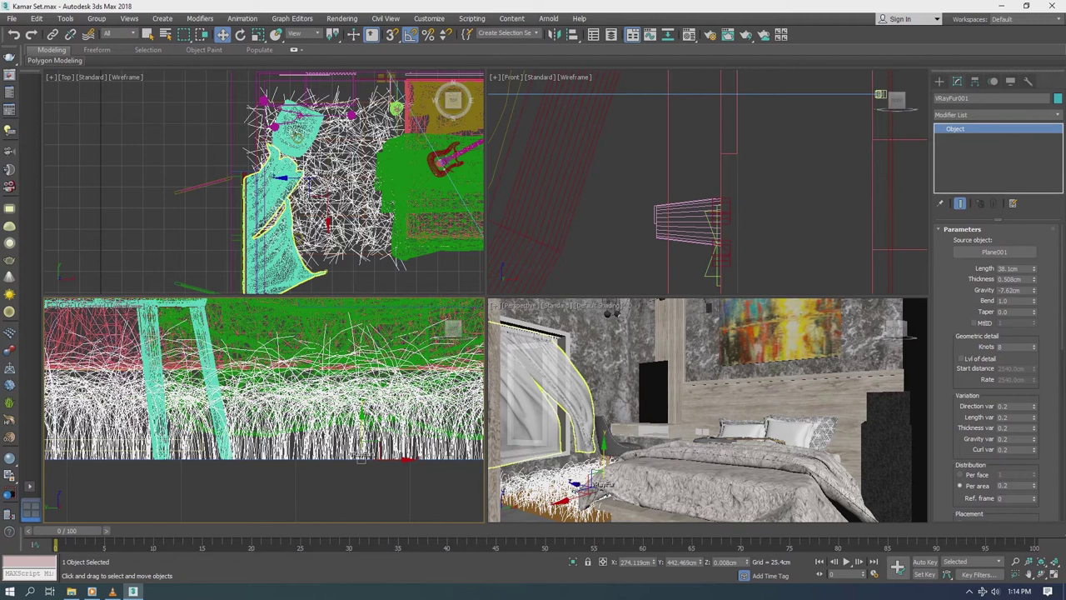
pyautogui.click(1008, 268)
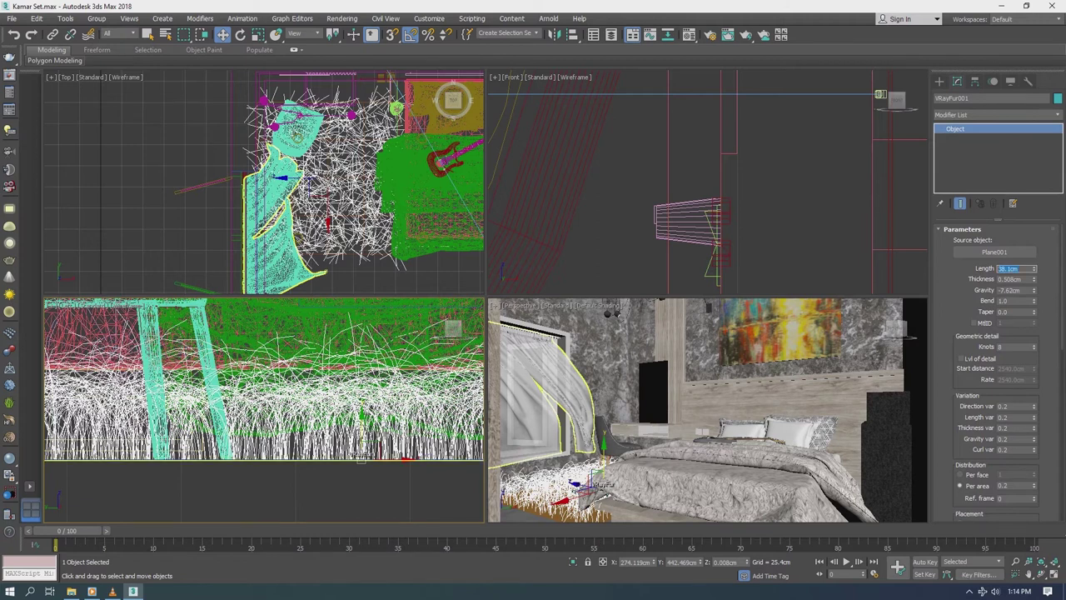
pyautogui.write('5')
pyautogui.press('Tab')
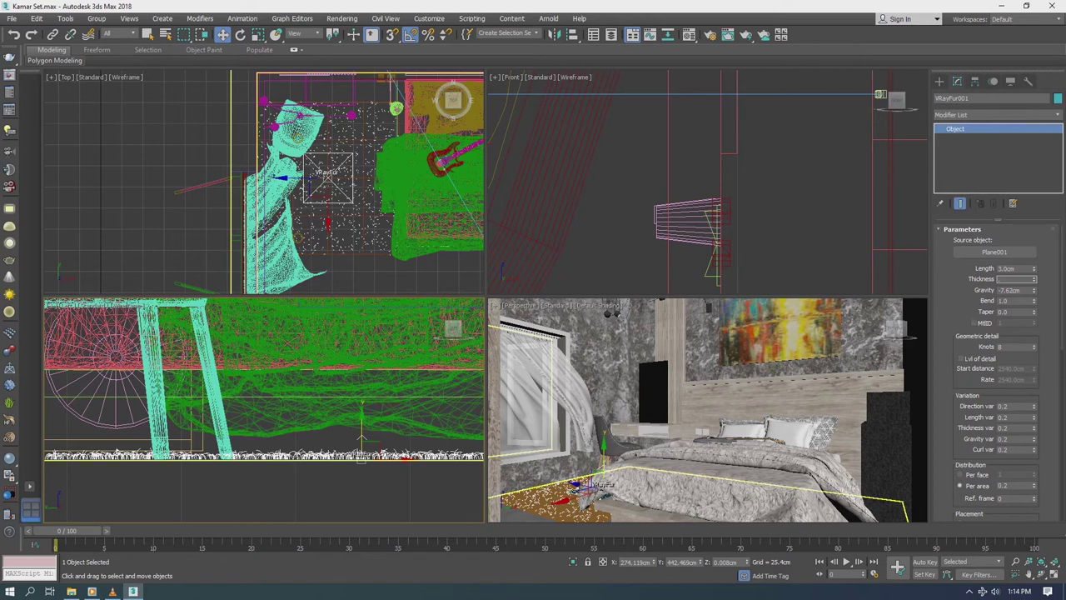
pyautogui.press('Return')
pyautogui.write('.2cm')
pyautogui.press('Tab')
pyautogui.scroll(-3, 996, 370)
pyautogui.scroll(-2, 995, 370)
pyautogui.scroll(5, 996, 371)
# Step: Raise the fur's Max. hairs to 1030 and set its density to 100 per area
pyautogui.click(963, 229)
pyautogui.click(953, 241)
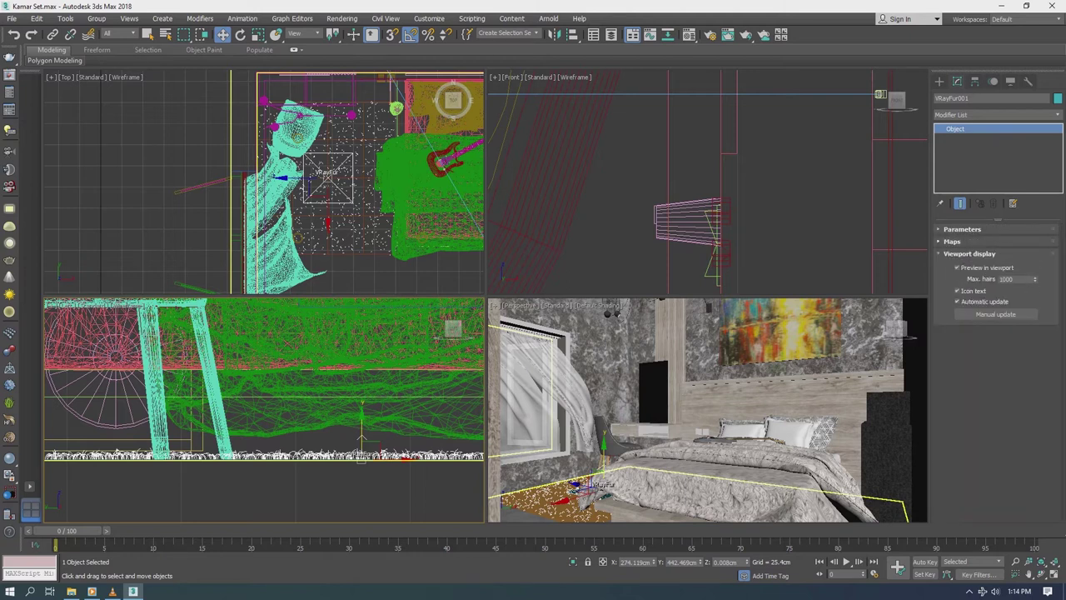
pyautogui.moveTo(1035, 279); pyautogui.dragTo(1035, 272)
pyautogui.click(963, 230)
pyautogui.scroll(-3, 995, 333)
pyautogui.scroll(2, 999, 373)
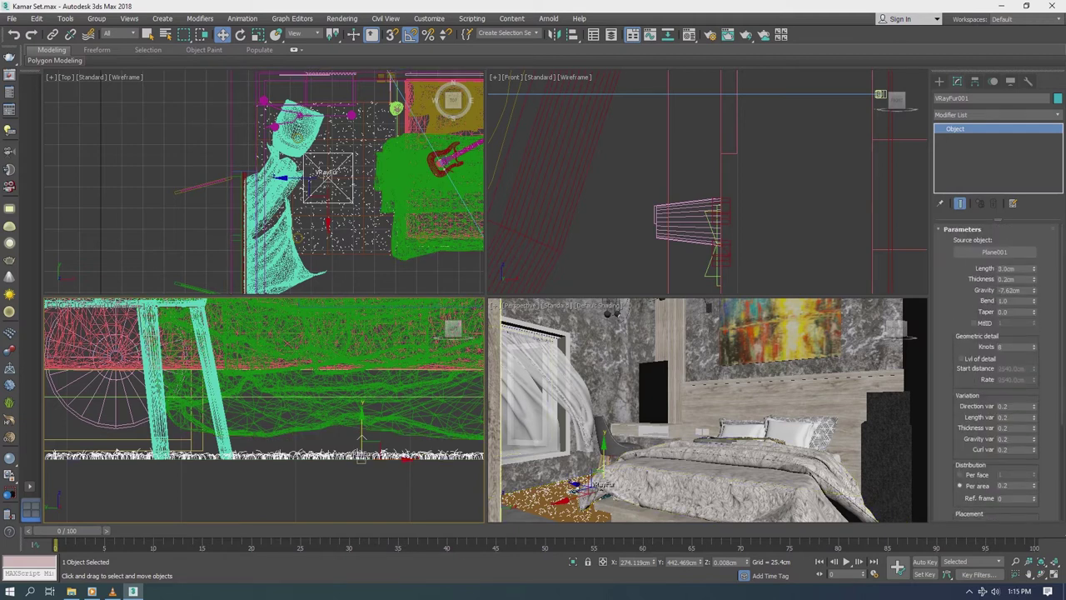
pyautogui.scroll(-3, 1000, 370)
pyautogui.scroll(-2, 1000, 370)
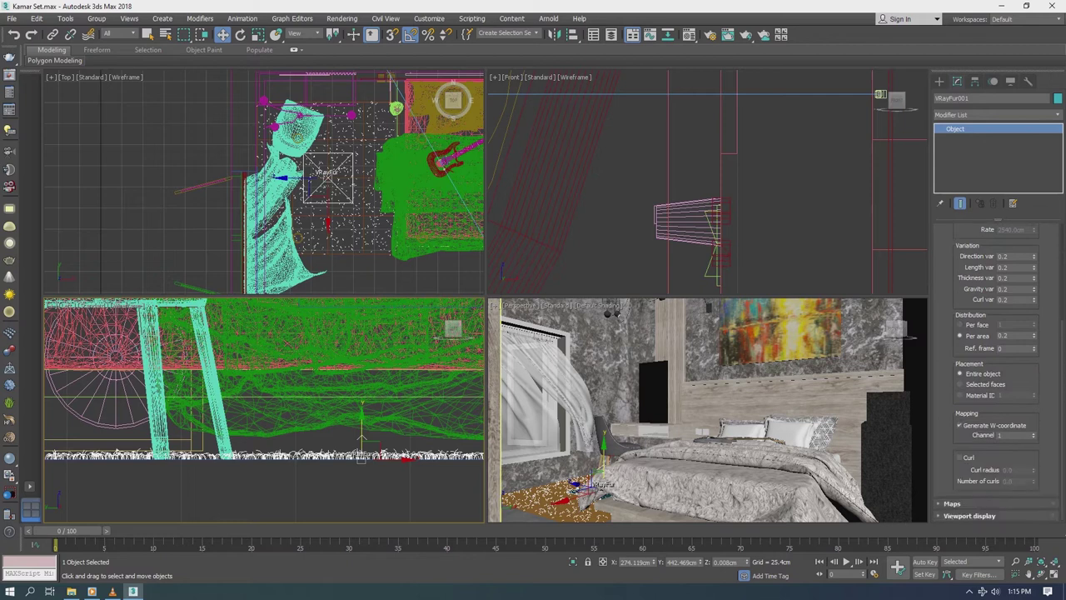
pyautogui.doubleClick(1012, 335)
pyautogui.press('Tab')
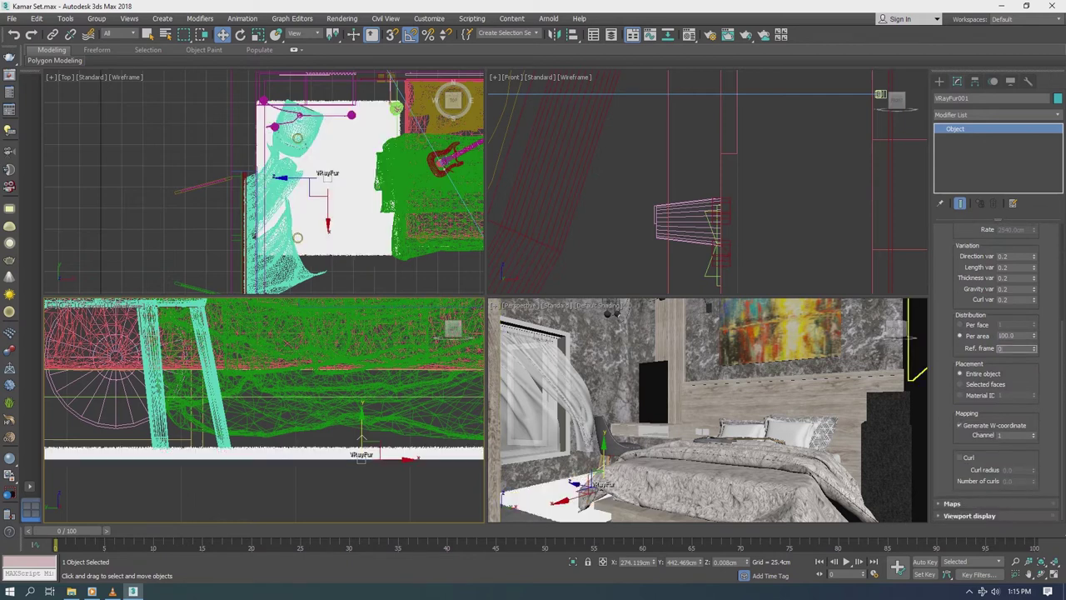
pyautogui.scroll(2, 342, 247)
pyautogui.scroll(2, 341, 247)
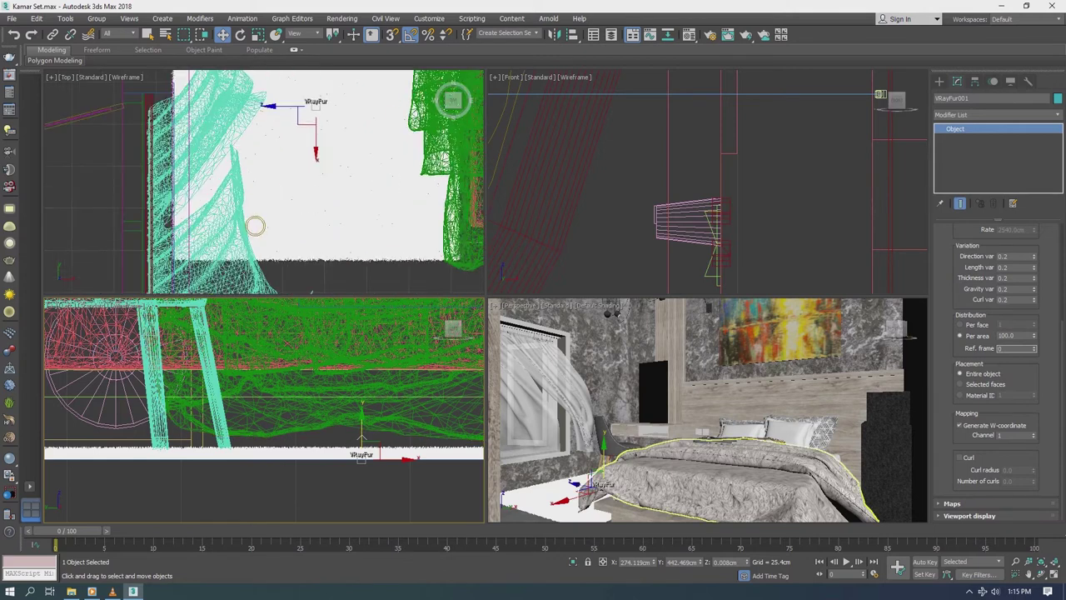
pyautogui.scroll(2, 341, 247)
pyautogui.rightClick(706, 308)
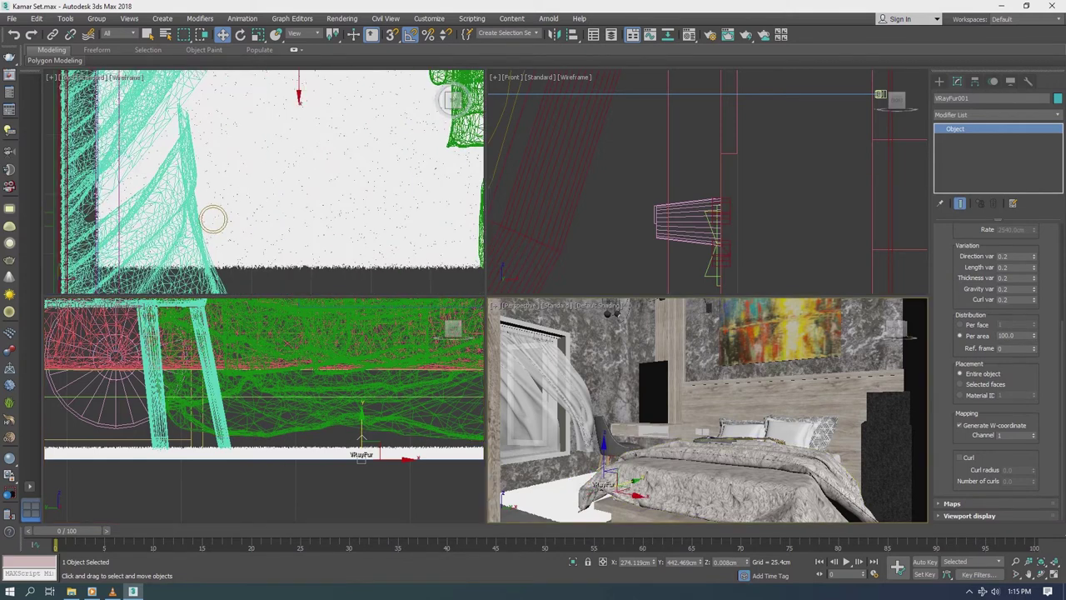
pyautogui.press('m')
pyautogui.press('F3')
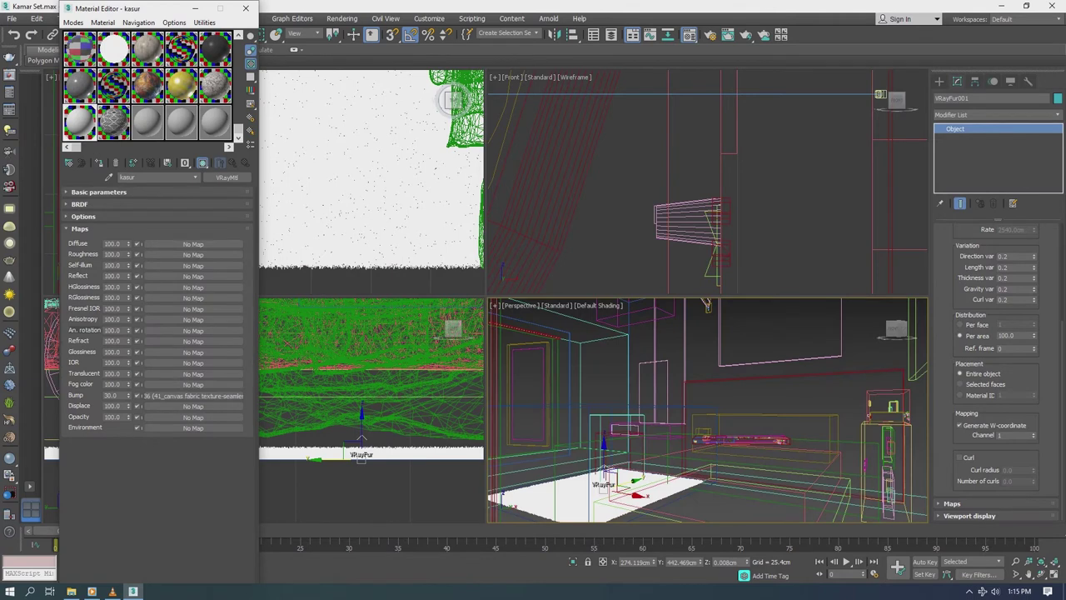
pyautogui.press('F3')
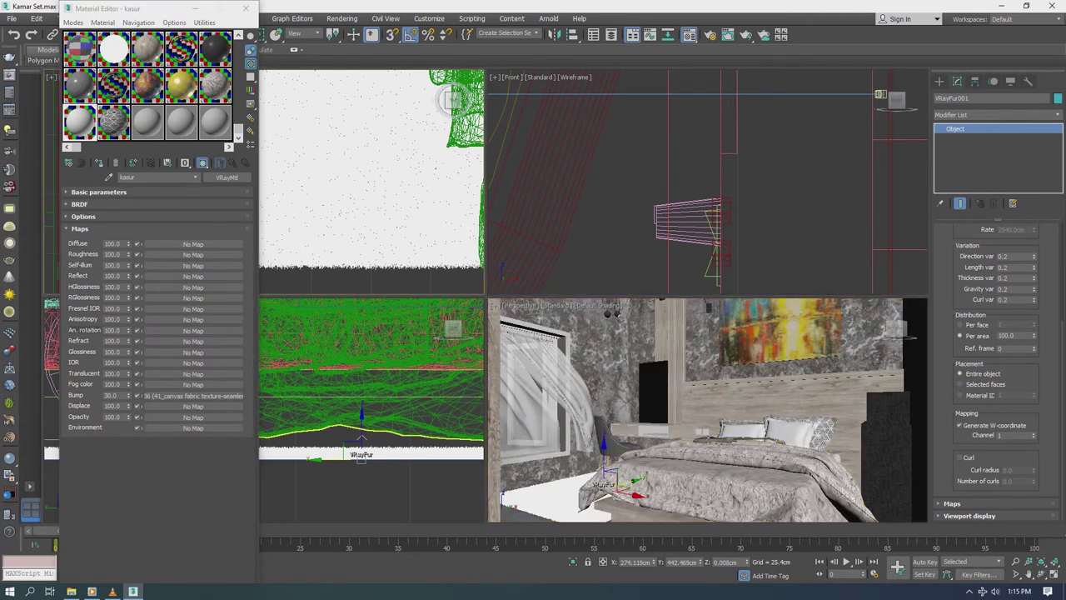
pyautogui.rightClick(401, 249)
pyautogui.click(450, 346)
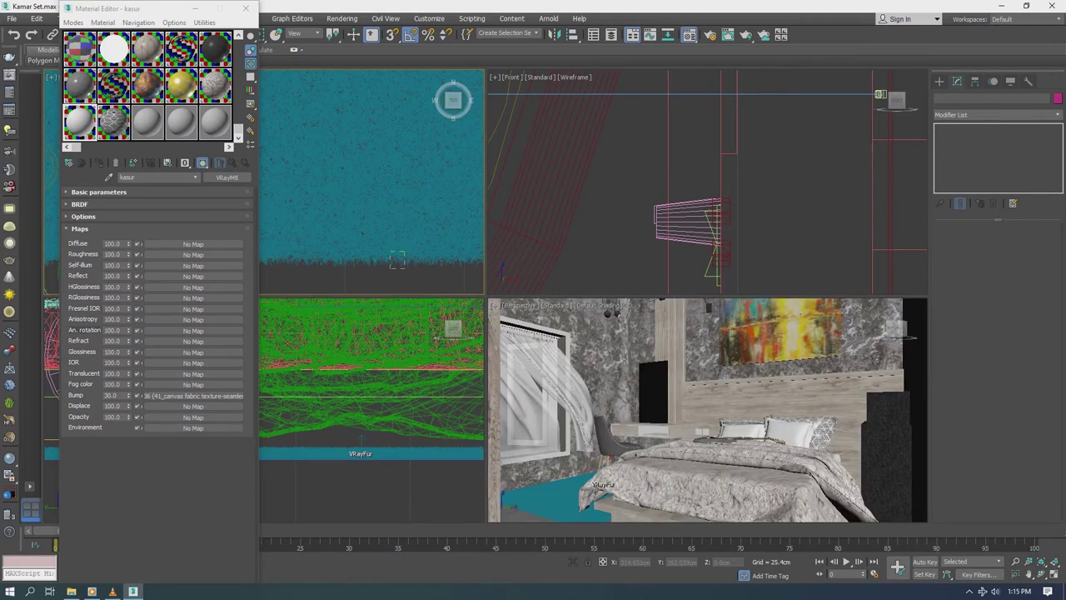
pyautogui.click(361, 436)
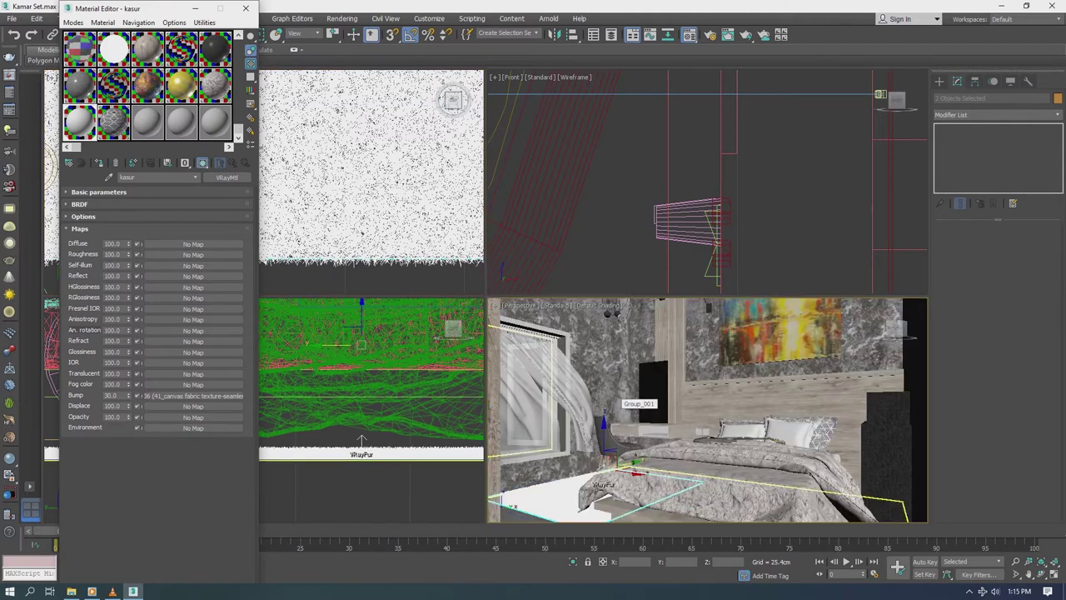
pyautogui.press('m')
pyautogui.click(360, 440)
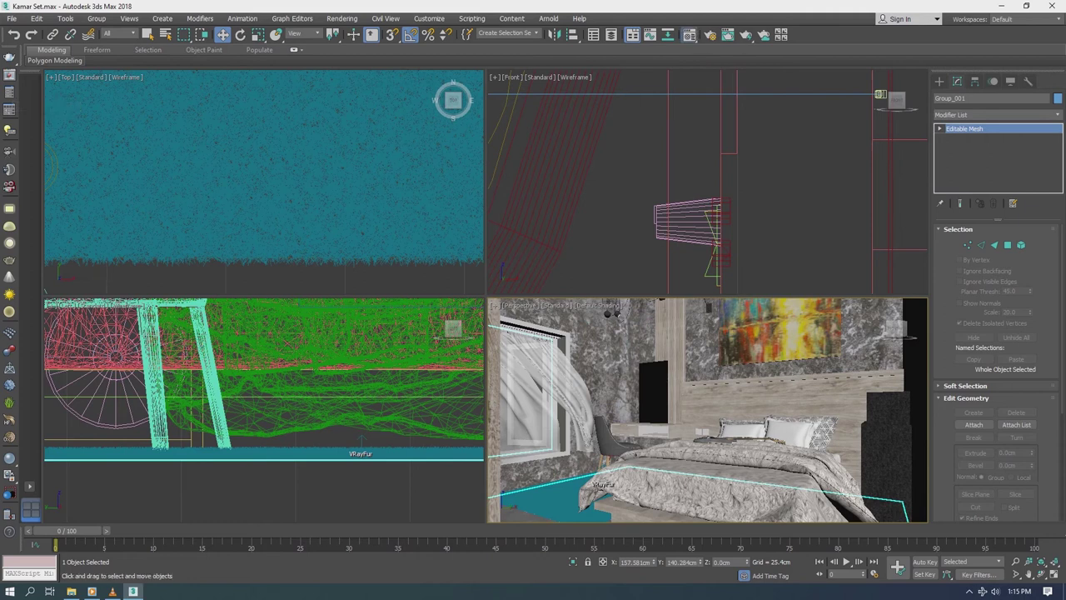
# Step: In the Material Editor, pick multi_Group_001 and start choosing a new diffuse bitmap
pyautogui.click(689, 34)
pyautogui.click(113, 83)
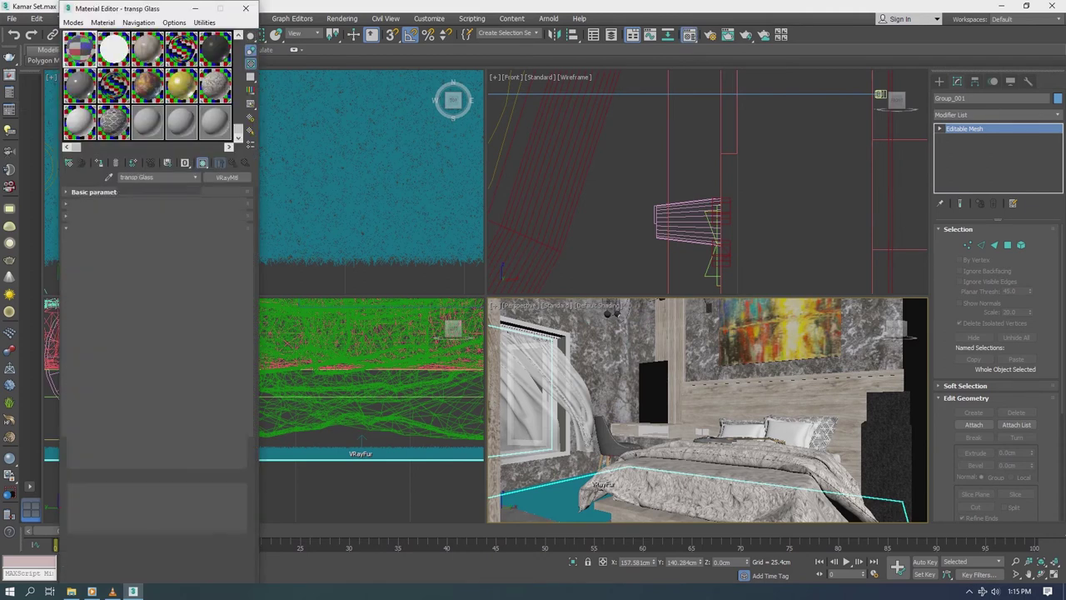
pyautogui.scroll(1, 113, 83)
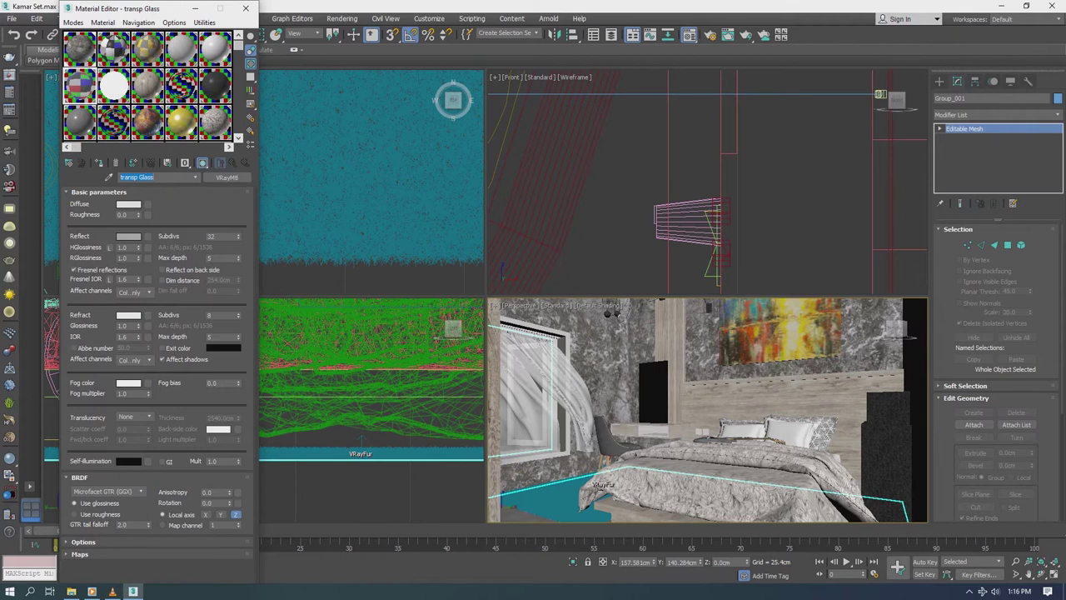
pyautogui.click(79, 49)
pyautogui.click(193, 243)
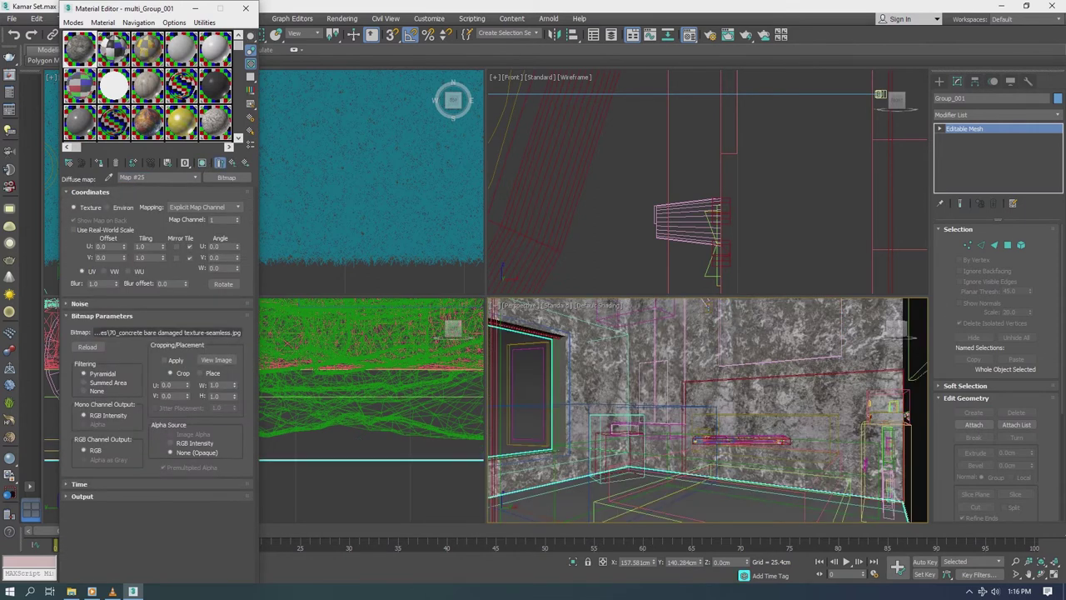
pyautogui.click(169, 332)
# Step: Browse D:\Data Design\Sketchup Textures and its Plesteran plaster texture folder
pyautogui.click(197, 68)
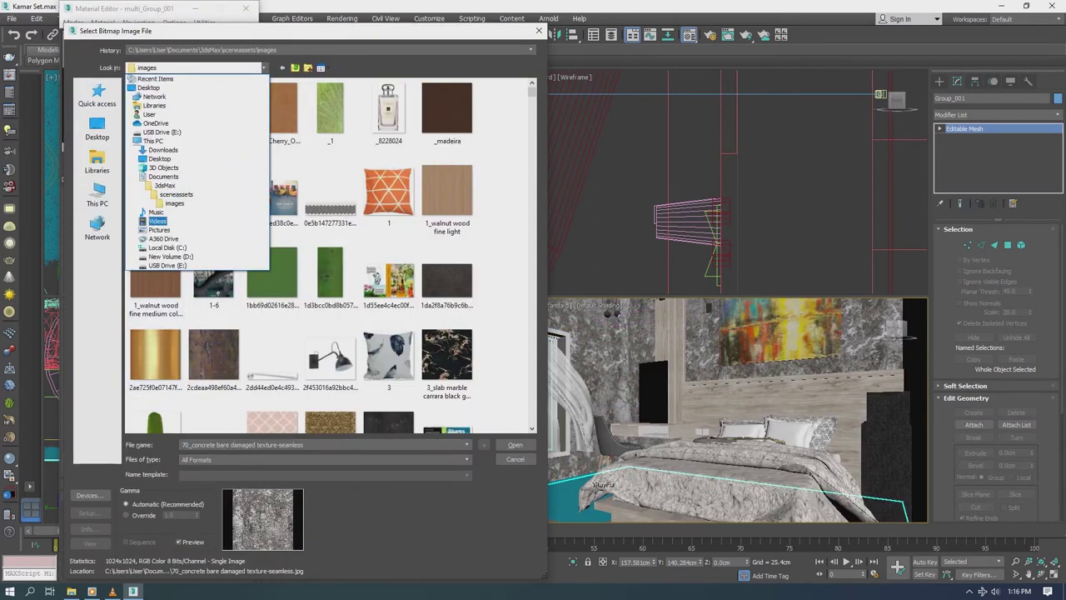
pyautogui.click(171, 256)
pyautogui.doubleClick(155, 112)
pyautogui.doubleClick(165, 159)
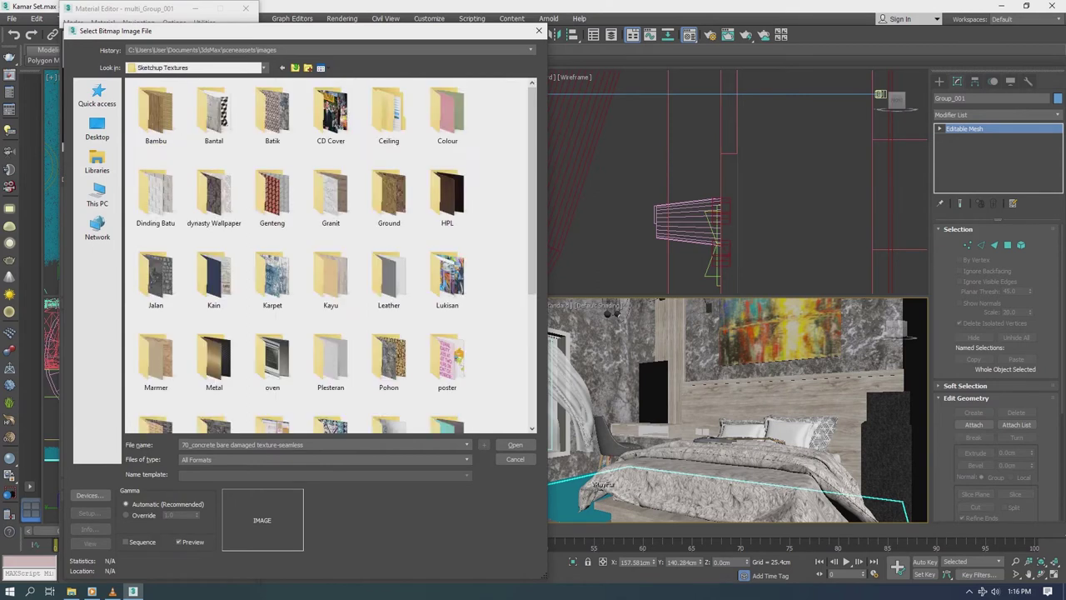
pyautogui.scroll(-2, 275, 250)
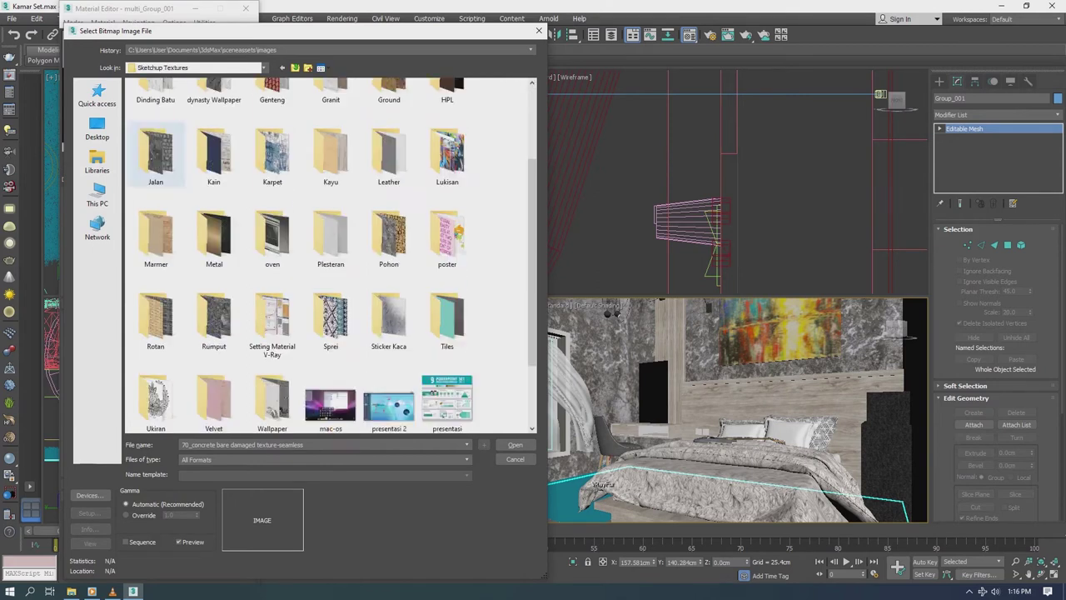
pyautogui.scroll(-3, 275, 250)
pyautogui.doubleClick(331, 135)
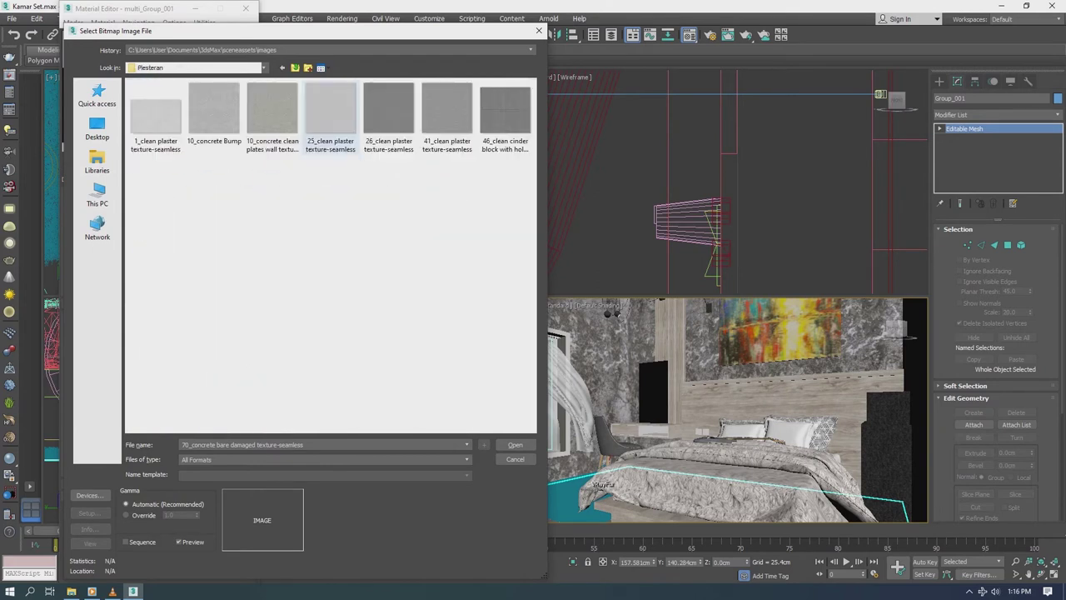
pyautogui.click(263, 68)
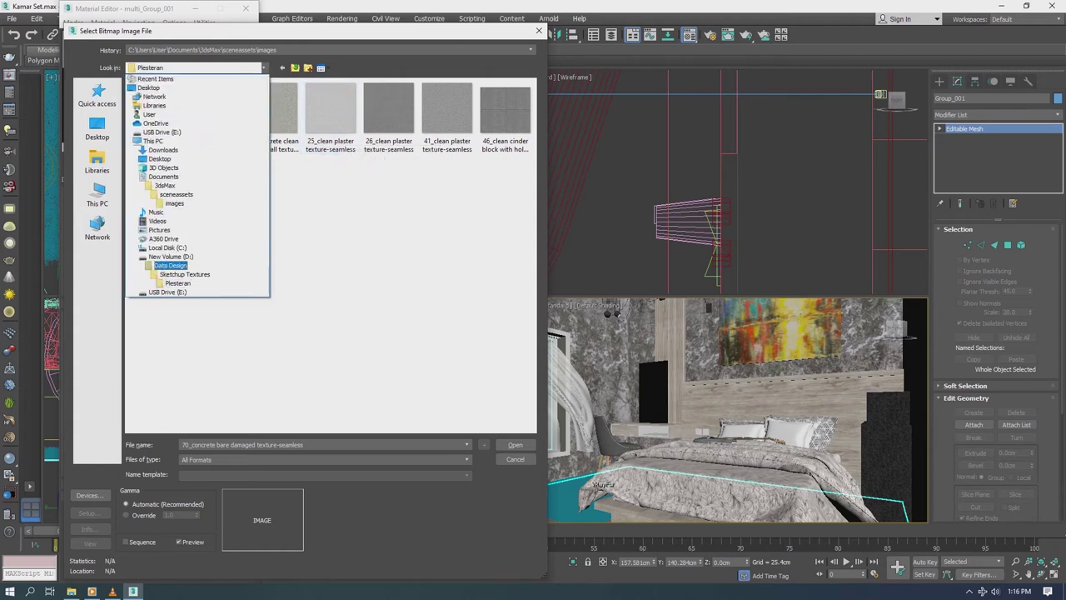
pyautogui.click(265, 275)
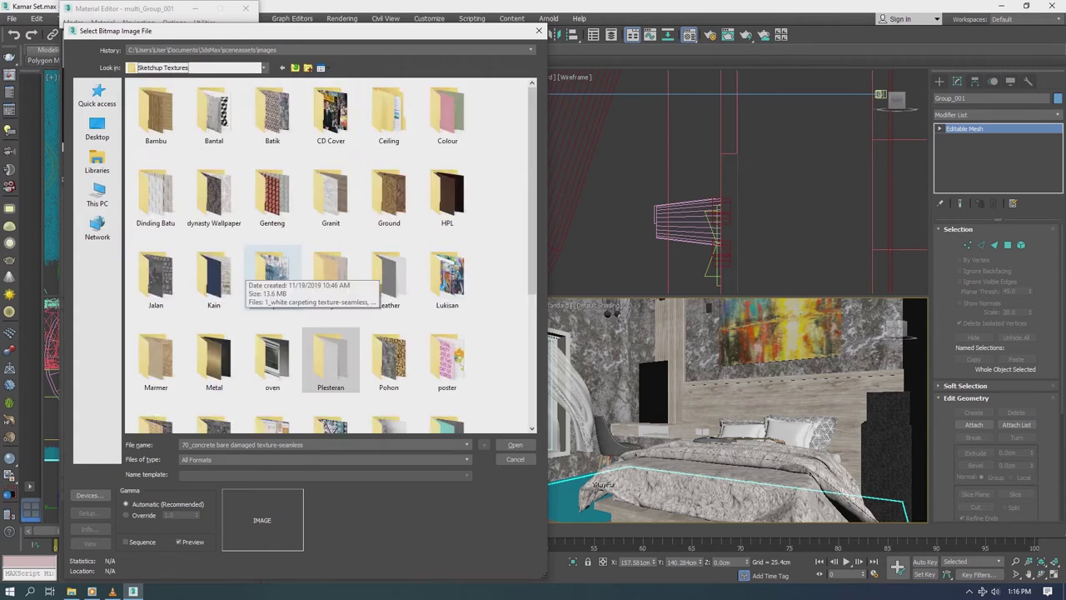
# Step: Check the Dinding Batu stone folder, then cancel the bitmap browser and close the Material Editor
pyautogui.scroll(-3, 233, 241)
pyautogui.scroll(-2, 233, 242)
pyautogui.scroll(5, 334, 249)
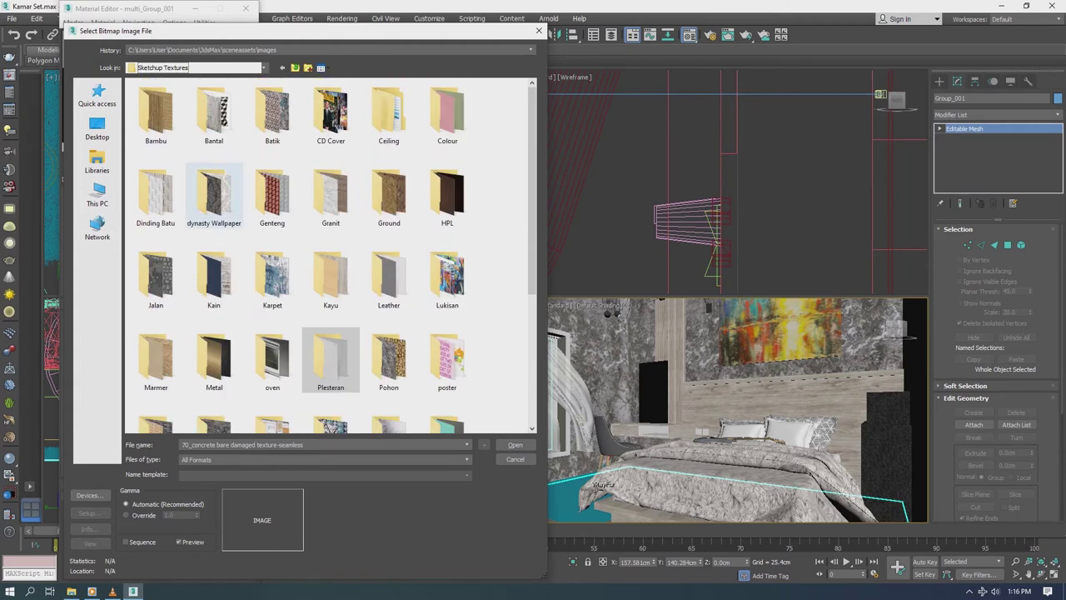
pyautogui.doubleClick(162, 208)
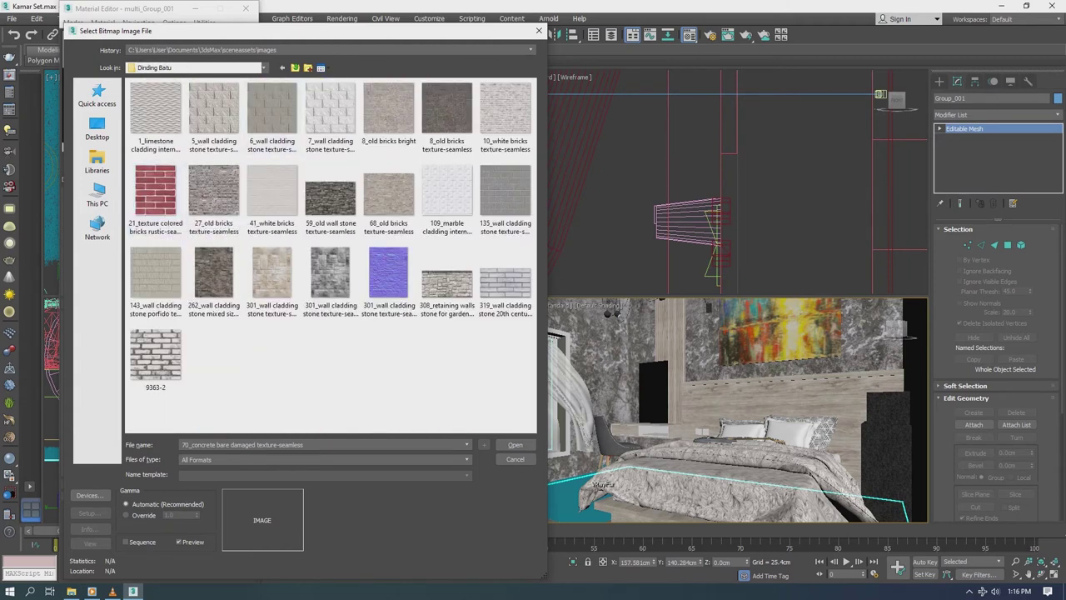
pyautogui.click(250, 68)
pyautogui.click(191, 276)
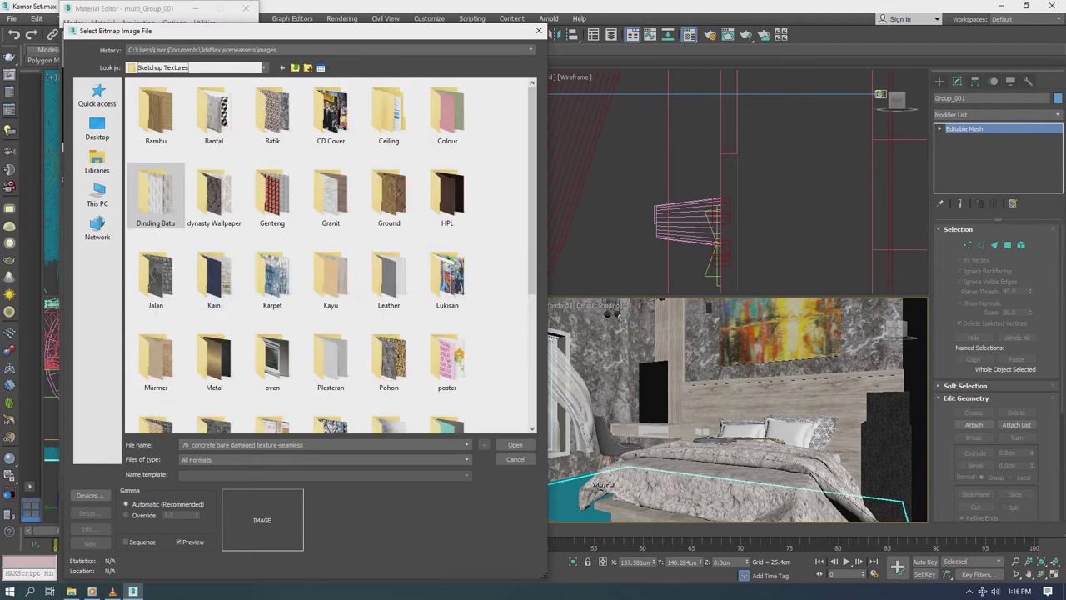
pyautogui.press('Escape')
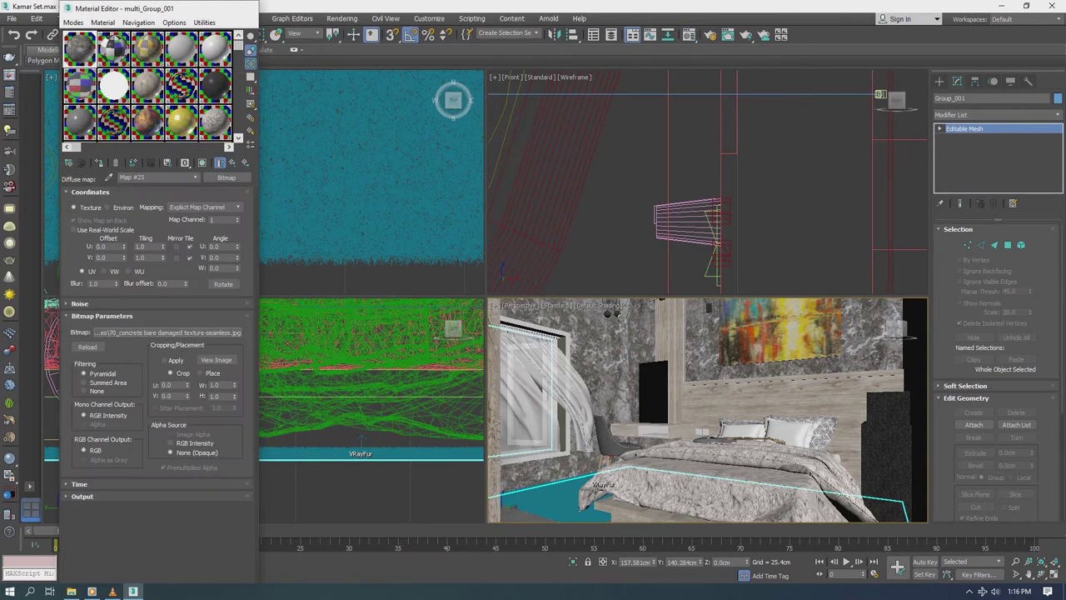
pyautogui.press('m')
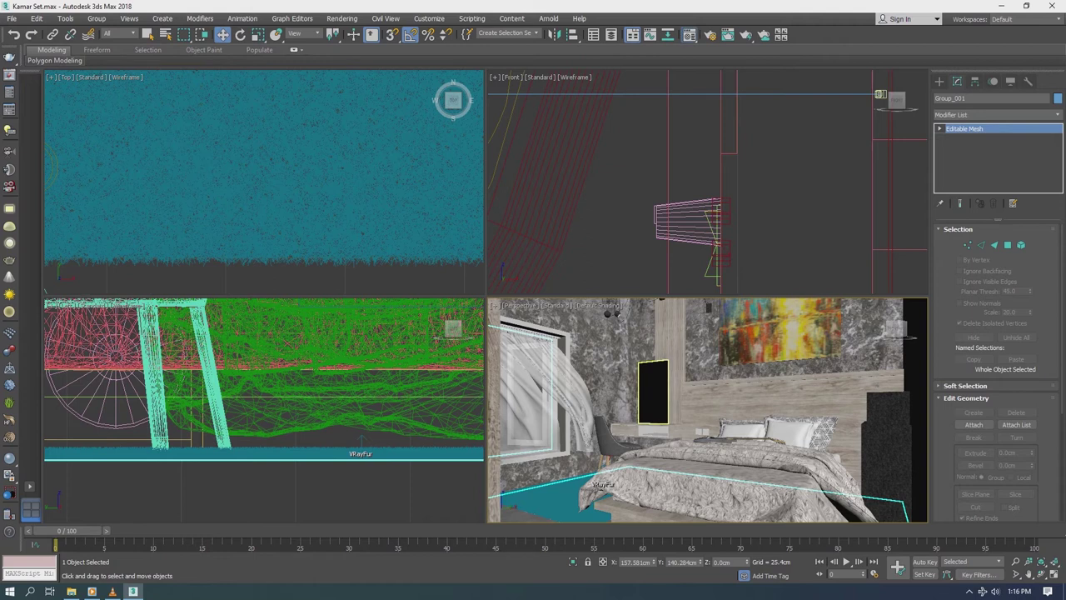
pyautogui.press('m')
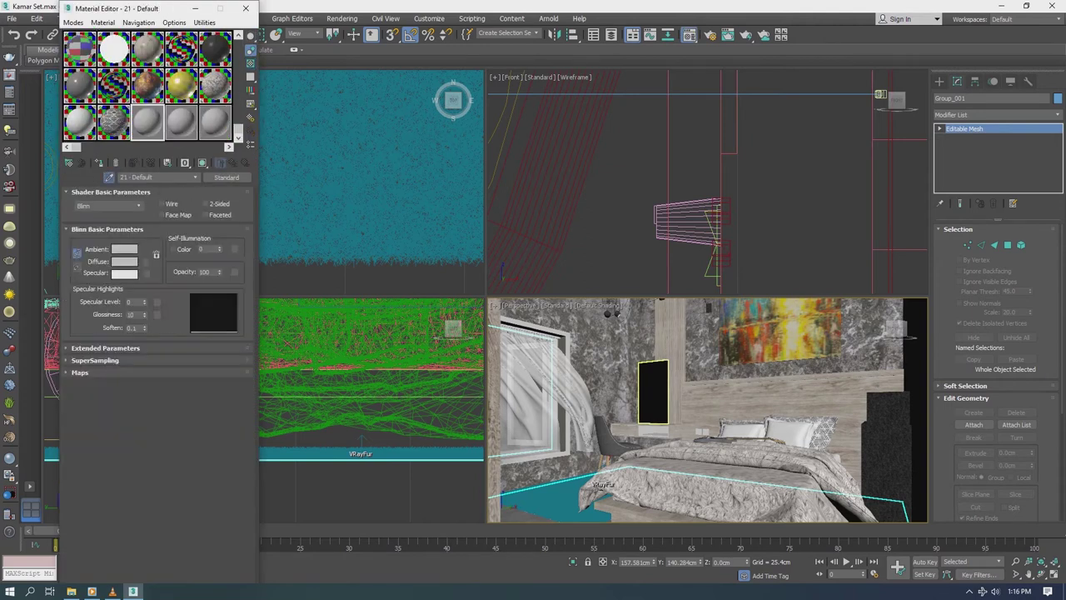
# Step: Eyedrop the chair's material and select the leg elements of chair Group_037
pyautogui.click(560, 441)
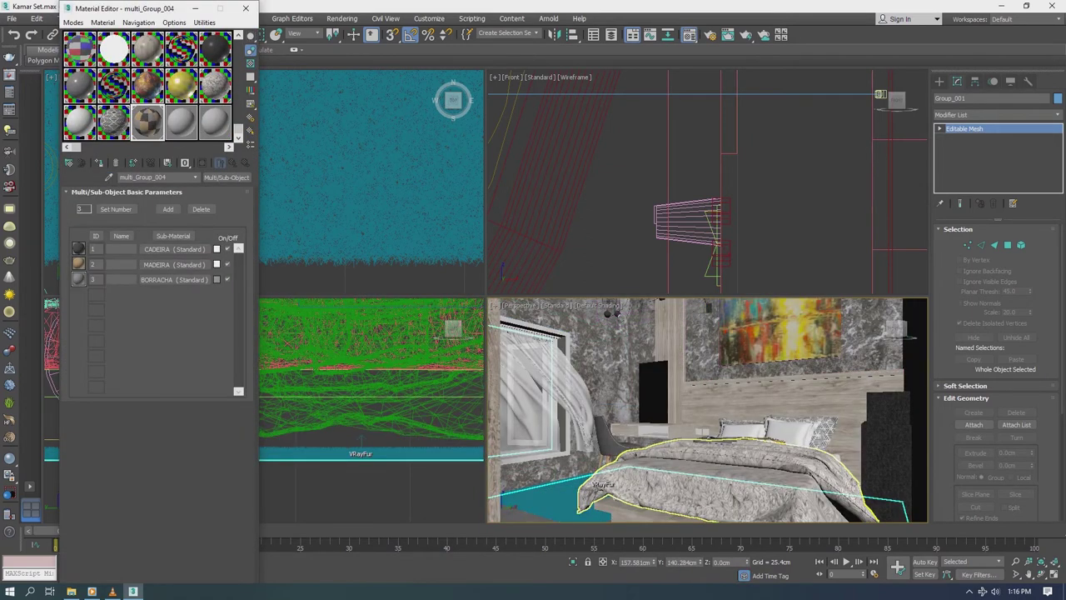
pyautogui.press('5')
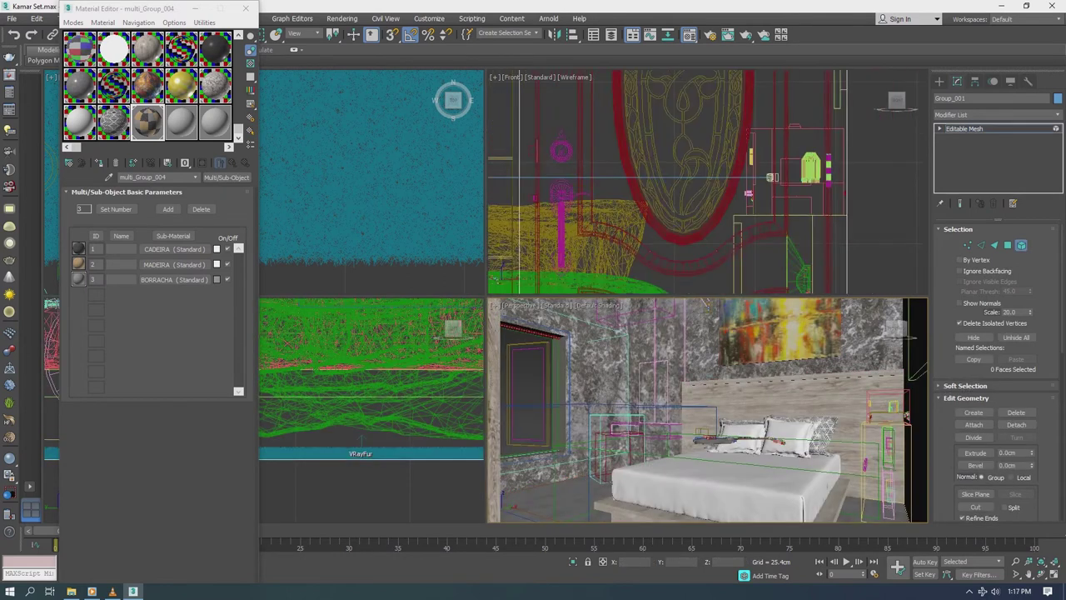
pyautogui.scroll(5, 708, 183)
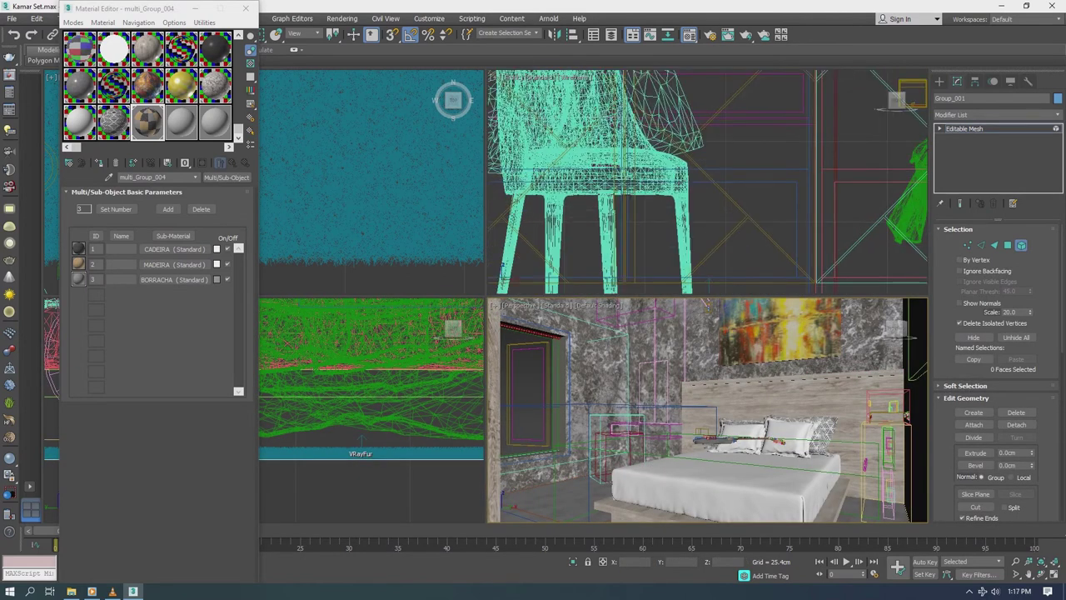
pyautogui.click(534, 391)
pyautogui.press('5')
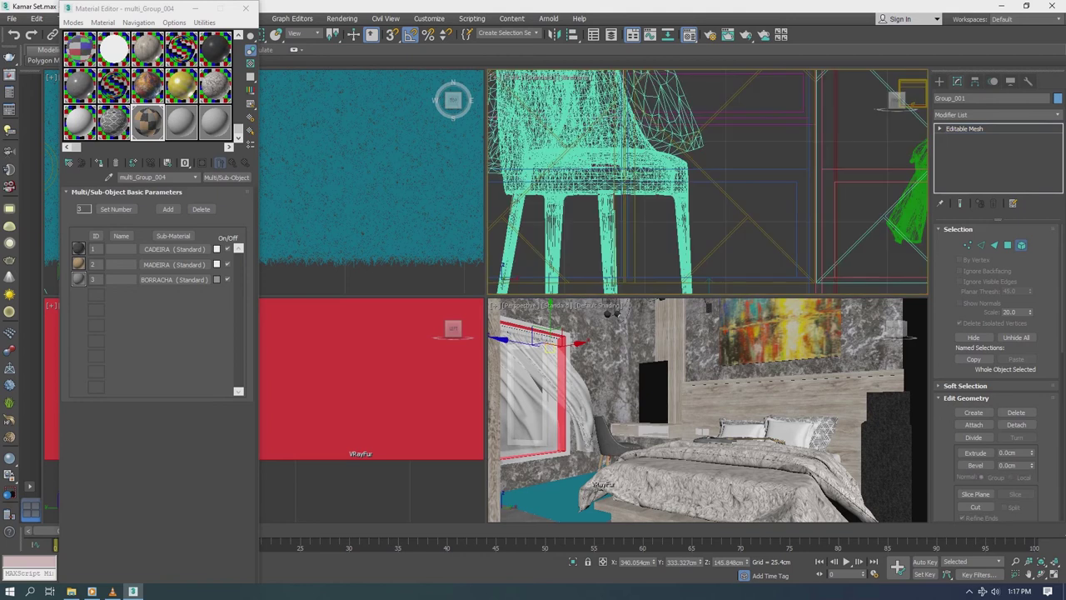
pyautogui.click(616, 442)
pyautogui.press('5')
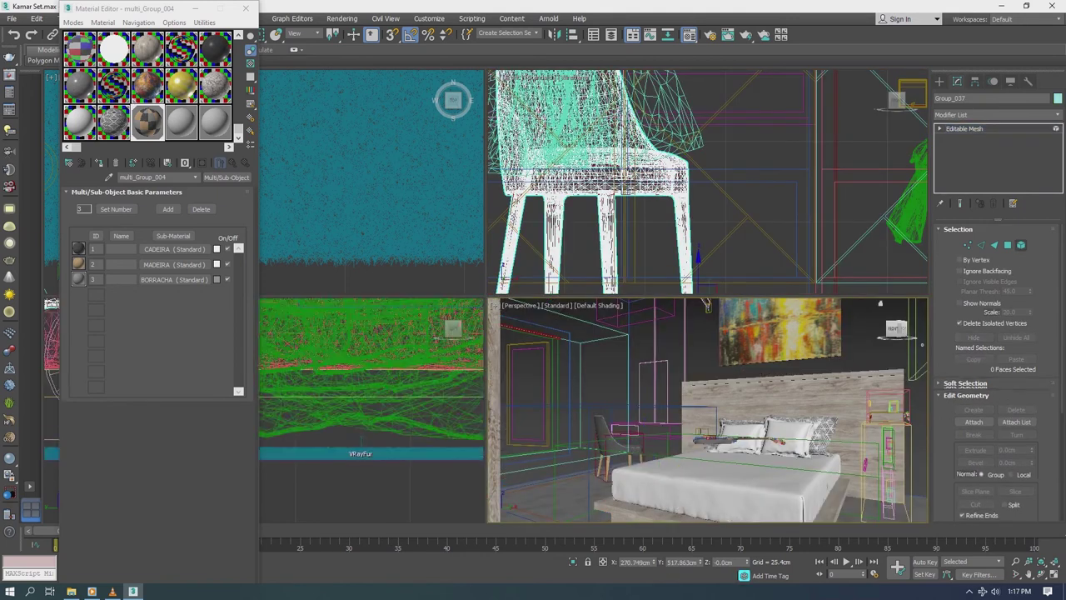
pyautogui.click(687, 241)
pyautogui.keyDown('ctrl'); pyautogui.click(610, 241); pyautogui.keyUp('ctrl')
pyautogui.keyDown('ctrl'); pyautogui.click(554, 241); pyautogui.keyUp('ctrl')
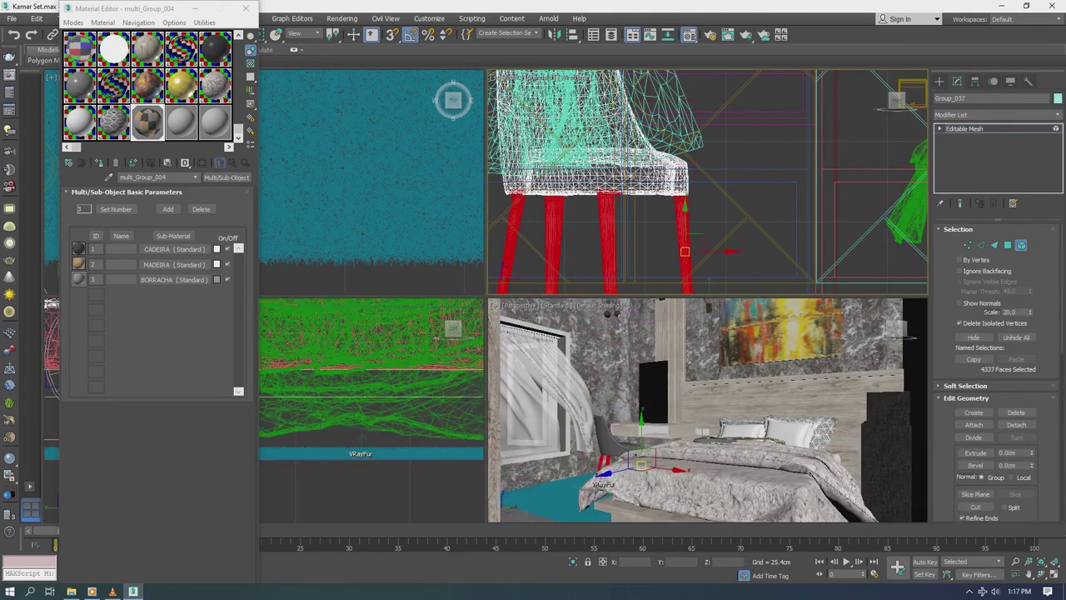
pyautogui.press('5')
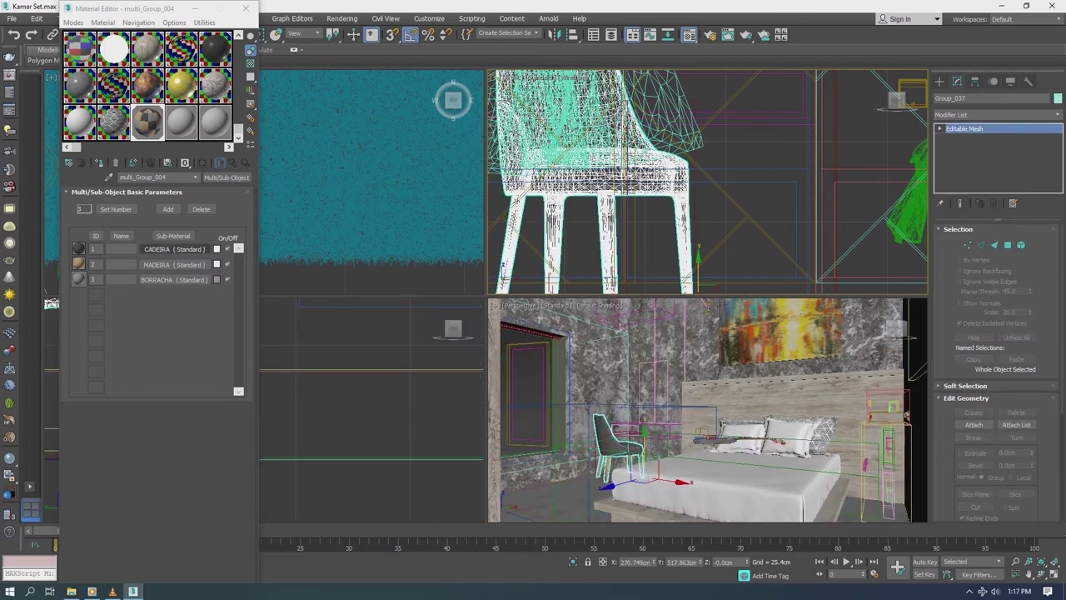
# Step: Check the MADEIRA wood sub-material, then convert chair Group_037 to Editable Poly
pyautogui.click(174, 264)
pyautogui.rightClick(146, 265)
pyautogui.click(145, 261)
pyautogui.press('Escape')
pyautogui.click(1022, 245)
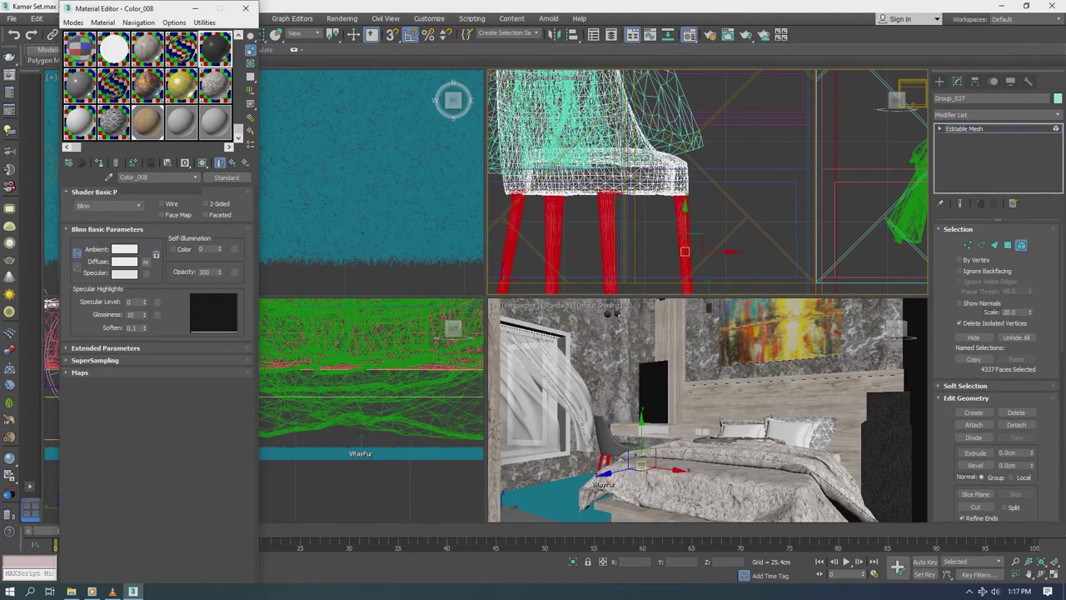
pyautogui.rightClick(601, 390)
pyautogui.click(758, 537)
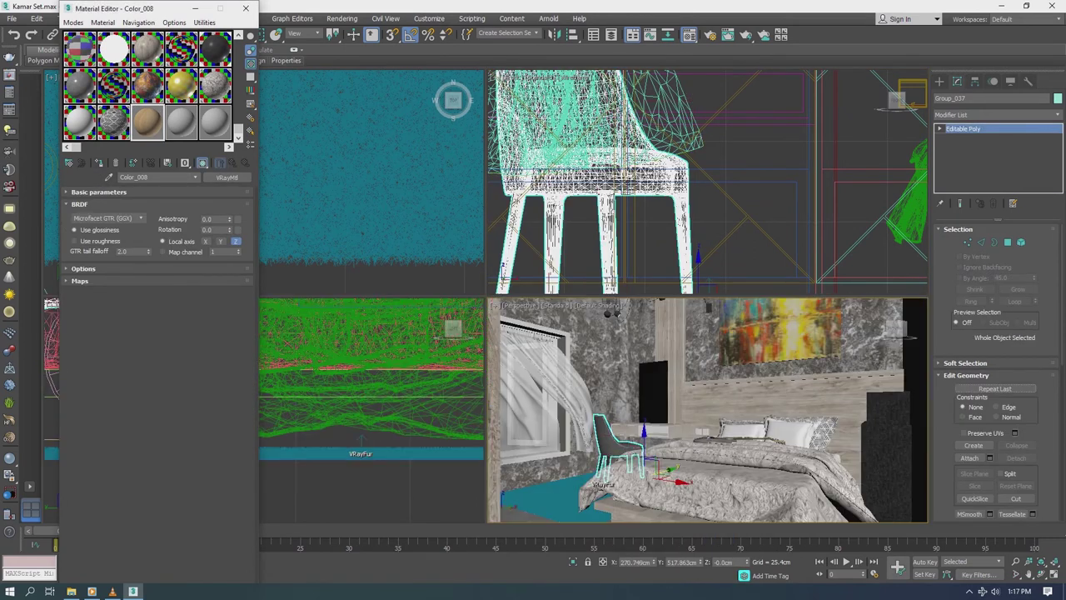
# Step: Open the CADEIRA seat sub-material and start changing its material type
pyautogui.click(174, 249)
pyautogui.rightClick(145, 261)
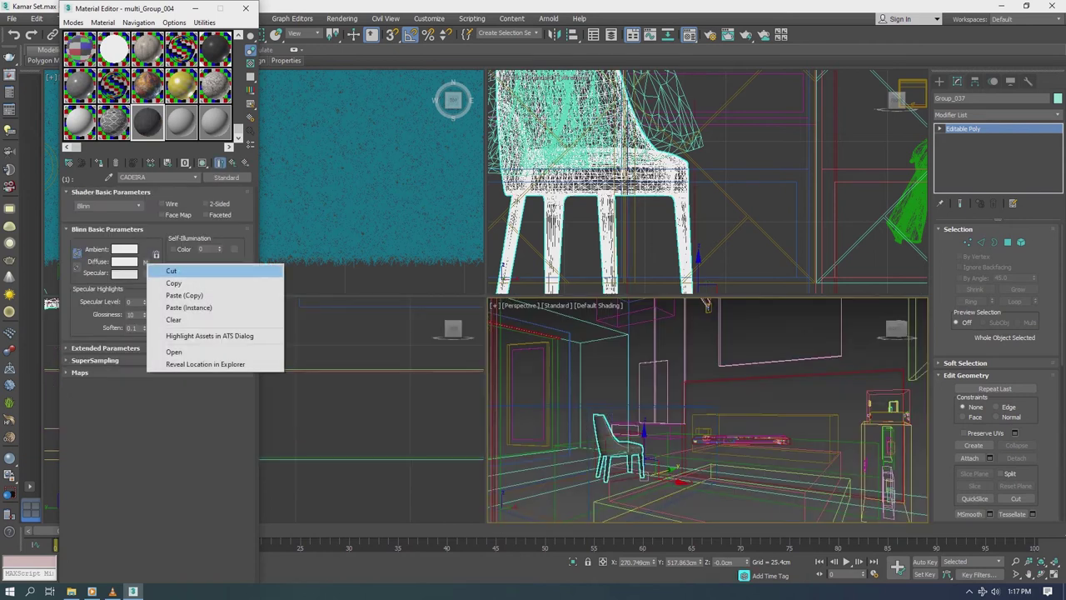
pyautogui.click(227, 177)
# Step: Make CADEIRA a VRayMtl with the 33_black denim bitmap as its diffuse map
pyautogui.doubleClick(450, 389)
pyautogui.click(148, 204)
pyautogui.doubleClick(439, 115)
pyautogui.click(328, 183)
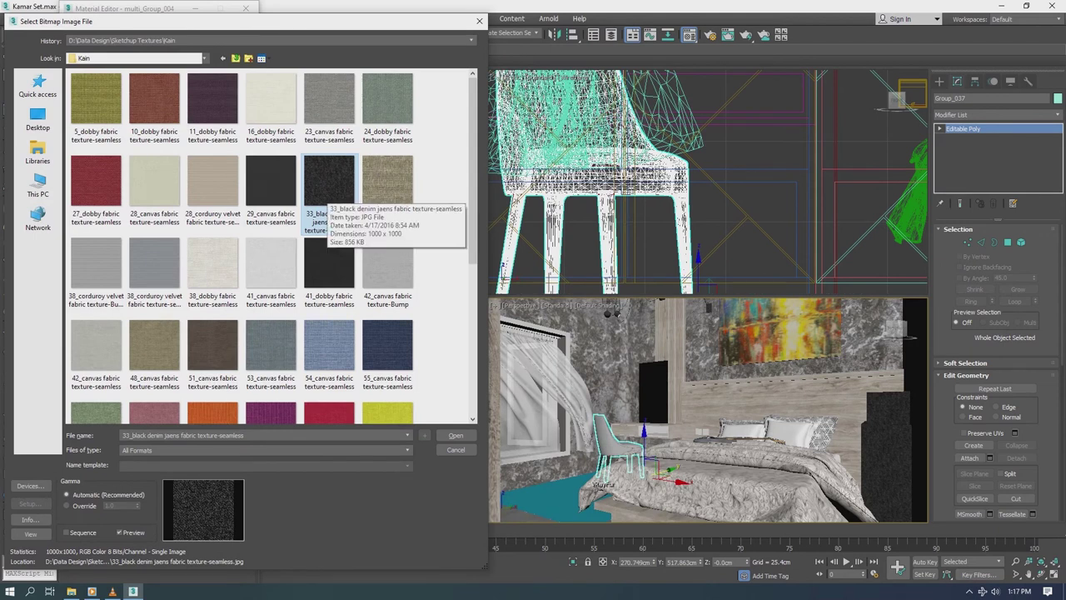
pyautogui.scroll(-2, 328, 199)
pyautogui.scroll(2, 328, 200)
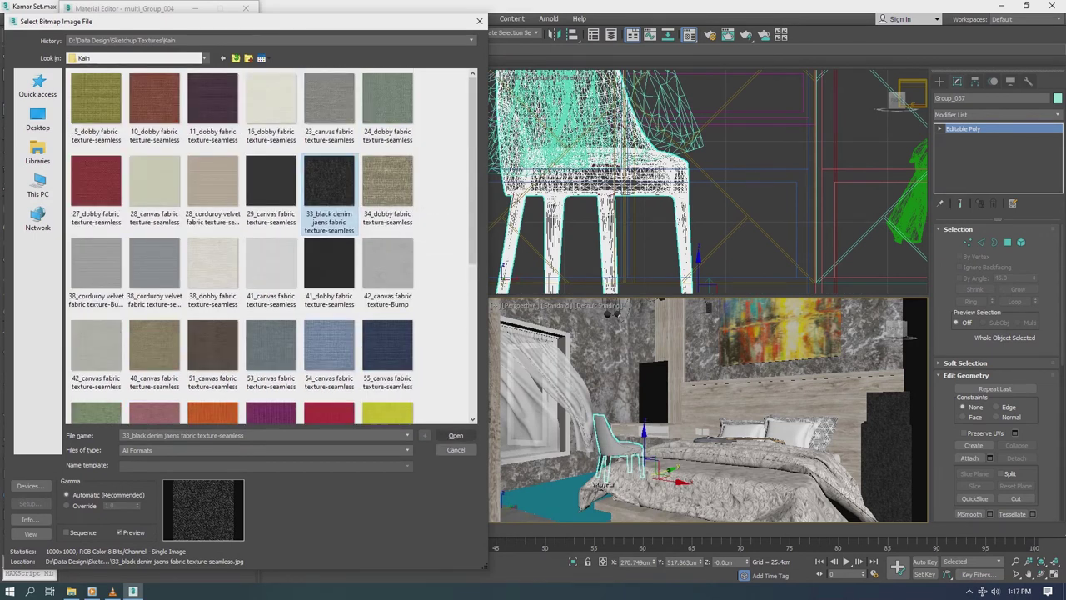
pyautogui.doubleClick(328, 183)
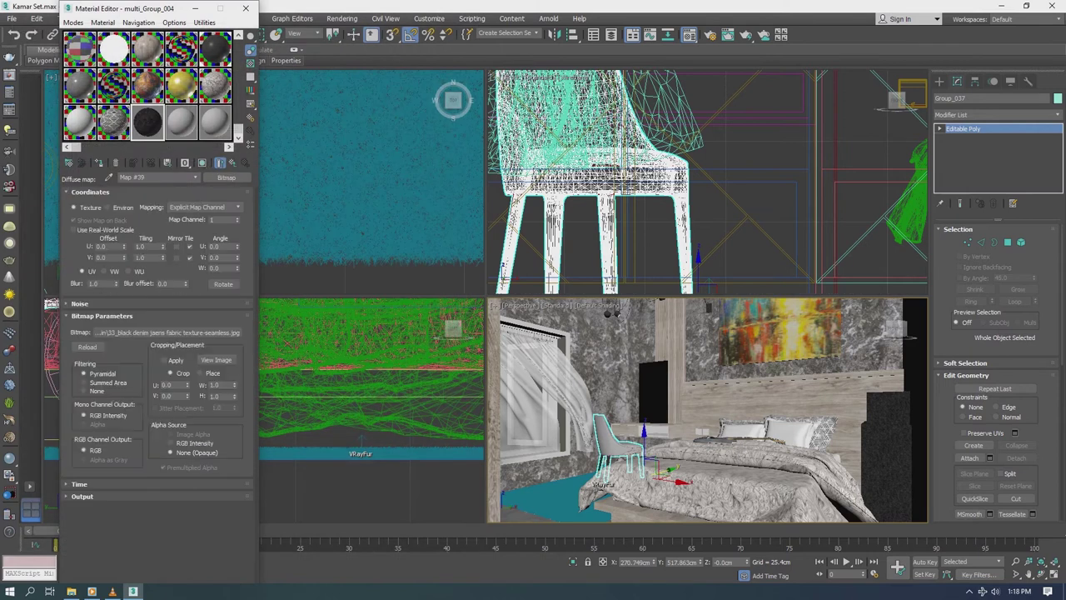
# Step: Add the 42_canvas fabric texture-Bump bitmap to CADEIRA's Bump channel at 30.0
pyautogui.click(232, 161)
pyautogui.click(98, 192)
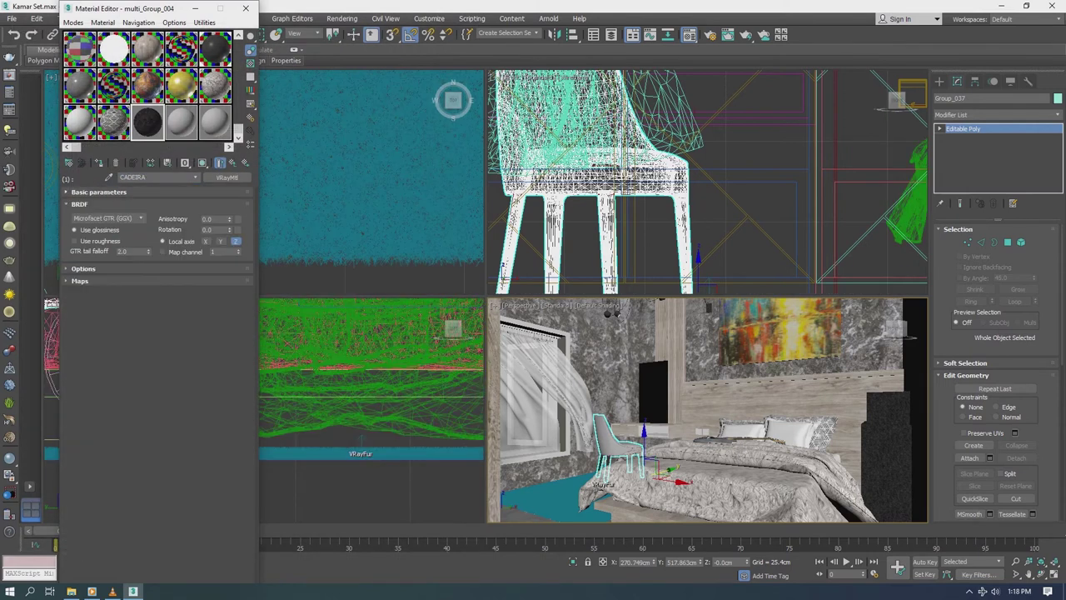
pyautogui.click(80, 228)
pyautogui.click(193, 395)
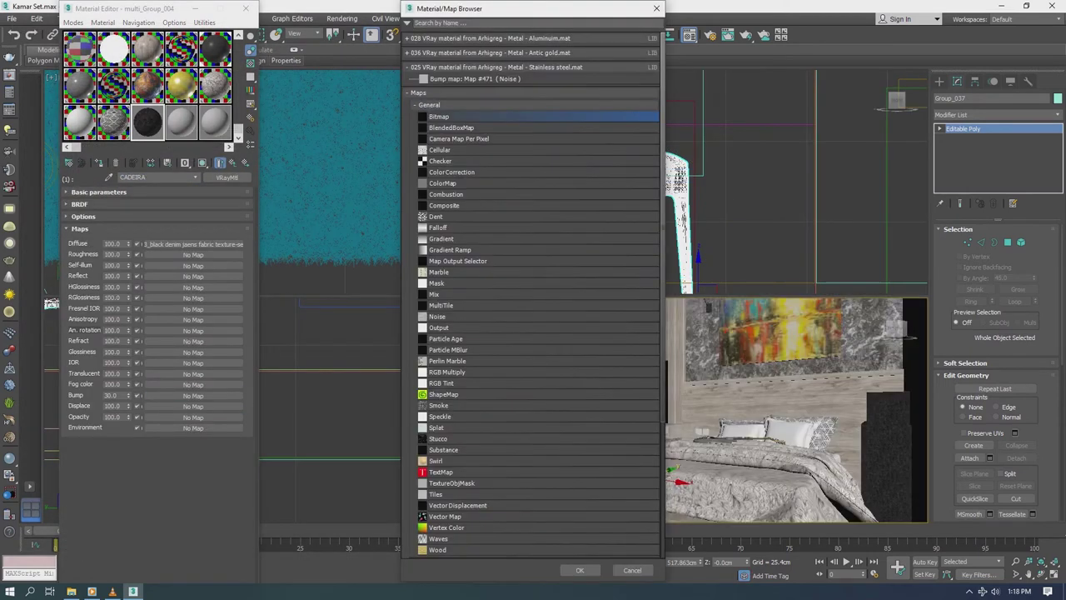
pyautogui.doubleClick(450, 127)
pyautogui.click(329, 184)
pyautogui.click(387, 262)
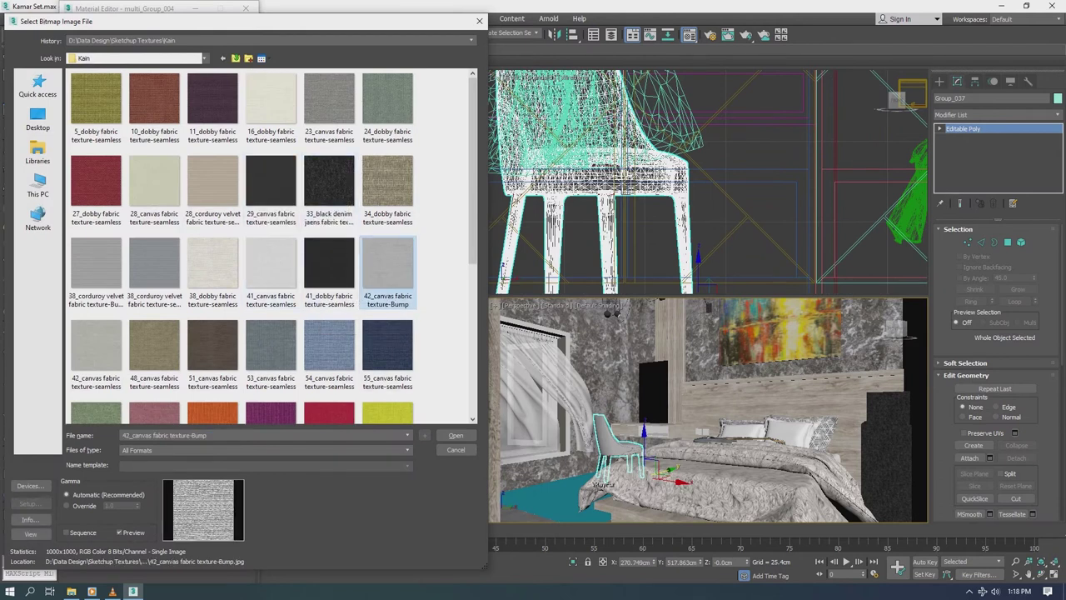
pyautogui.click(456, 435)
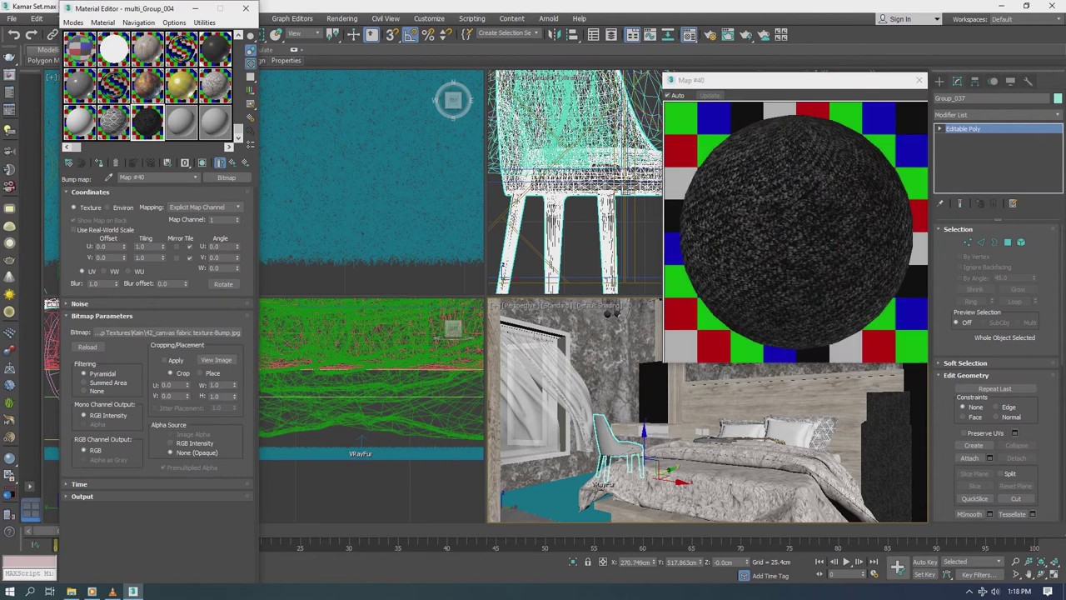
pyautogui.click(158, 177)
pyautogui.click(145, 188)
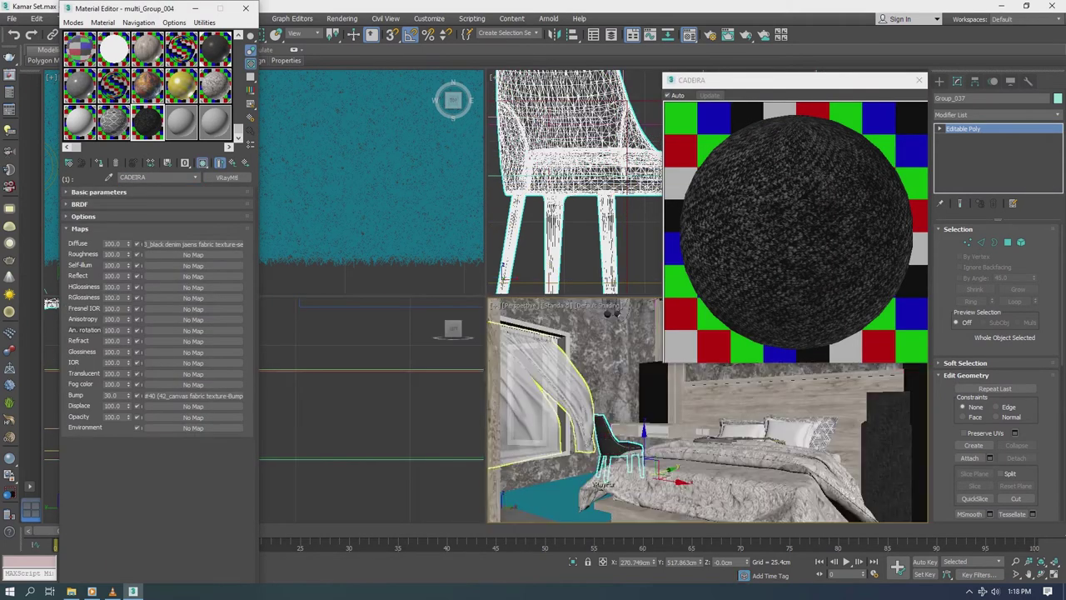
# Step: Switch the perspective view to wireframe and select the chair's thin trim strip element
pyautogui.press('5')
pyautogui.press('F3')
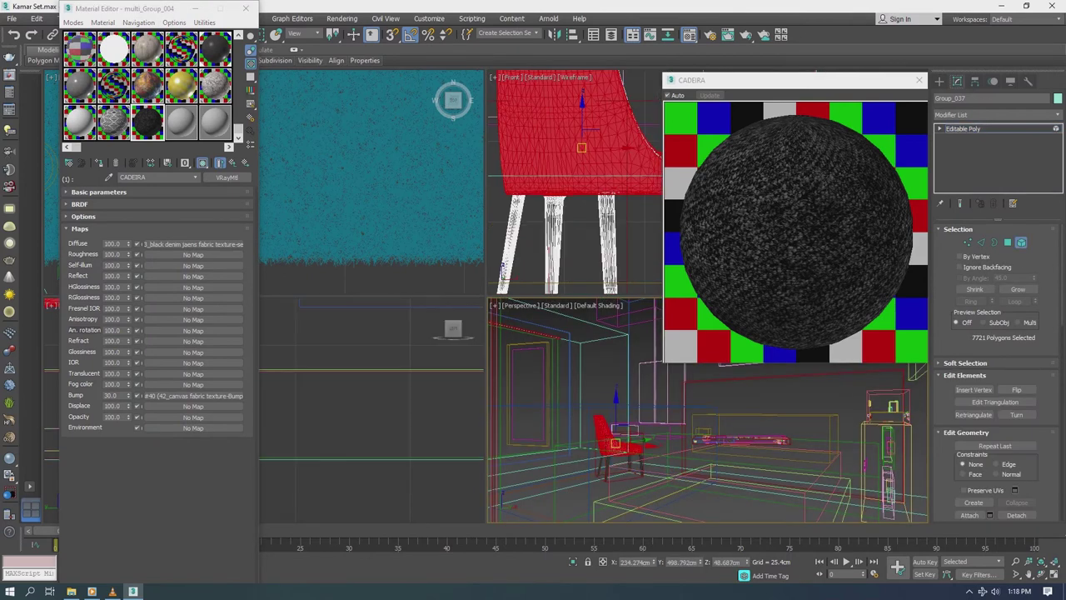
pyautogui.scroll(10, 613, 434)
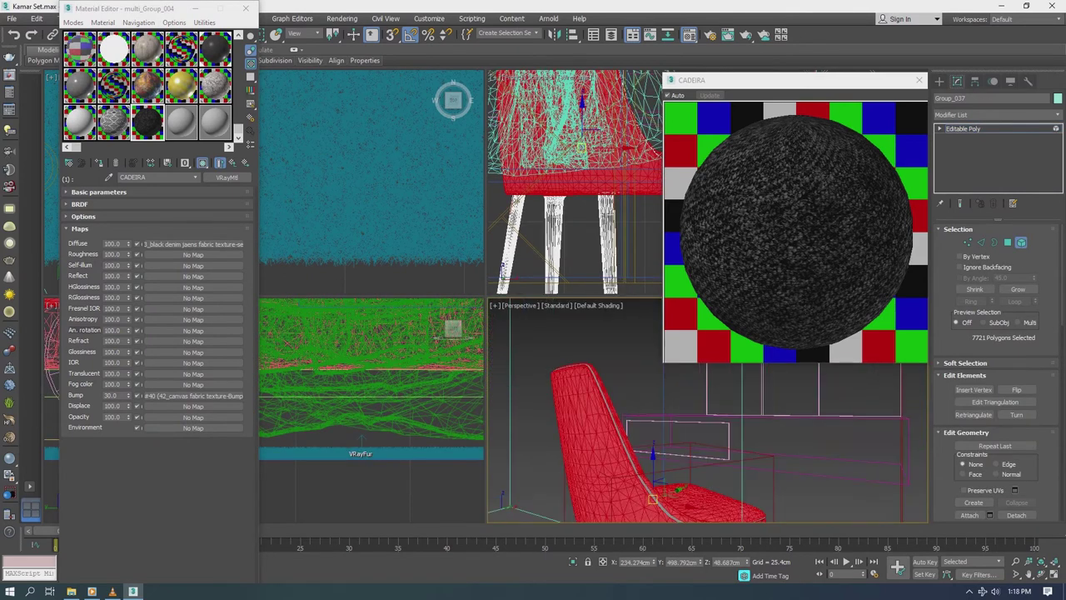
pyautogui.click(620, 400)
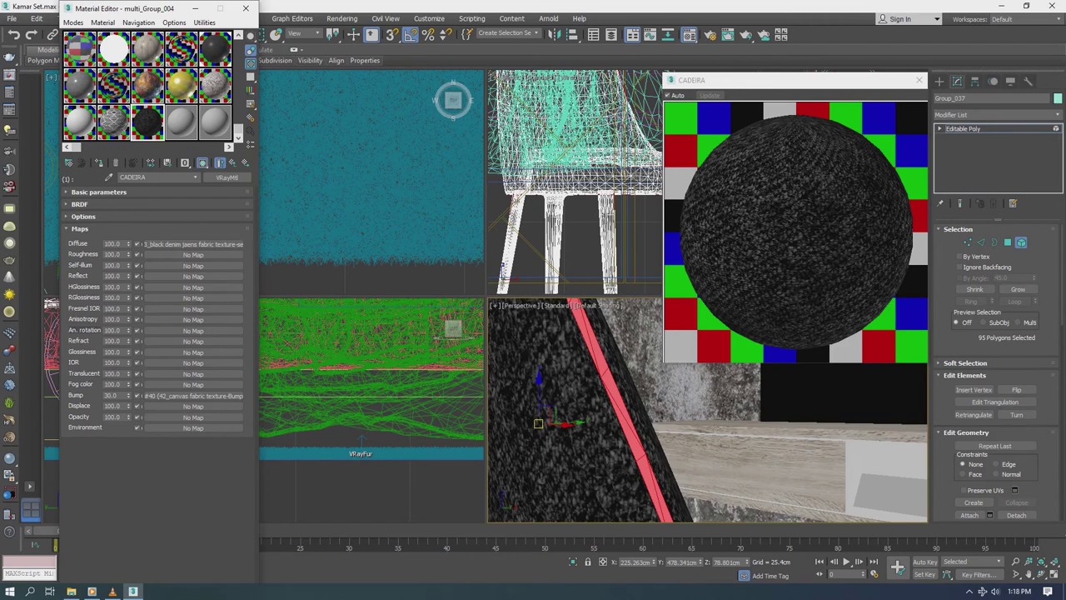
pyautogui.click(919, 80)
pyautogui.click(195, 177)
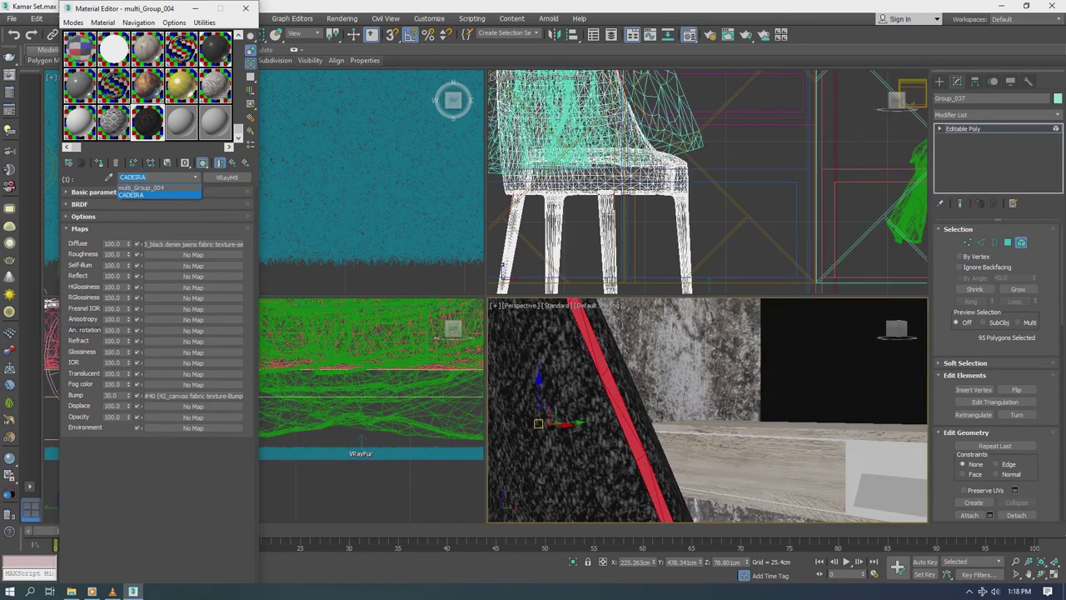
# Step: Add a Shrink Wrap UVW Map to the chair and collapse it into Editable Poly
pyautogui.click(991, 115)
pyautogui.scroll(-10, 983, 375)
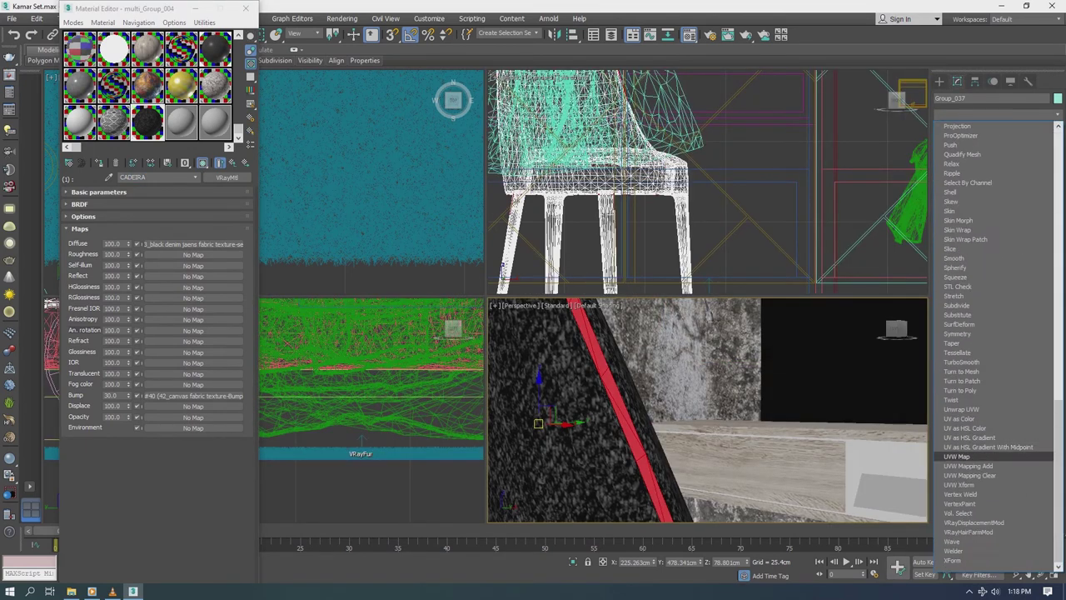
pyautogui.click(958, 457)
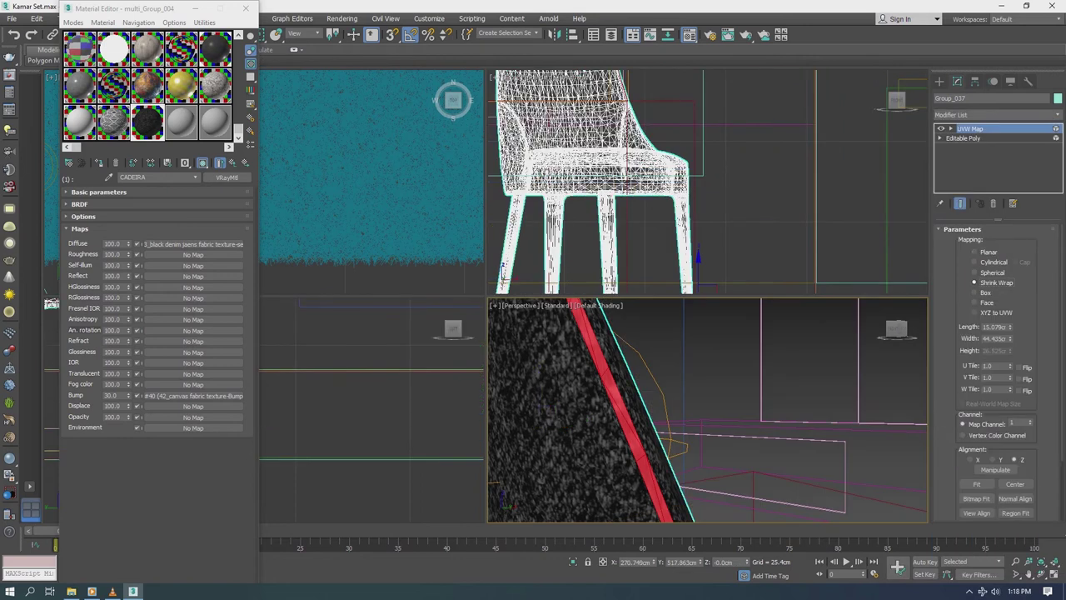
pyautogui.rightClick(583, 352)
pyautogui.click(750, 483)
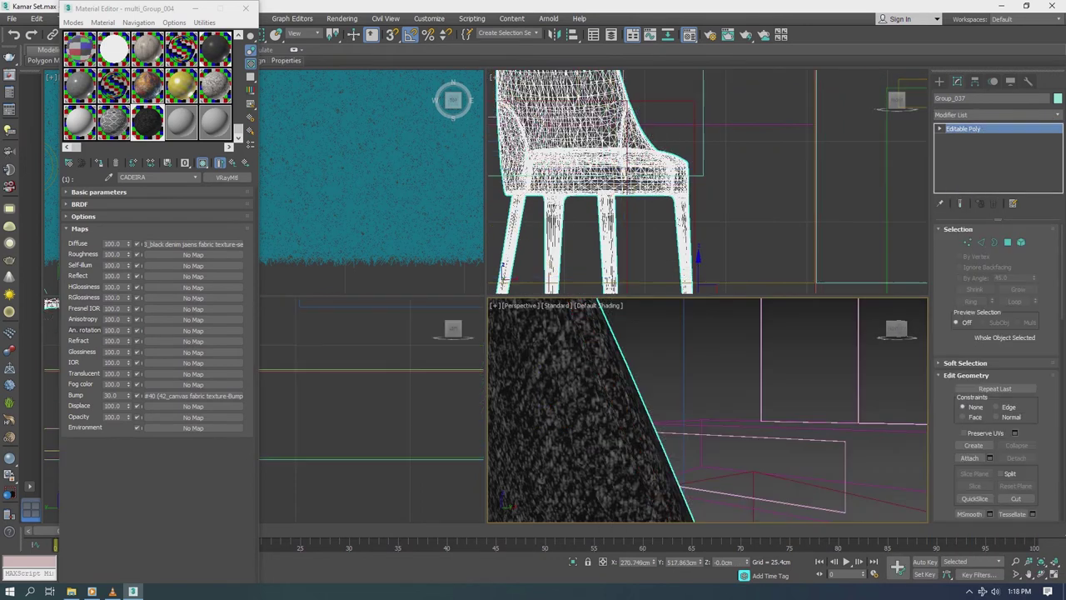
# Step: Set the view to look through VRayCam001 and start a render
pyautogui.click(524, 305)
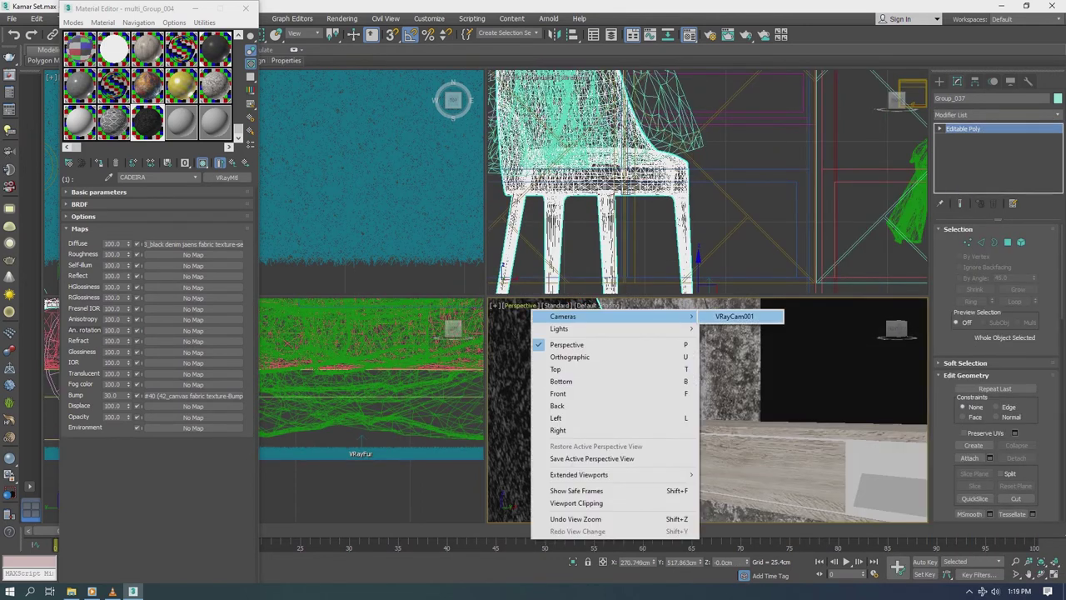
pyautogui.click(740, 317)
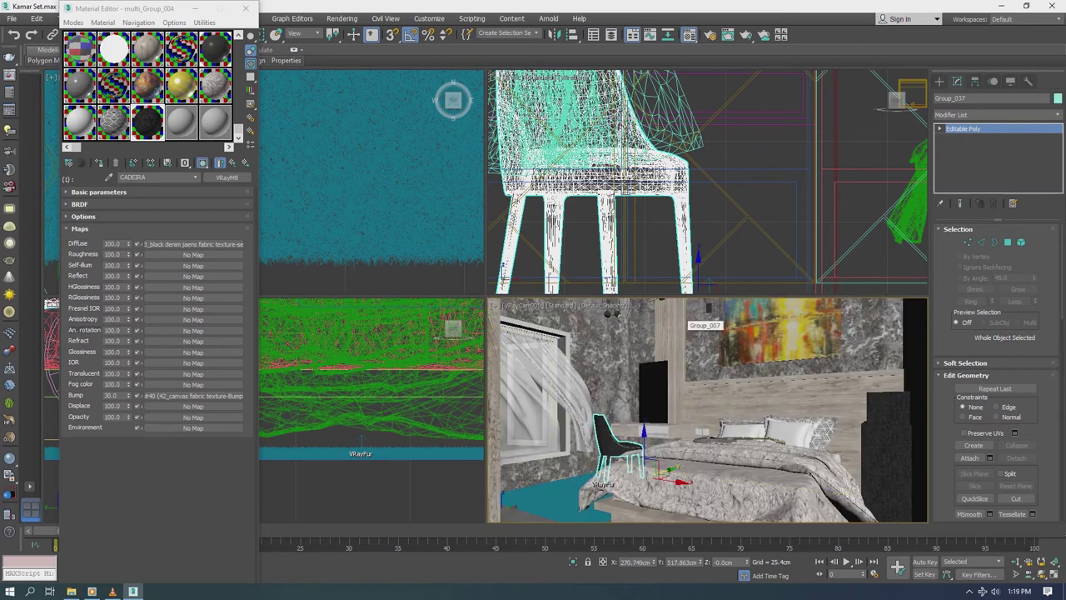
pyautogui.hotkey('shift', 'q')
# Step: Render the bedroom VRayCam001 view
pyautogui.click(494, 95)
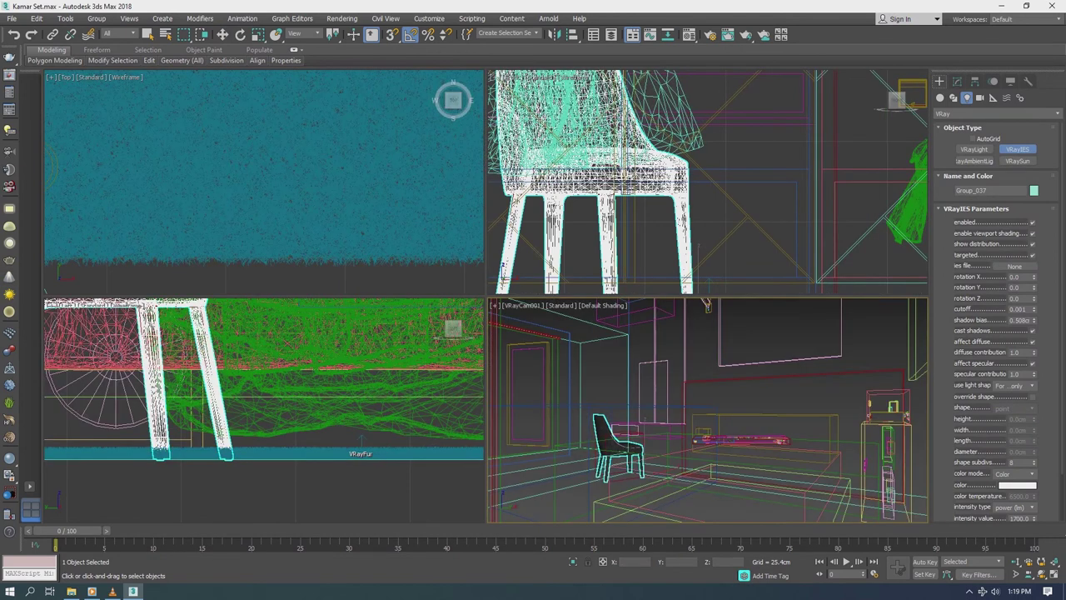
pyautogui.scroll(-5, 264, 184)
pyautogui.scroll(4, 263, 183)
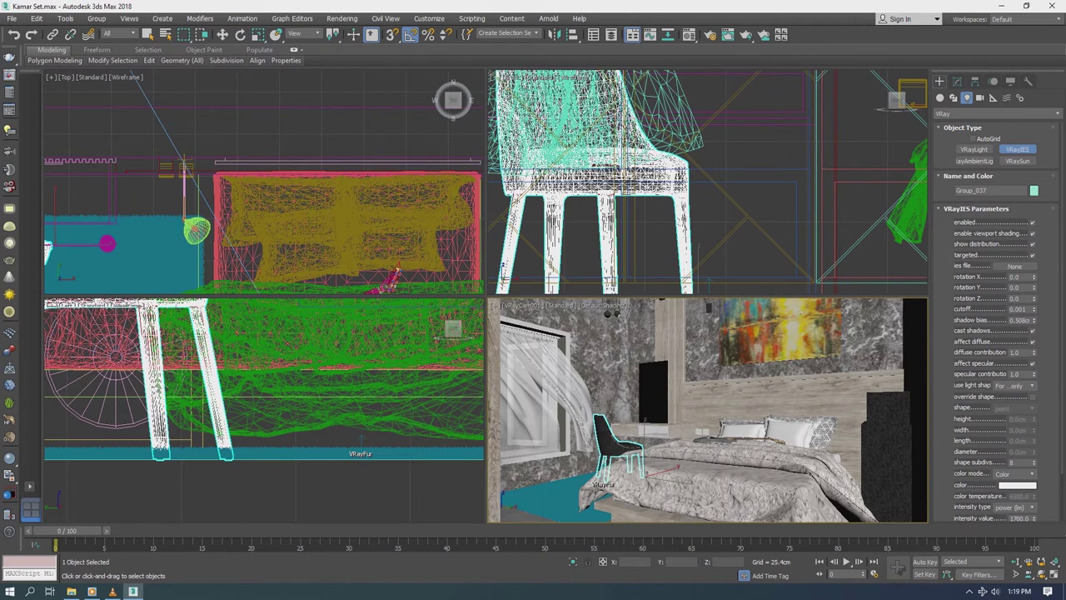
pyautogui.scroll(3, 196, 227)
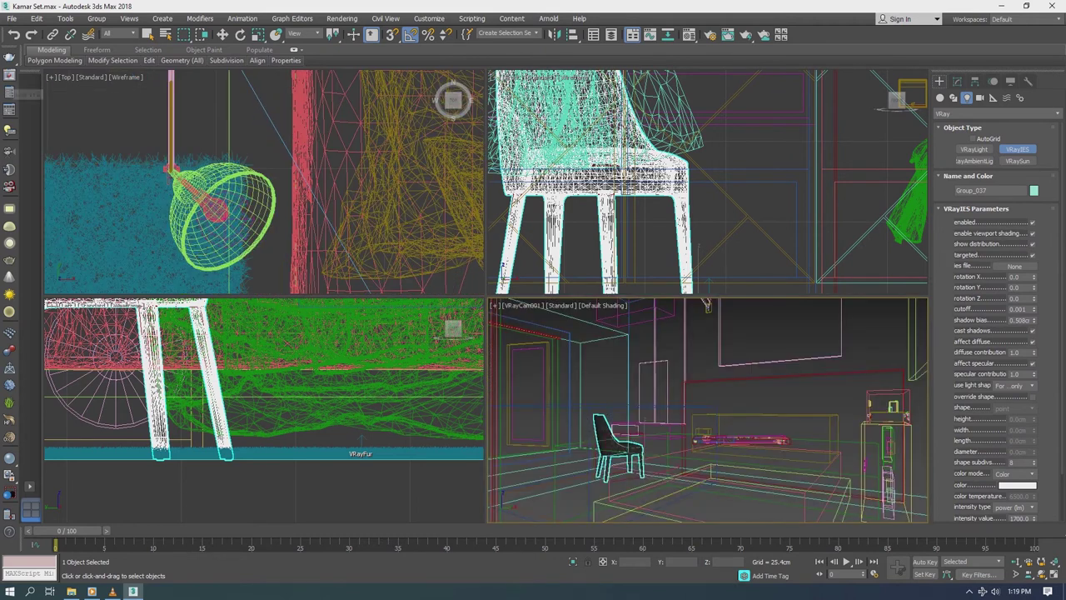
# Step: Leave light creation and select the wall lamp together with its head in the Top view
pyautogui.press('w')
pyautogui.click(220, 202)
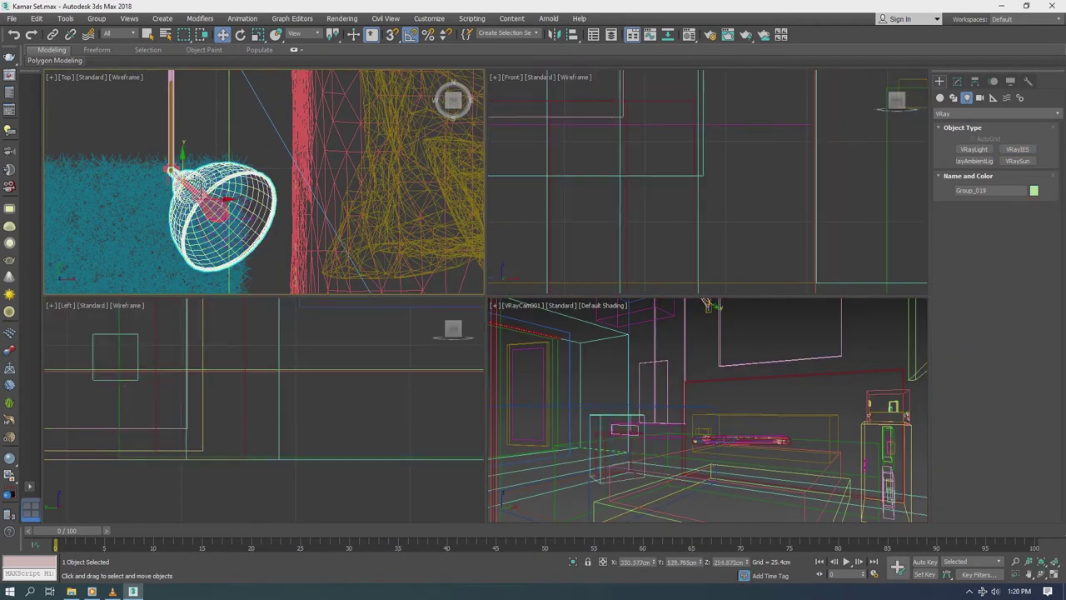
pyautogui.scroll(2, 197, 167)
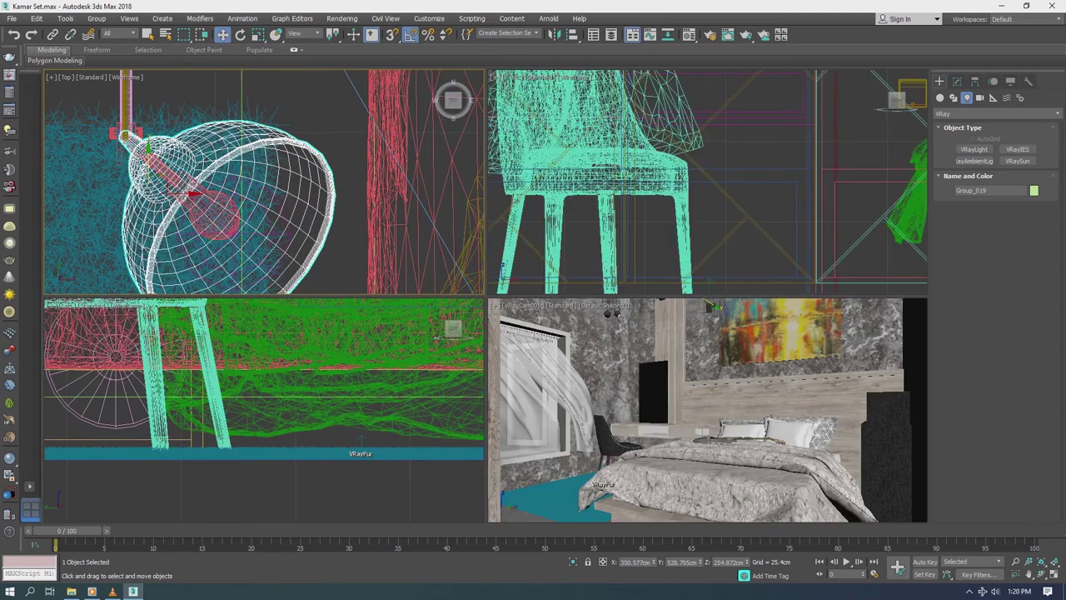
pyautogui.scroll(2, 197, 167)
pyautogui.scroll(1, 196, 167)
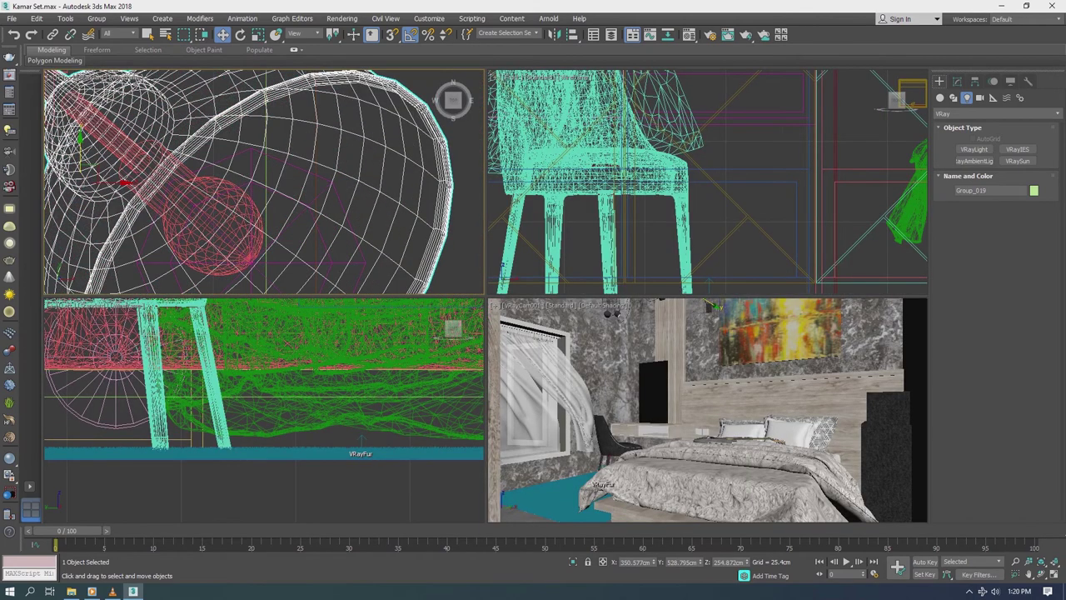
pyautogui.keyDown('ctrl'); pyautogui.click(212, 225); pyautogui.keyUp('ctrl')
# Step: Add the third lamp part to the selection, rotate the lamp on its vertical axis and nudge it into place
pyautogui.keyDown('ctrl'); pyautogui.click(108, 117); pyautogui.keyUp('ctrl')
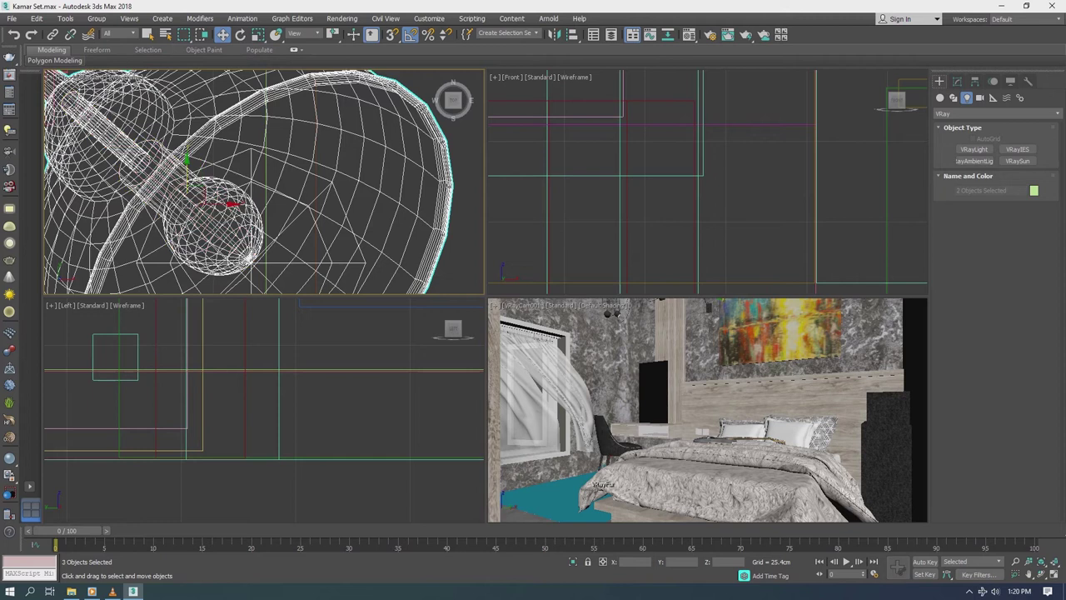
pyautogui.scroll(-3, 264, 182)
pyautogui.scroll(-2, 263, 182)
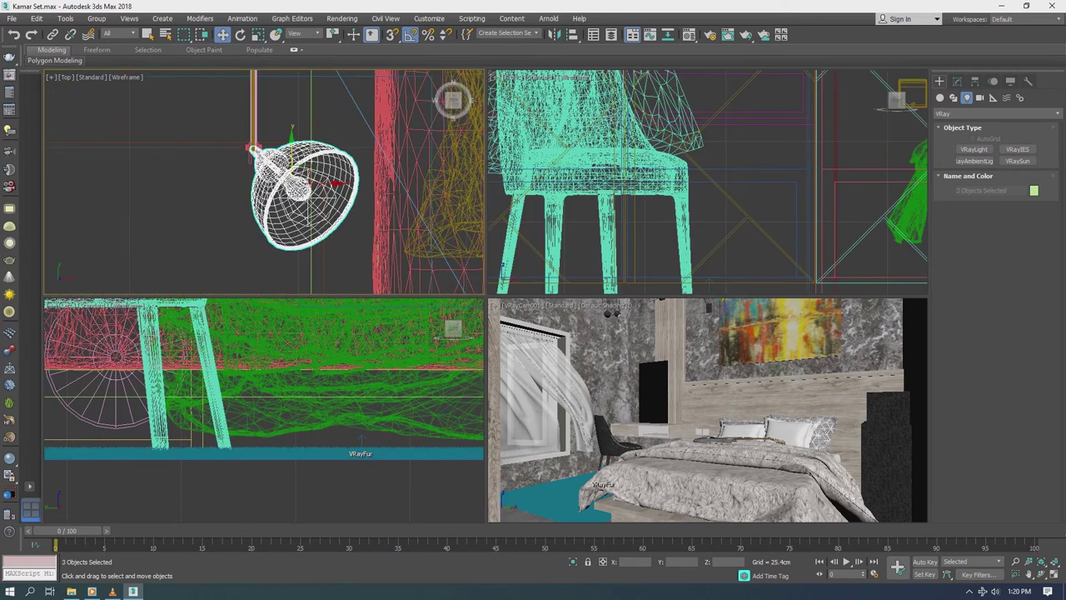
pyautogui.press('e')
pyautogui.moveTo(250, 150); pyautogui.dragTo(250, 200)
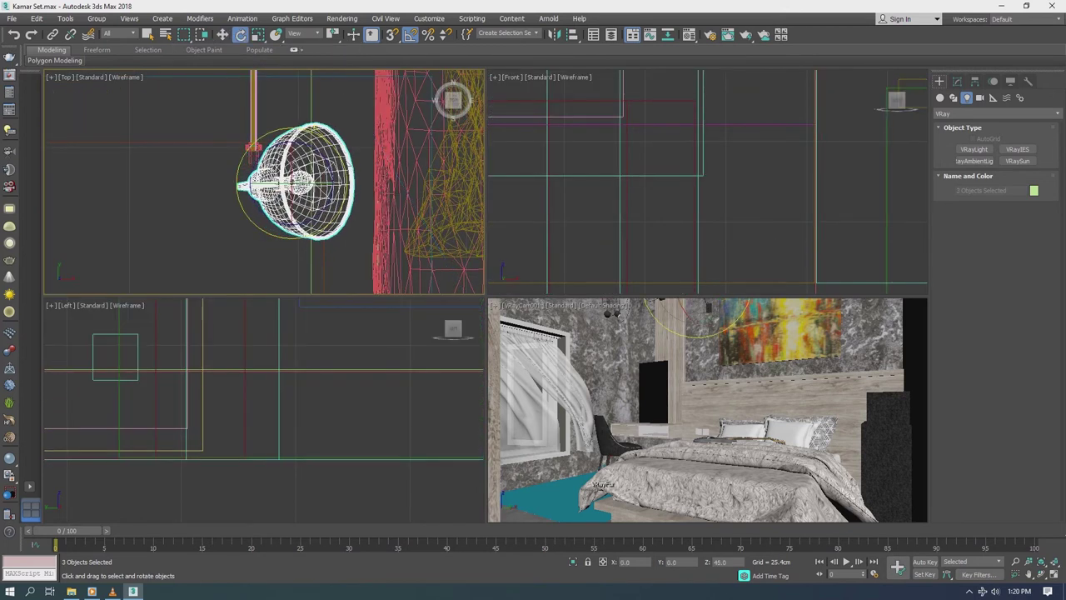
pyautogui.rightClick(295, 145)
pyautogui.click(316, 150)
pyautogui.scroll(2, 268, 167)
pyautogui.moveTo(305, 157); pyautogui.dragTo(320, 154)
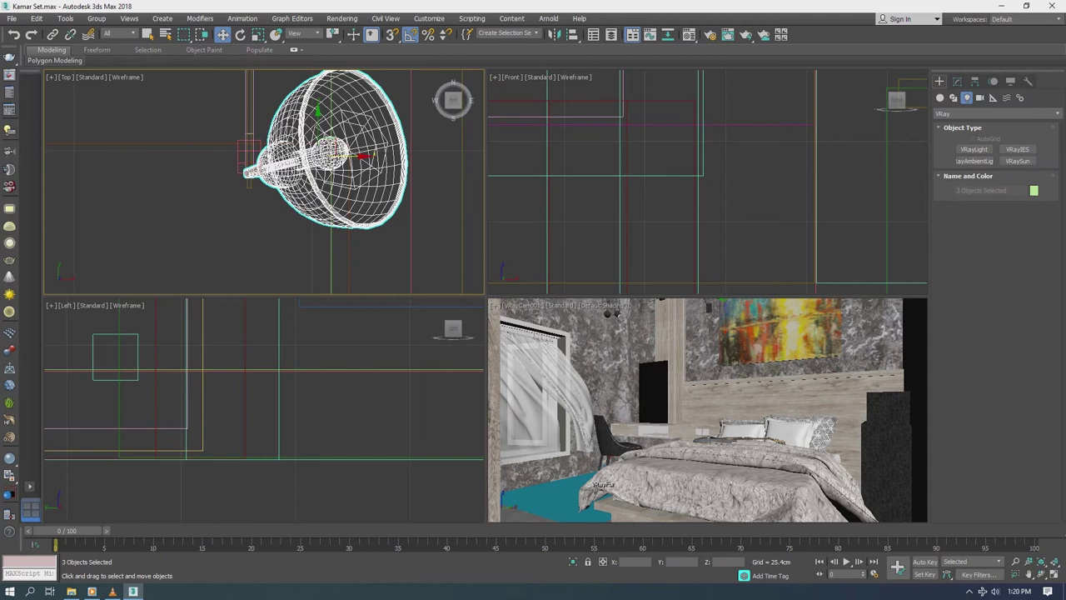
# Step: Rotate the wall lamp about 45 degrees so it angles into the room
pyautogui.scroll(-4, 167, 212)
pyautogui.scroll(-2, 167, 213)
pyautogui.scroll(-1, 167, 213)
pyautogui.scroll(-2, 166, 213)
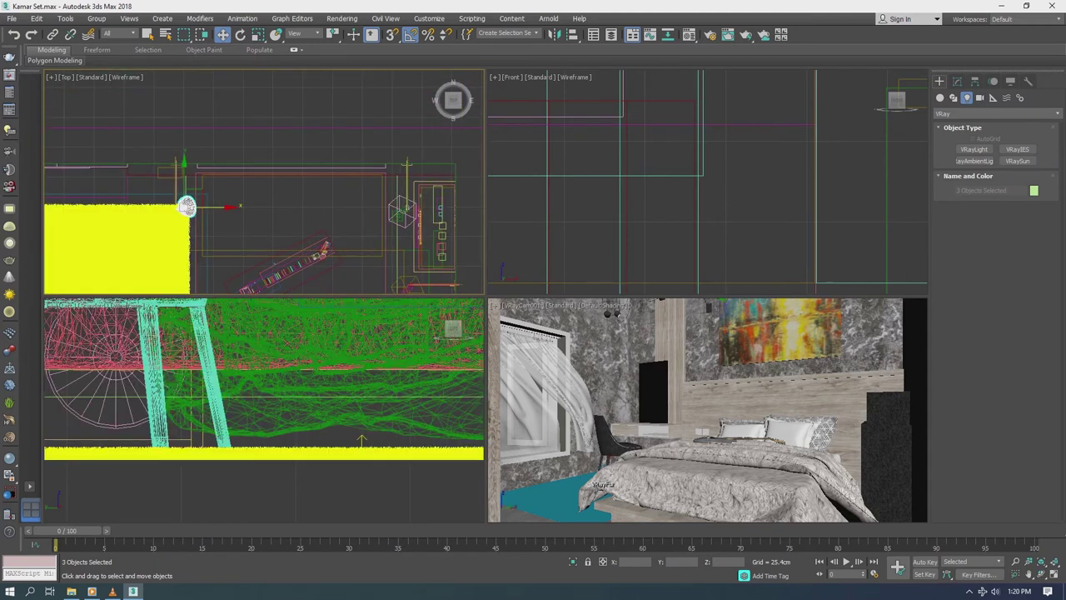
pyautogui.press('z')
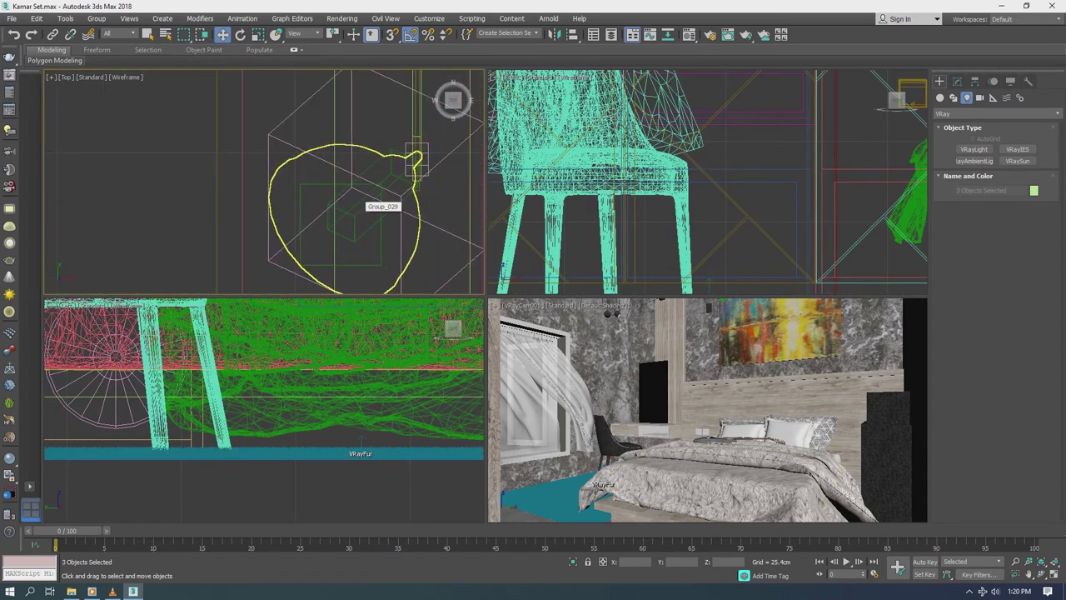
pyautogui.press('e')
pyautogui.moveTo(417, 150)
pyautogui.mouseDown()
pyautogui.moveTo(421, 204)
pyautogui.moveTo(348, 175)
pyautogui.mouseUp()
pyautogui.rightClick(408, 167)
pyautogui.click(433, 177)
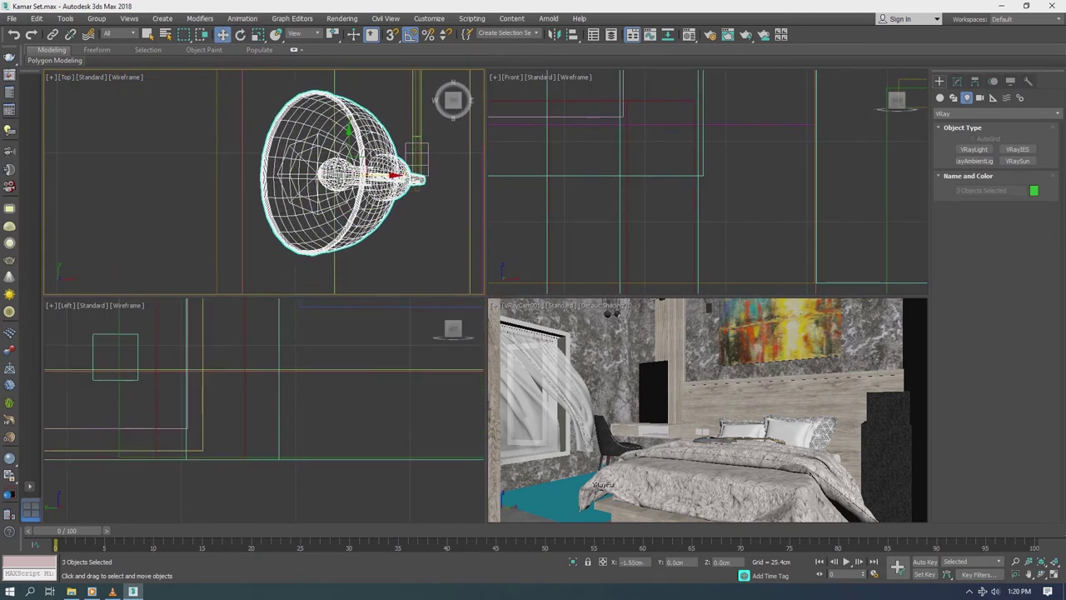
# Step: Shift the lamp slightly upward and start creating a VRayIES light
pyautogui.scroll(-8, 437, 222)
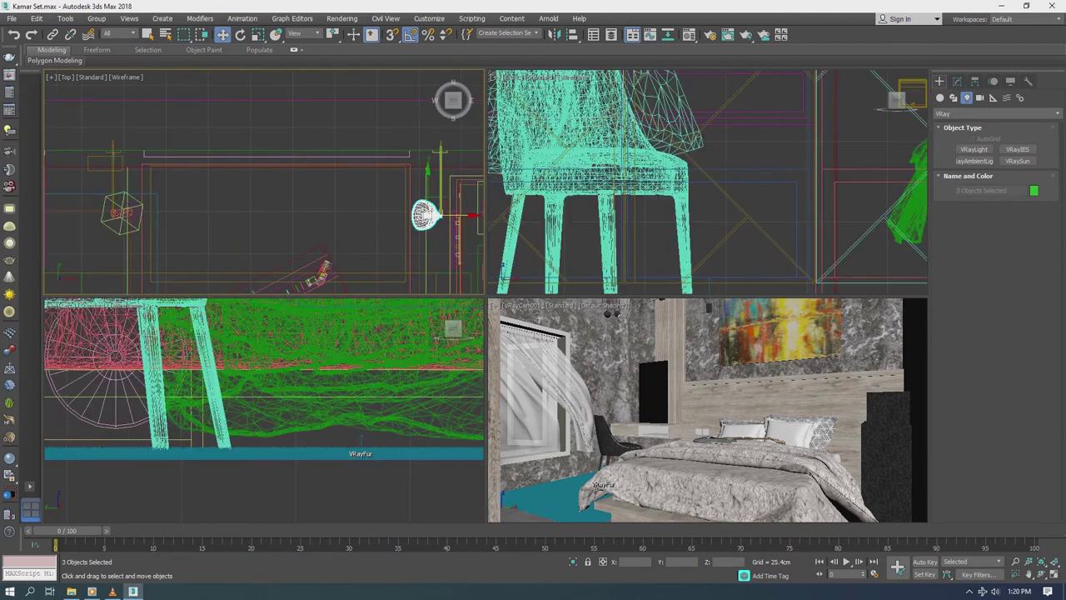
pyautogui.press('z')
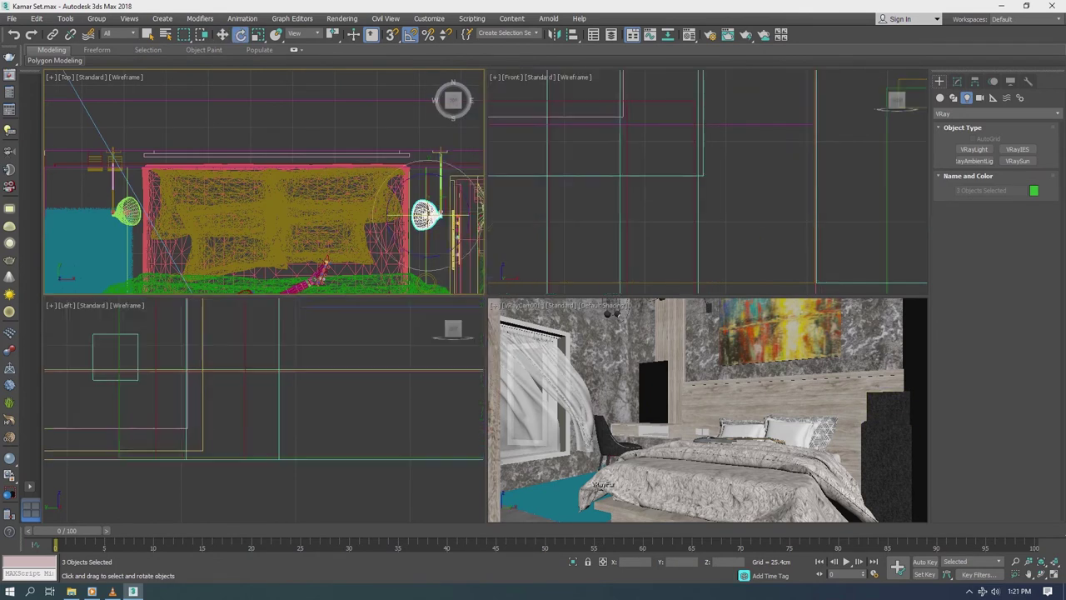
pyautogui.press('e')
pyautogui.press('w')
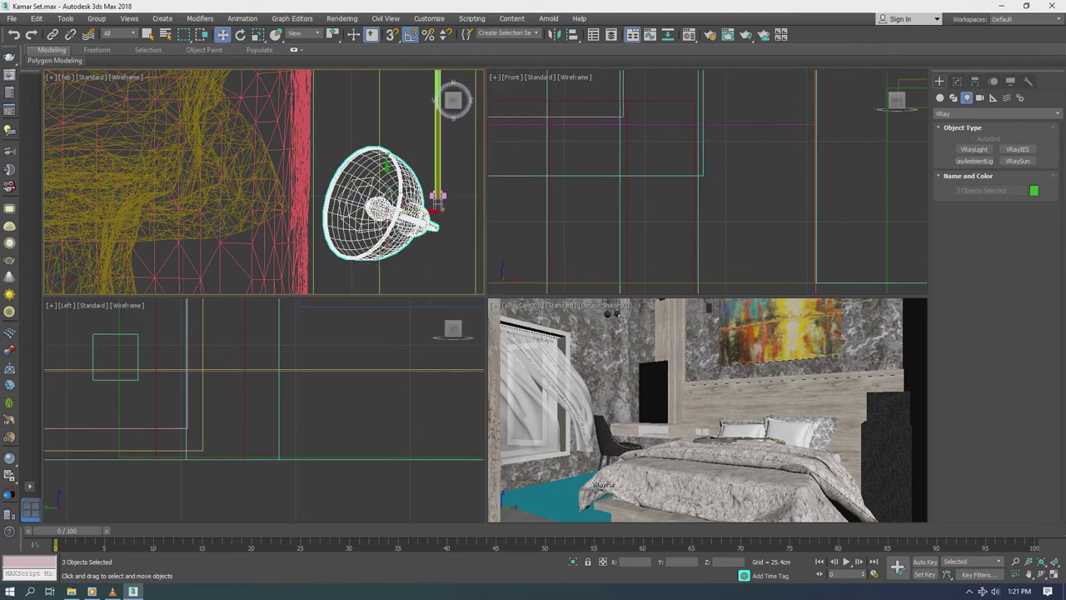
pyautogui.moveTo(379, 204); pyautogui.dragTo(379, 187)
pyautogui.hotkey('shift', 'z')
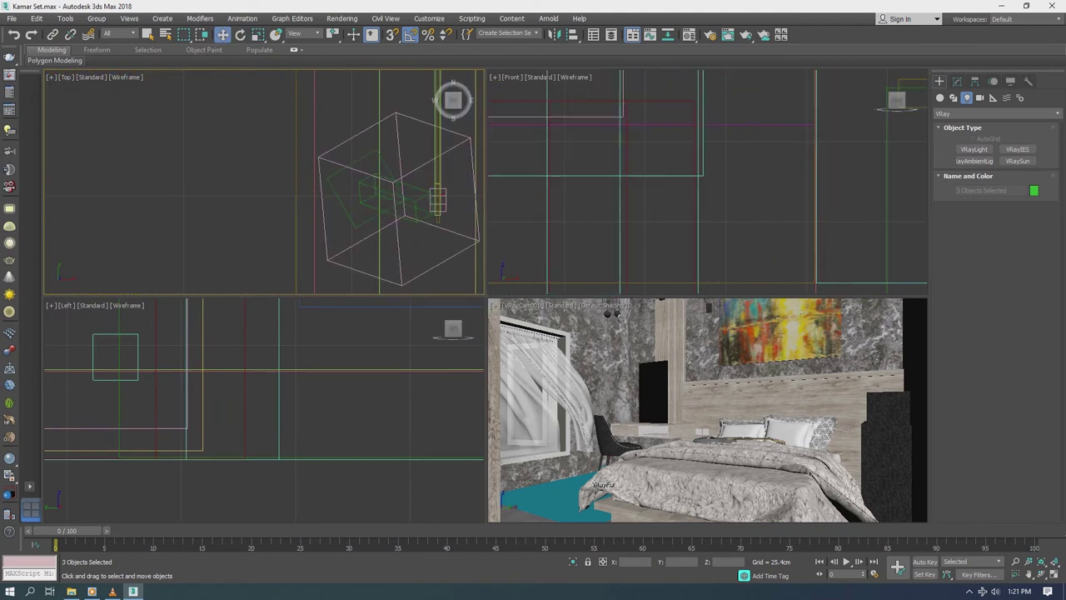
pyautogui.hotkey('shift', 'z')
pyautogui.hotkey('shift', 'z')
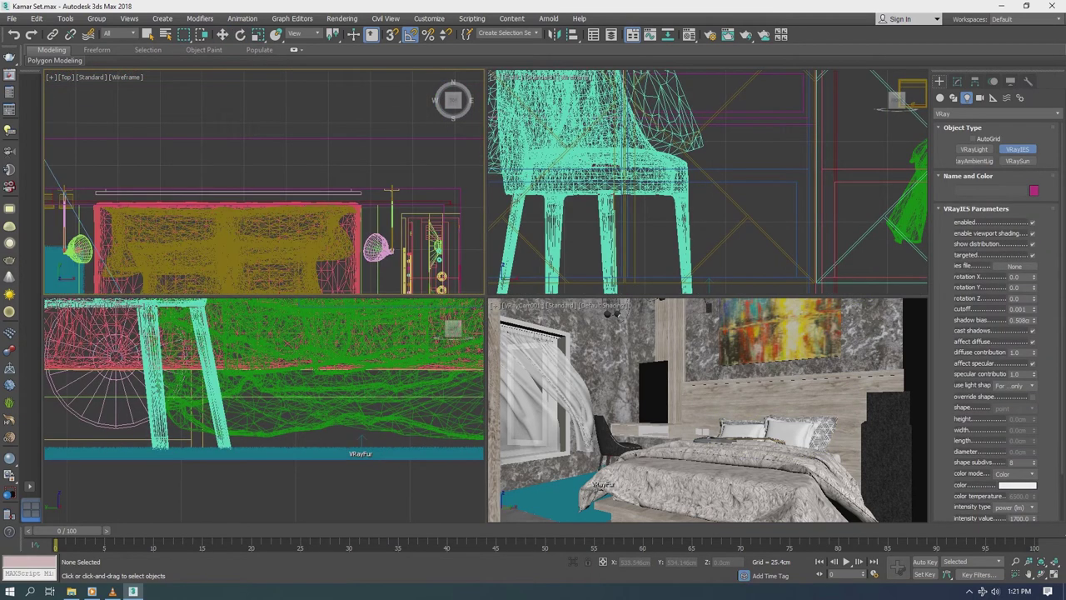
# Step: Create a targeted VRayIES light aimed at the wall lamp
pyautogui.moveTo(271, 203); pyautogui.dragTo(371, 248)
pyautogui.press('w')
pyautogui.click(286, 192)
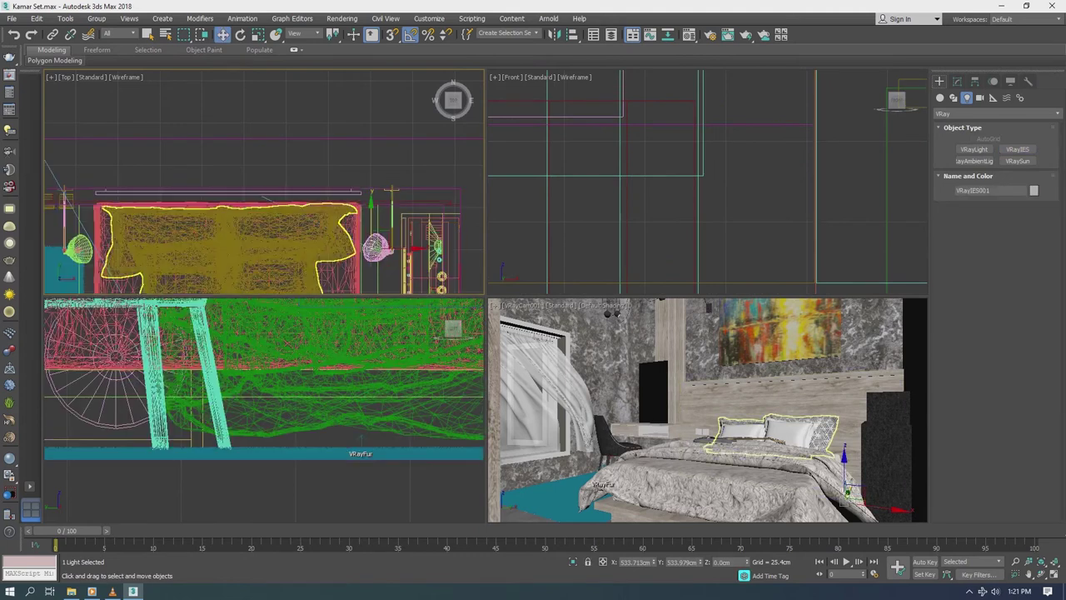
pyautogui.scroll(2, 288, 194)
pyautogui.hotkey('shift', 'z')
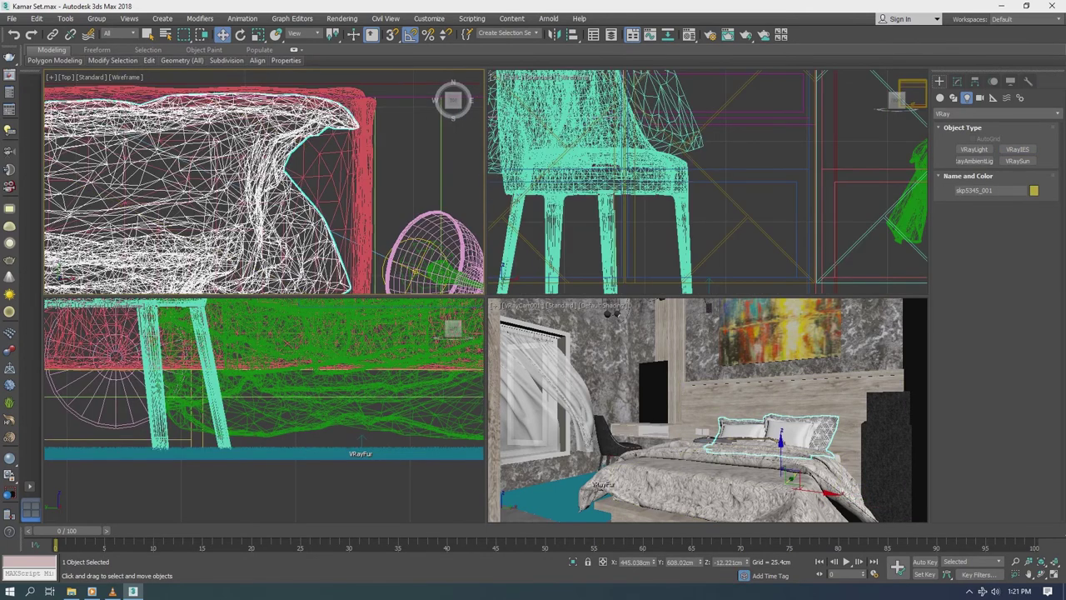
pyautogui.hotkey('shift', 'z')
pyautogui.hotkey('shift', 'z')
pyautogui.hotkey('ctrl', 'z')
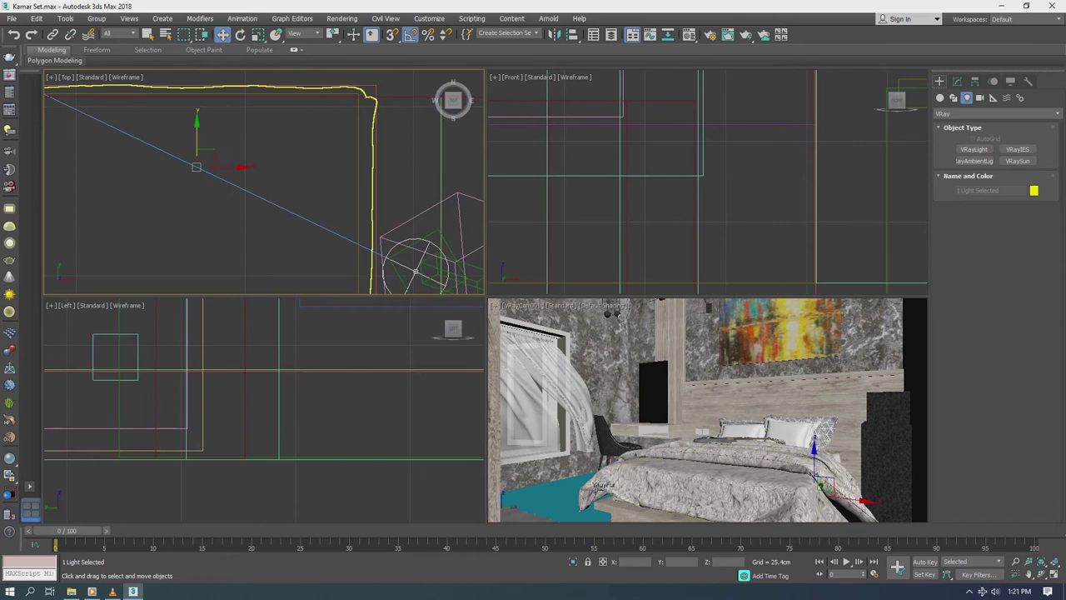
pyautogui.hotkey('shift', 'z')
pyautogui.hotkey('shift', 'z')
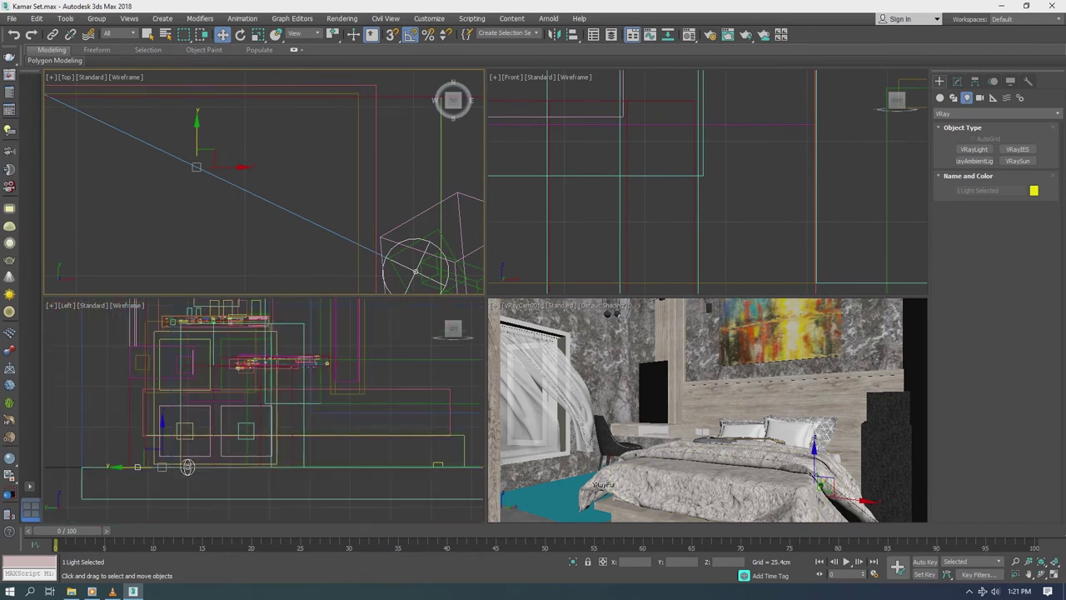
pyautogui.hotkey('shift', 'z')
pyautogui.hotkey('shift', 'z')
pyautogui.hotkey('shift', 'z')
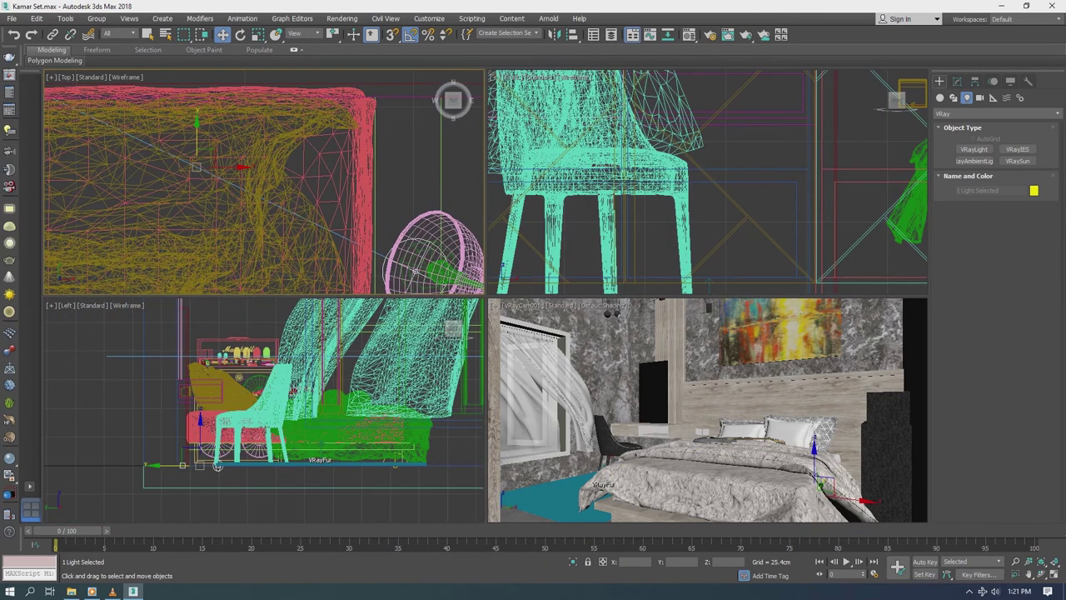
pyautogui.hotkey('shift', 'z')
pyautogui.hotkey('shift', 'z')
pyautogui.hotkey('shift', 'z')
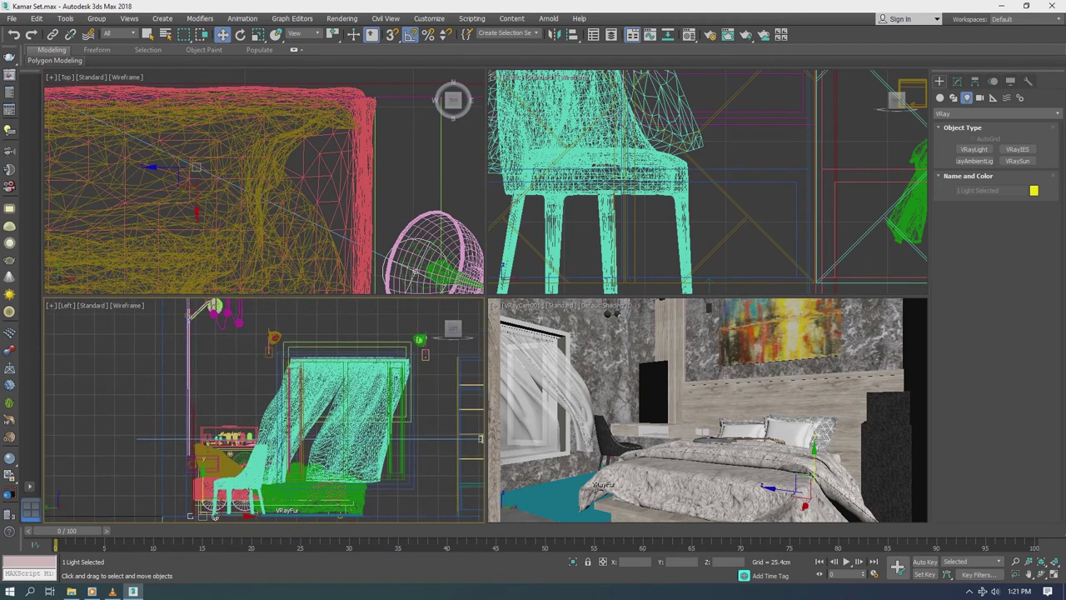
pyautogui.hotkey('shift', 'z')
# Step: Raise the IES light up to the lamp and move its target down to re-aim it
pyautogui.moveTo(215, 516); pyautogui.dragTo(215, 333)
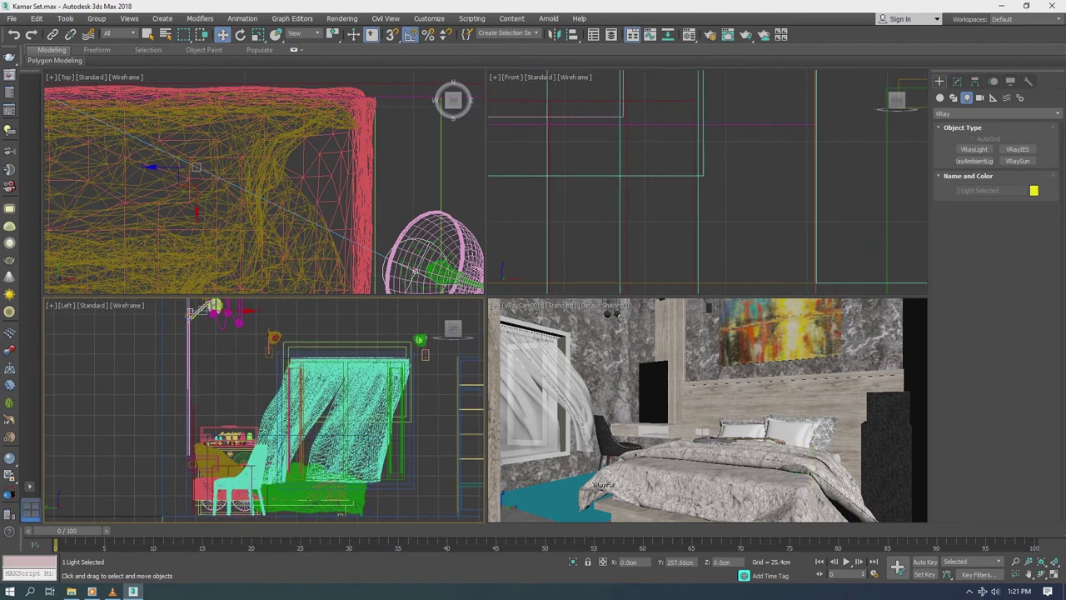
pyautogui.click(190, 311)
pyautogui.press('z')
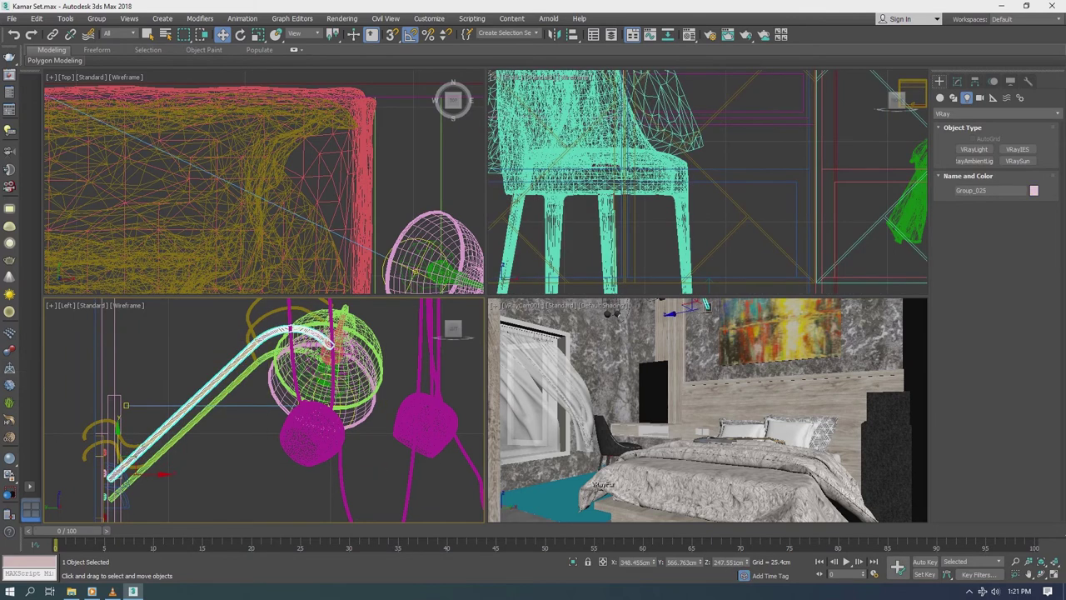
pyautogui.click(126, 406)
pyautogui.moveTo(136, 465); pyautogui.dragTo(137, 463)
pyautogui.scroll(-3, 288, 341)
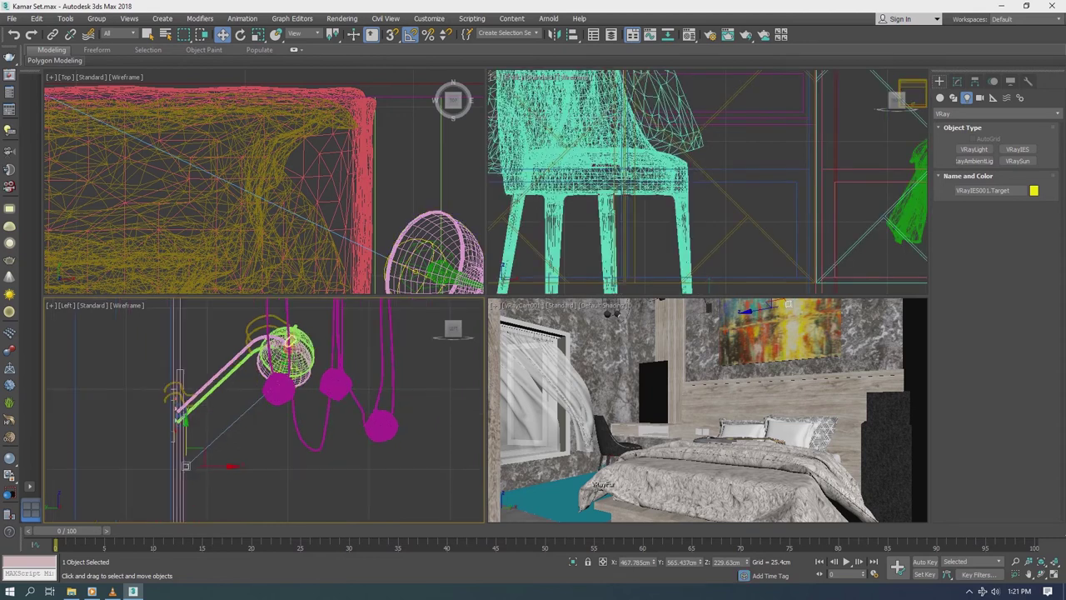
pyautogui.scroll(-2, 708, 175)
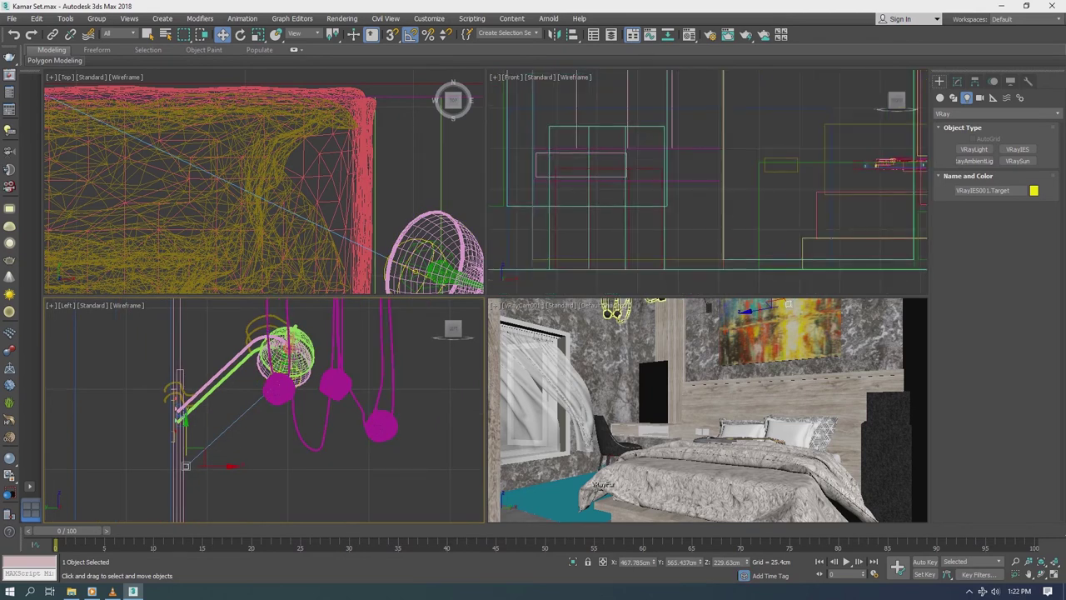
pyautogui.scroll(-2, 708, 175)
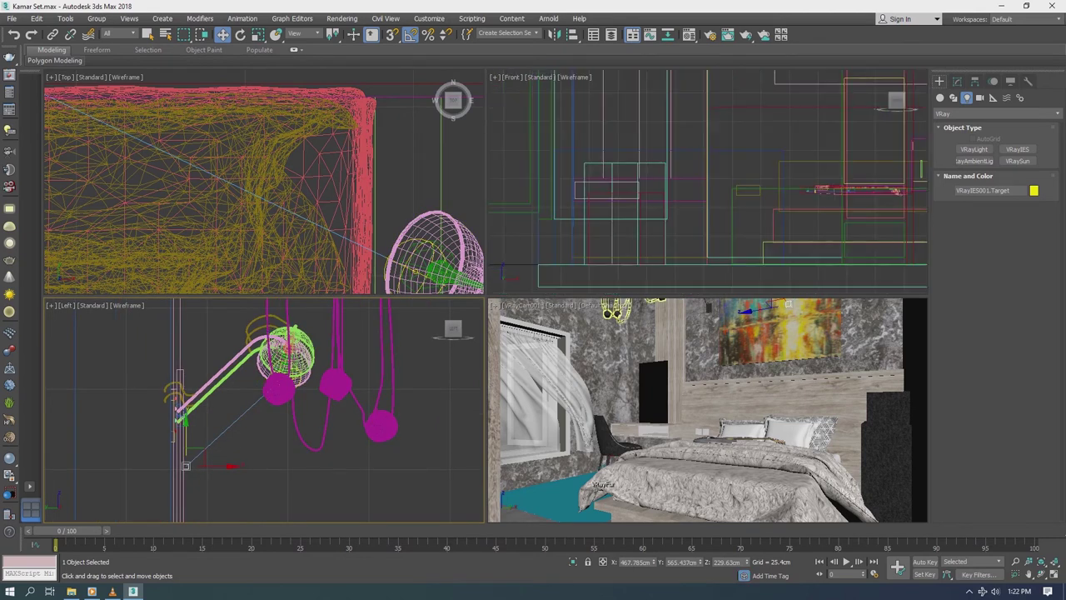
pyautogui.press('z')
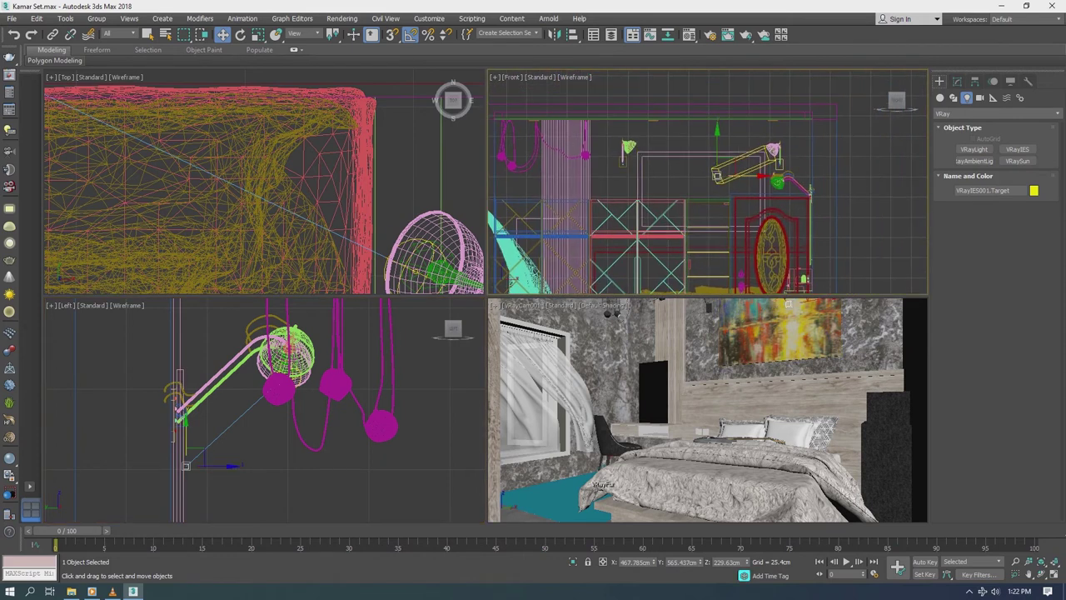
pyautogui.hotkey('ctrl', 'd')
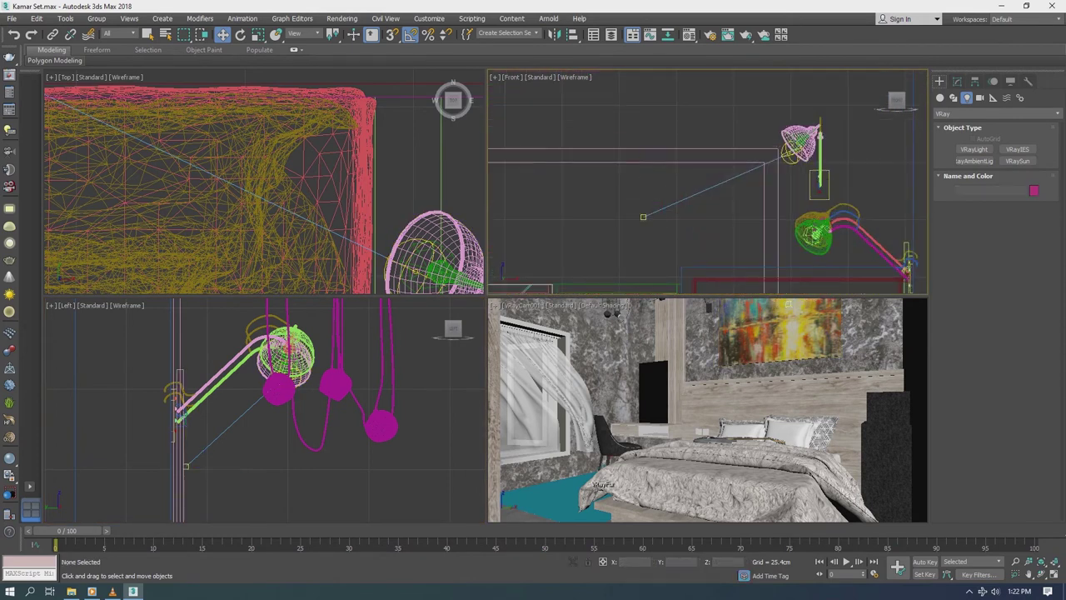
pyautogui.click(800, 143)
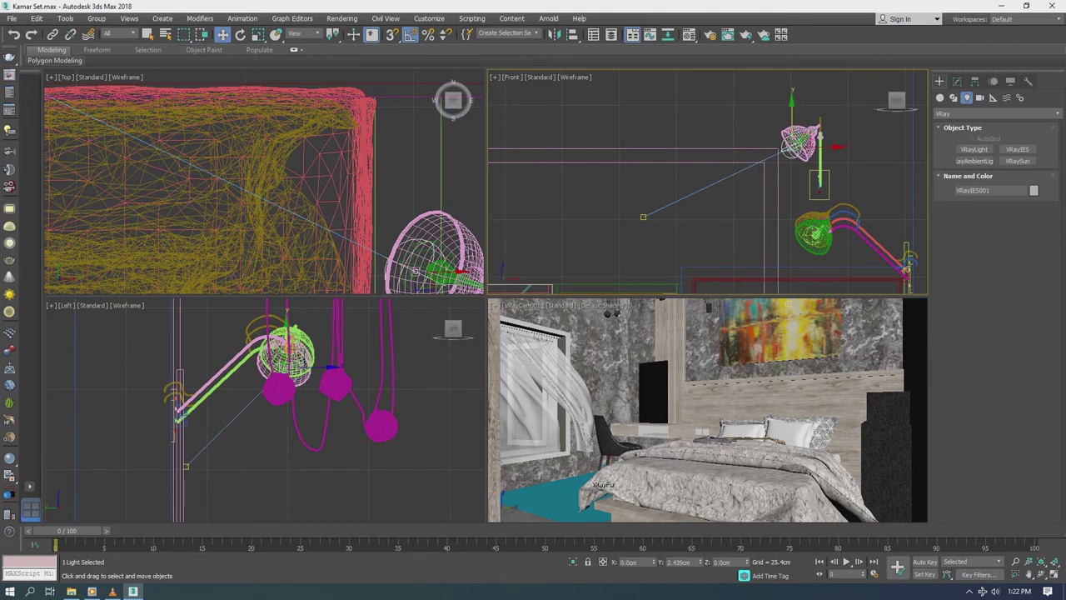
pyautogui.moveTo(185, 467); pyautogui.dragTo(186, 512)
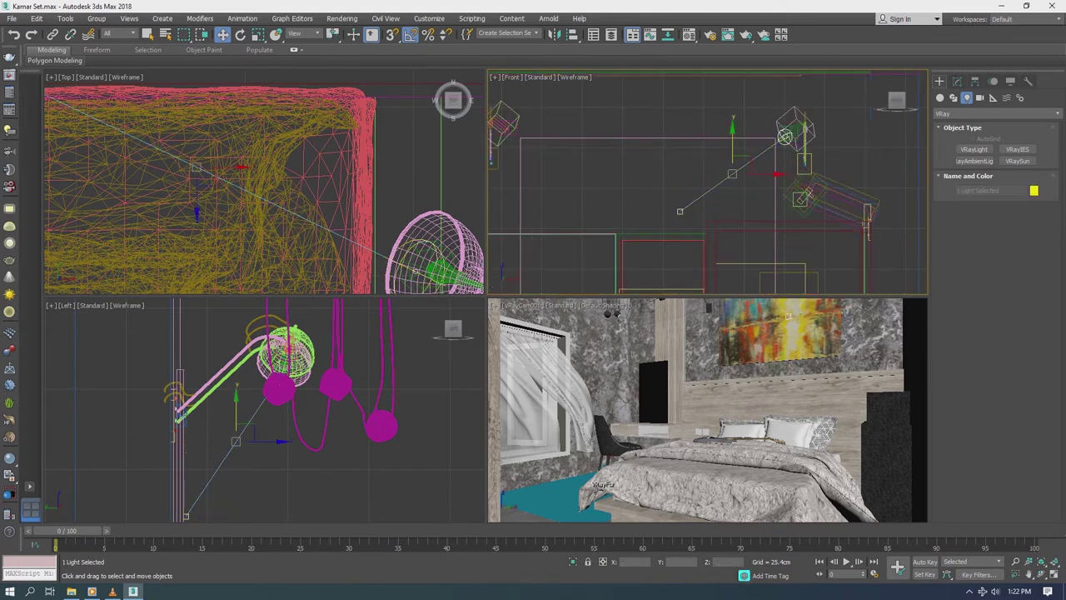
# Step: Clone the light as a copy, mirror it, and move the copy left to the opposite side
pyautogui.rightClick(734, 170)
pyautogui.click(747, 238)
pyautogui.click(503, 339)
pyautogui.click(552, 34)
pyautogui.click(504, 383)
pyautogui.moveTo(730, 174); pyautogui.dragTo(585, 173)
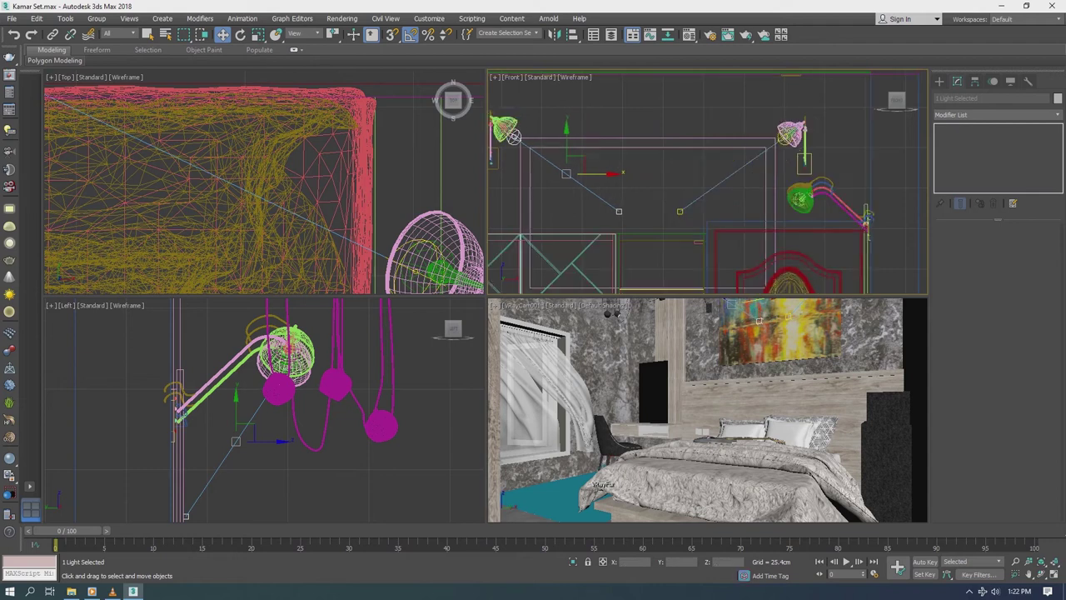
pyautogui.moveTo(514, 136); pyautogui.dragTo(511, 138)
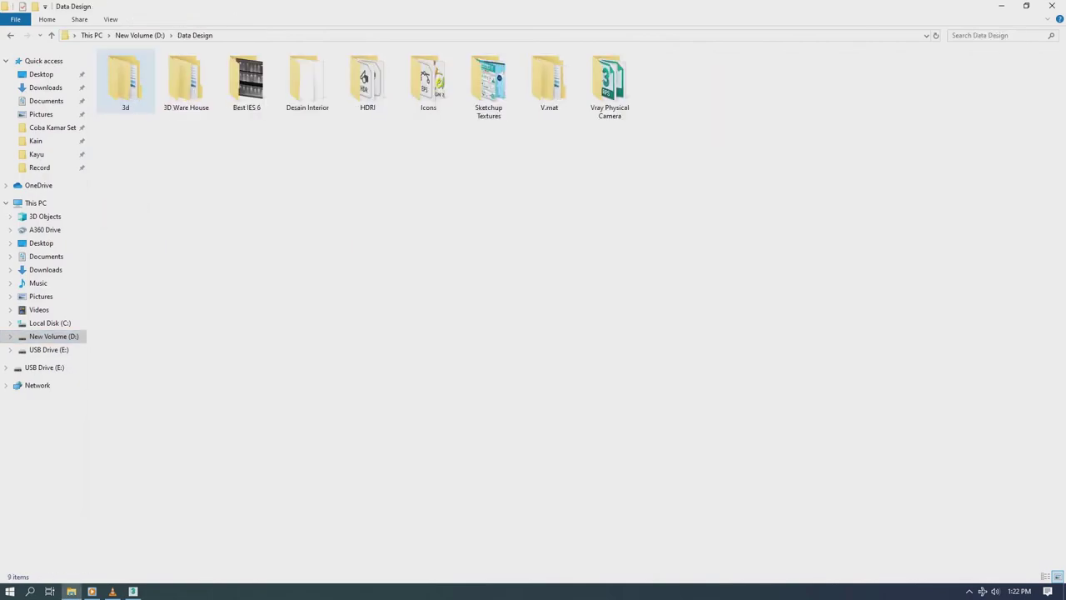
# Step: View the iesguide.jpg chart of 30 light patterns in Photos, then minimize Photos and Explorer
pyautogui.doubleClick(247, 83)
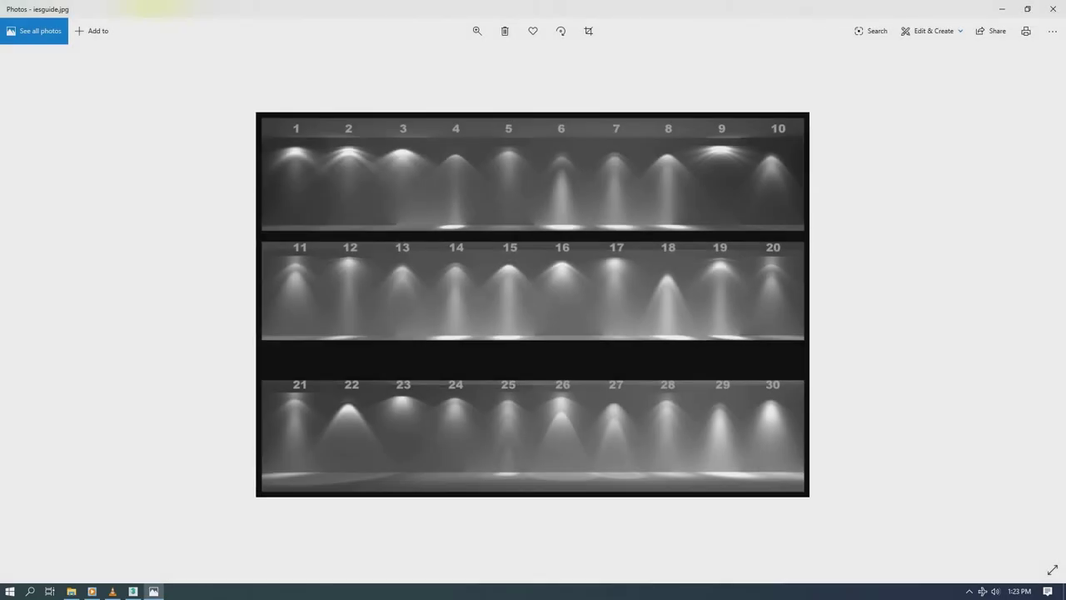
pyautogui.click(1001, 9)
pyautogui.click(1001, 6)
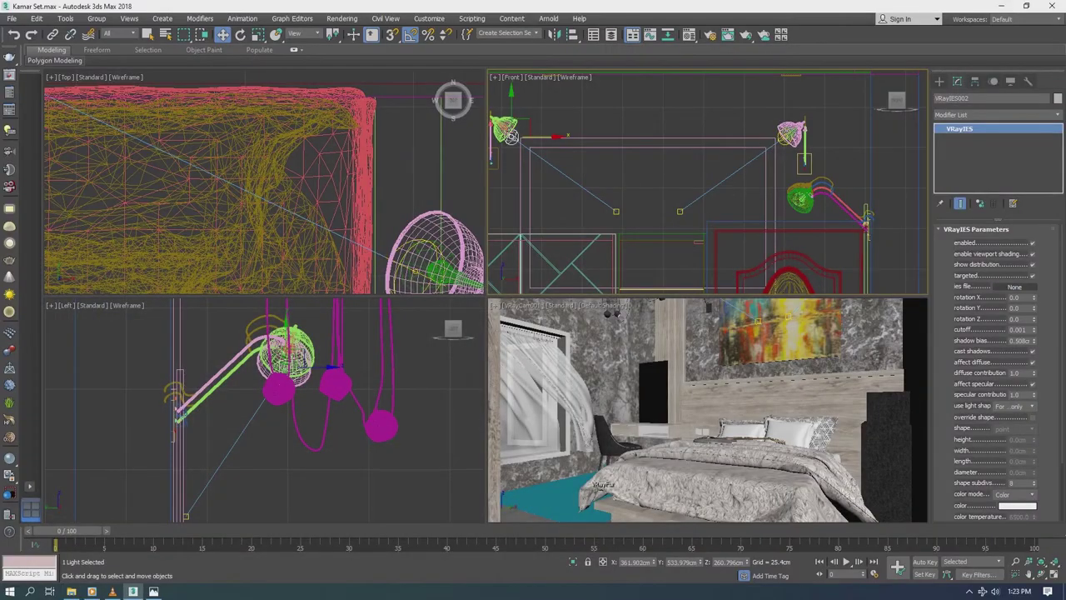
# Step: Load the 24.ies profile from the Best IES 6\ies folder into the IES light
pyautogui.click(1015, 287)
pyautogui.click(32, 185)
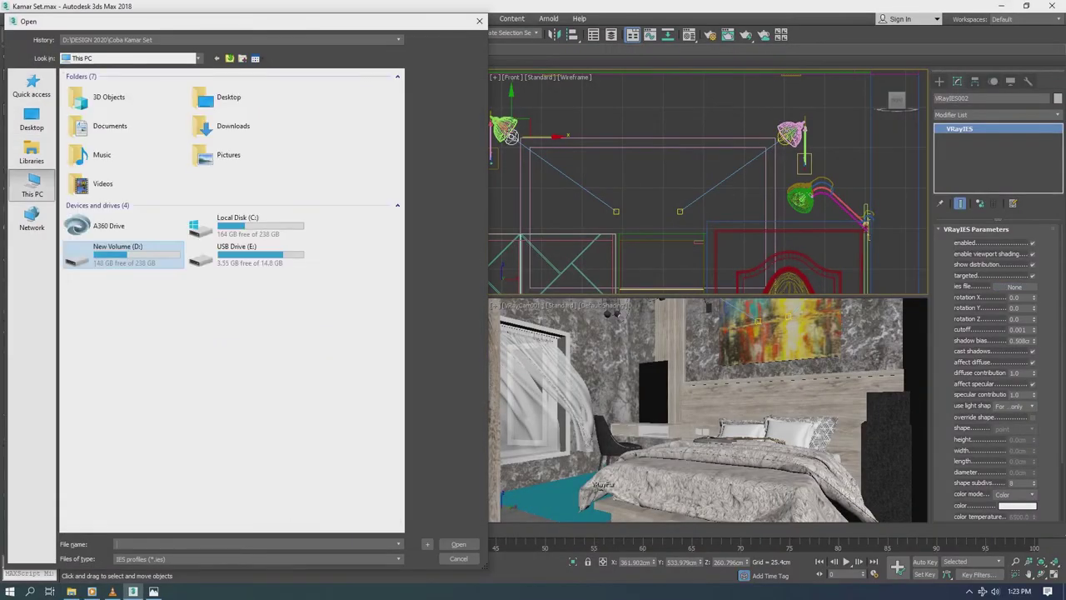
pyautogui.doubleClick(124, 250)
pyautogui.doubleClick(88, 108)
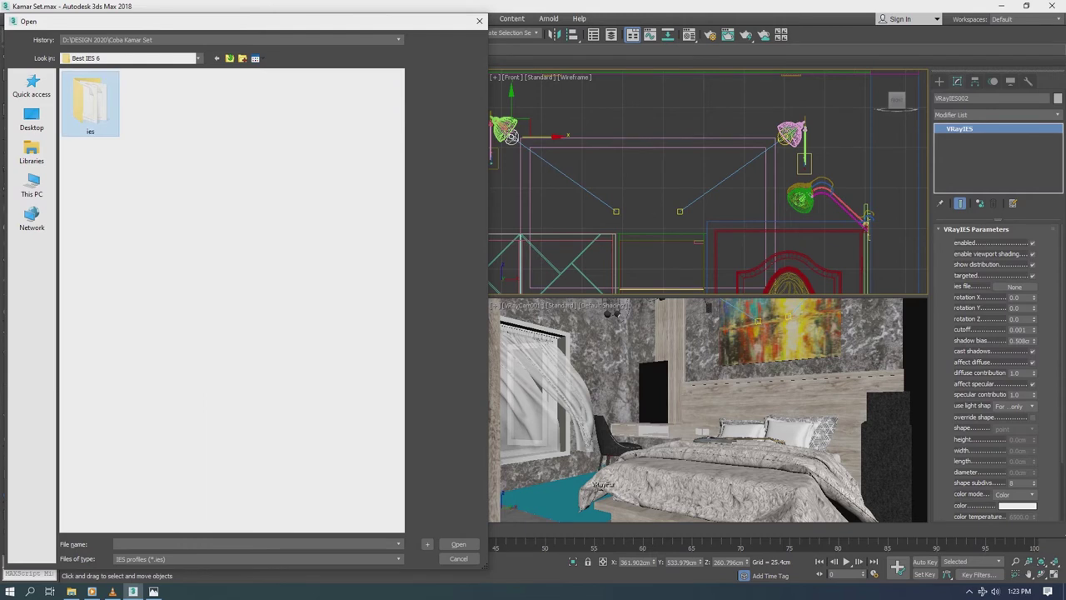
pyautogui.doubleClick(88, 105)
pyautogui.doubleClick(82, 329)
pyautogui.write('16')
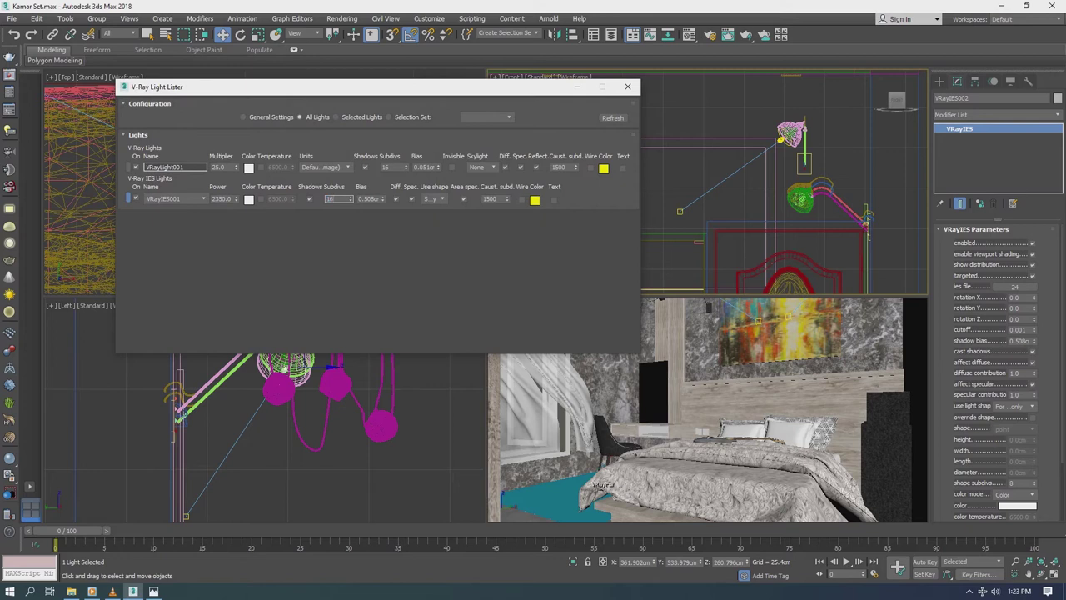
# Step: In the Light Lister, give the IES lights a warm cream colour at power 3000
pyautogui.click(249, 167)
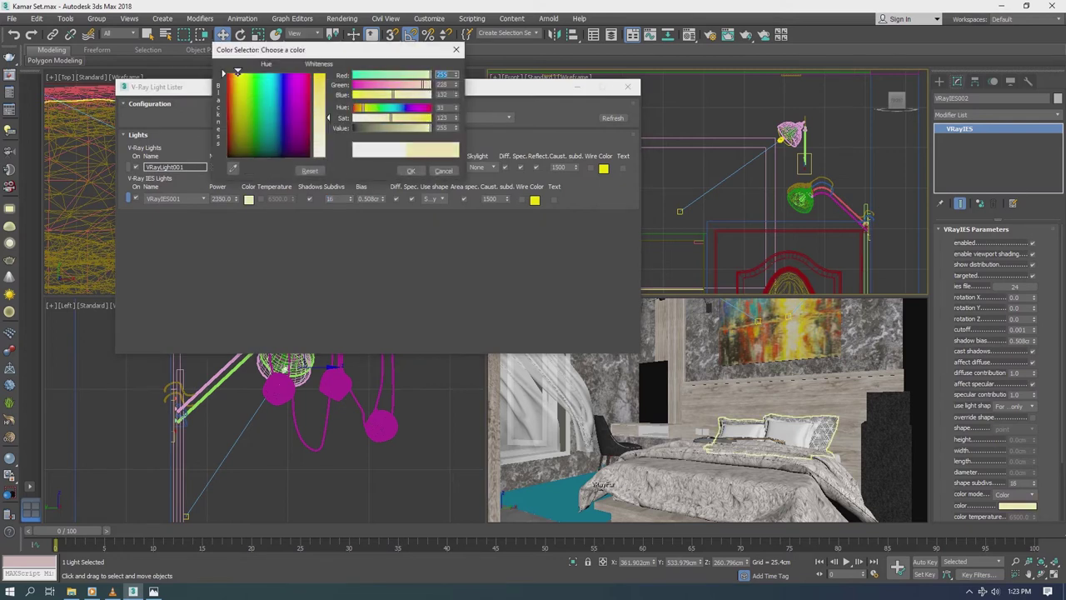
pyautogui.click(410, 171)
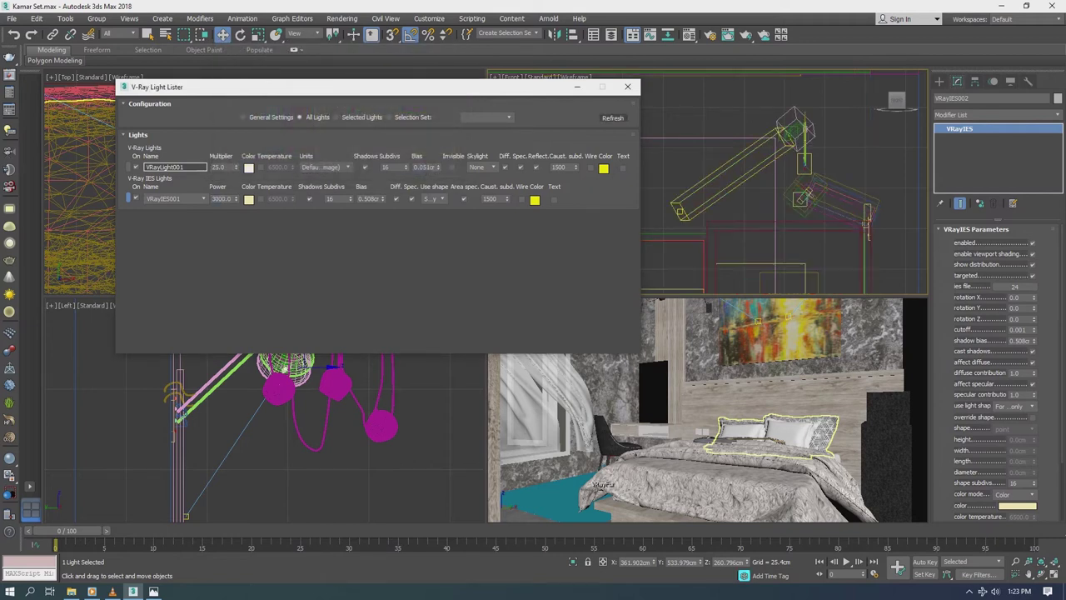
pyautogui.click(628, 86)
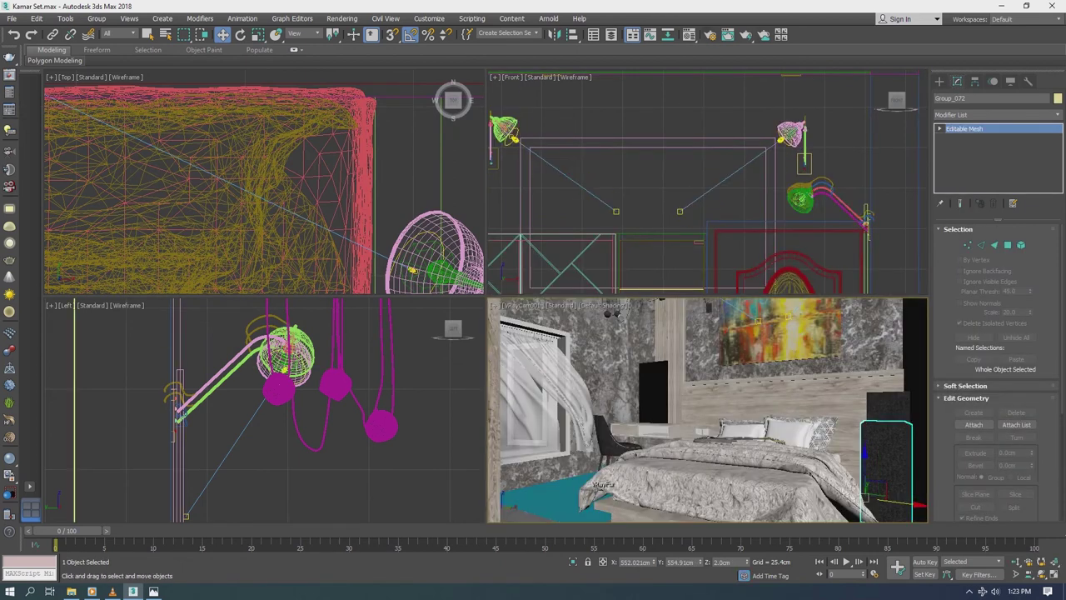
# Step: Load the cabinet's material into the Material Editor and open its CADEIRA sub-material
pyautogui.press('m')
pyautogui.click(612, 315)
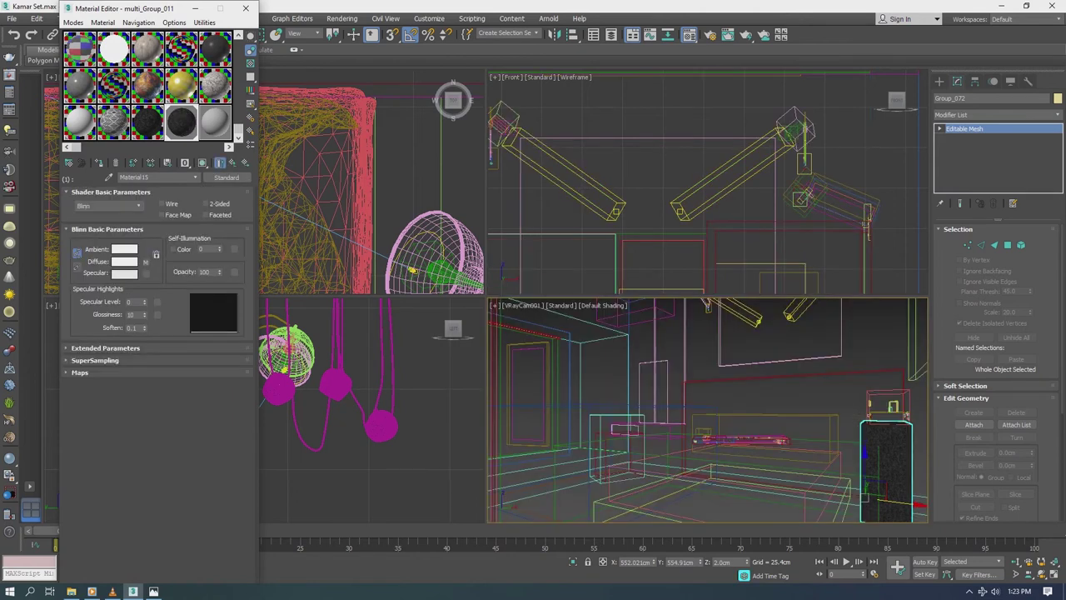
pyautogui.press('4')
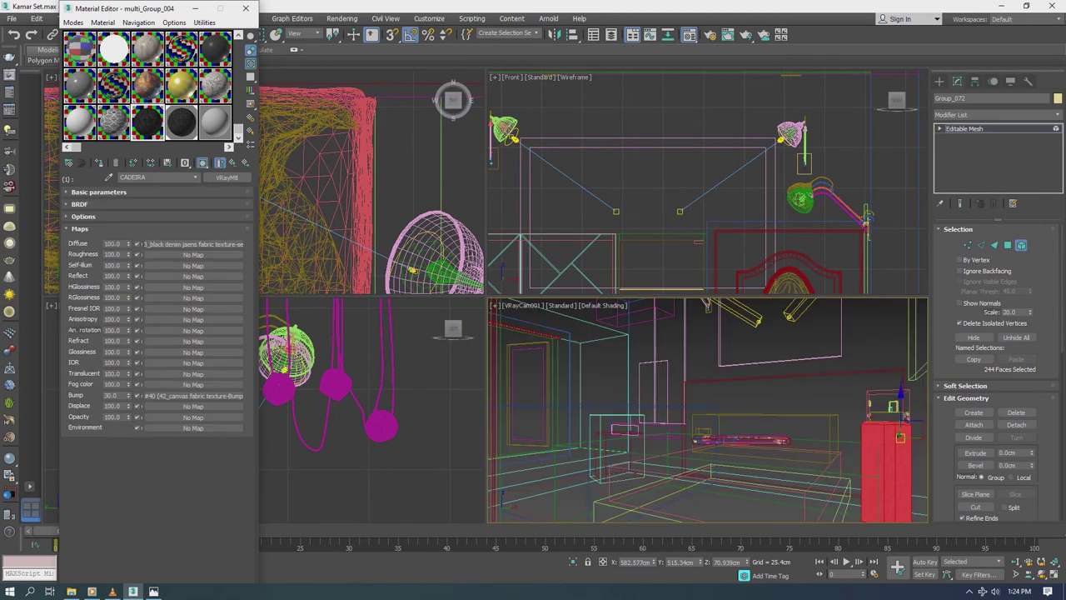
pyautogui.click(175, 249)
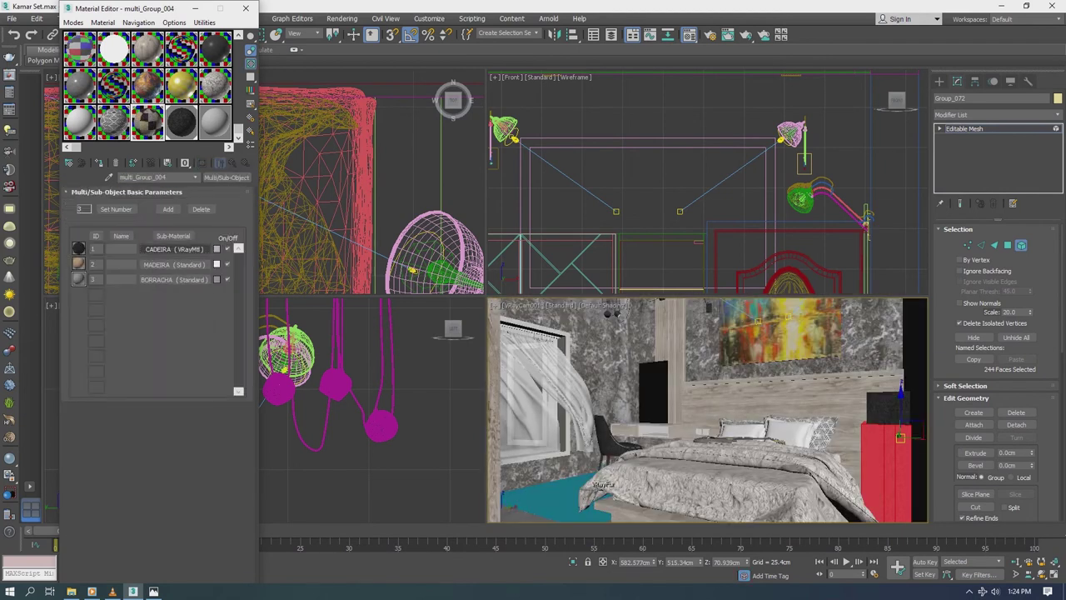
pyautogui.click(131, 333)
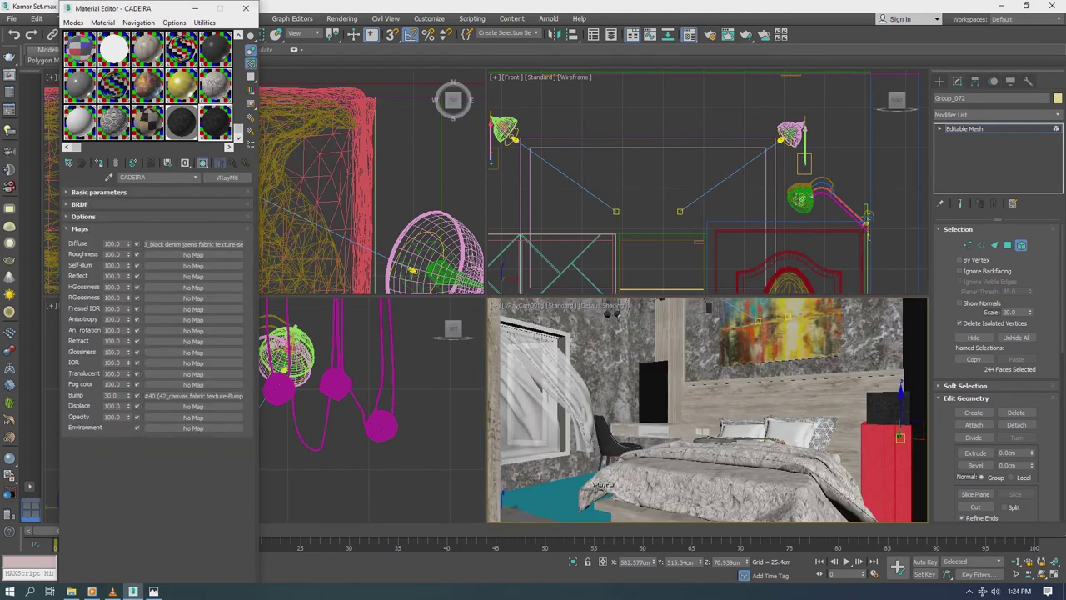
# Step: Convert the guitar-amp speaker box to Editable Poly and start a test render of the camera view
pyautogui.rightClick(873, 413)
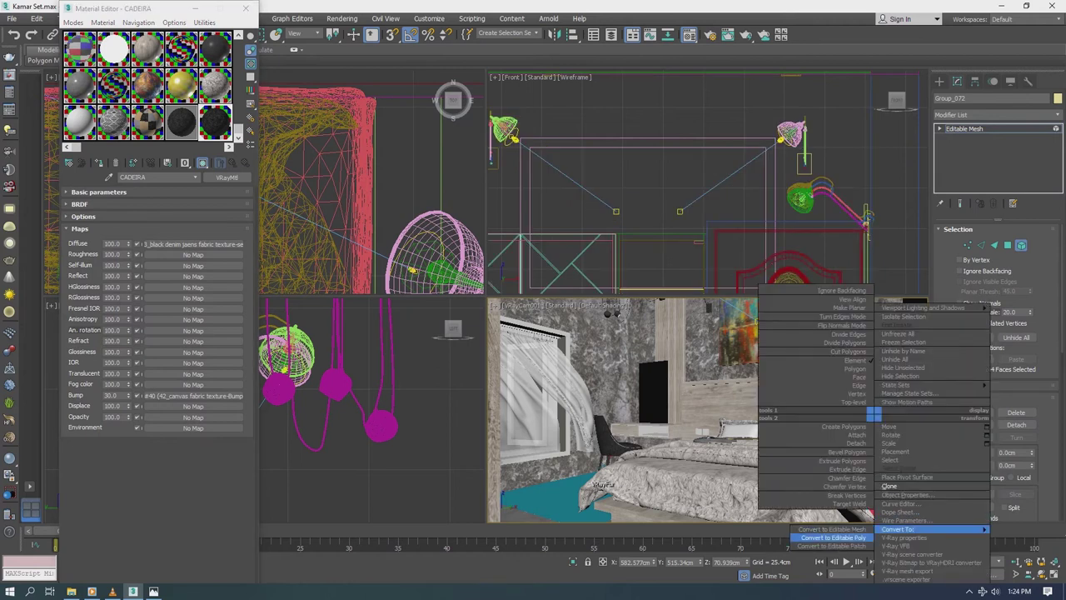
pyautogui.click(888, 408)
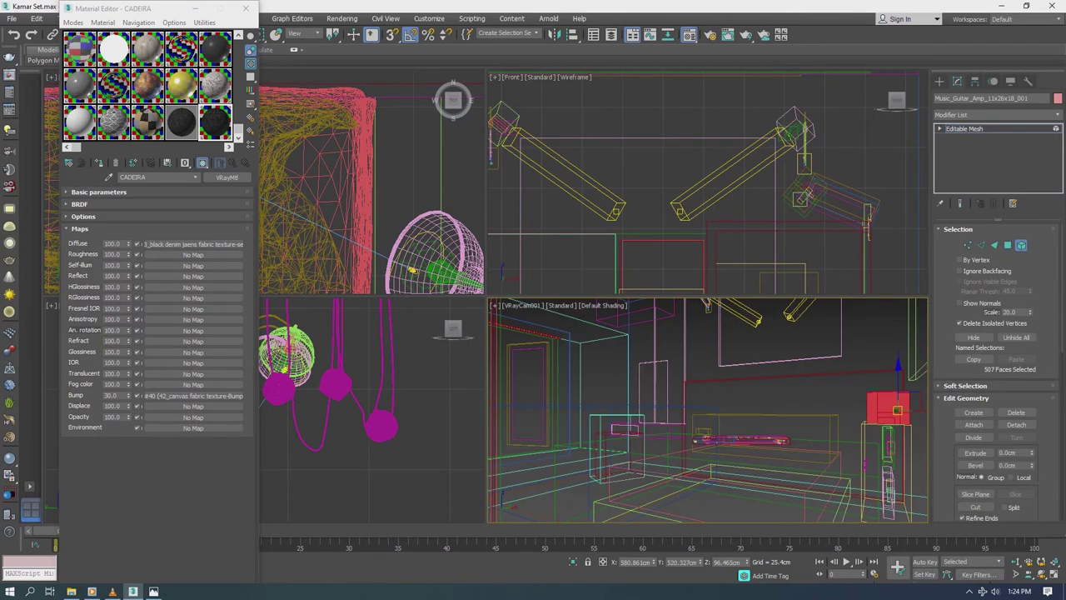
pyautogui.rightClick(874, 393)
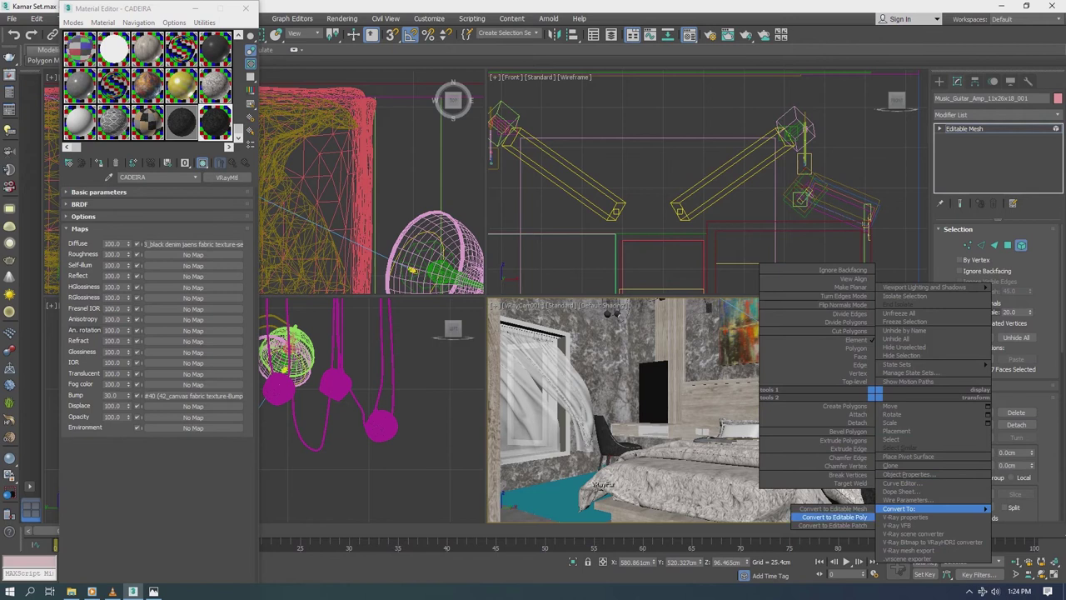
pyautogui.moveTo(900, 508)
pyautogui.click(842, 517)
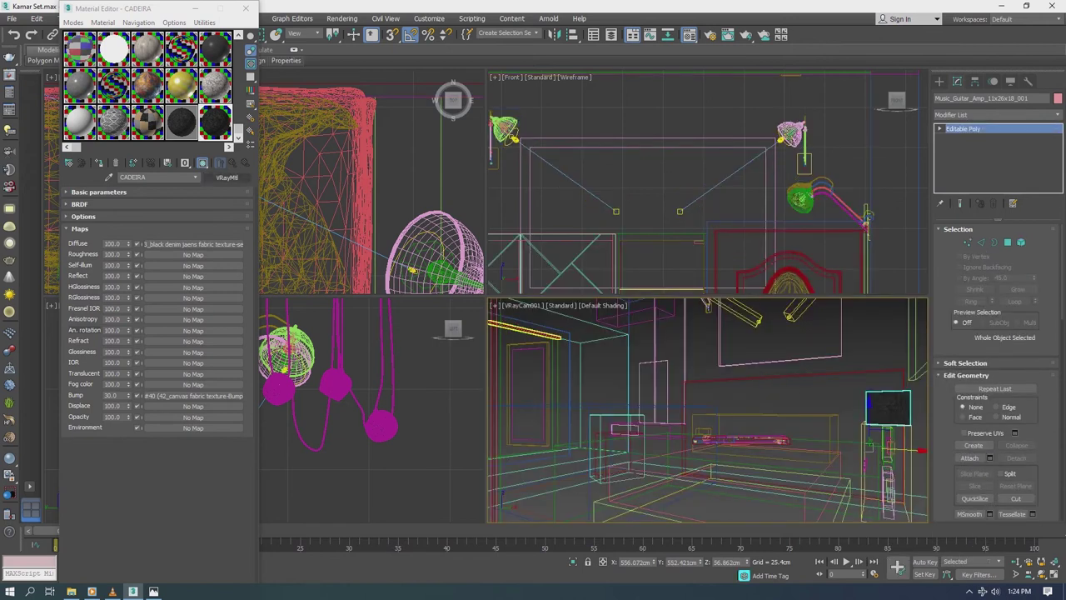
pyautogui.press('m')
pyautogui.hotkey('shift', 'q')
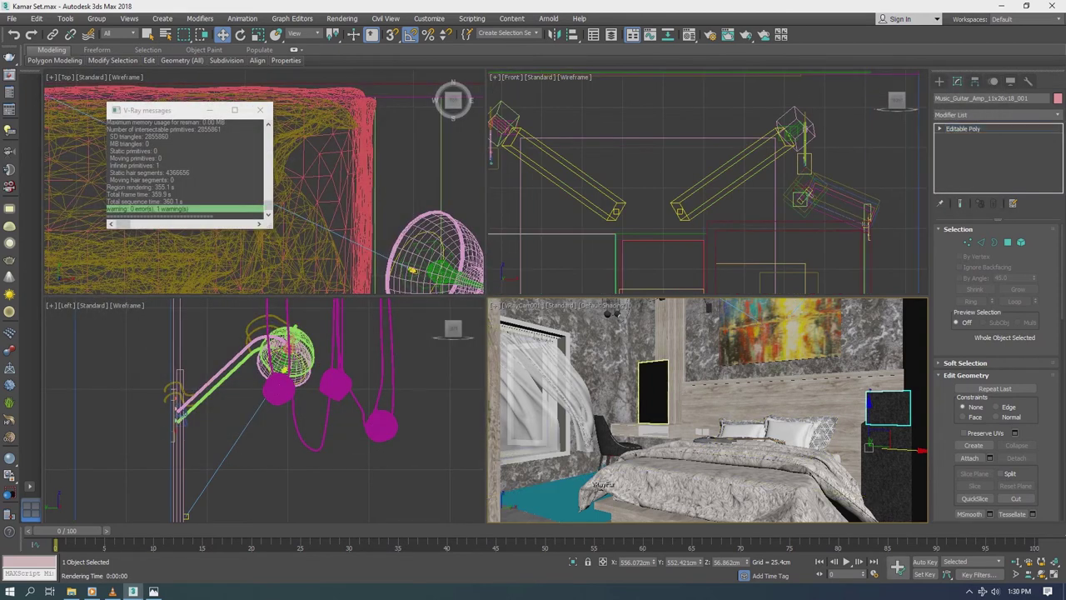
# Step: Reset the sample slots and make led strip a VRayLightMtl glowing blue at strength 10
pyautogui.click(205, 22)
pyautogui.click(242, 114)
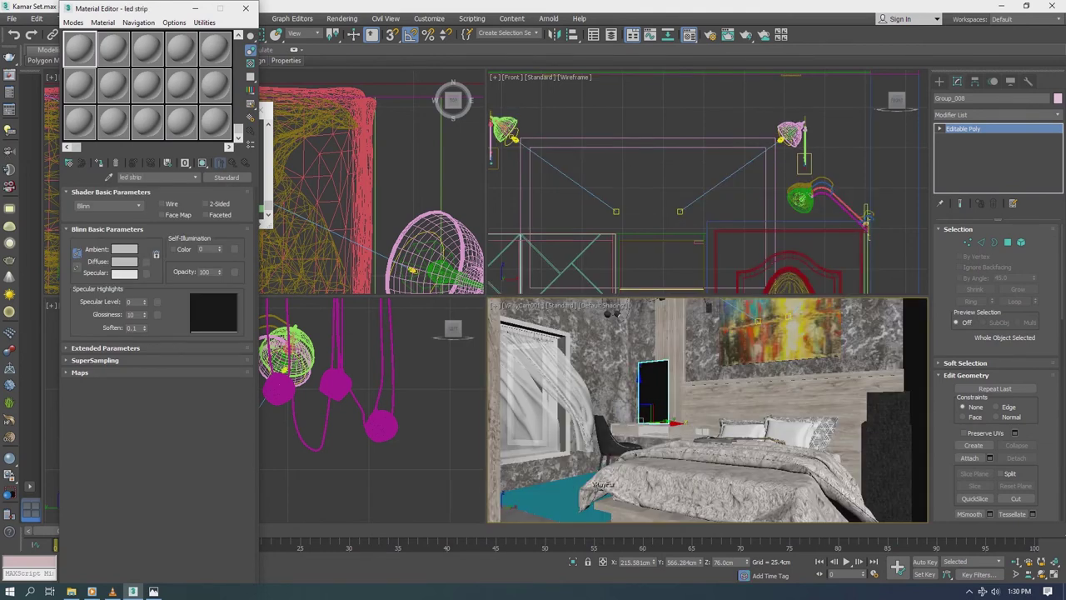
pyautogui.click(227, 178)
pyautogui.doubleClick(441, 436)
pyautogui.click(107, 207)
pyautogui.click(319, 75)
pyautogui.click(271, 109)
pyautogui.moveTo(271, 109)
pyautogui.mouseDown()
pyautogui.moveTo(270, 139)
pyautogui.moveTo(281, 111)
pyautogui.mouseUp()
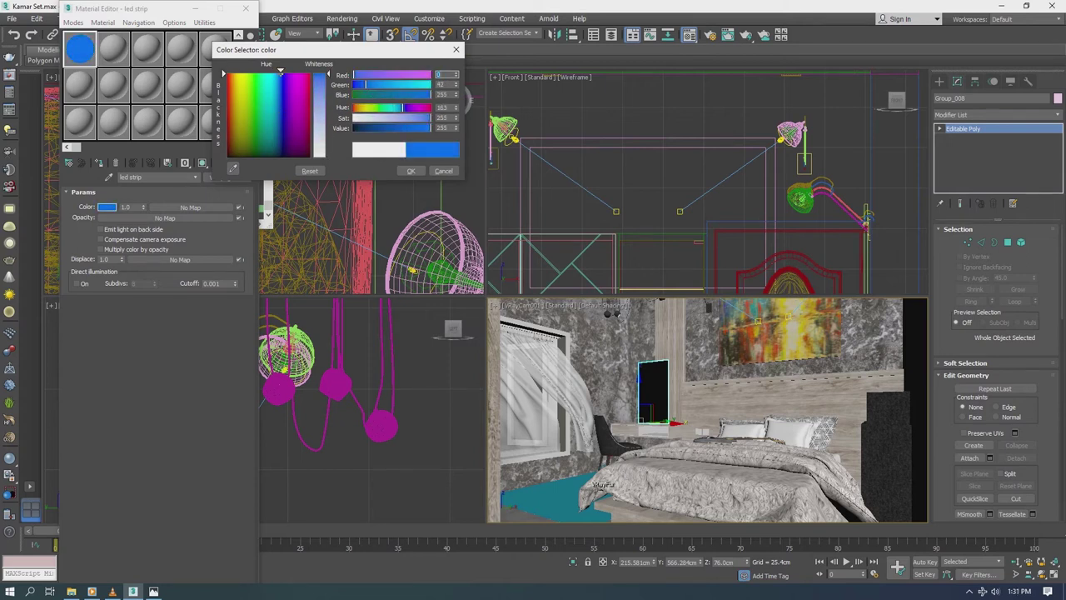
pyautogui.click(411, 170)
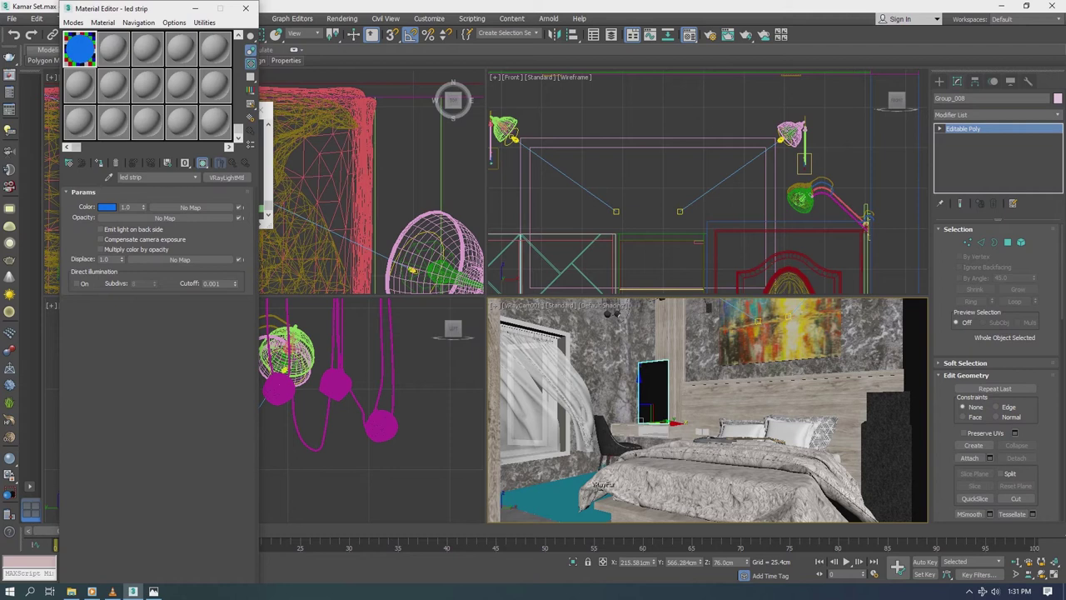
pyautogui.write('1')
pyautogui.press('Return')
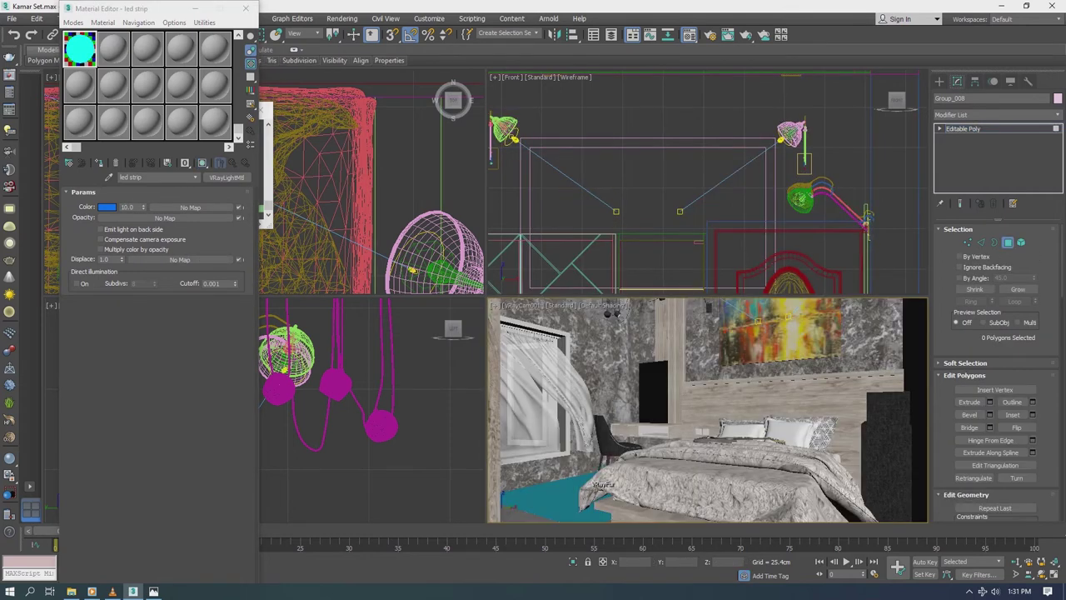
# Step: Select the whole Group_009 object and render the camera view with the blue glow
pyautogui.scroll(-5, 749, 201)
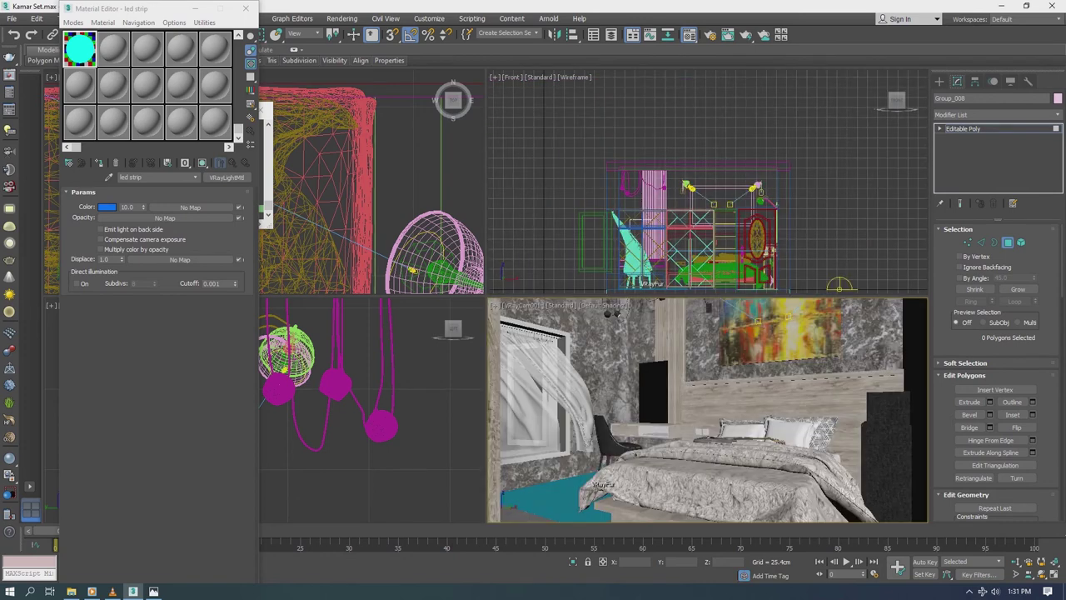
pyautogui.moveTo(897, 100); pyautogui.dragTo(880, 75)
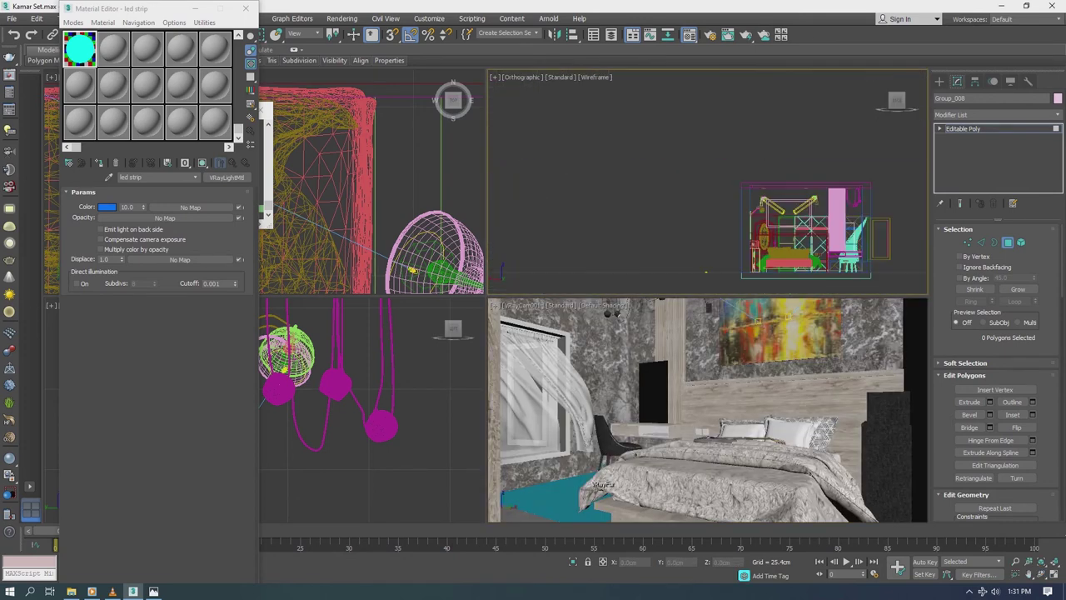
pyautogui.scroll(3, 833, 233)
pyautogui.click(833, 233)
pyautogui.rightClick(836, 229)
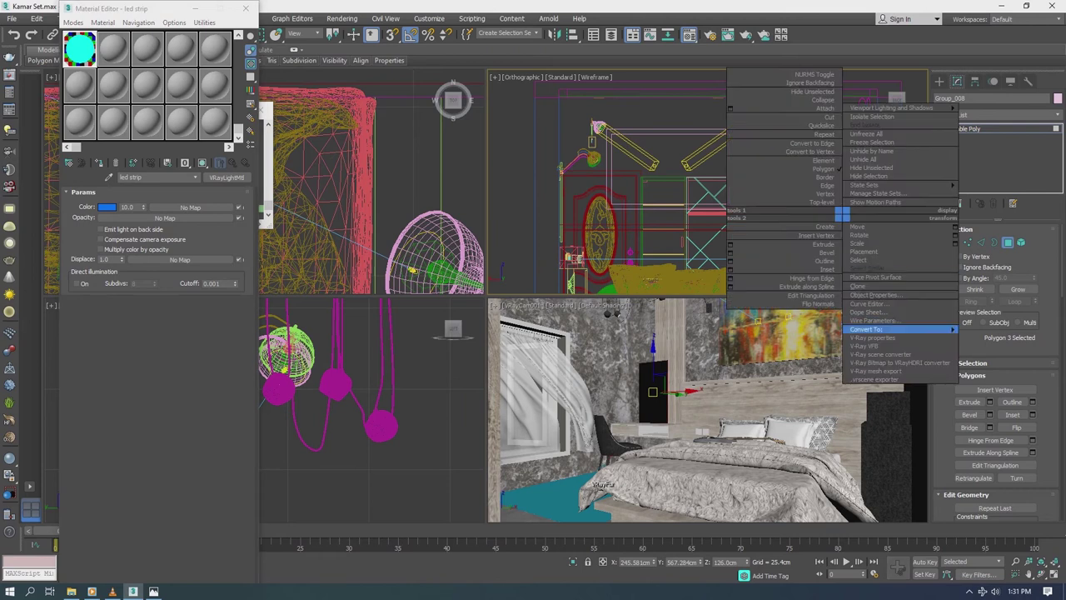
pyautogui.click(900, 328)
pyautogui.click(733, 392)
pyautogui.hotkey('shift', 'q')
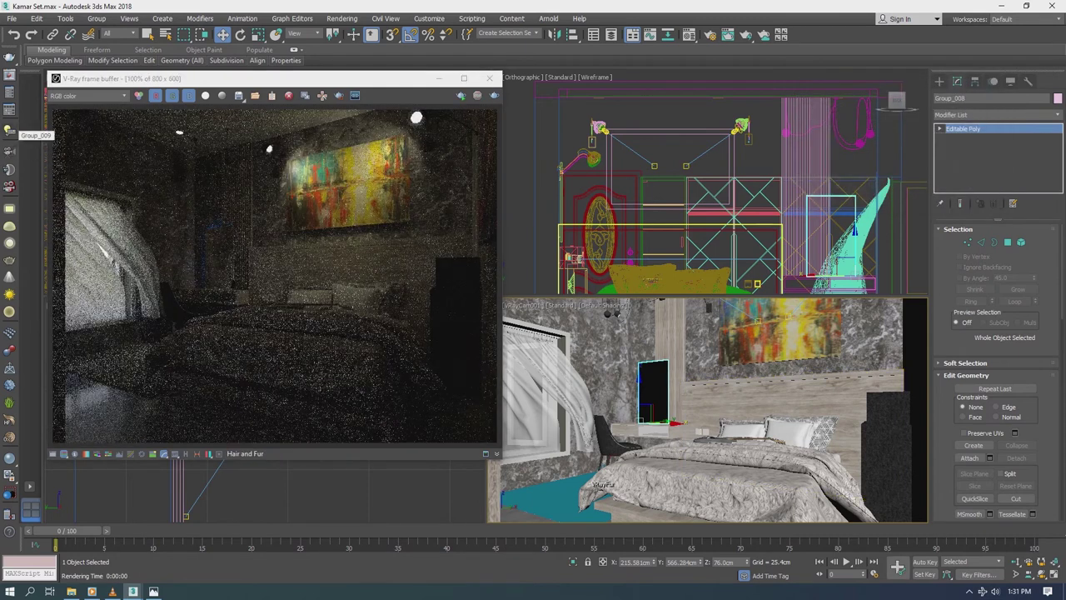
# Step: Change the led strip glow colour to soft peach and render the scene again
pyautogui.press('m')
pyautogui.click(107, 206)
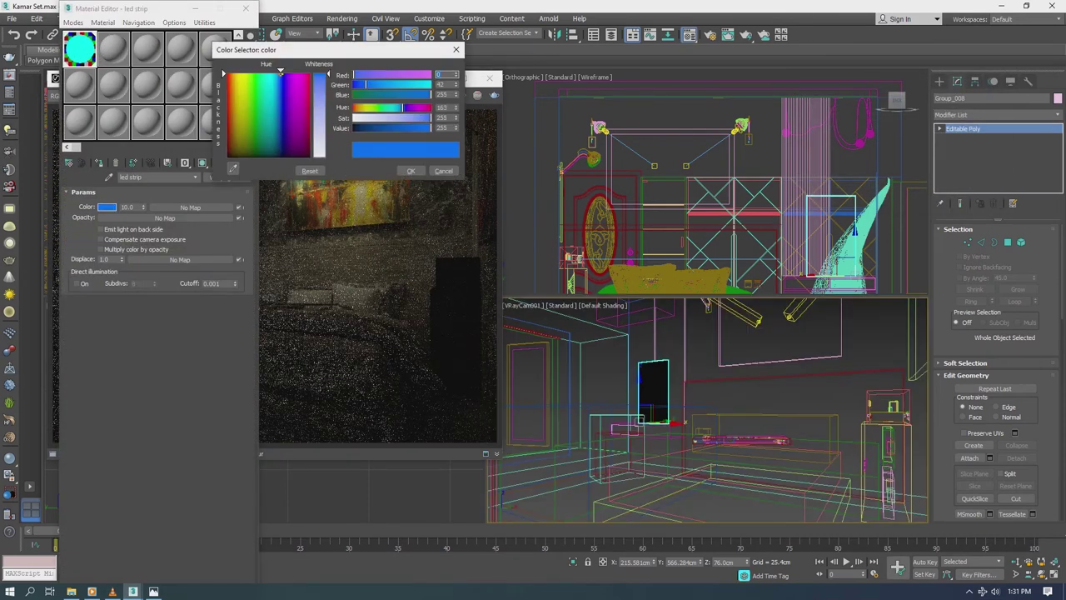
pyautogui.click(234, 98)
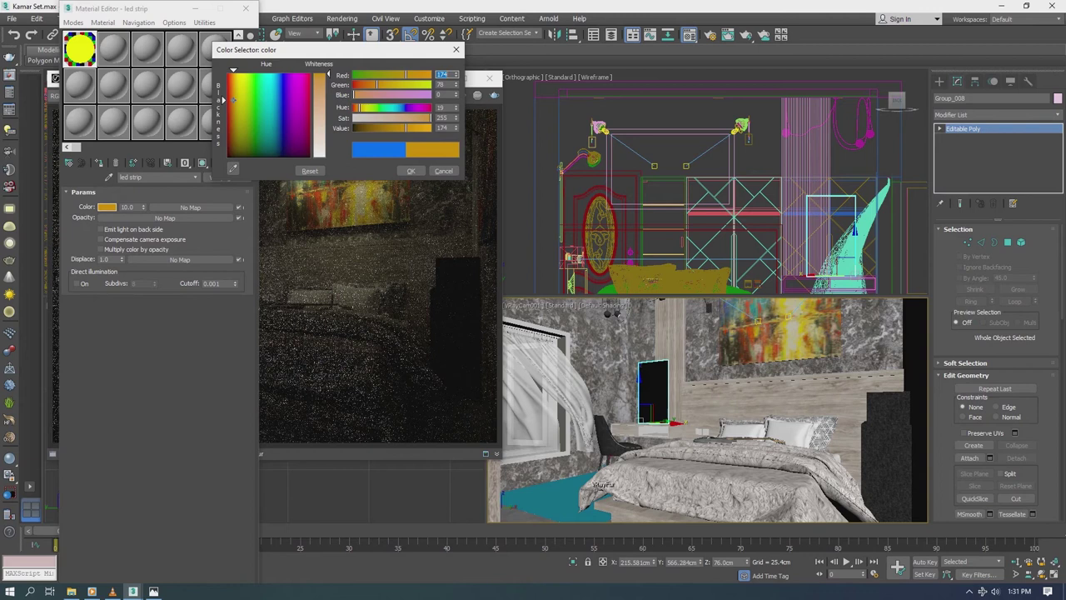
pyautogui.moveTo(328, 74); pyautogui.dragTo(328, 94)
pyautogui.click(411, 171)
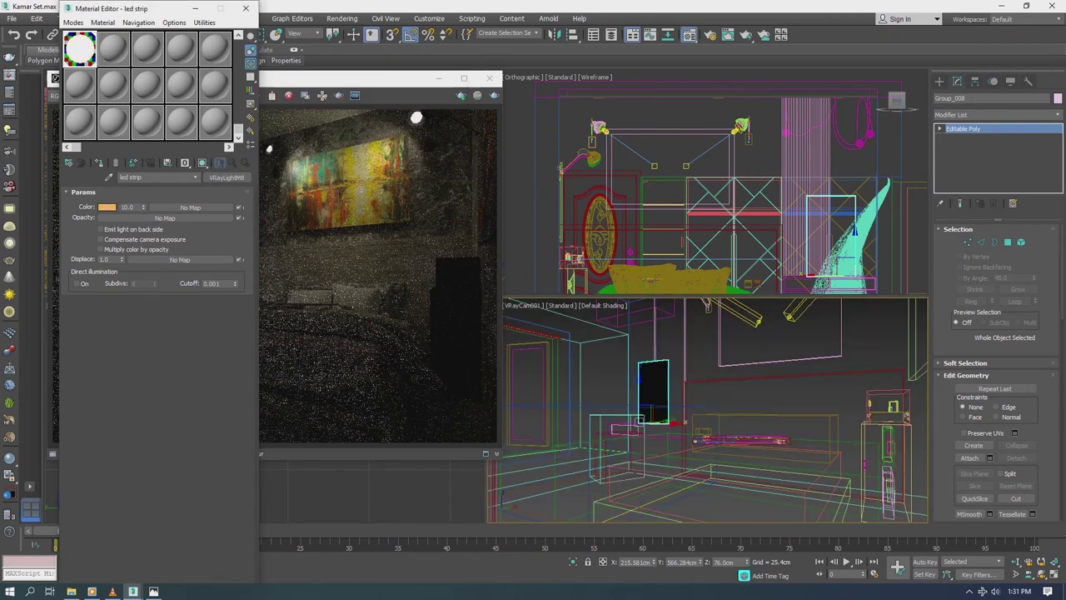
pyautogui.click(246, 8)
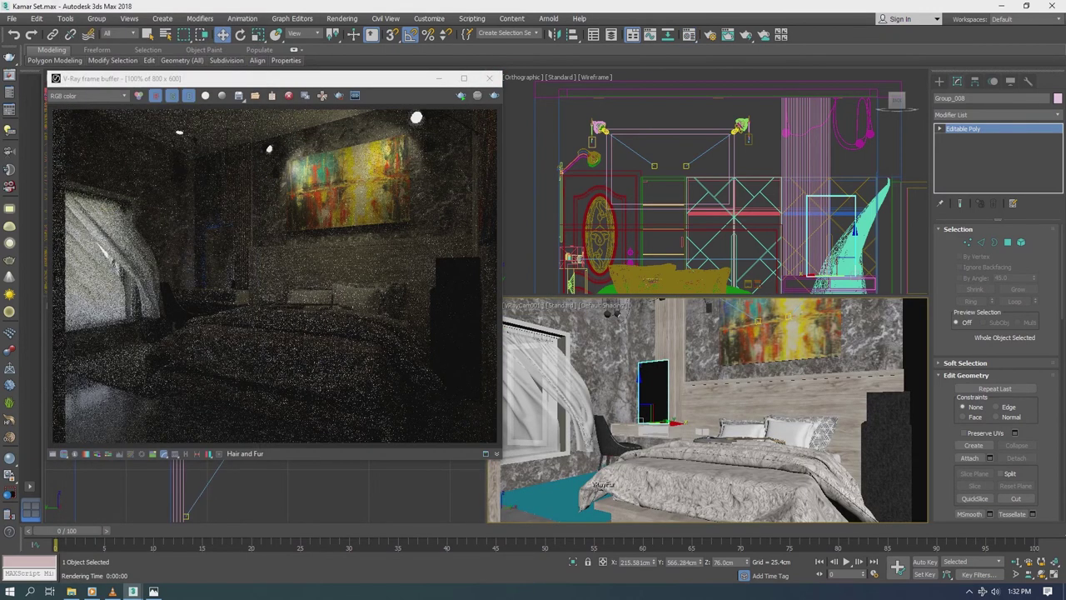
pyautogui.hotkey('shift', 'q')
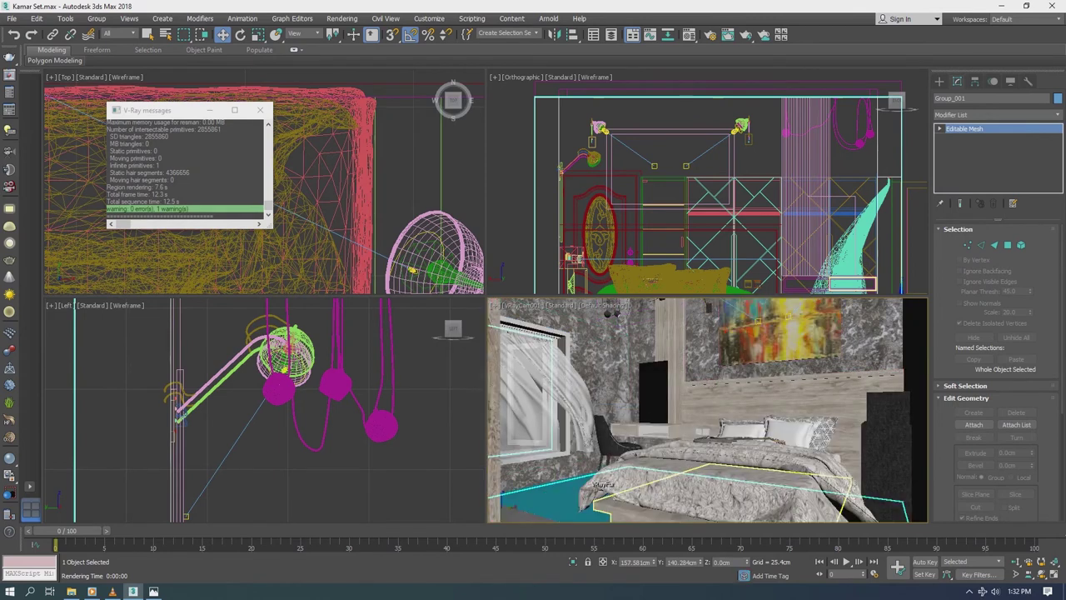
# Step: In Perspective, convert the bed base to Editable Poly and select the thin strip of faces along its edge
pyautogui.click(514, 305)
pyautogui.click(557, 357)
pyautogui.scroll(5, 708, 411)
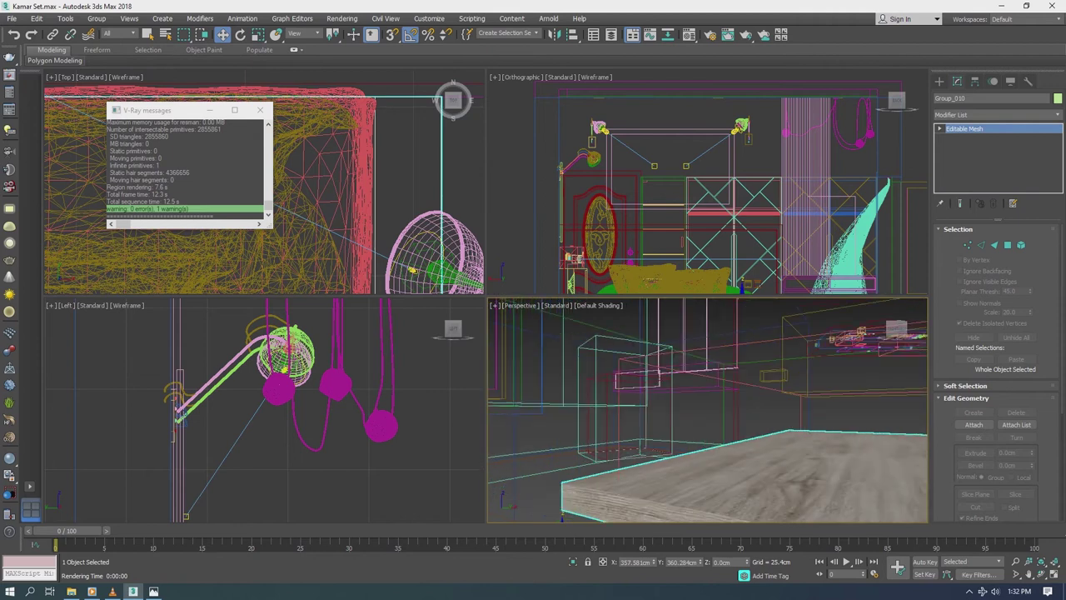
pyautogui.scroll(3, 708, 411)
pyautogui.scroll(3, 708, 411)
pyautogui.scroll(3, 708, 411)
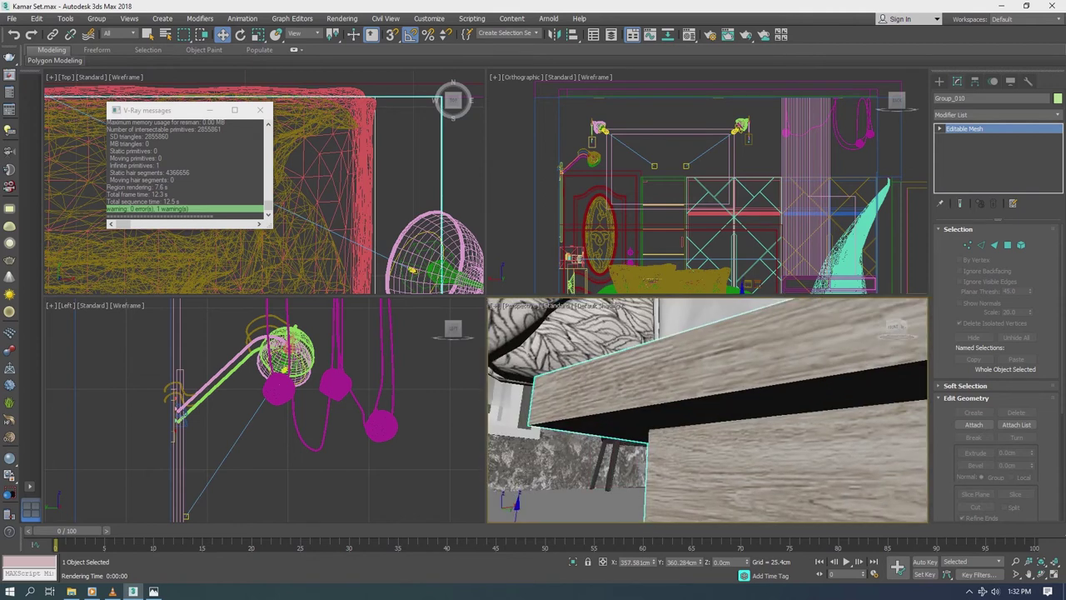
pyautogui.press('4')
pyautogui.click(591, 429)
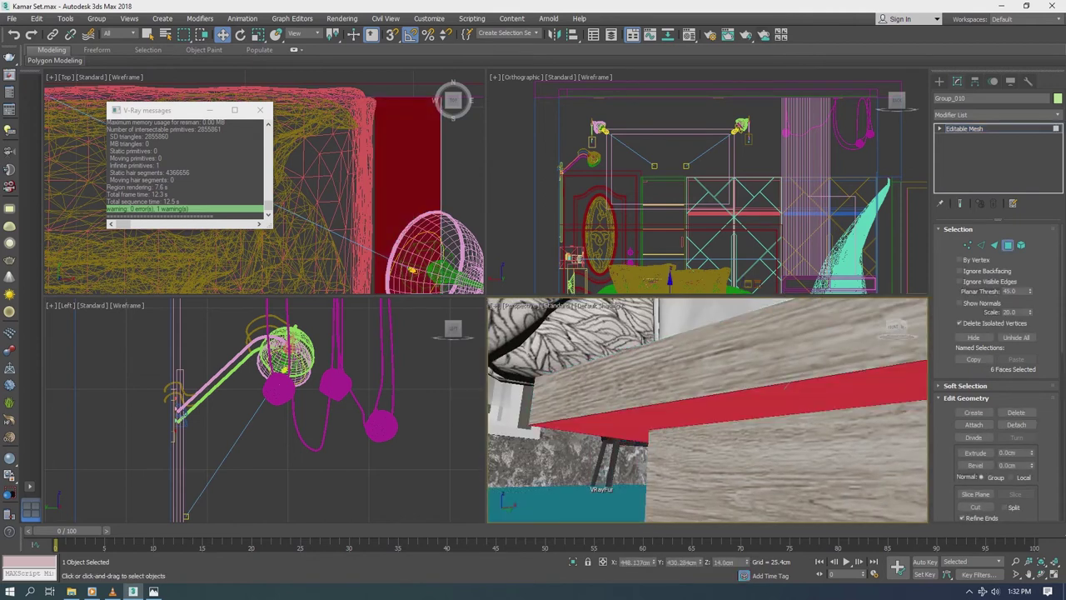
pyautogui.press('m')
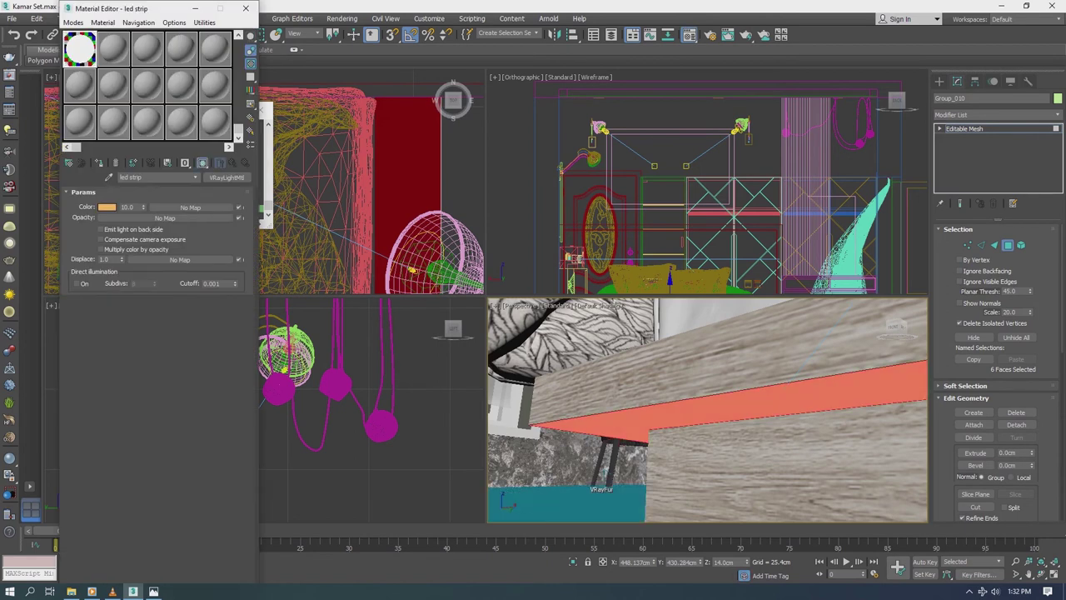
pyautogui.rightClick(614, 410)
pyautogui.click(772, 534)
# Step: Switch back to the VRayCam001 camera view and re-render the bedroom
pyautogui.click(510, 305)
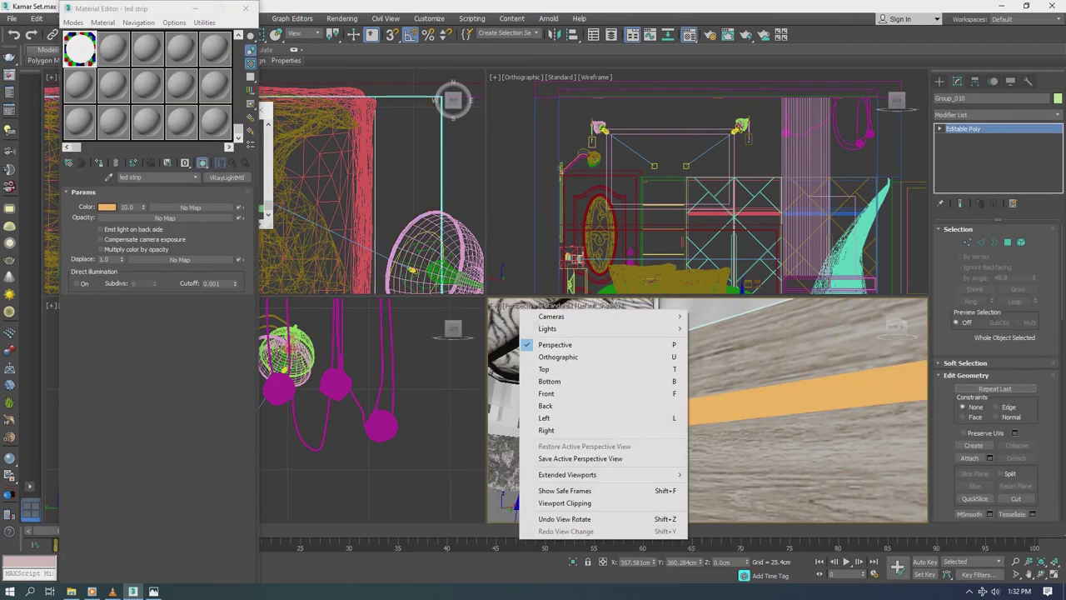
pyautogui.click(722, 317)
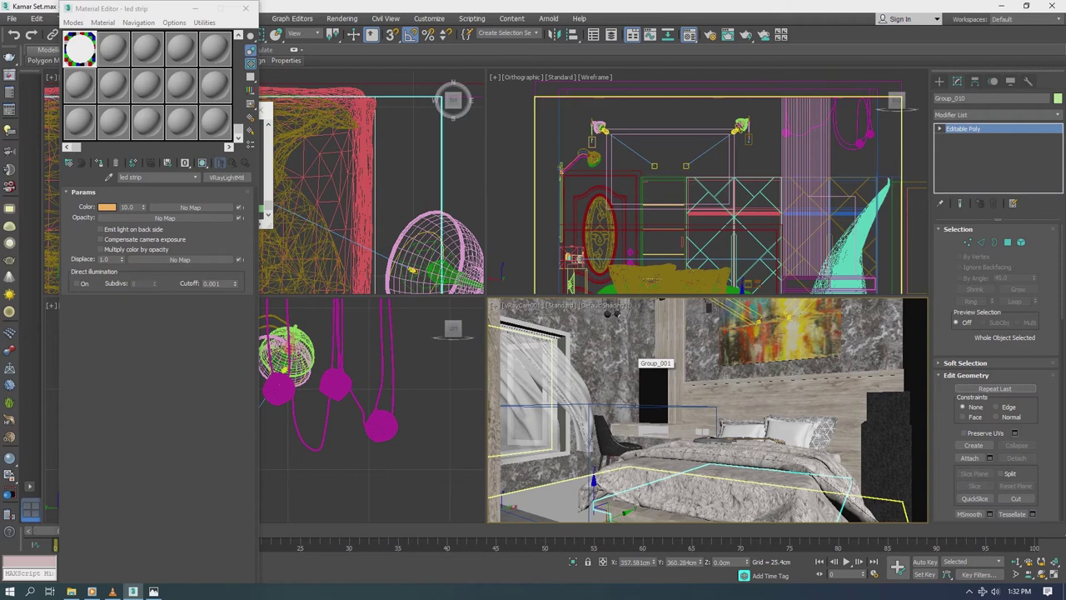
pyautogui.click(534, 500)
pyautogui.click(246, 7)
pyautogui.hotkey('shift', 'q')
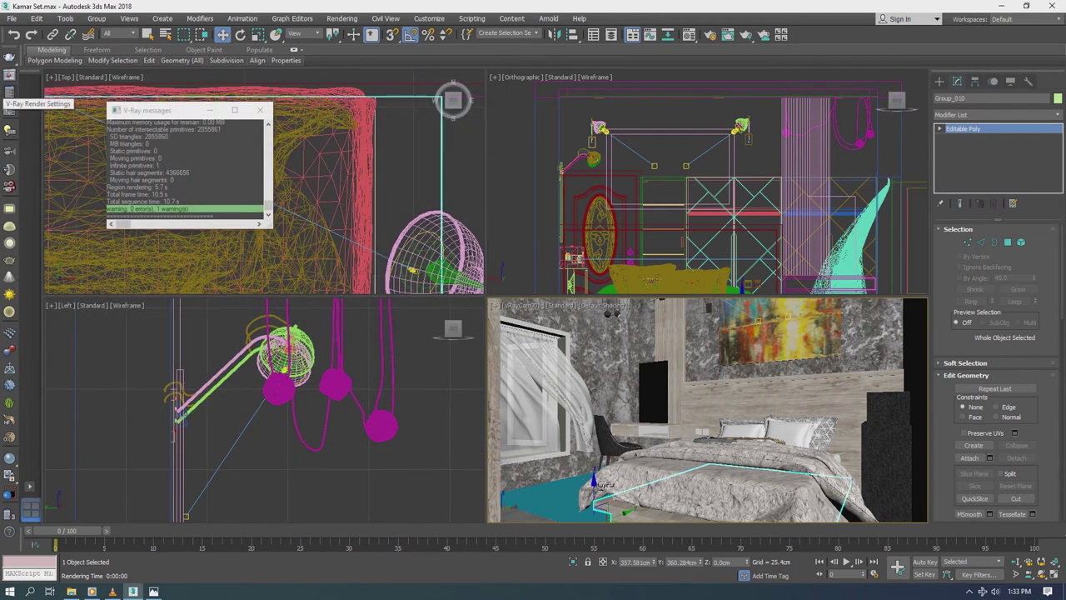
pyautogui.press('m')
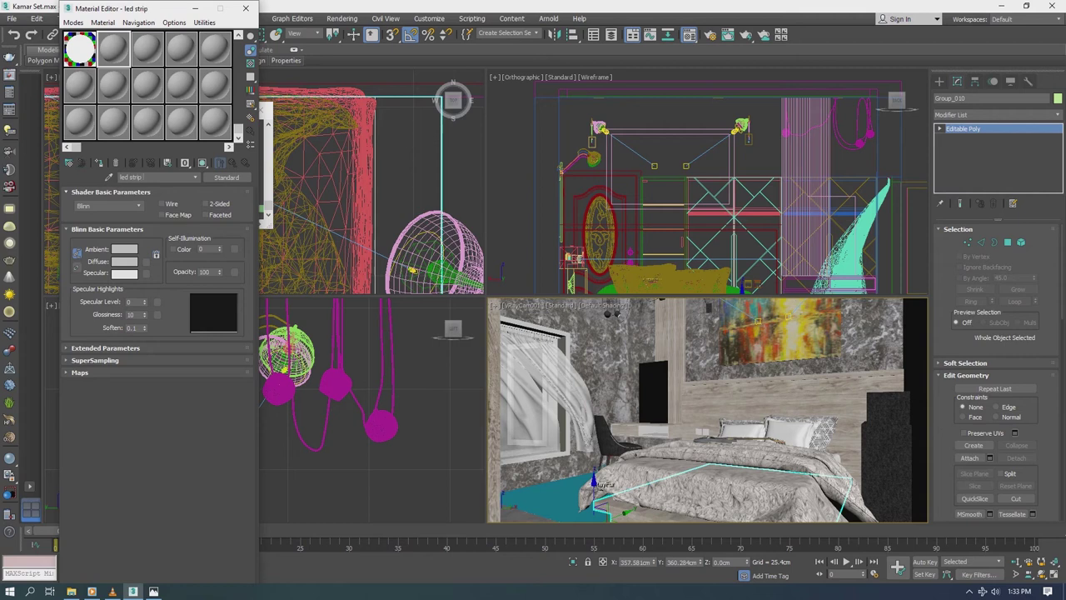
# Step: Make 'led strip bed' a white VRayLightMtl and assign it to the bed base polygons
pyautogui.click(225, 176)
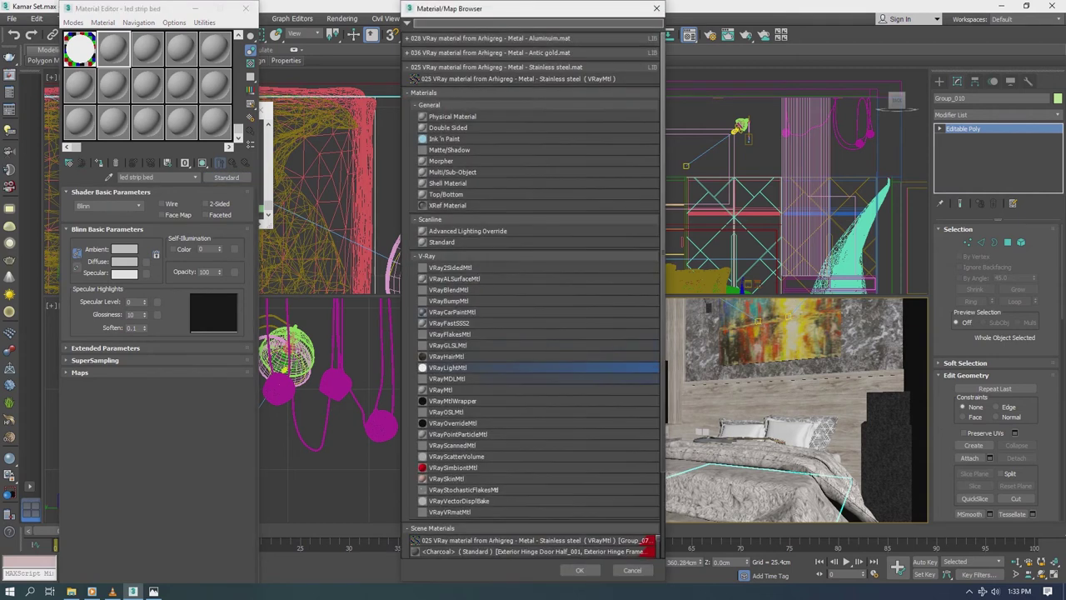
pyautogui.doubleClick(448, 368)
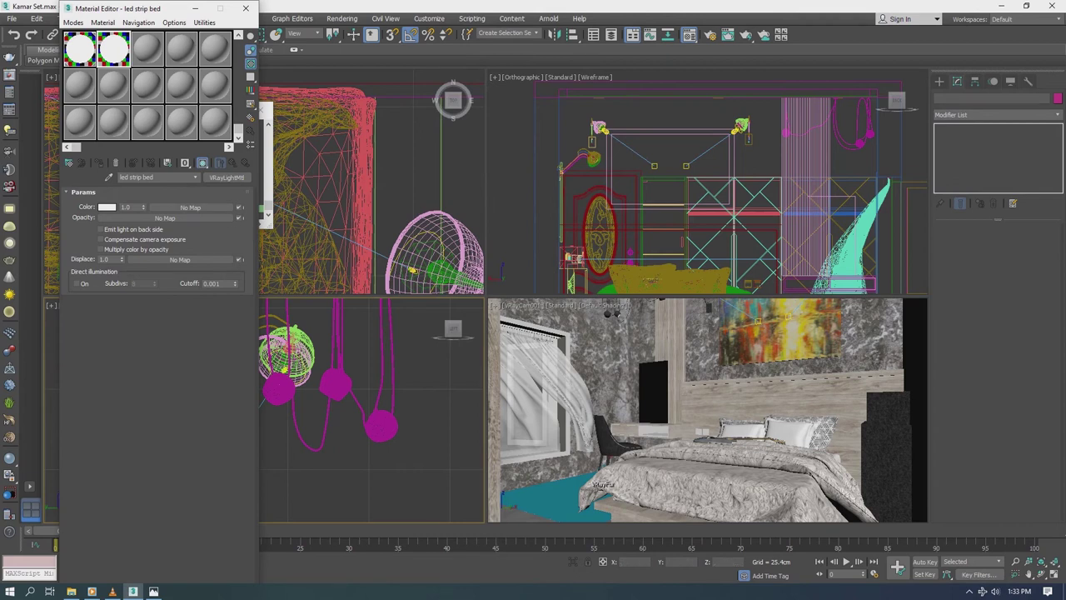
pyautogui.click(593, 481)
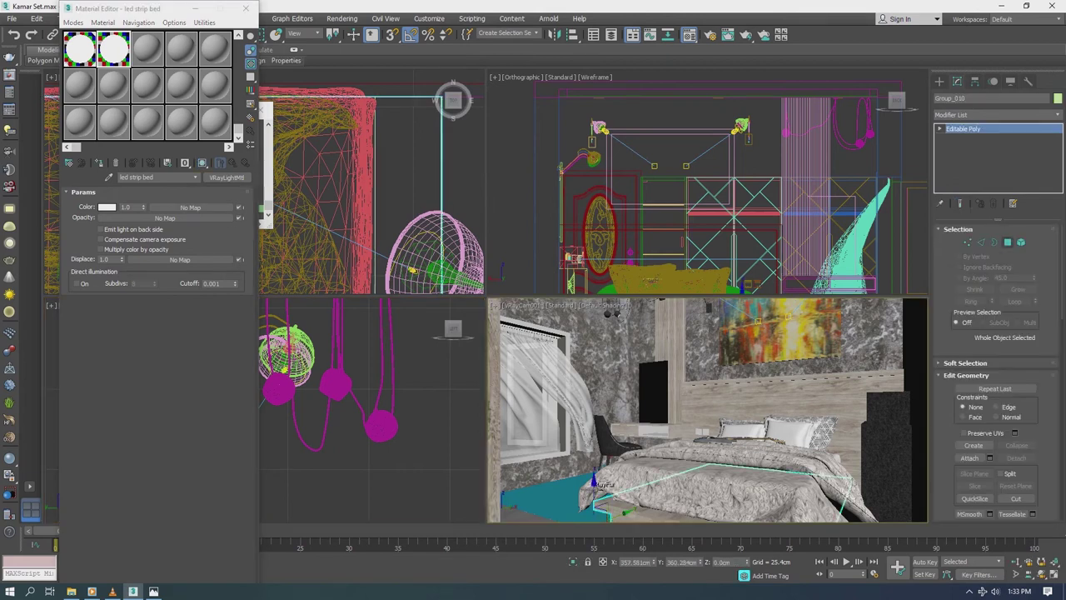
pyautogui.press('4')
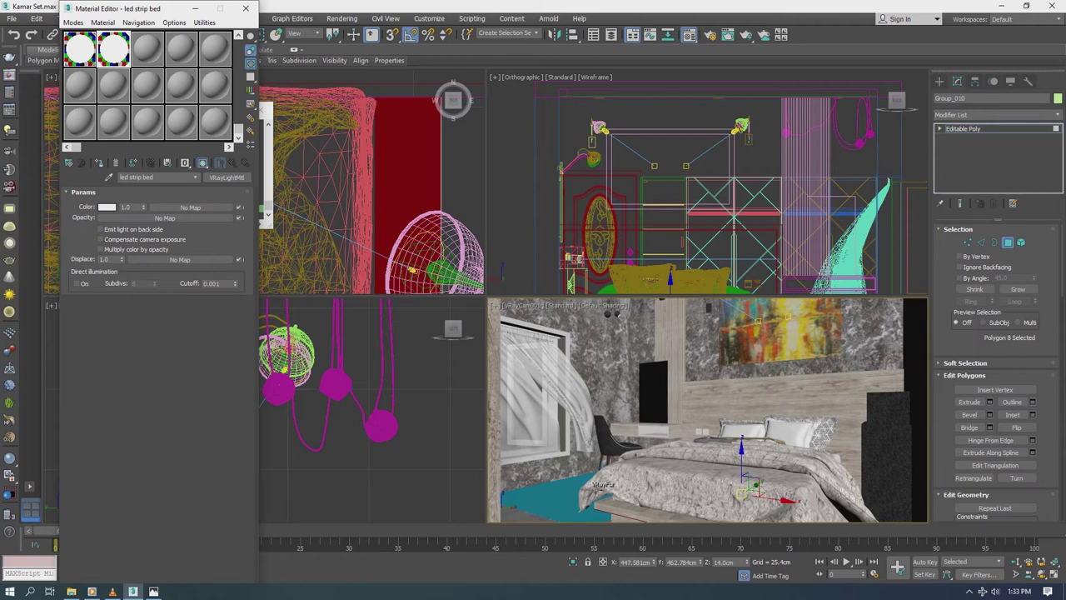
pyautogui.rightClick(593, 467)
pyautogui.click(566, 458)
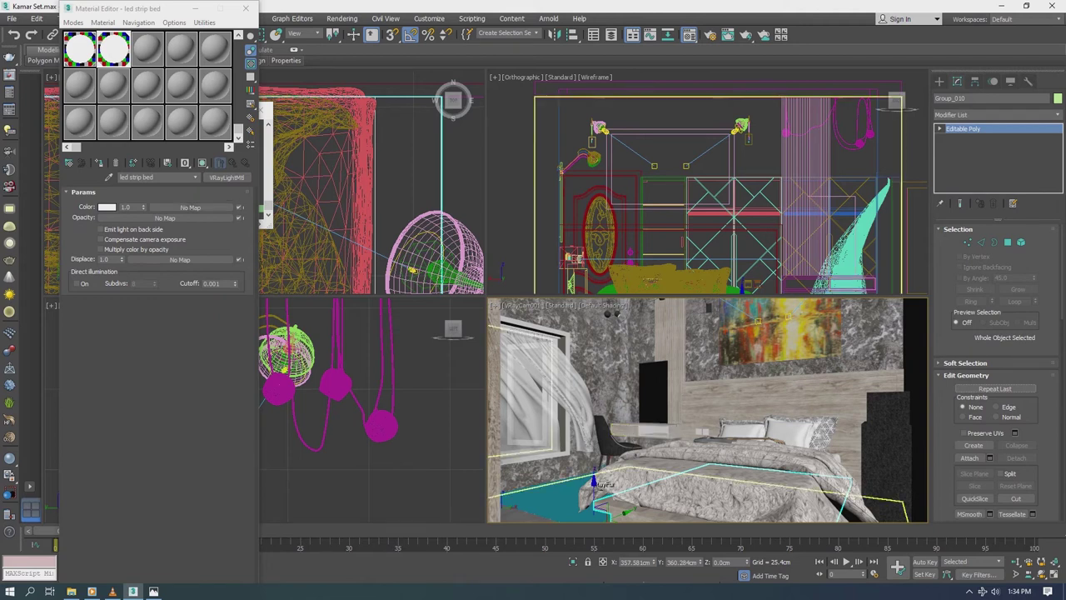
pyautogui.click(246, 8)
pyautogui.click(653, 391)
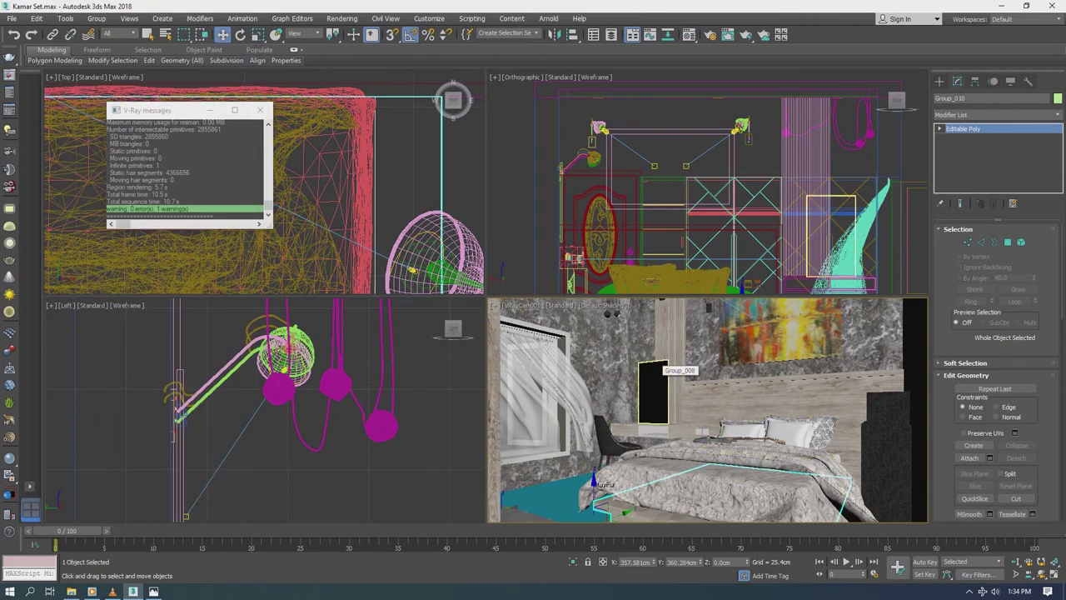
pyautogui.click(70, 591)
pyautogui.click(49, 349)
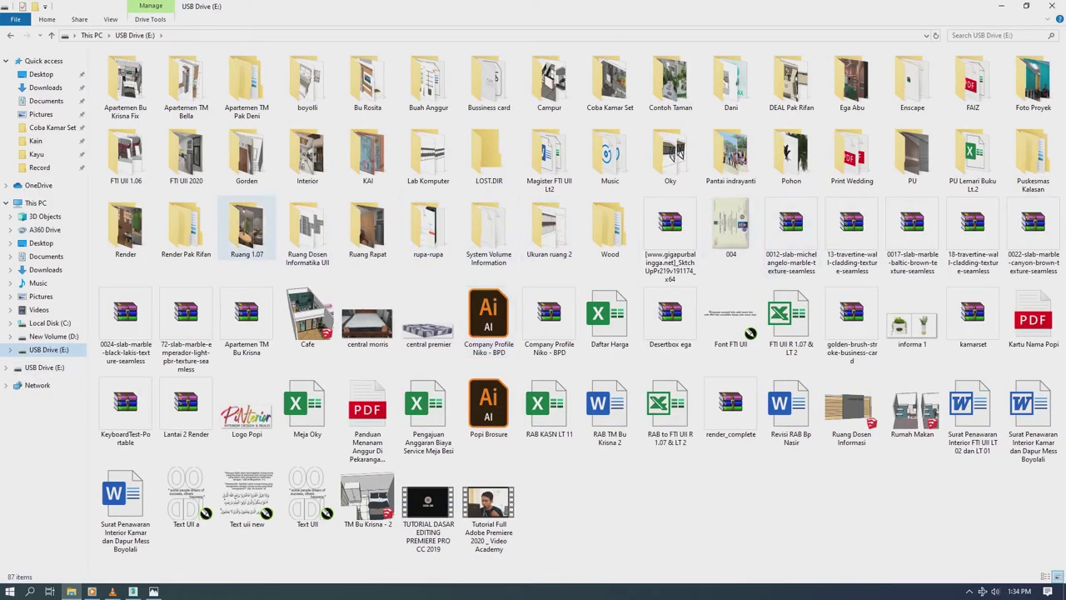
pyautogui.click(489, 229)
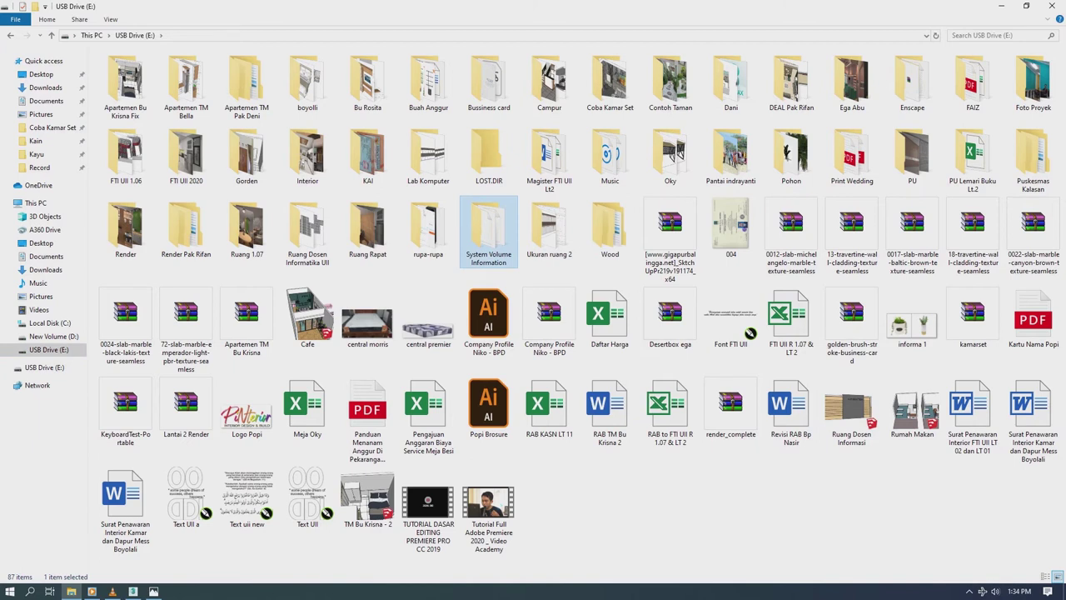
pyautogui.press('w')
pyautogui.press('Return')
pyautogui.press('BackSpace')
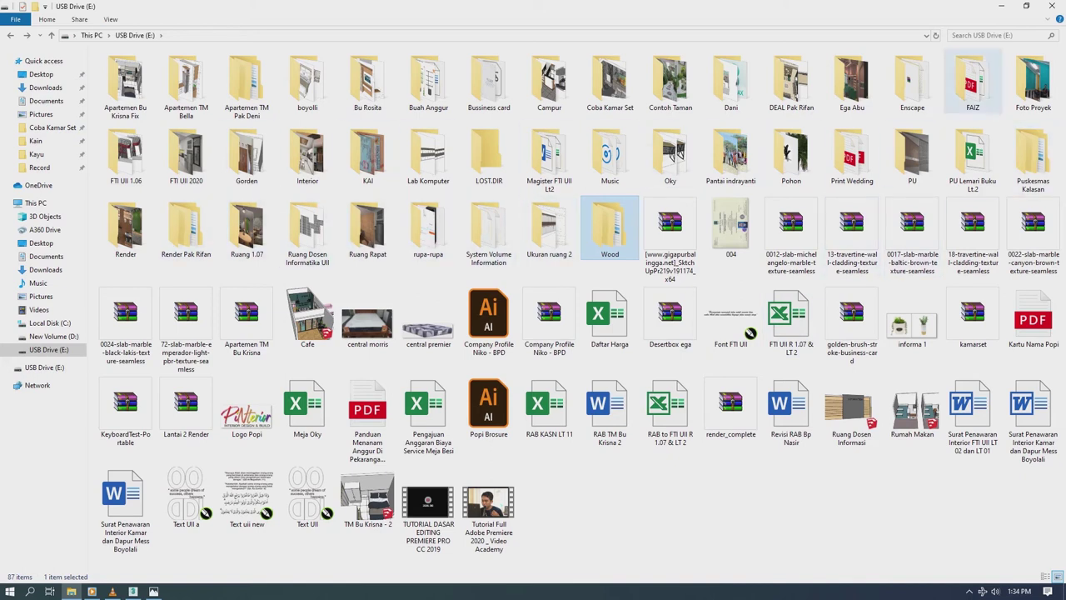
pyautogui.click(1001, 6)
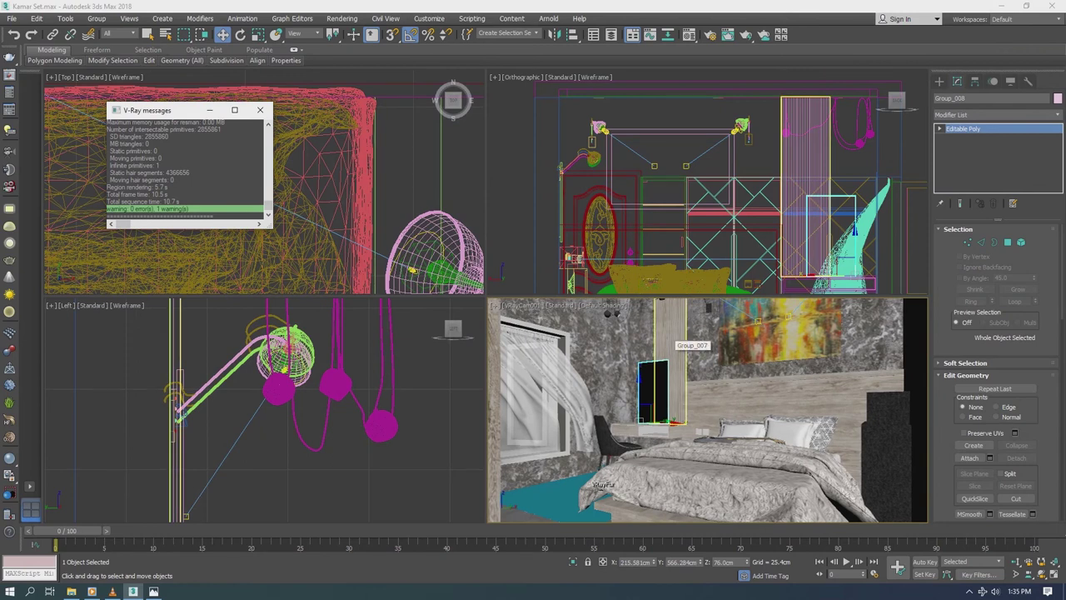
# Step: Select the floor and render the bedroom camera view in V-Ray
pyautogui.click(858, 508)
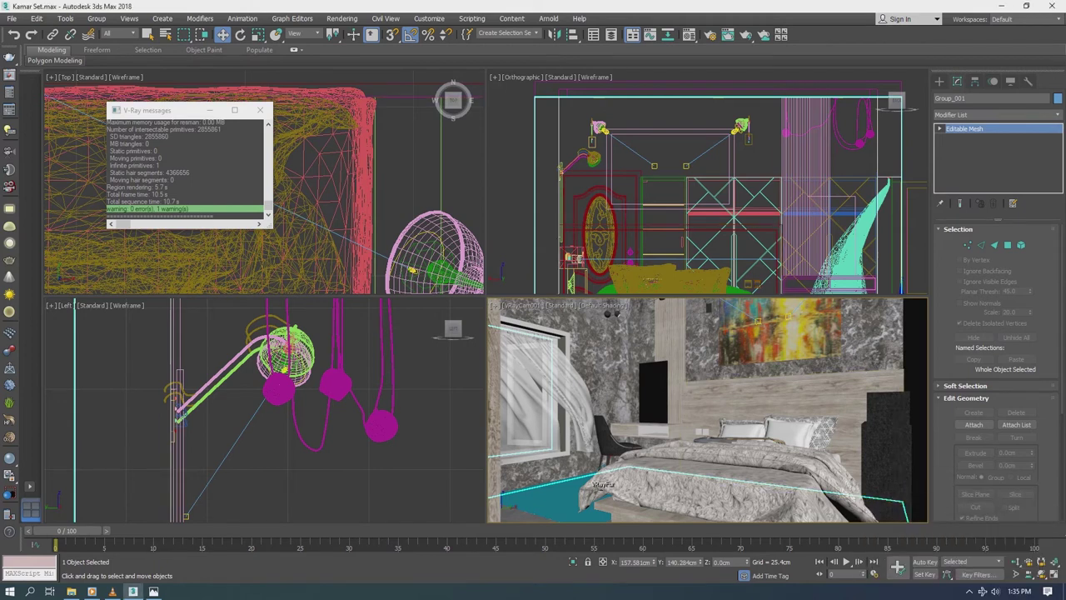
pyautogui.hotkey('shift', 'q')
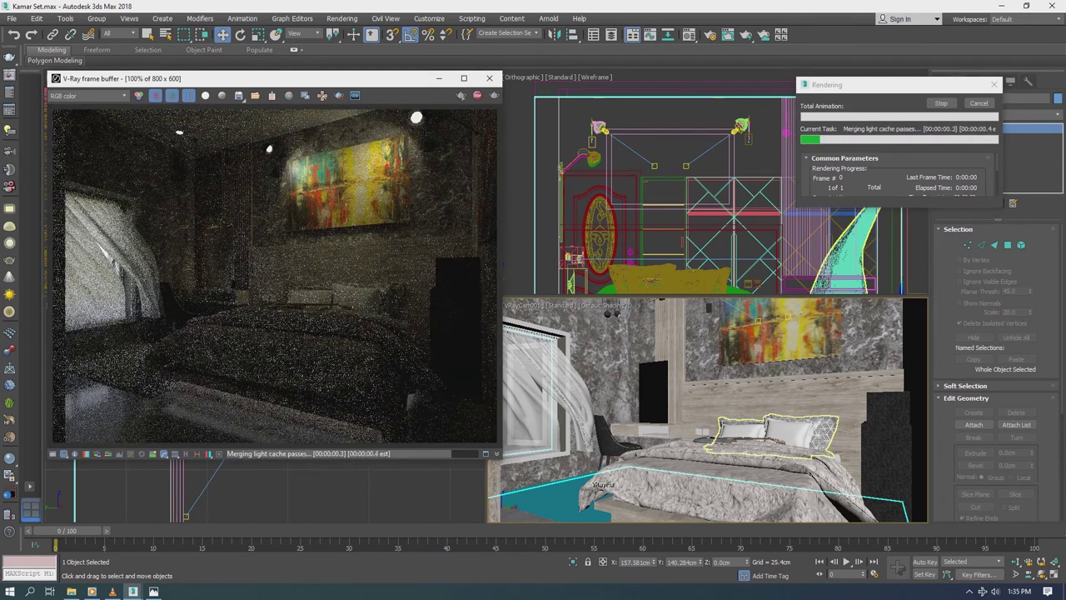
# Step: Copy Material2's worn plaster diffuse map into the multi_Group_001 wall material's Diffuse slot
pyautogui.press('m')
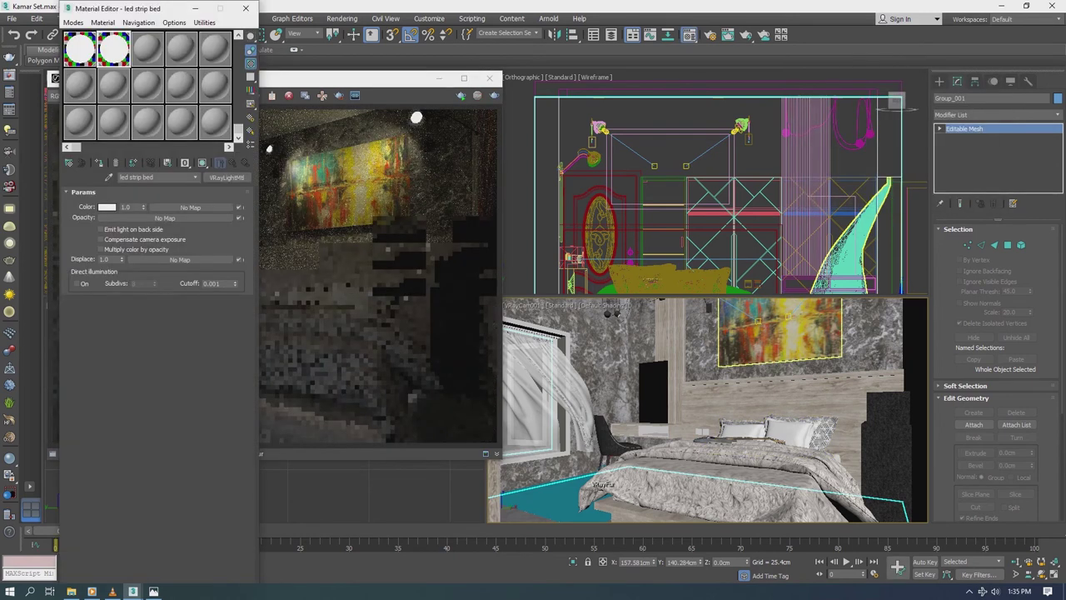
pyautogui.click(147, 49)
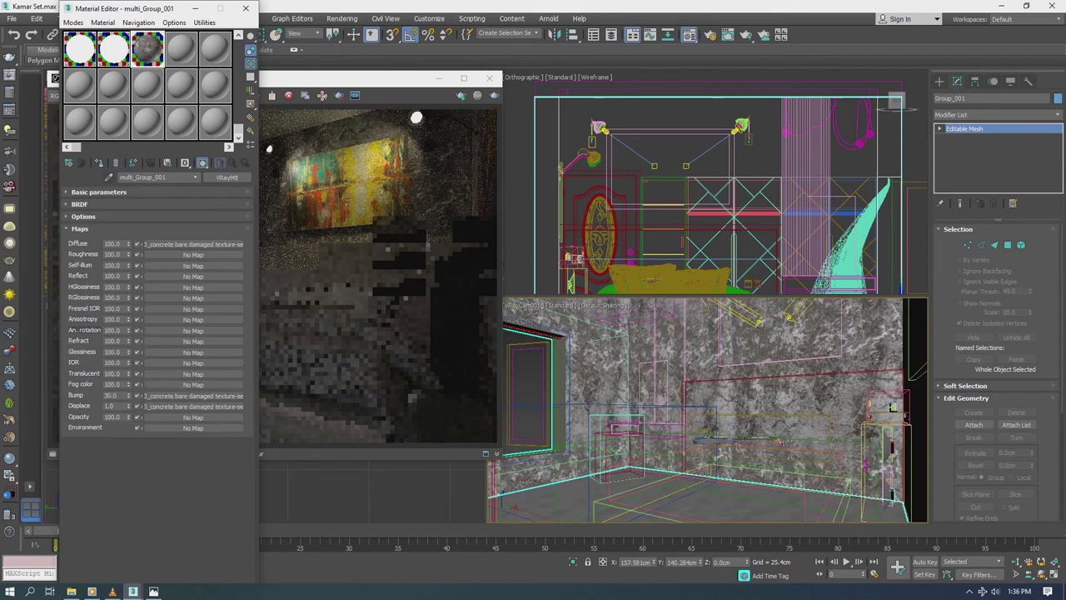
pyautogui.click(180, 48)
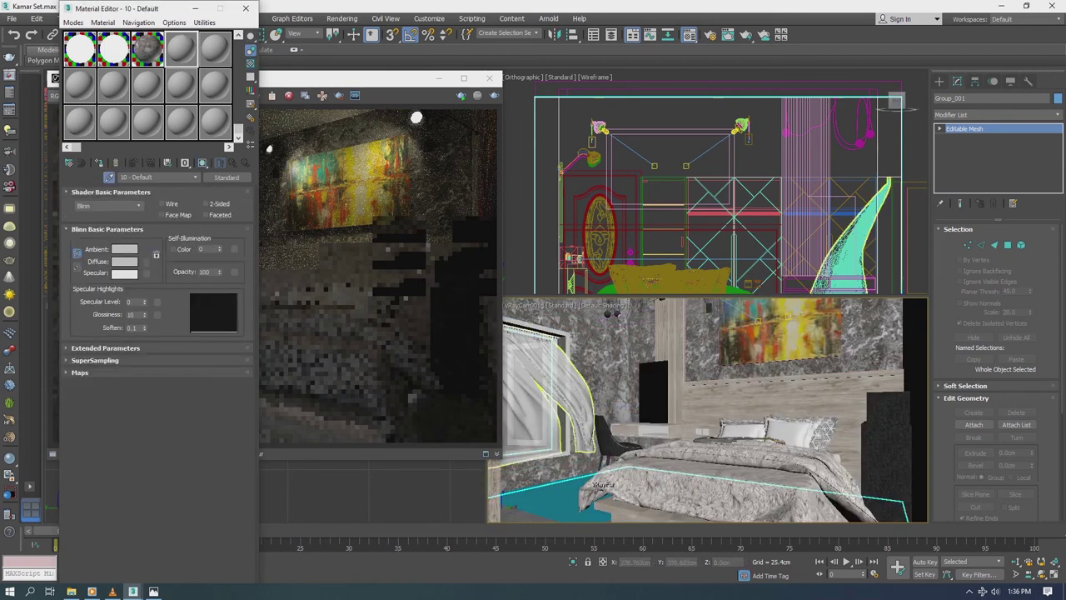
pyautogui.rightClick(146, 204)
pyautogui.click(167, 225)
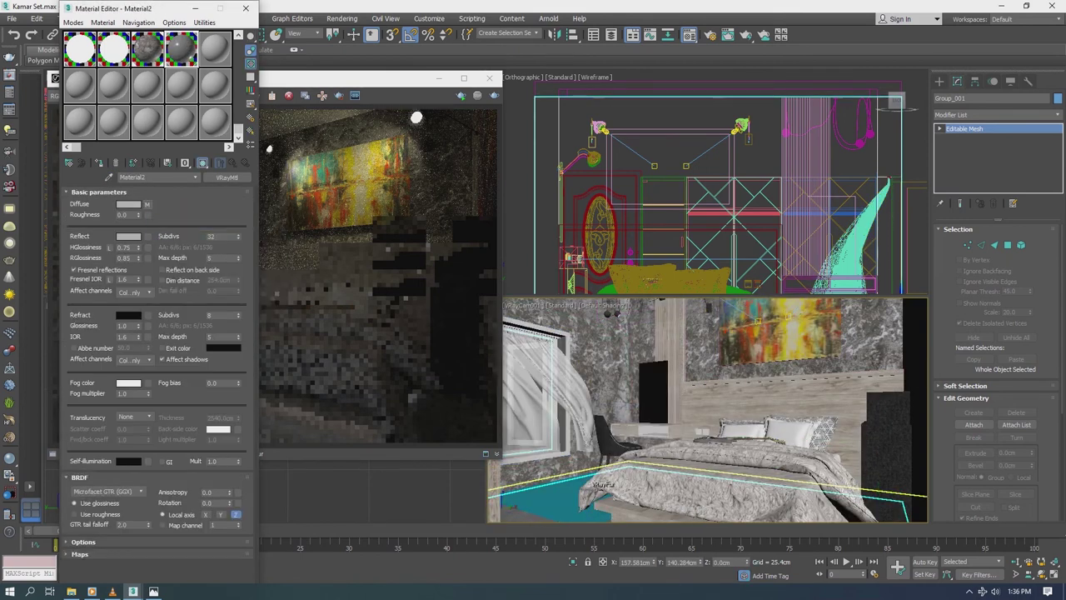
pyautogui.click(147, 49)
pyautogui.rightClick(165, 244)
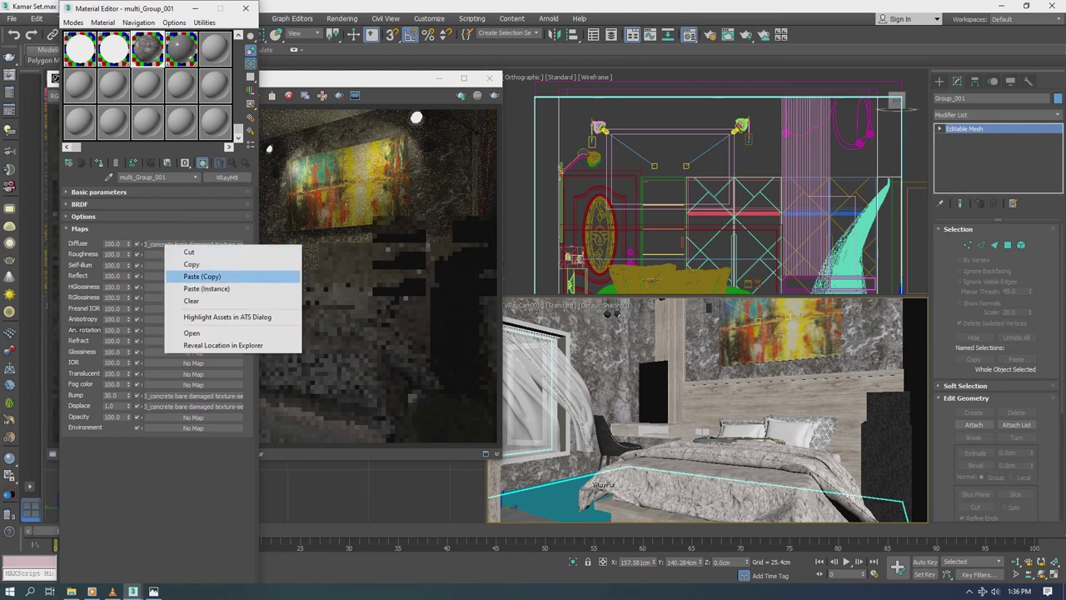
pyautogui.click(202, 276)
# Step: Preview the updated wall material, close the editor, and re-render the bedroom
pyautogui.doubleClick(146, 49)
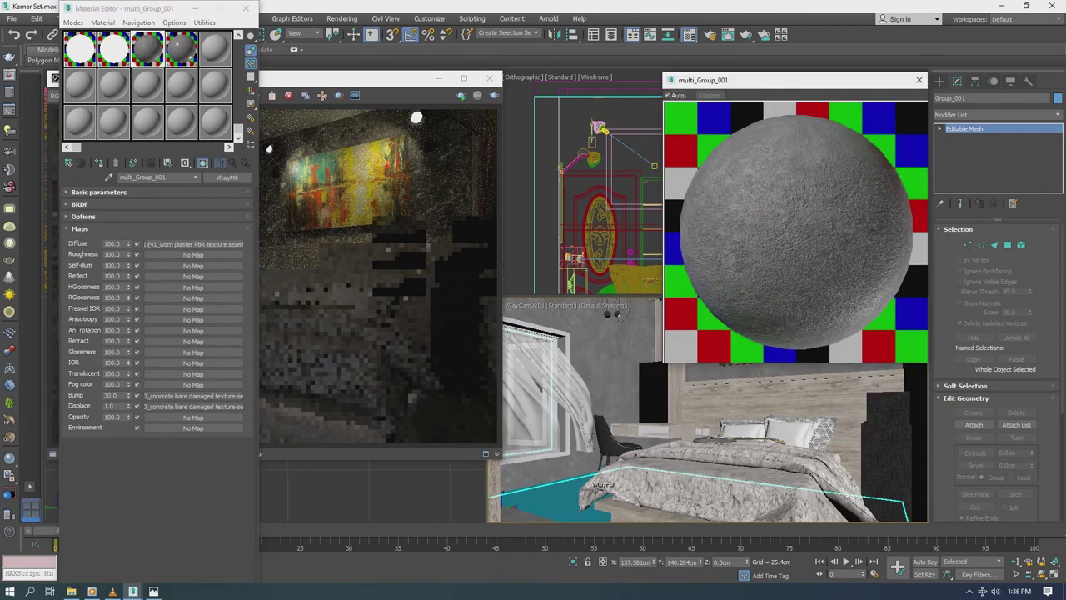
pyautogui.click(919, 80)
pyautogui.click(246, 8)
pyautogui.hotkey('shift', 'q')
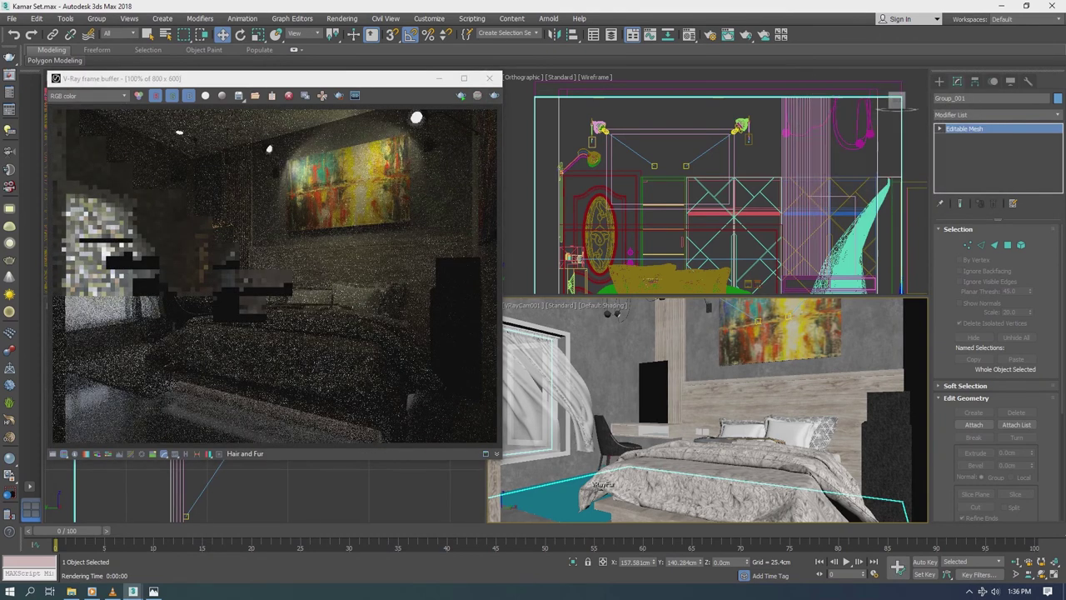
pyautogui.click(690, 34)
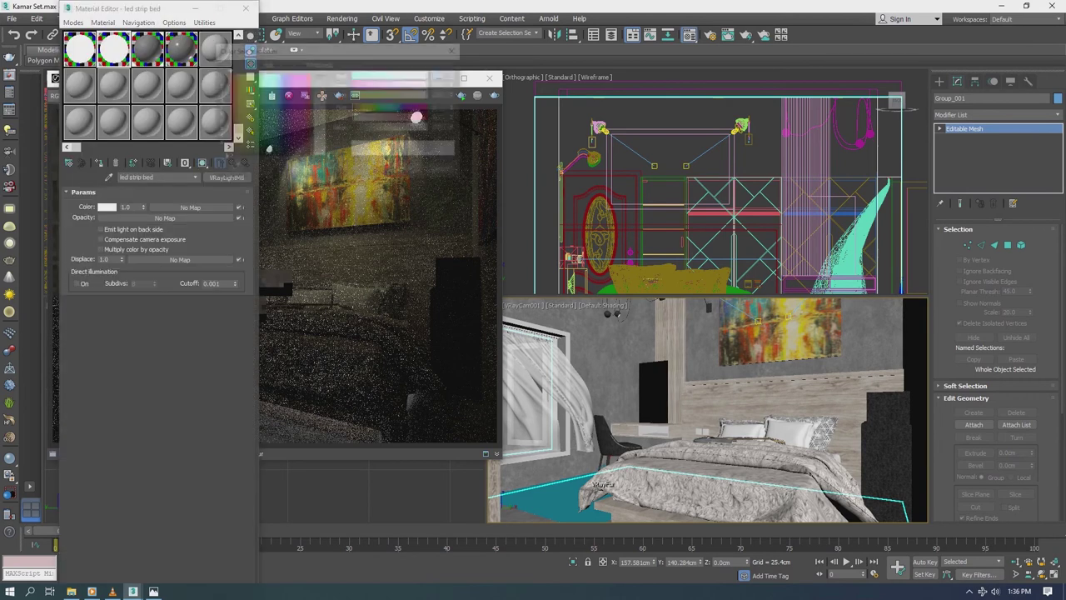
# Step: Make the led strip bed light colour teal (red 34) and render the bedroom
pyautogui.click(107, 207)
pyautogui.click(258, 75)
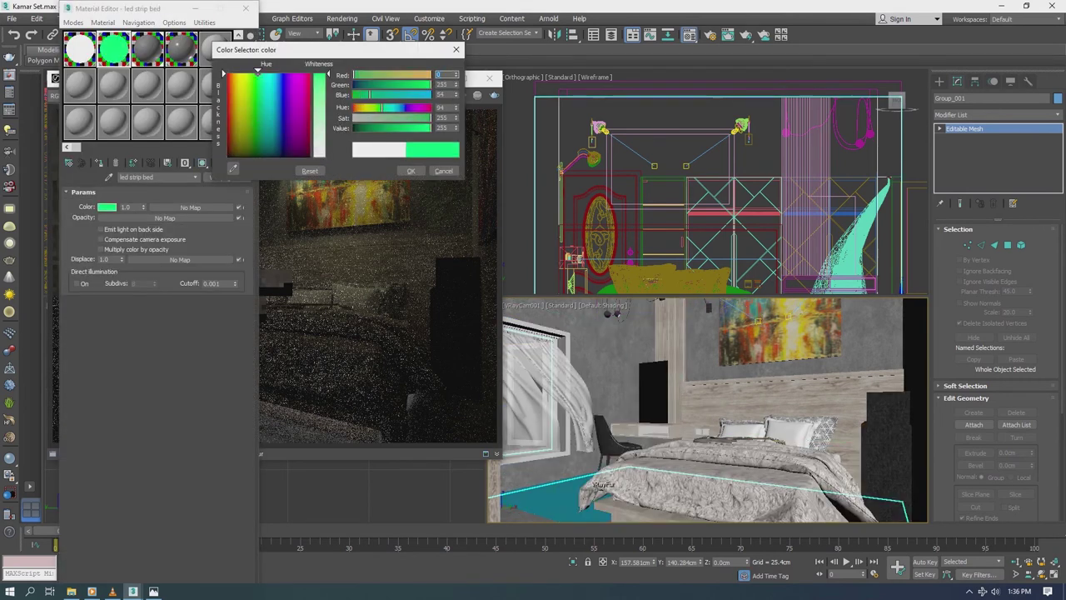
pyautogui.write('34')
pyautogui.press('Return')
pyautogui.press('Return')
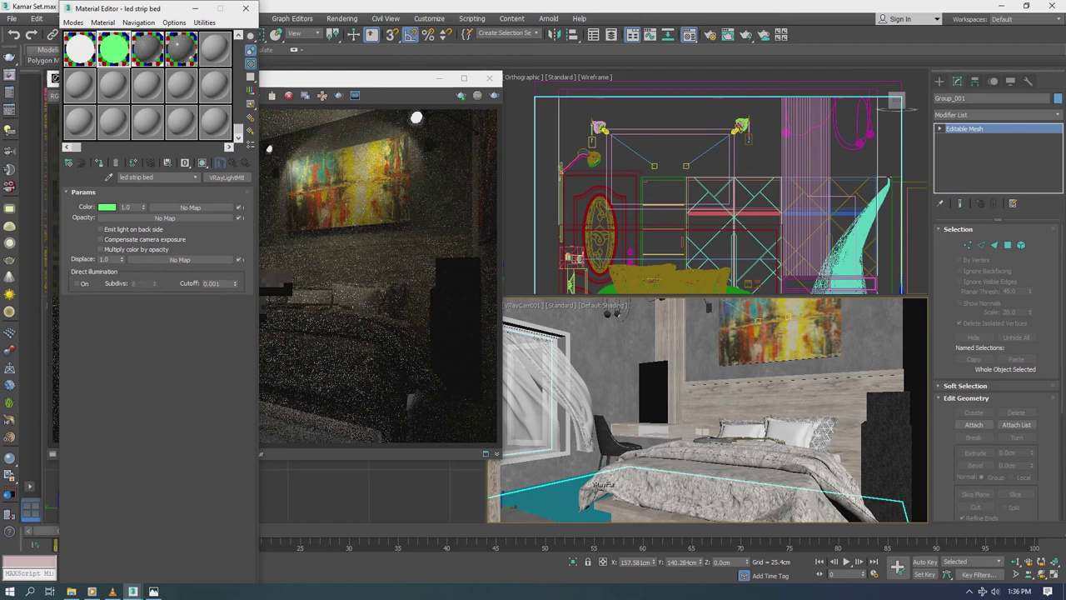
pyautogui.hotkey('shift', 'q')
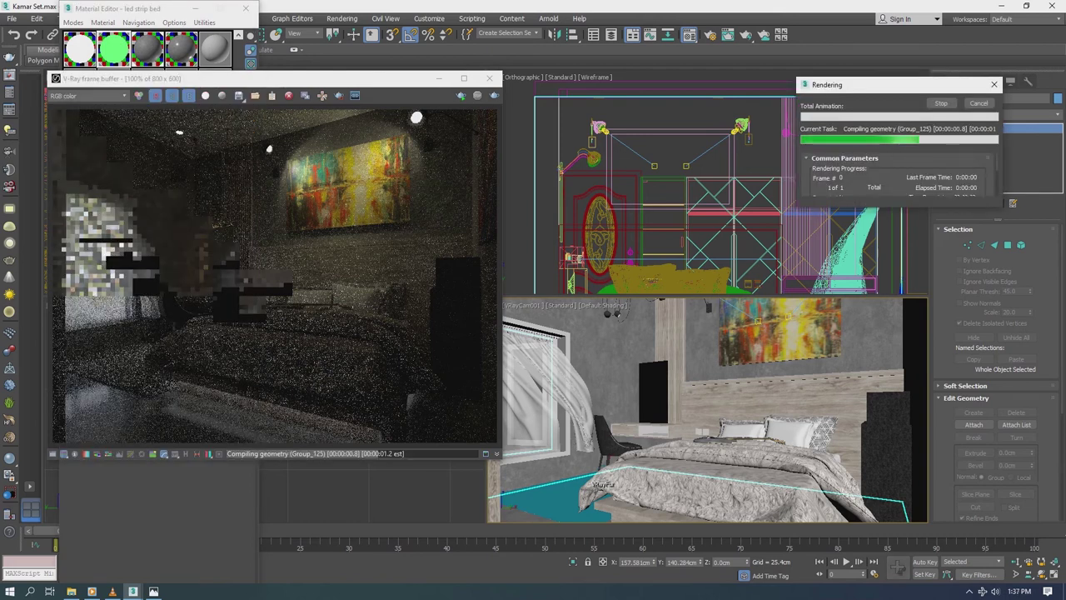
pyautogui.click(489, 78)
pyautogui.click(106, 207)
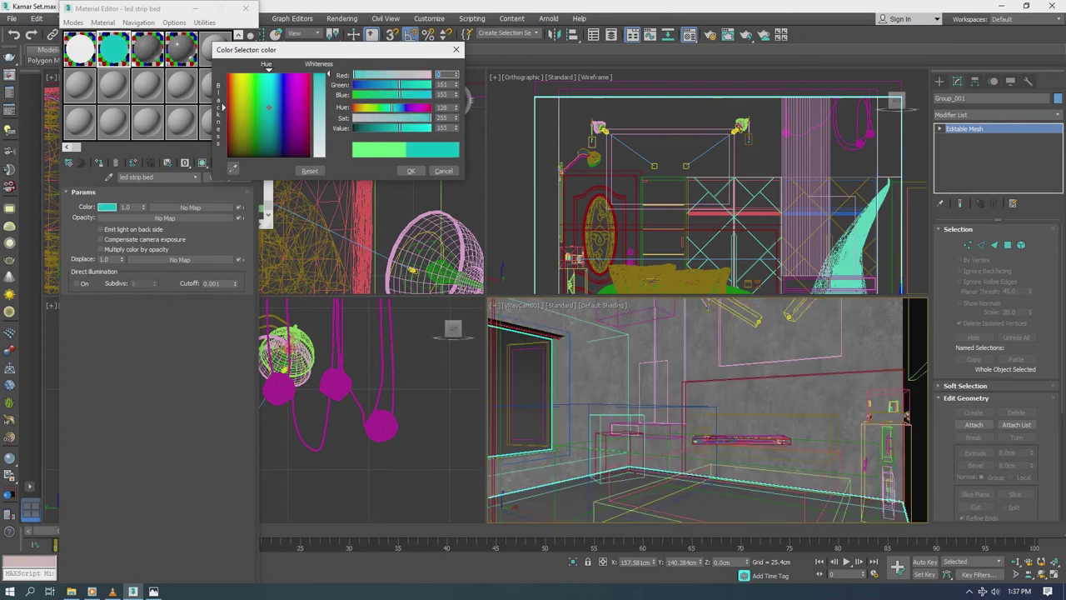
pyautogui.click(411, 170)
pyautogui.press('m')
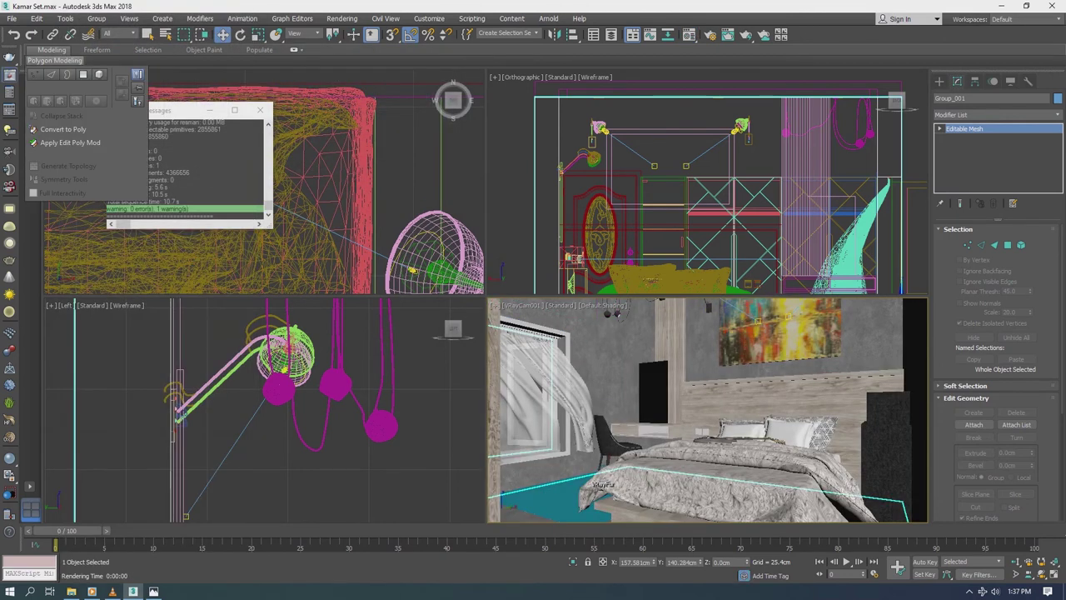
pyautogui.hotkey('shift', 'q')
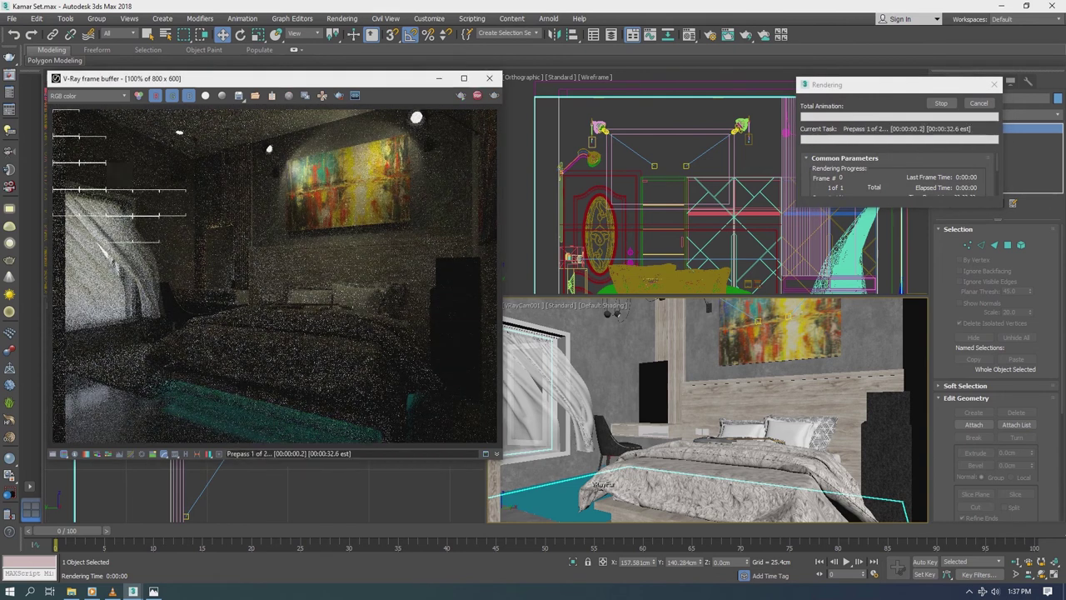
# Step: Change the LED strip light colour to yellow and render again
pyautogui.press('m')
pyautogui.click(106, 207)
pyautogui.click(239, 73)
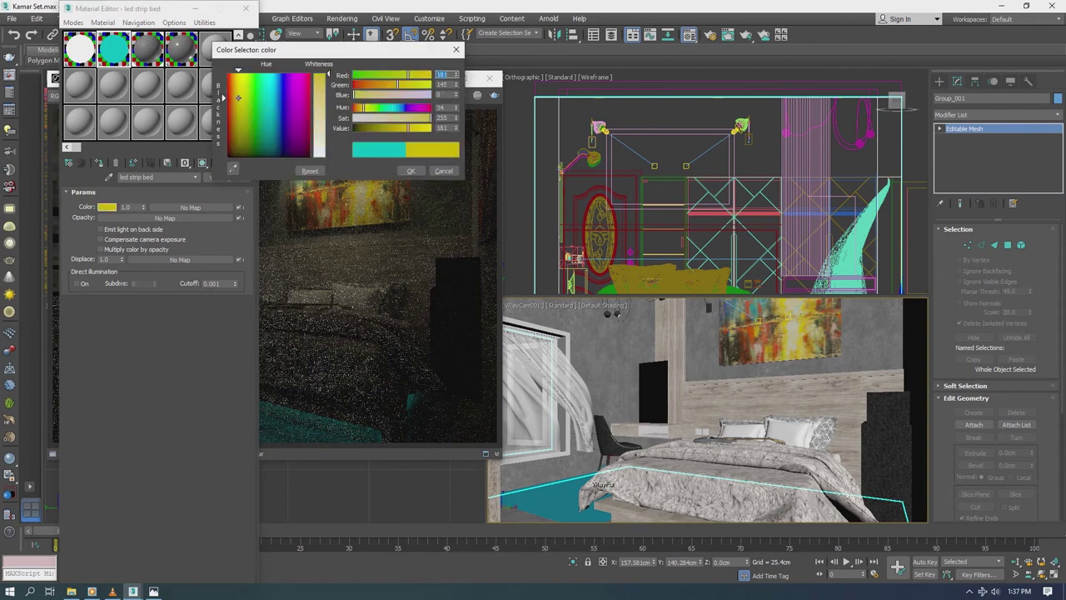
pyautogui.press('Return')
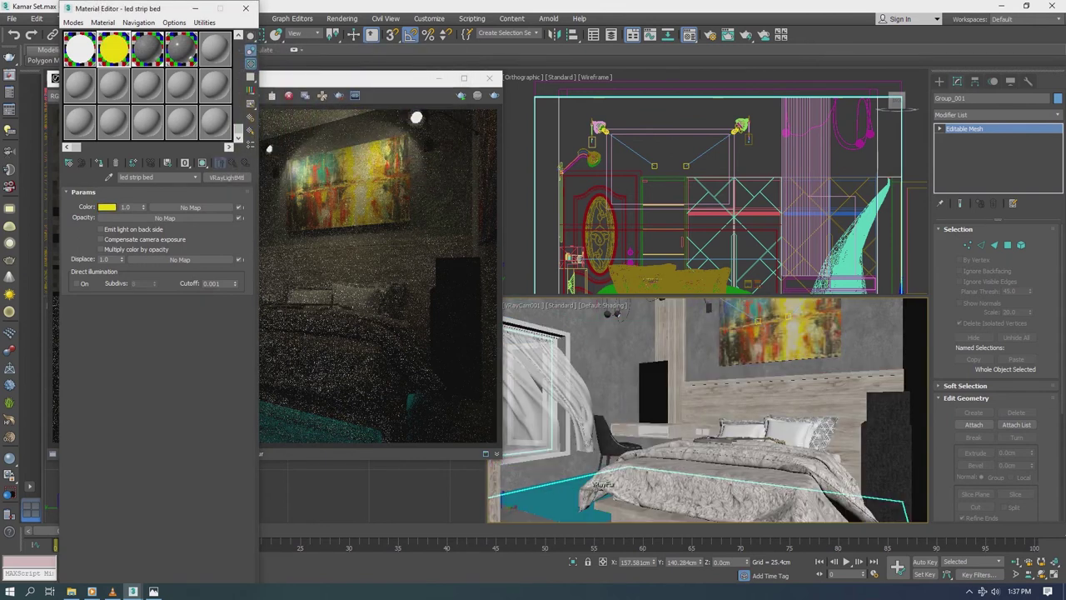
pyautogui.hotkey('shift', 'q')
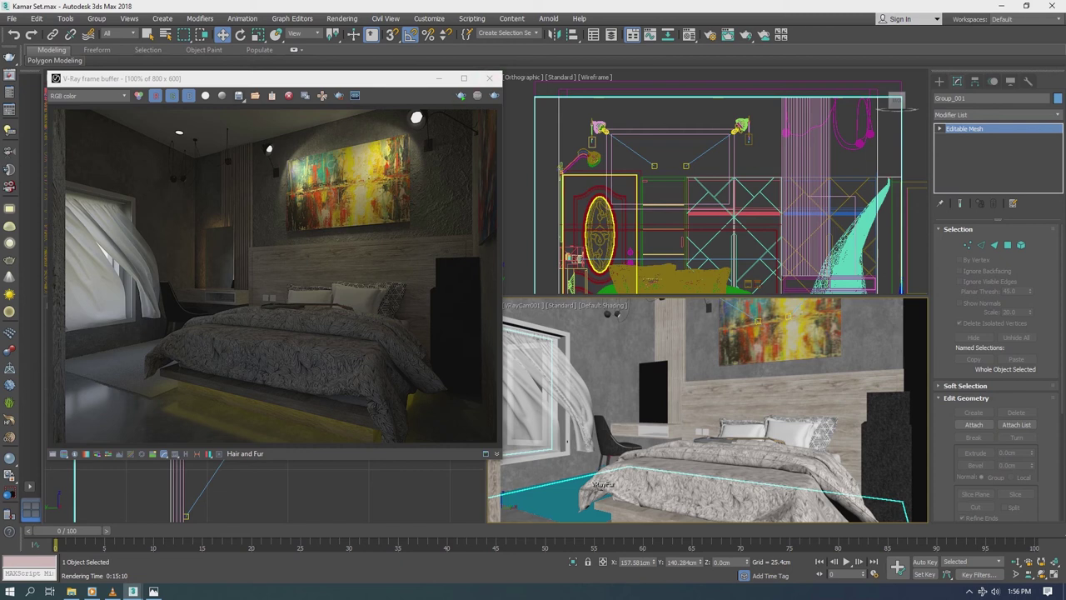
# Step: Save the render as JPEG 'render 1' in the D: drive's Coba Kamar Set folder
pyautogui.click(239, 95)
pyautogui.click(38, 185)
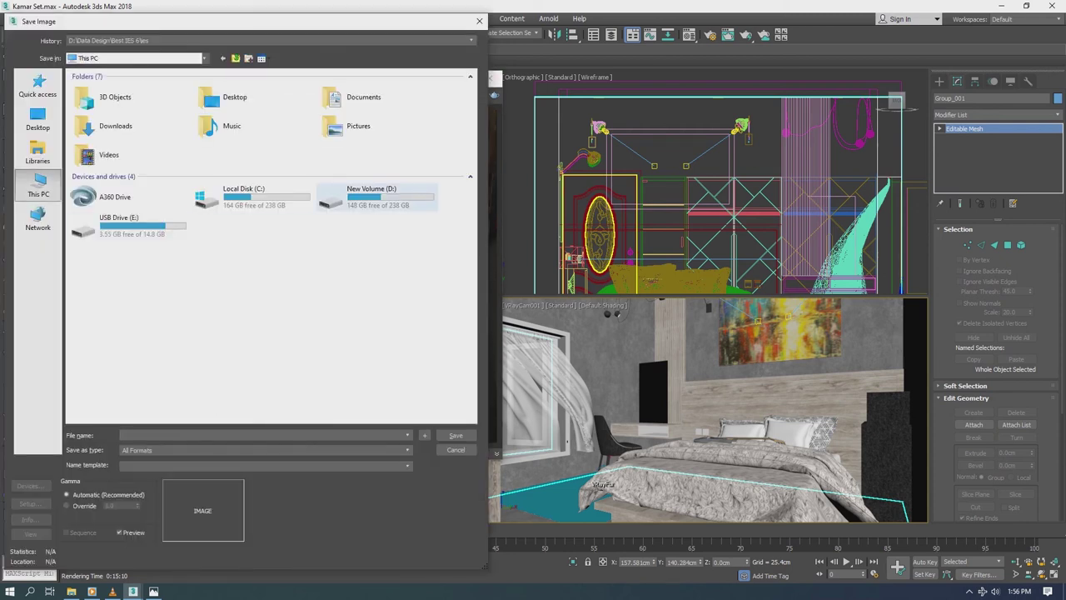
pyautogui.doubleClick(372, 194)
pyautogui.doubleClick(215, 104)
pyautogui.doubleClick(125, 110)
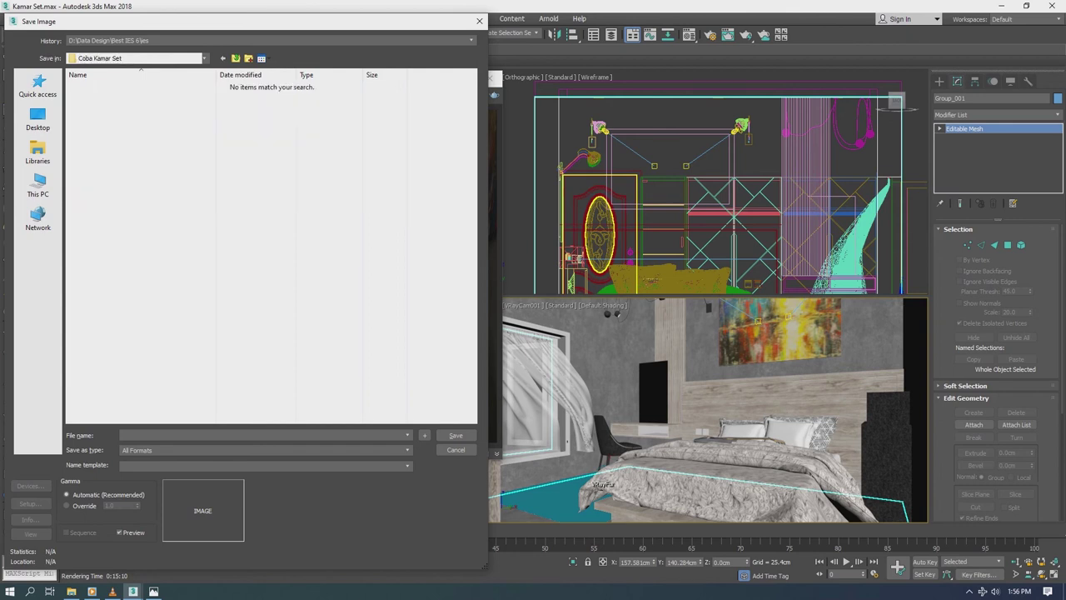
pyautogui.write('render 1')
pyautogui.click(265, 450)
pyautogui.click(208, 516)
pyautogui.click(456, 435)
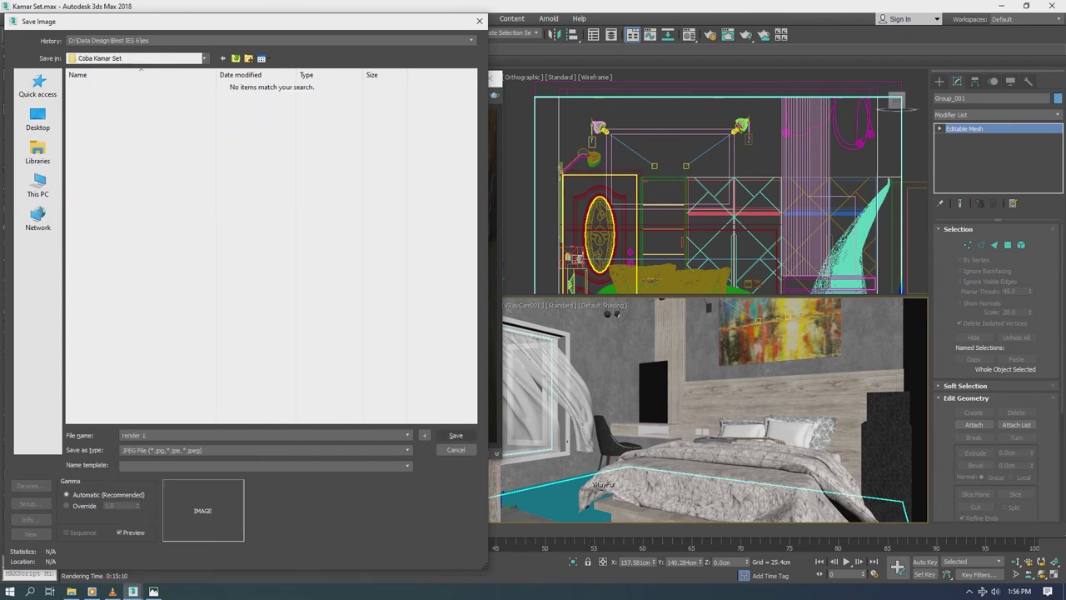
pyautogui.click(214, 358)
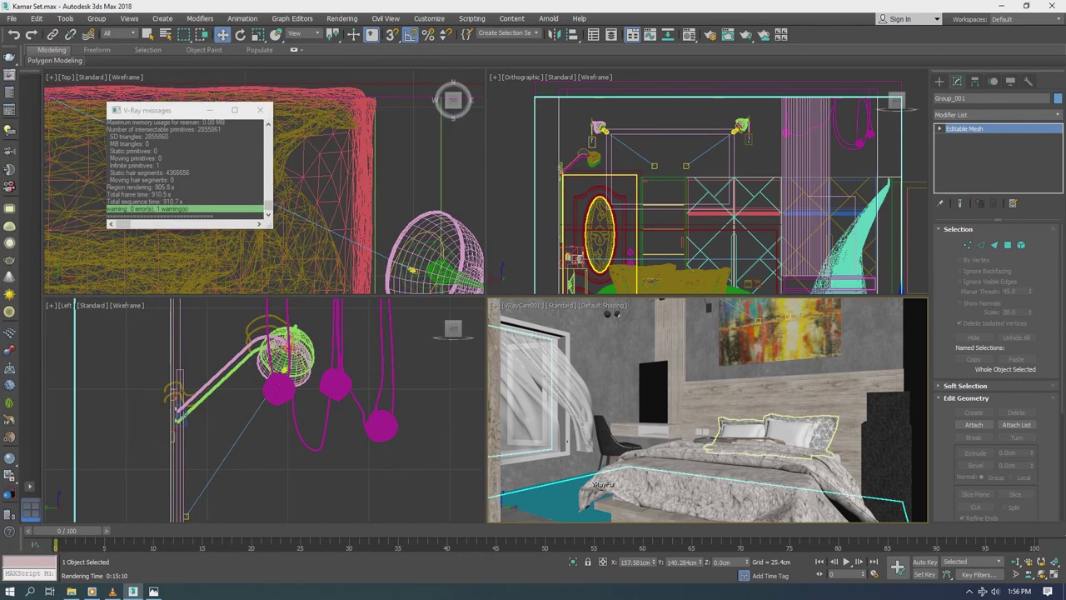
# Step: Select the scene camera VRayCam001 and make a copy of it
pyautogui.scroll(-5, 250, 184)
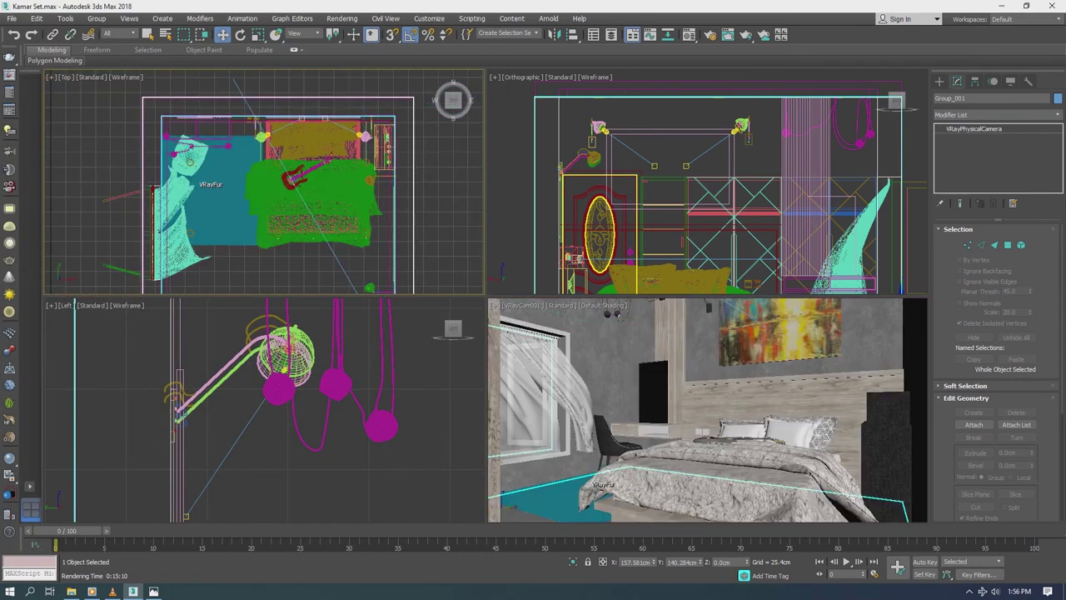
pyautogui.click(335, 260)
pyautogui.rightClick(336, 261)
pyautogui.click(352, 333)
# Step: Create the copy VRayCam002 and rotate it about 100 degrees toward the wardrobe
pyautogui.click(504, 338)
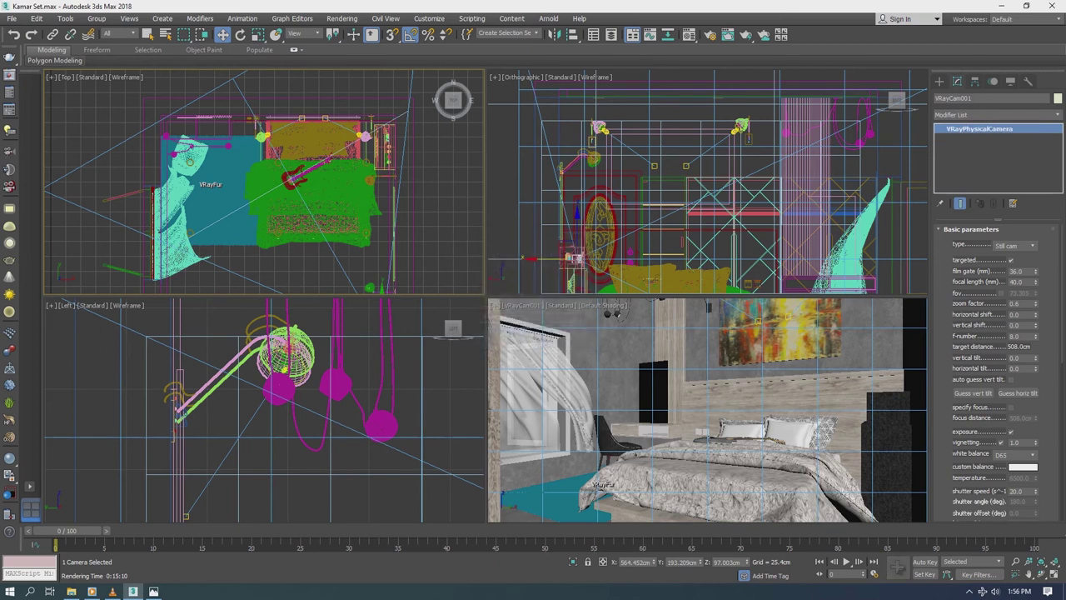
pyautogui.rightClick(374, 112)
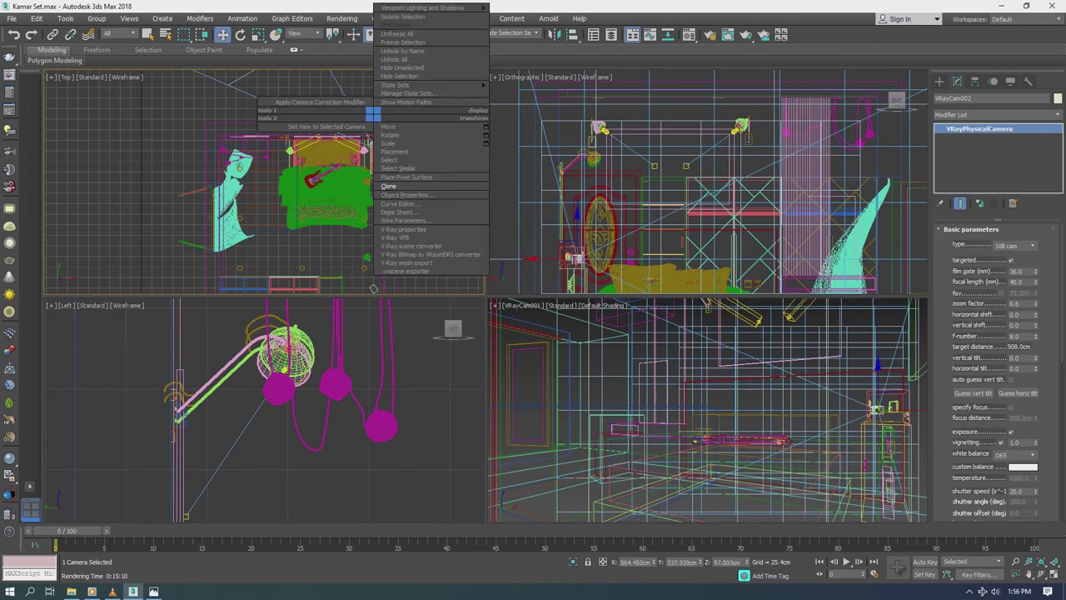
pyautogui.click(399, 132)
pyautogui.moveTo(377, 146); pyautogui.dragTo(375, 150)
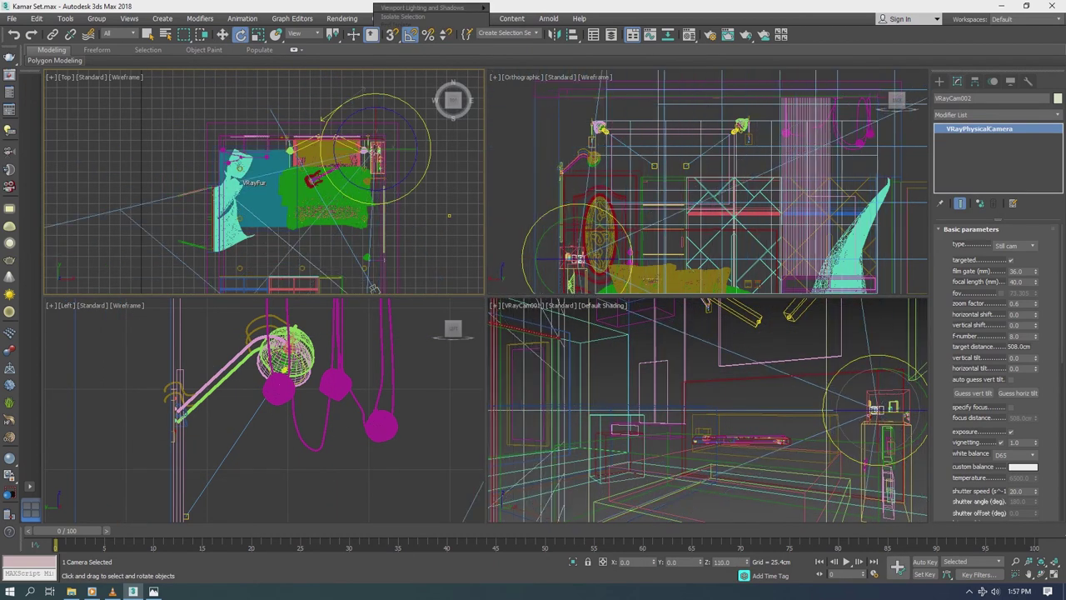
# Step: Show the VRayCam002 view in the camera viewport and raise the camera higher
pyautogui.press('w')
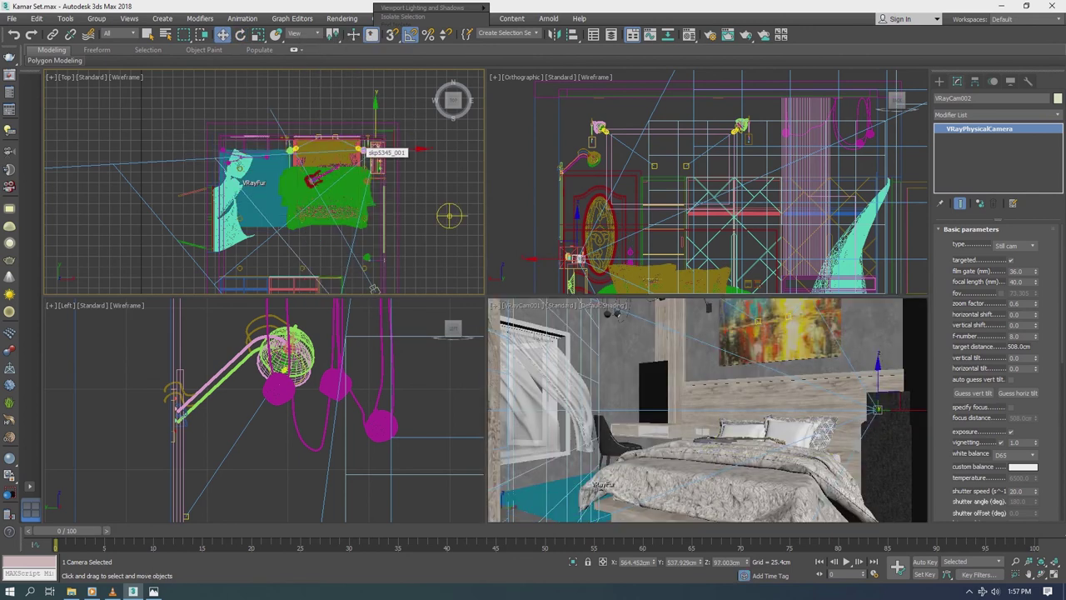
pyautogui.click(517, 304)
pyautogui.click(734, 327)
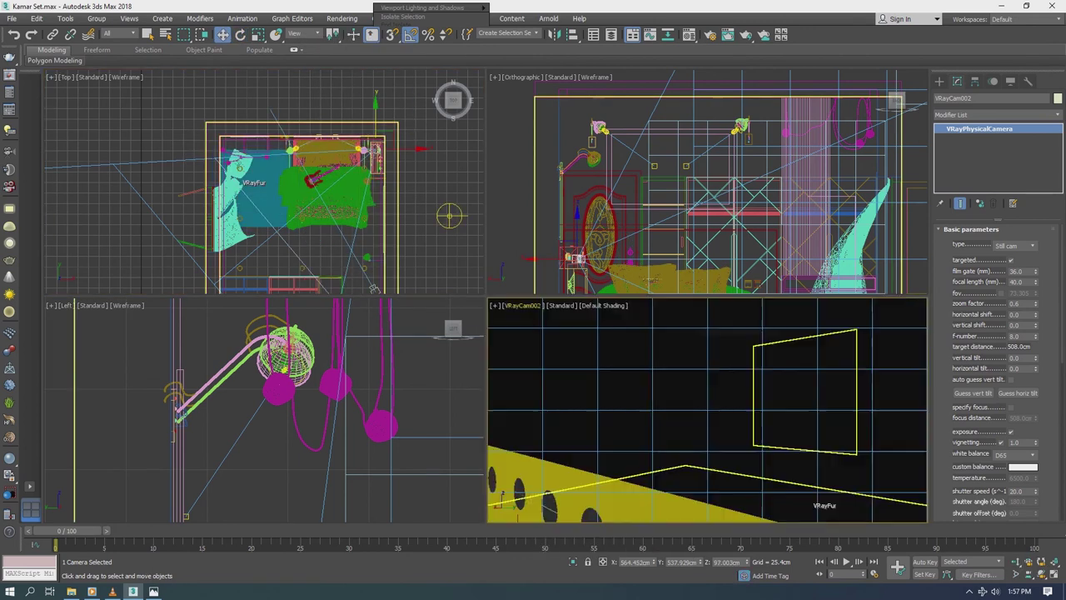
pyautogui.moveTo(573, 259); pyautogui.dragTo(578, 234)
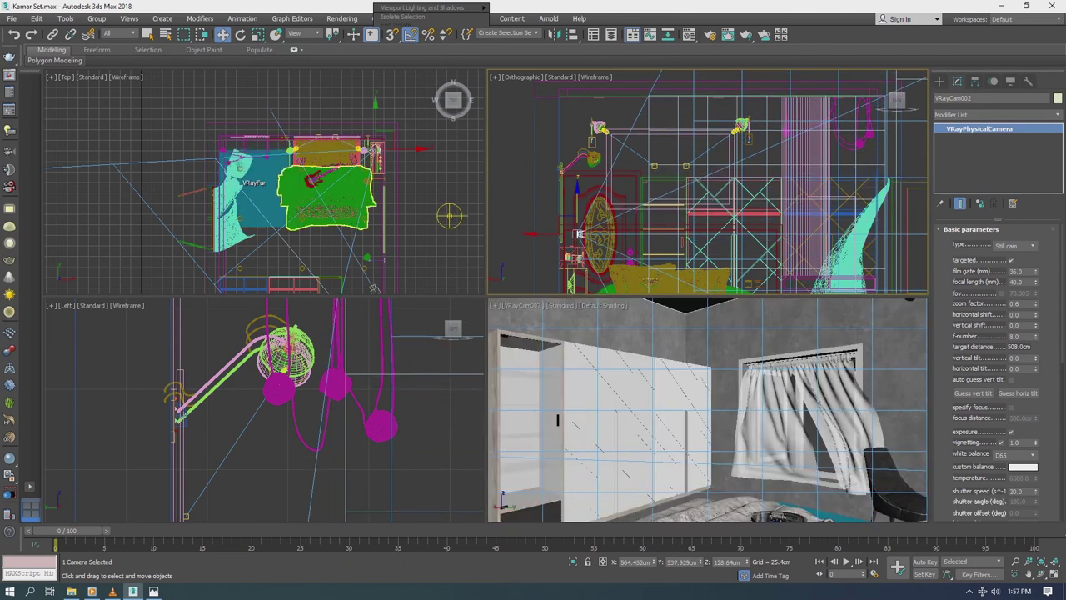
pyautogui.click(684, 400)
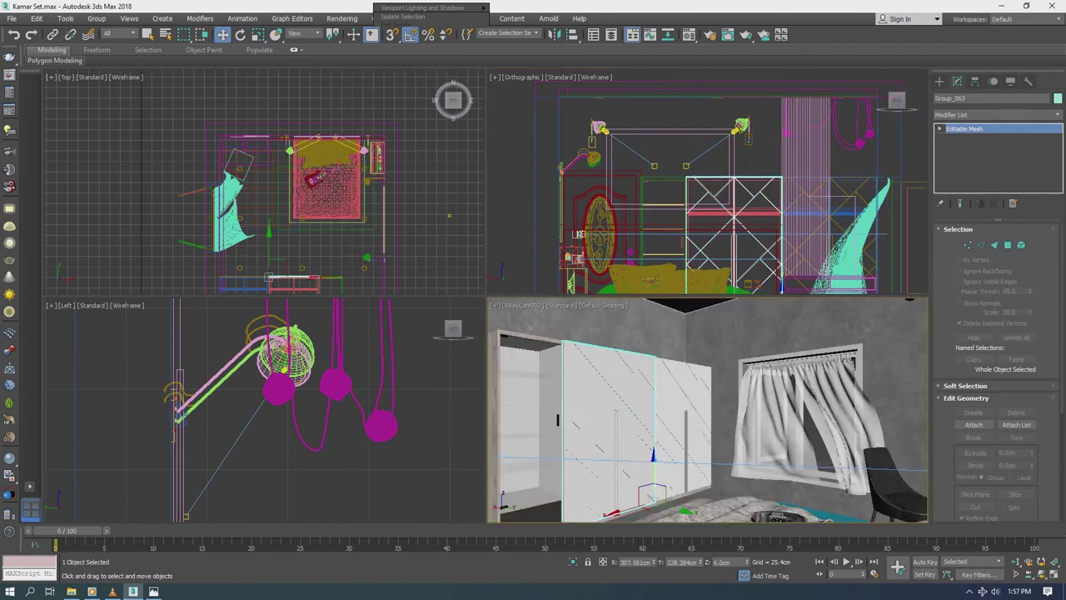
# Step: Select the wardrobe's right door element and load its Color_008 material into the editor
pyautogui.press('m')
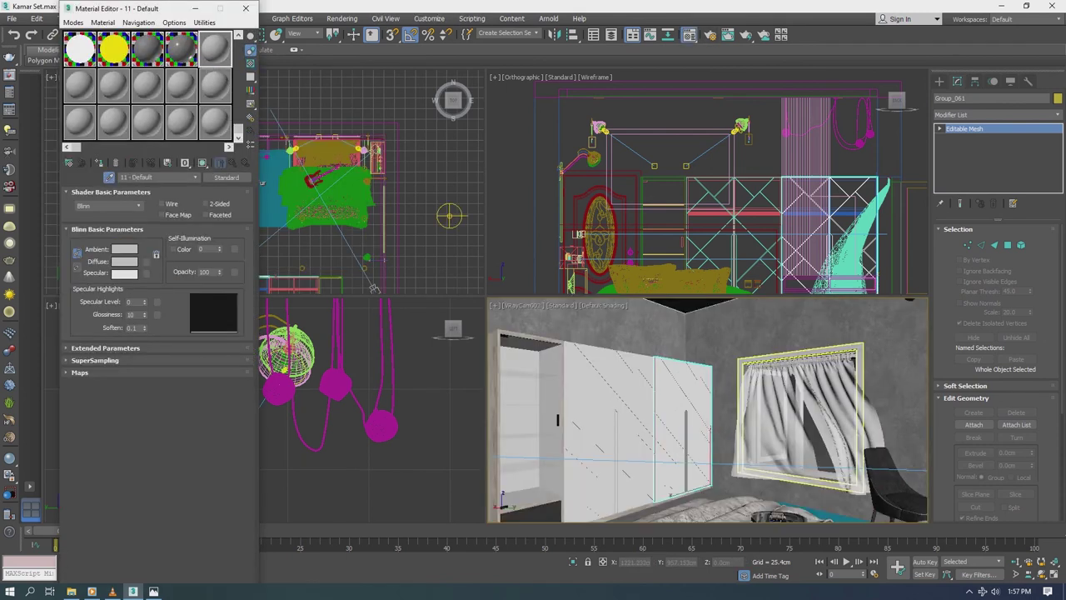
pyautogui.click(79, 83)
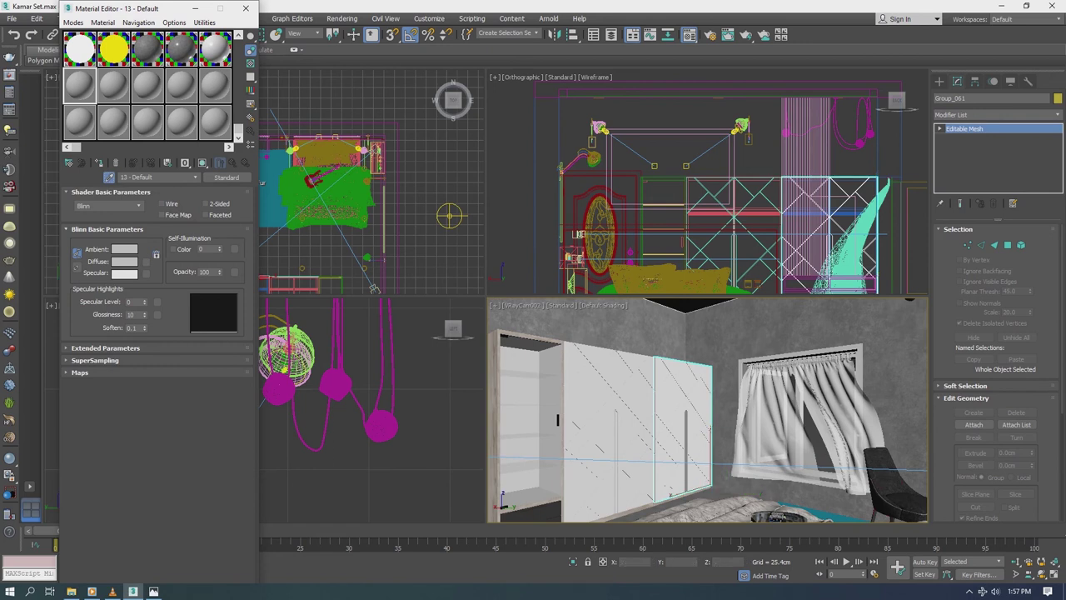
pyautogui.click(557, 420)
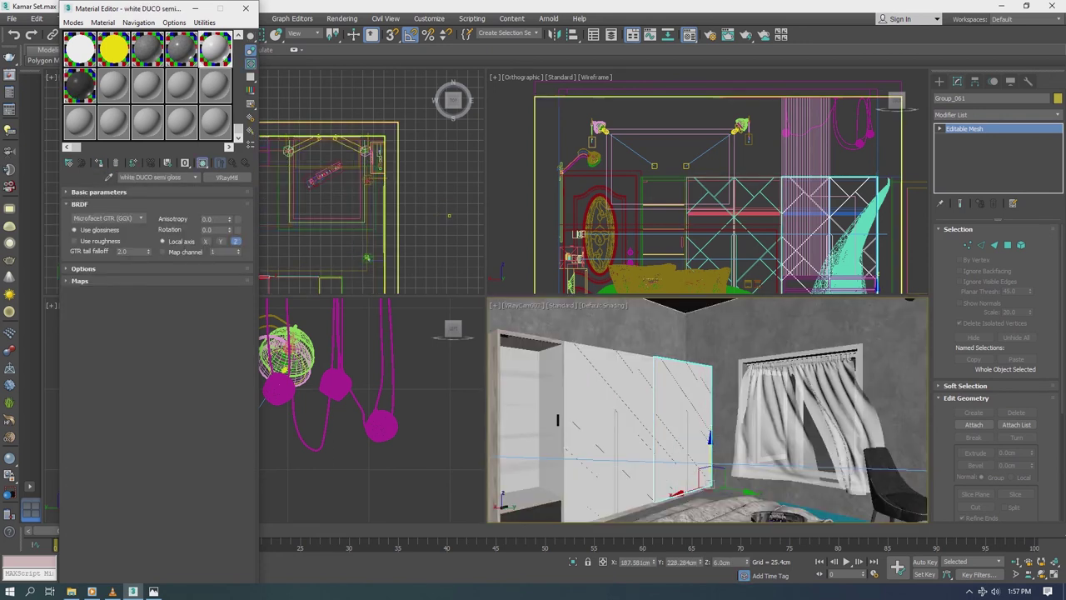
pyautogui.press('5')
pyautogui.click(695, 417)
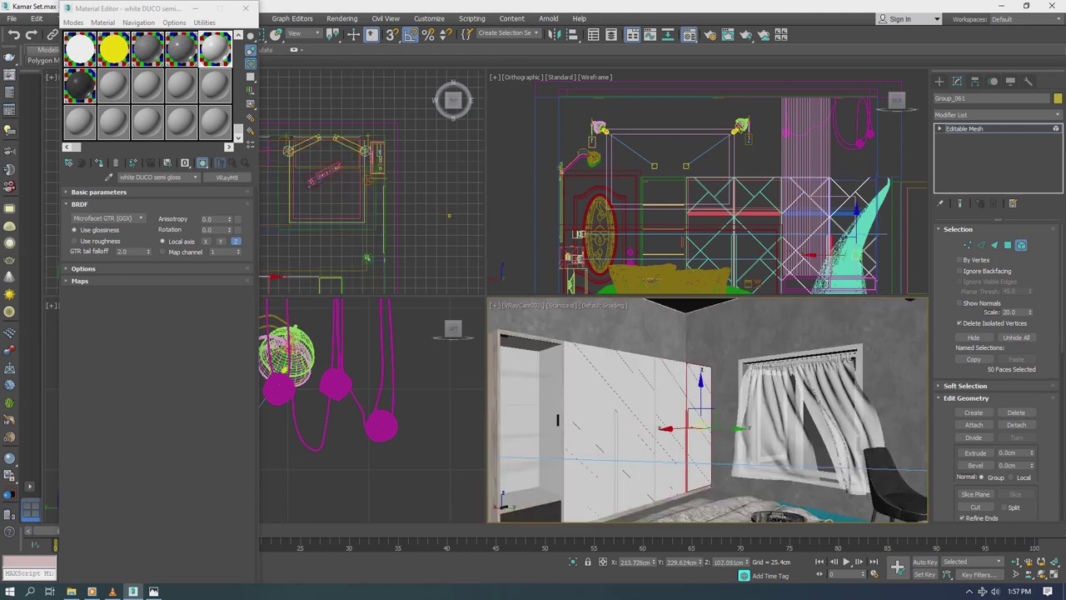
pyautogui.press('z')
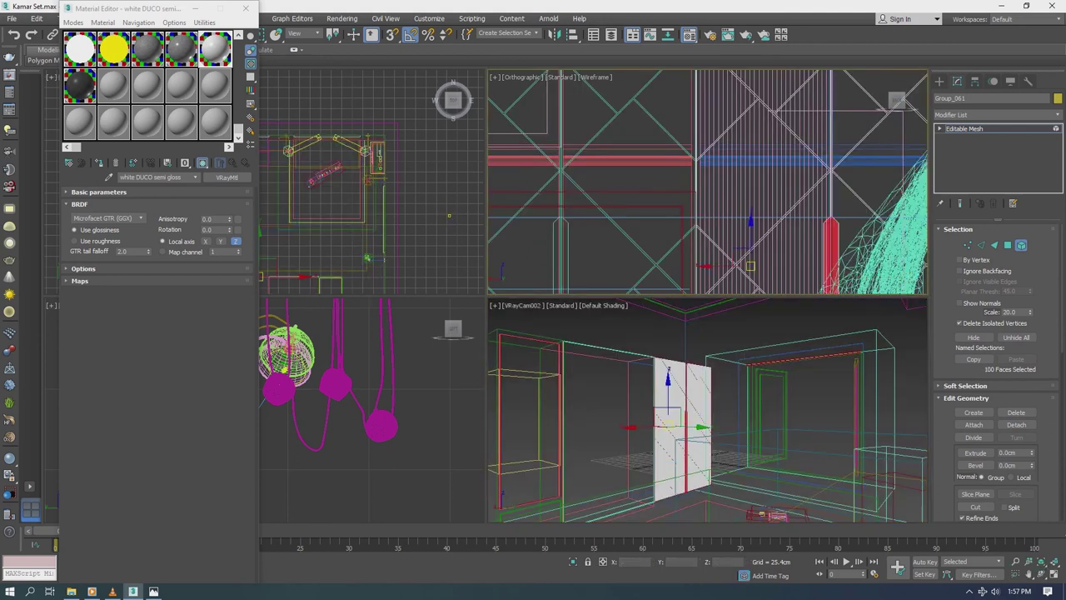
pyautogui.click(79, 83)
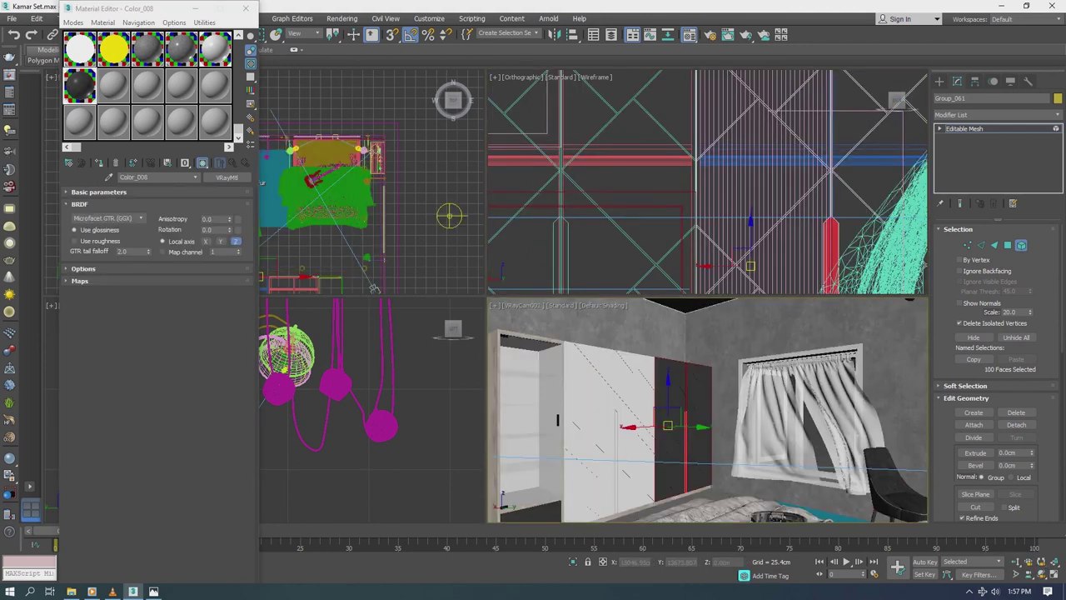
# Step: Detach the right door as Group_063 and convert it to Editable Poly
pyautogui.rightClick(694, 417)
pyautogui.click(742, 514)
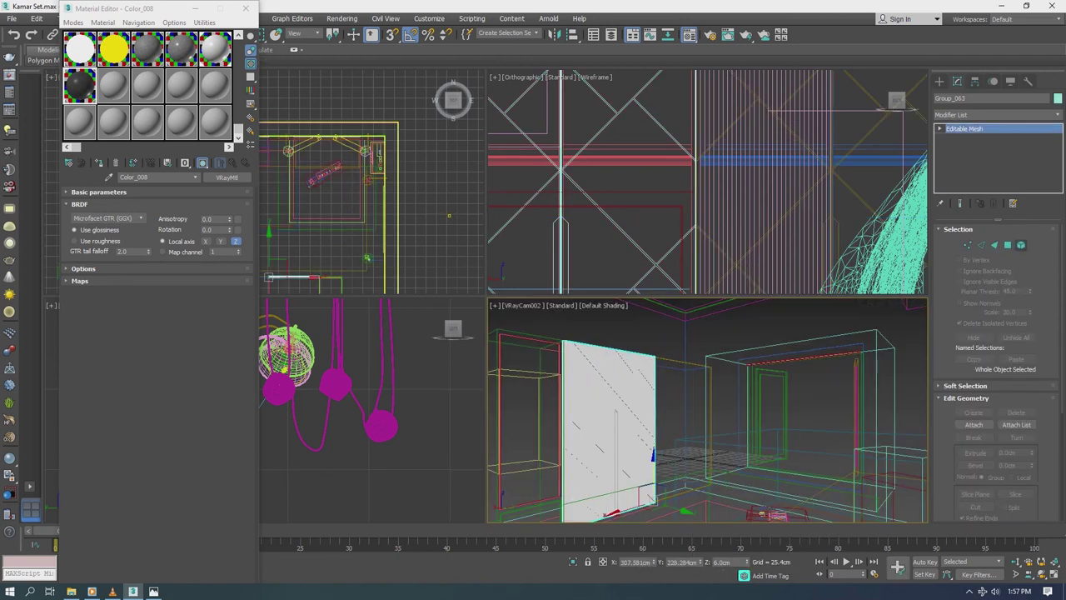
pyautogui.press('5')
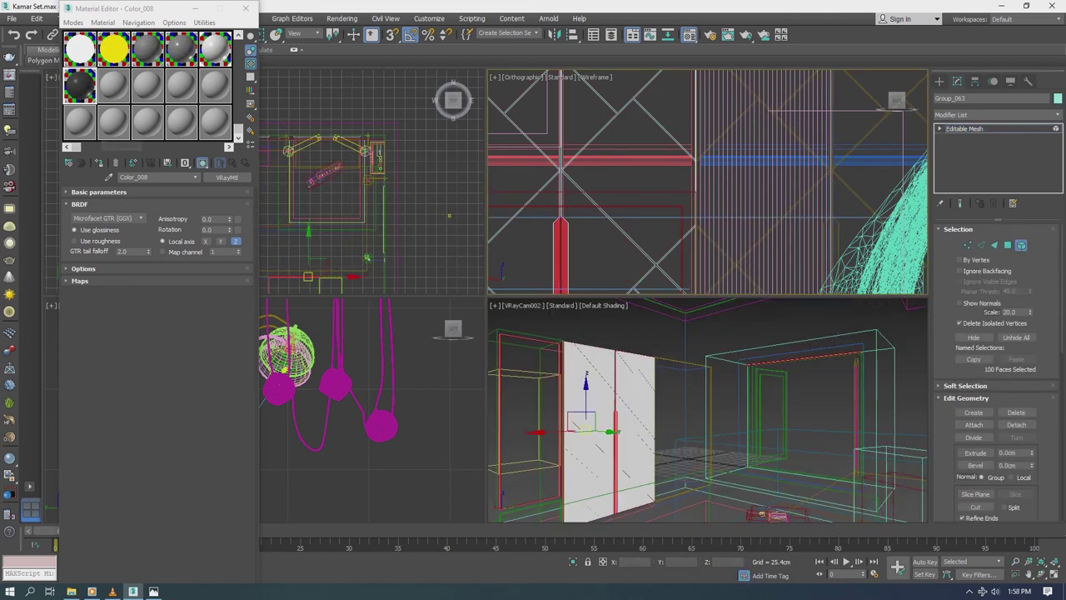
pyautogui.rightClick(607, 408)
pyautogui.click(771, 538)
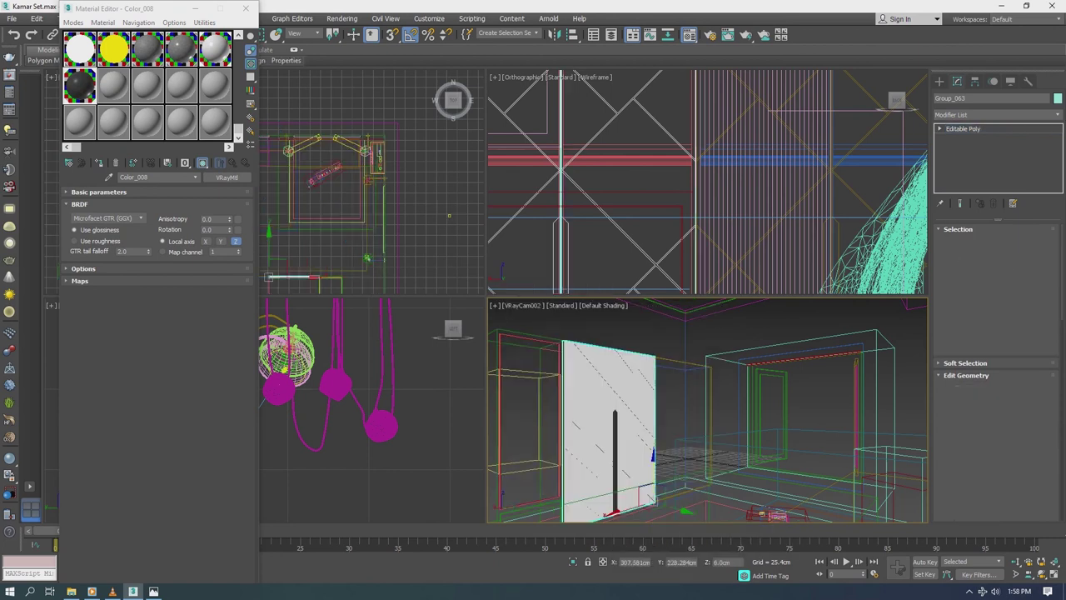
pyautogui.click(245, 8)
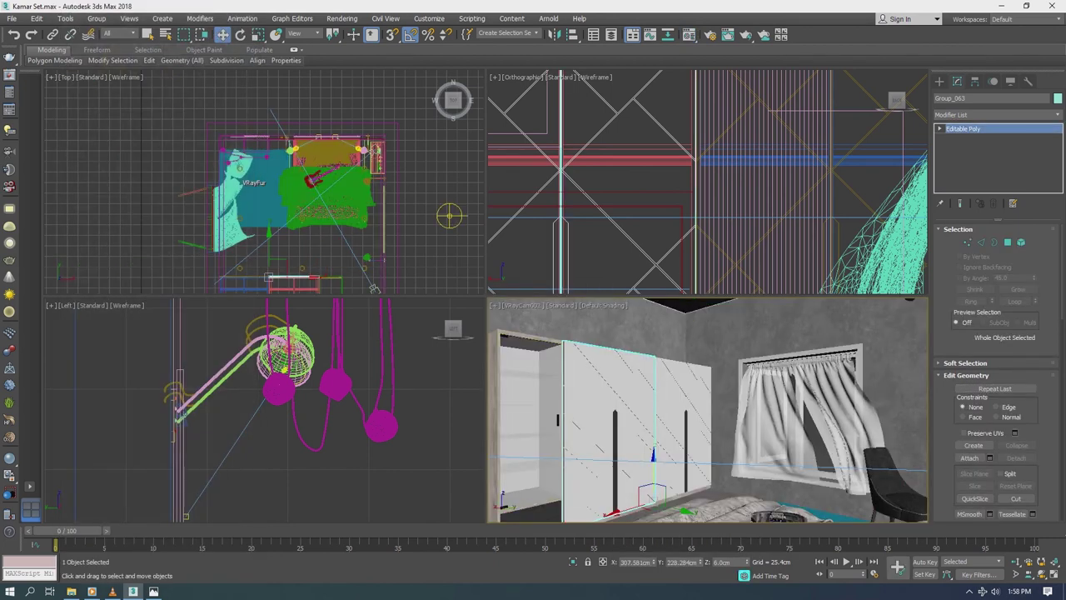
# Step: Draw a thin V-Ray plane light, VRayLight002, and nudge it slightly lower in plan
pyautogui.scroll(5, 381, 180)
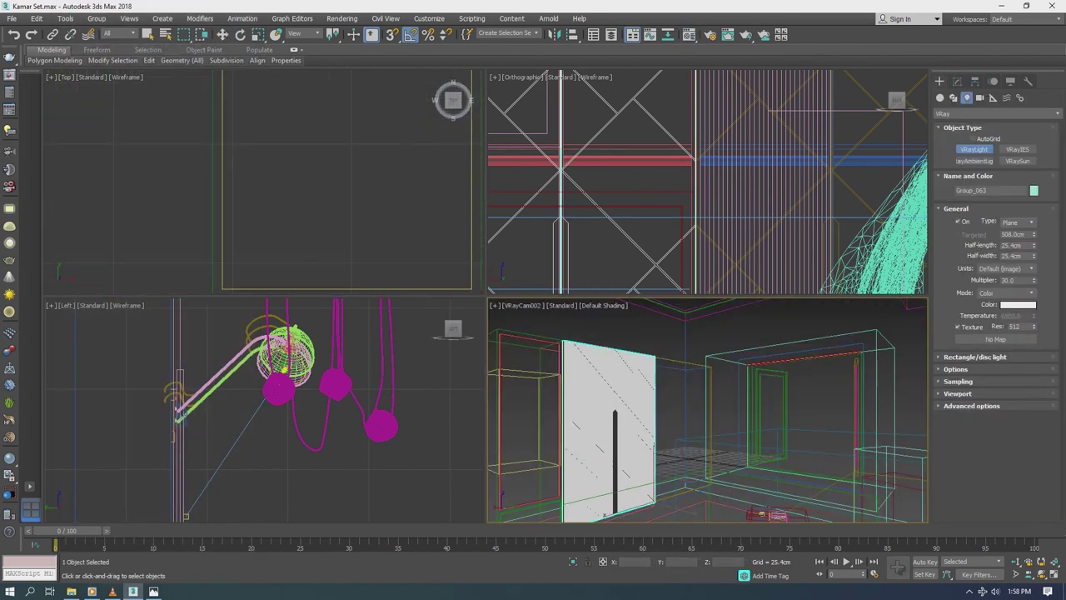
pyautogui.moveTo(224, 280); pyautogui.dragTo(469, 274)
pyautogui.press('w')
pyautogui.moveTo(347, 277); pyautogui.dragTo(346, 284)
pyautogui.scroll(5, 450, 434)
pyautogui.scroll(-5, 263, 408)
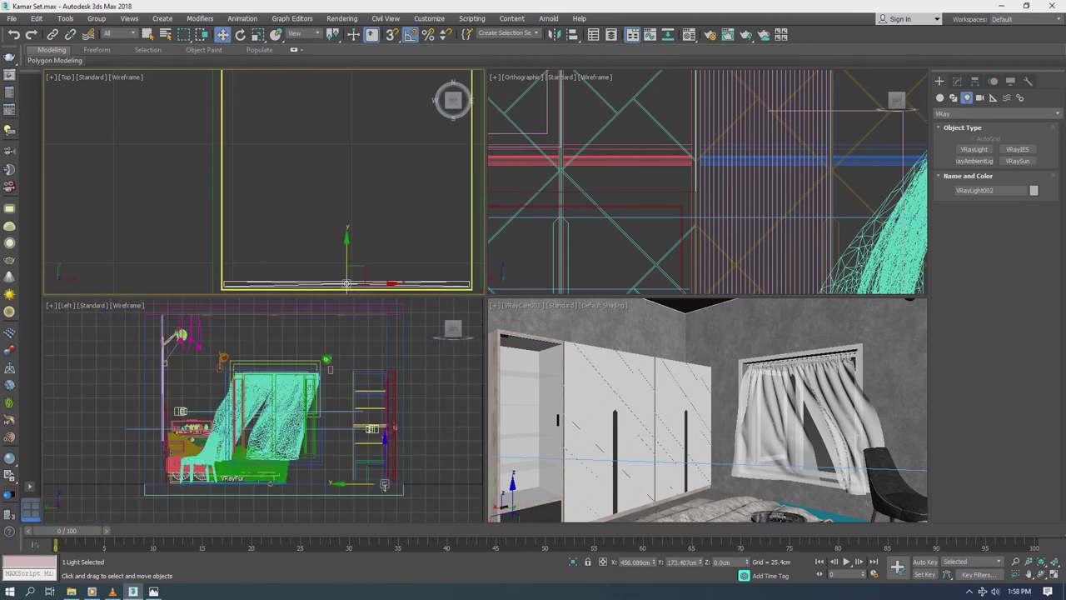
pyautogui.press('z')
pyautogui.press('z')
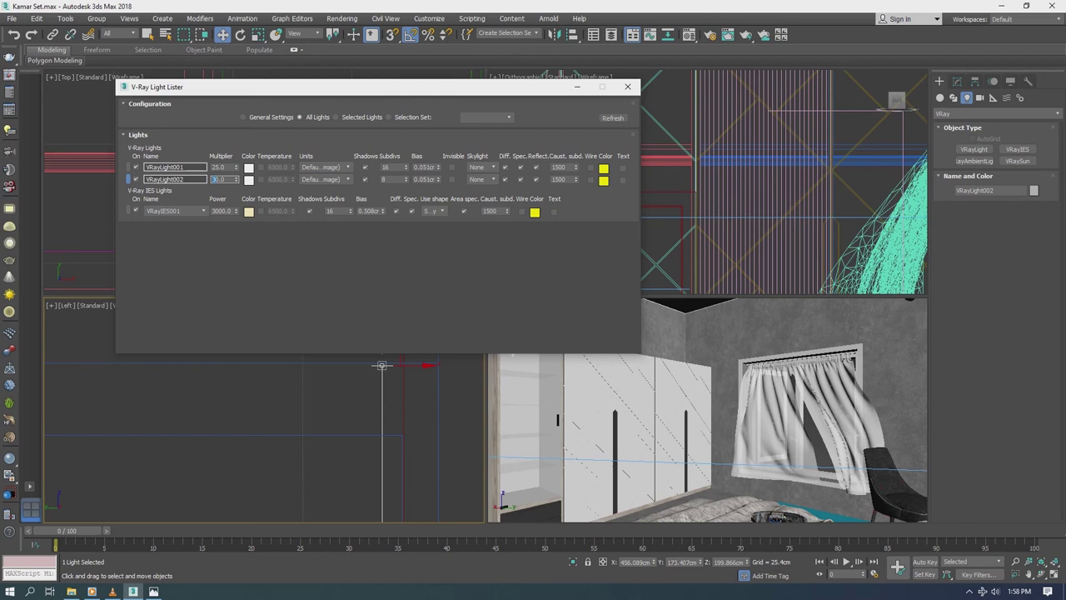
# Step: Set VRayLight002's shadow subdivs to 16, save the scene, and render the camera view
pyautogui.doubleClick(391, 180)
pyautogui.write('3')
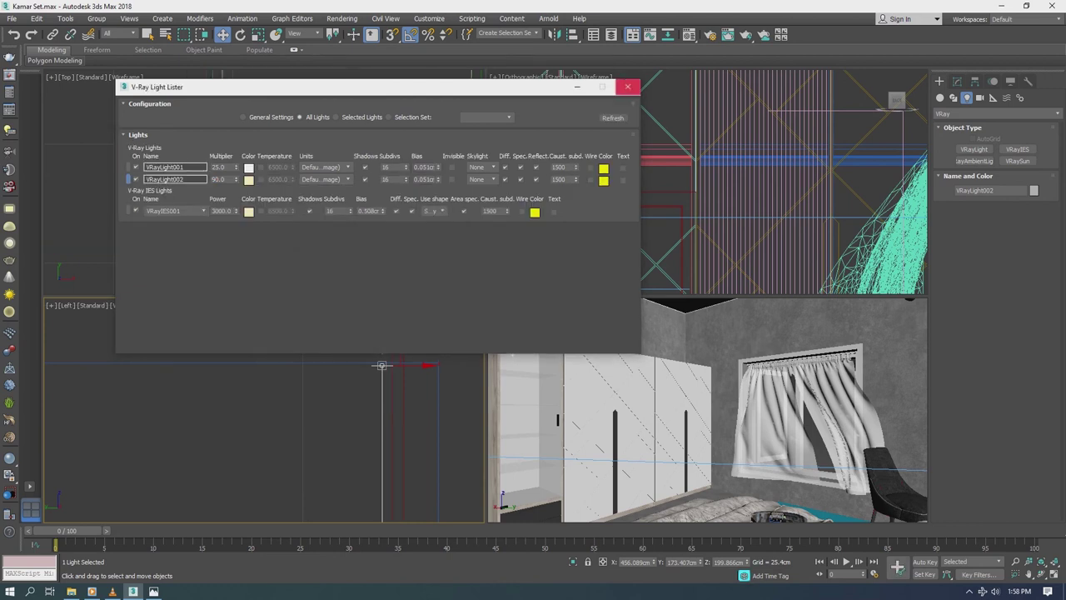
pyautogui.hotkey('ctrl', 's')
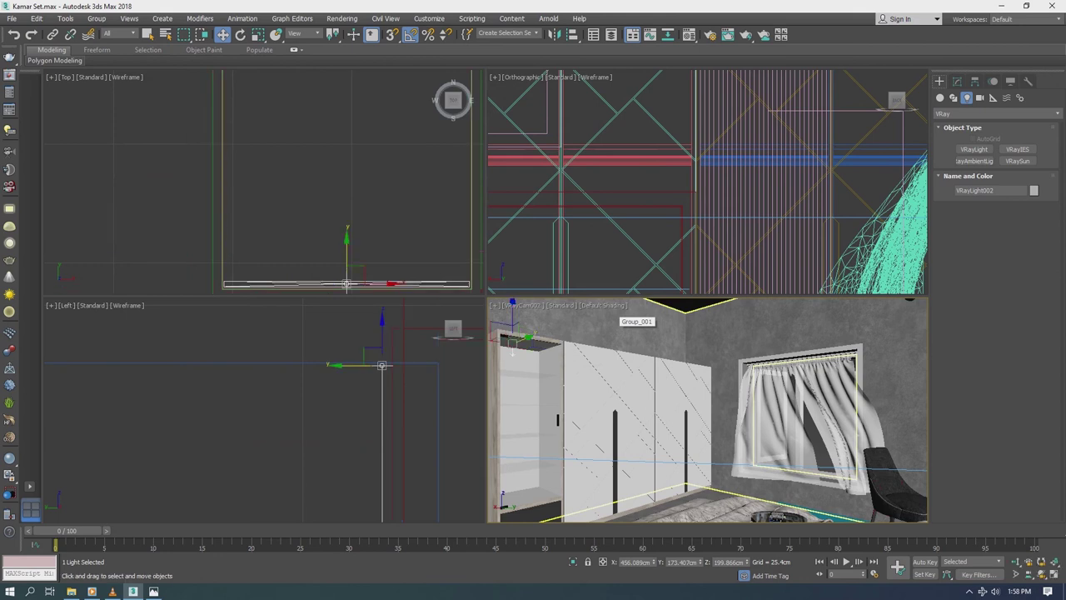
pyautogui.hotkey('shift', 'q')
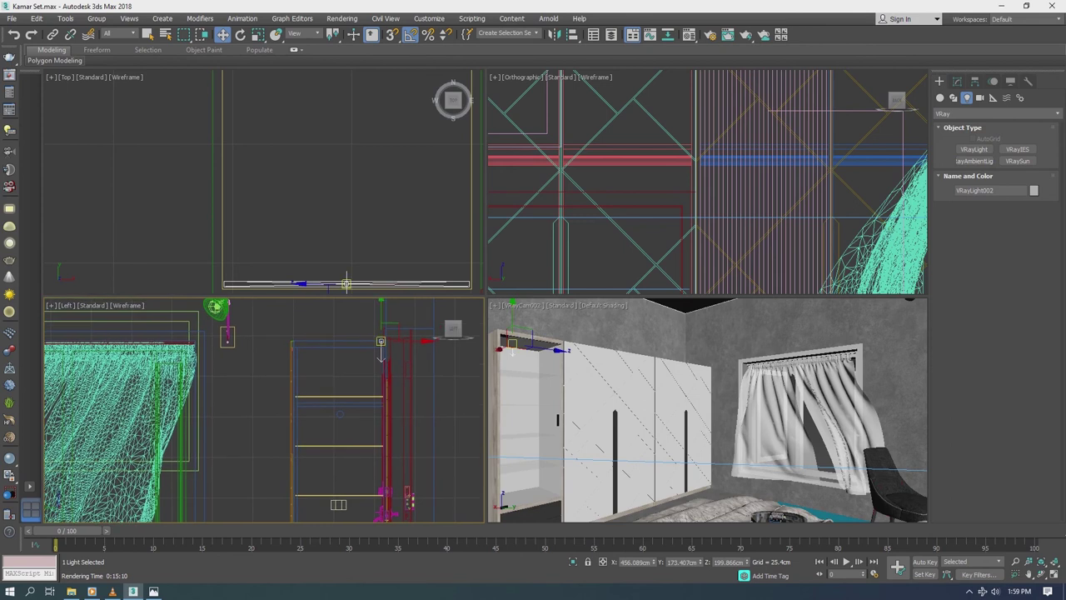
# Step: Lower VRayLight002 to about Z 195 cm and run a new test render
pyautogui.moveTo(394, 330); pyautogui.dragTo(394, 349)
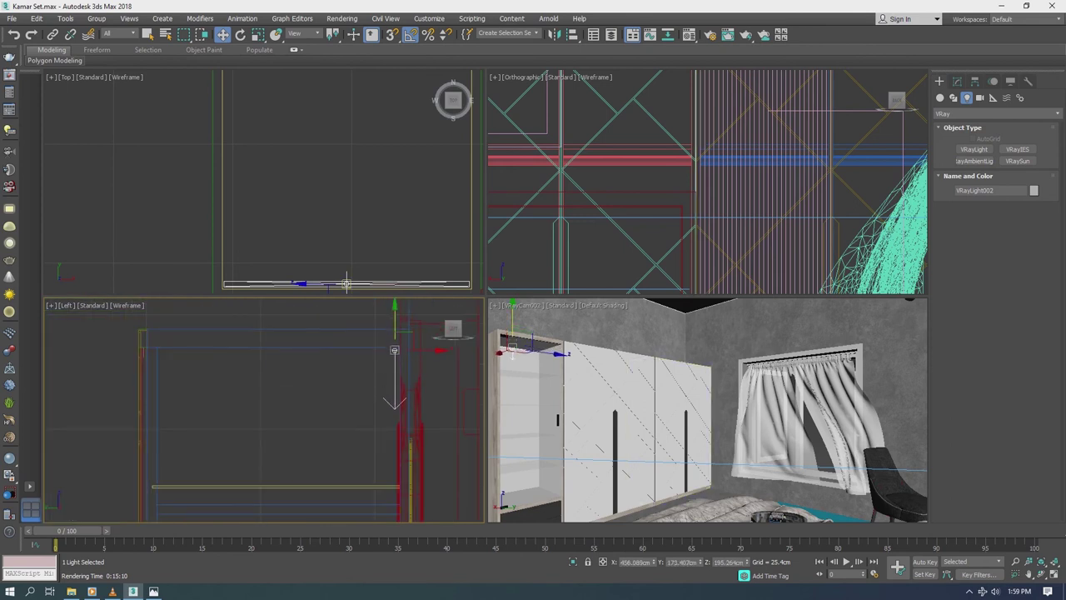
pyautogui.hotkey('shift', 'q')
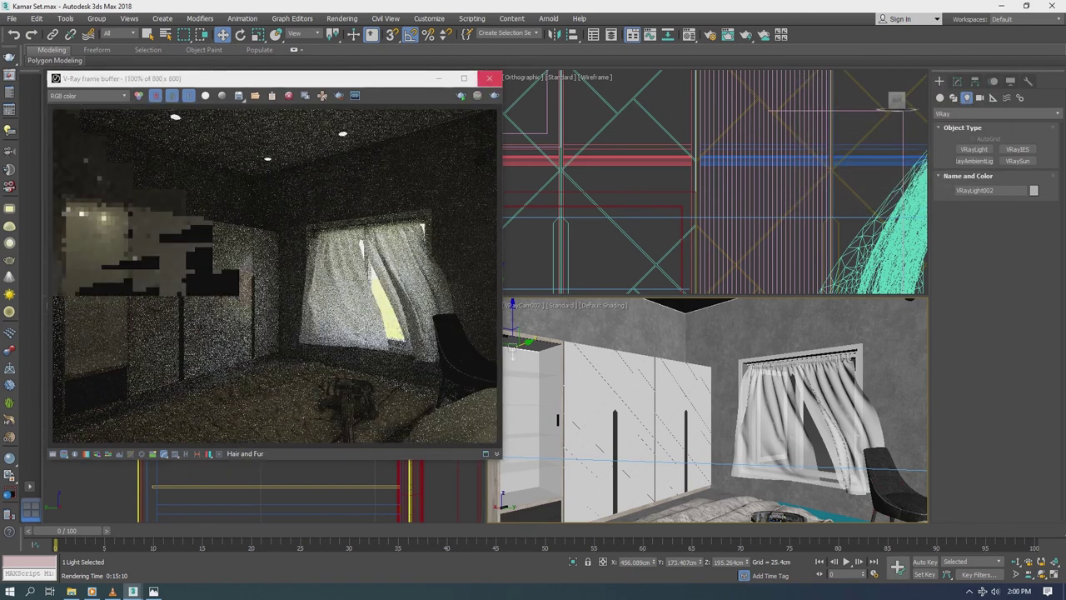
pyautogui.click(346, 282)
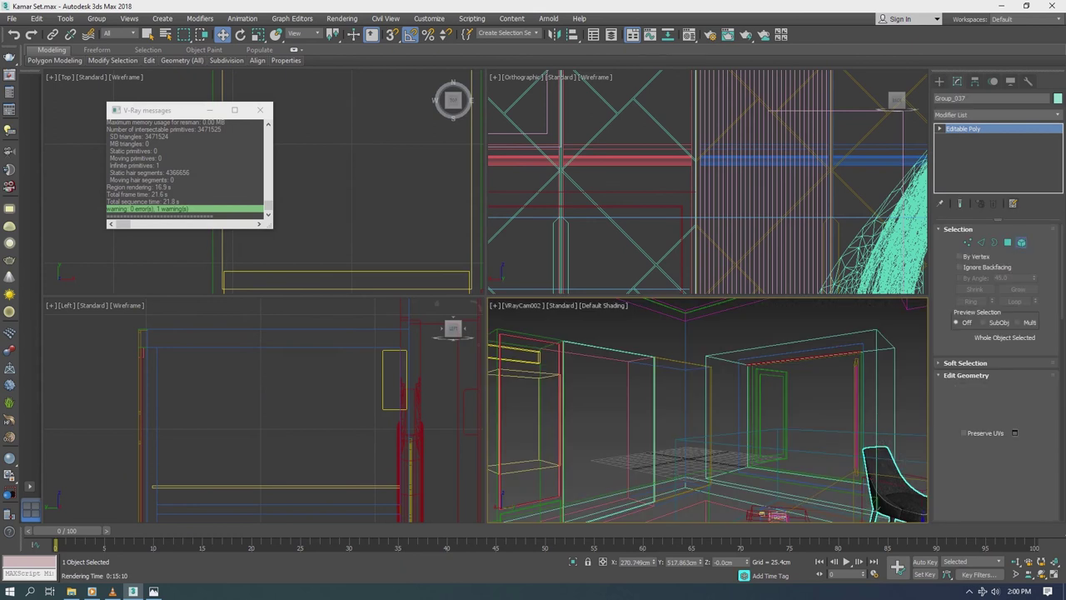
# Step: Load the chair's material and open its CADEIRA fabric sub-material in the editor
pyautogui.scroll(-3, 250, 341)
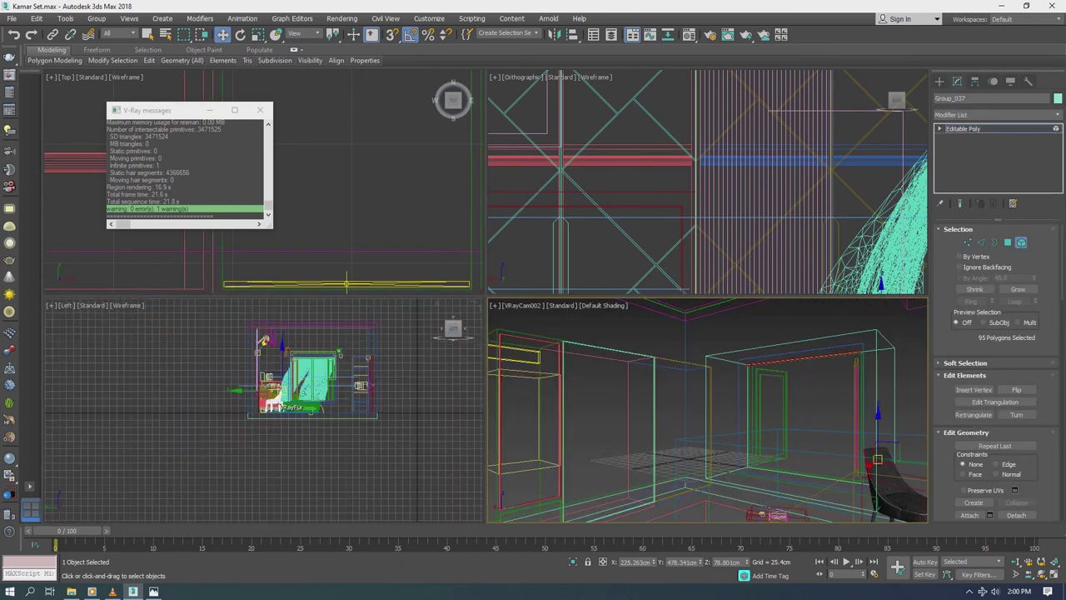
pyautogui.scroll(4, 250, 342)
pyautogui.scroll(2, 277, 403)
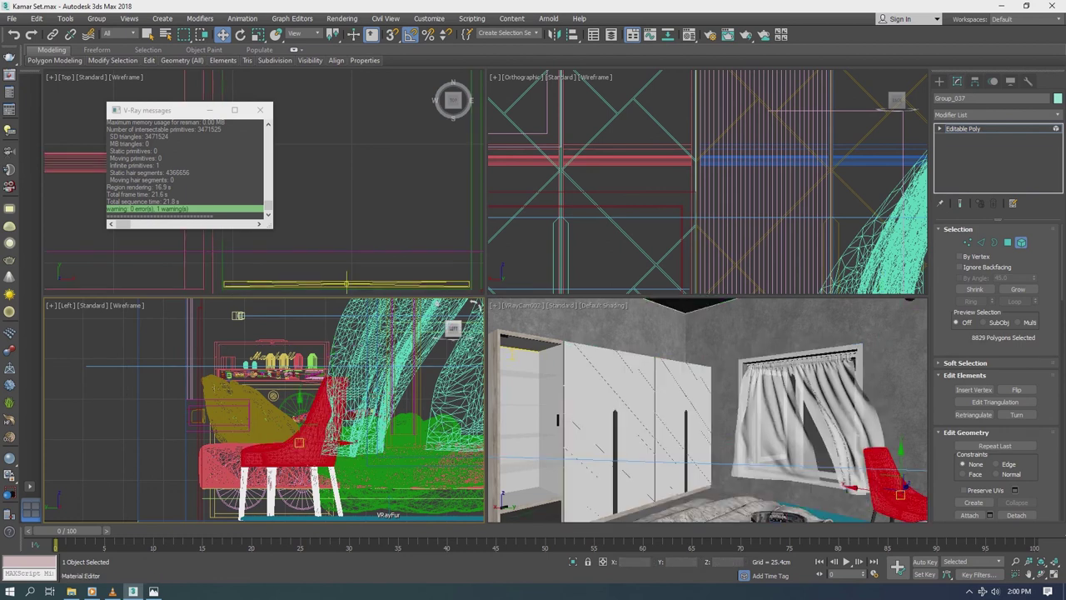
pyautogui.press('m')
pyautogui.click(108, 178)
pyautogui.click(308, 417)
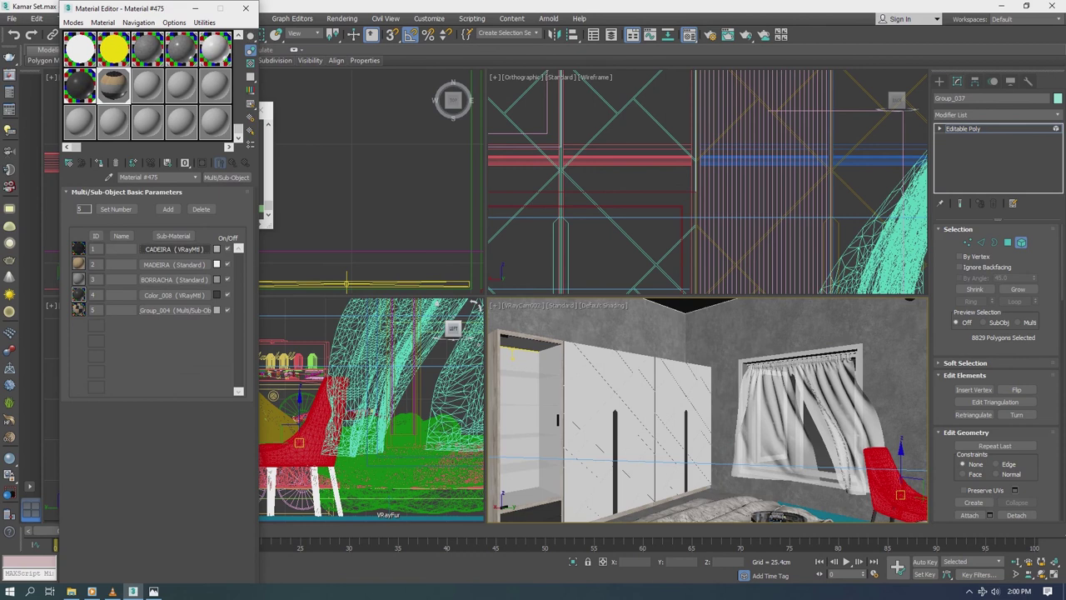
pyautogui.click(173, 249)
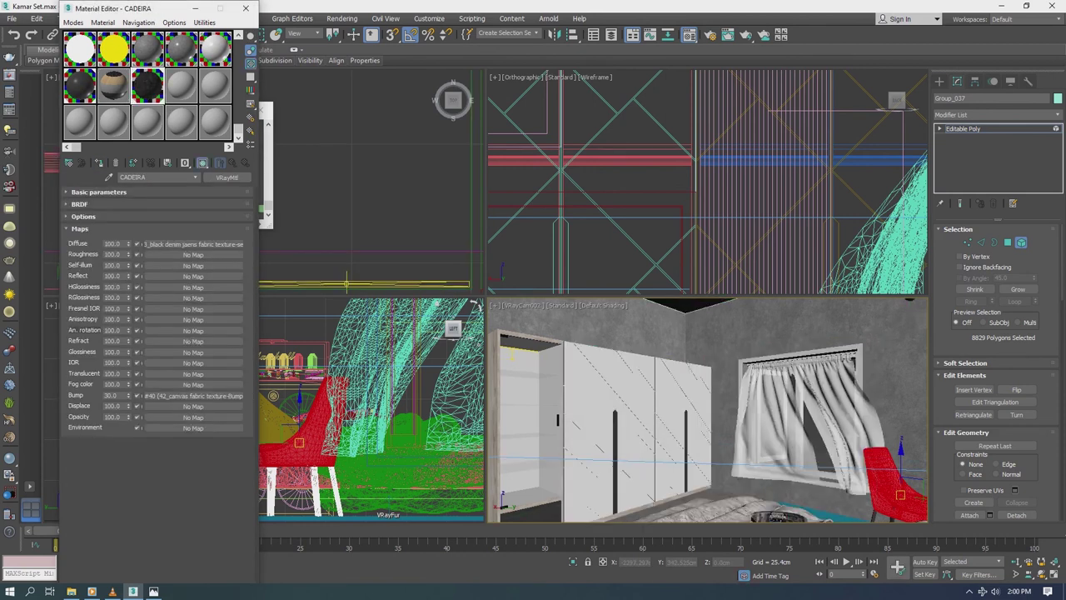
# Step: Add a Box UVW Map with 40 cm length to the chair and collapse it to Editable Poly
pyautogui.click(998, 114)
pyautogui.click(1000, 440)
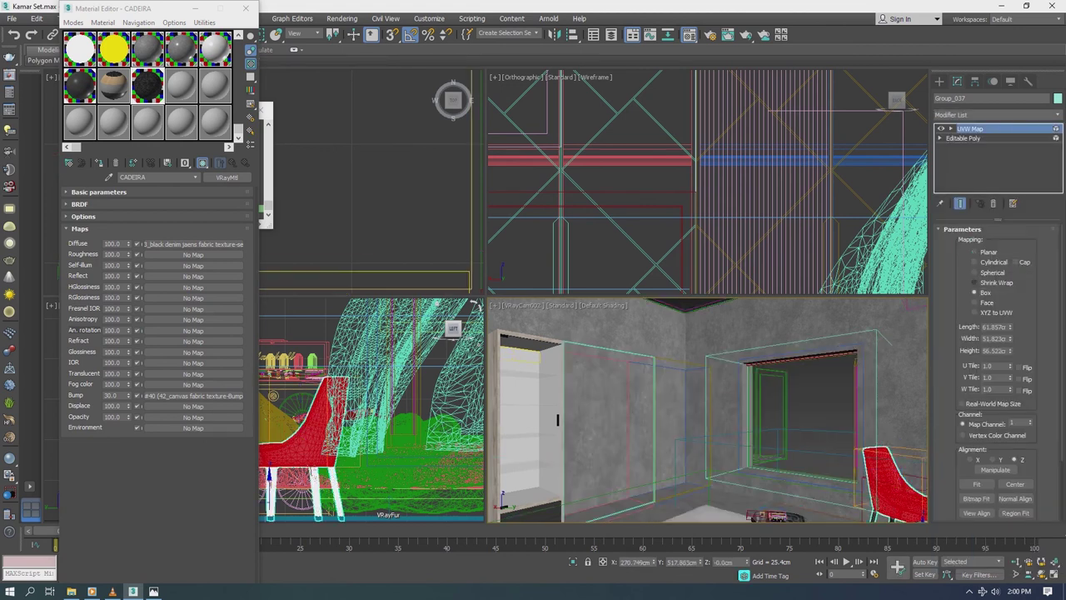
pyautogui.write('40')
pyautogui.press('Return')
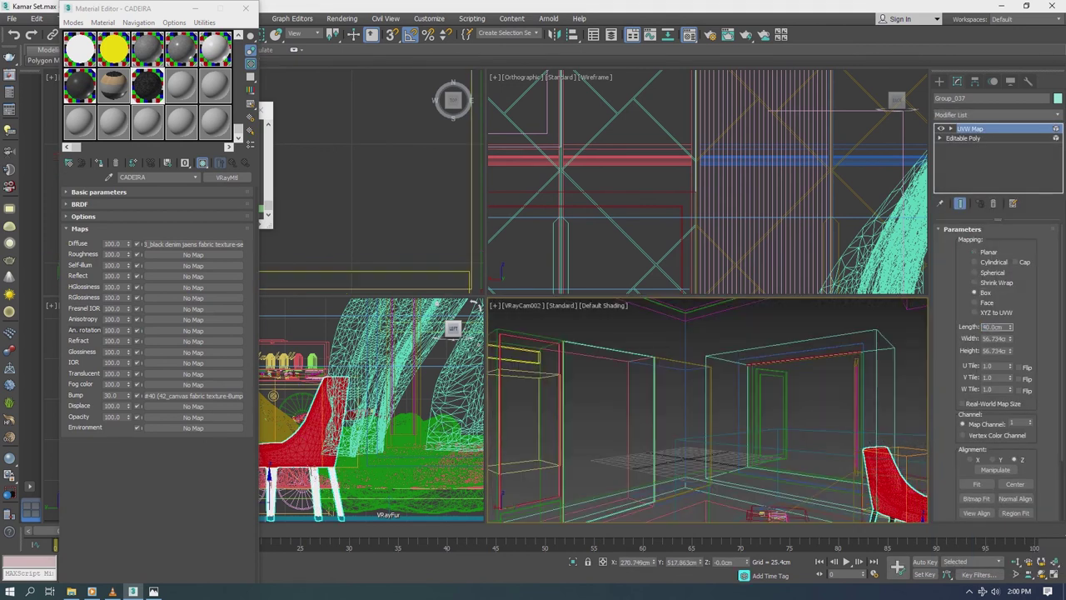
pyautogui.rightClick(873, 408)
pyautogui.moveTo(925, 529)
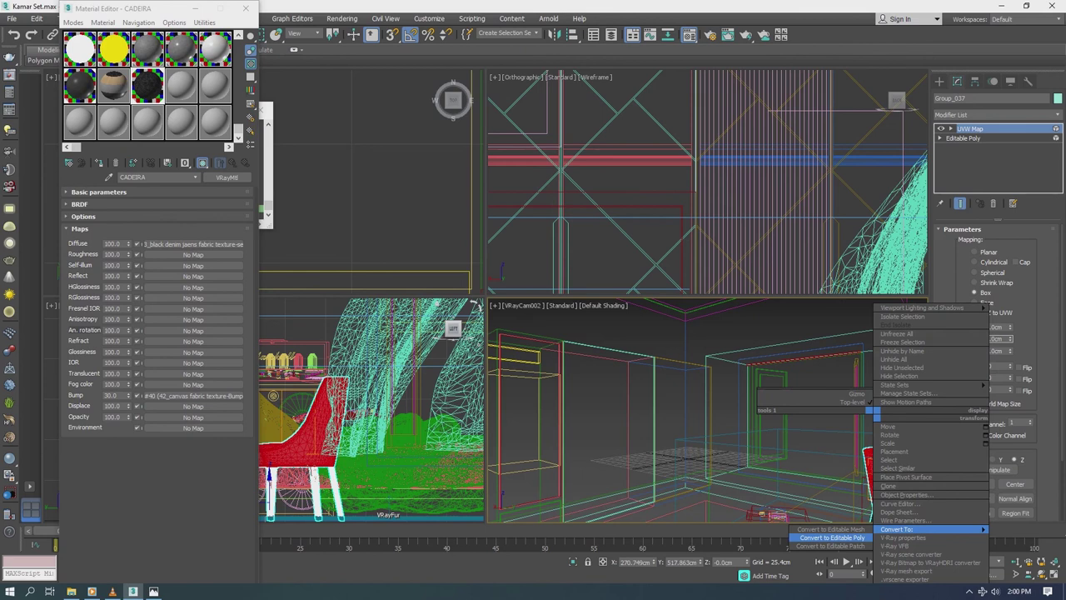
pyautogui.click(833, 538)
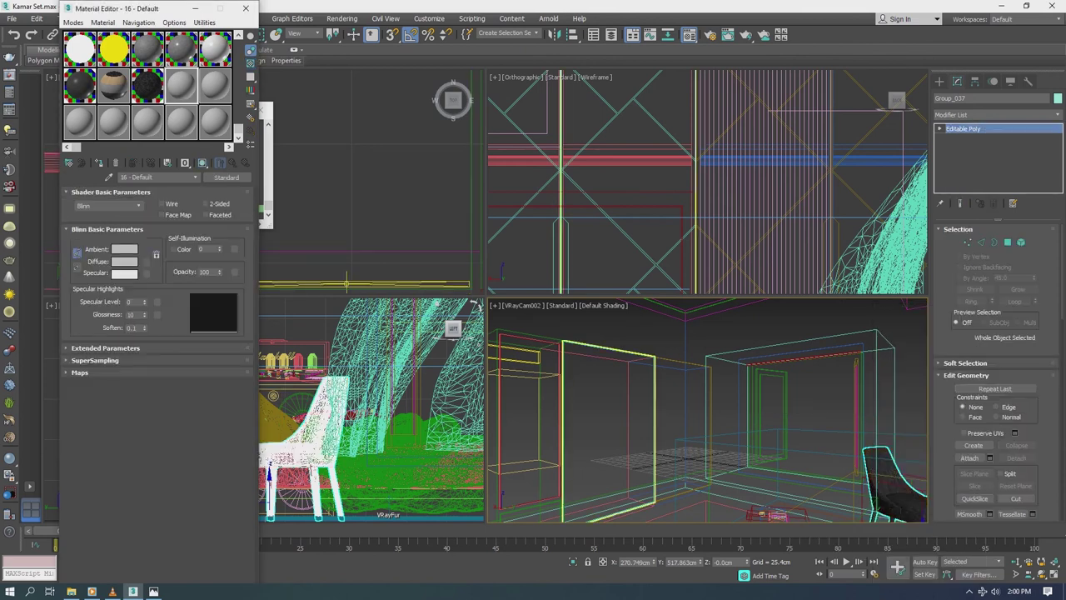
# Step: Load the Antic gold library material and select the first wardrobe door panel's polygons
pyautogui.click(204, 23)
pyautogui.click(226, 176)
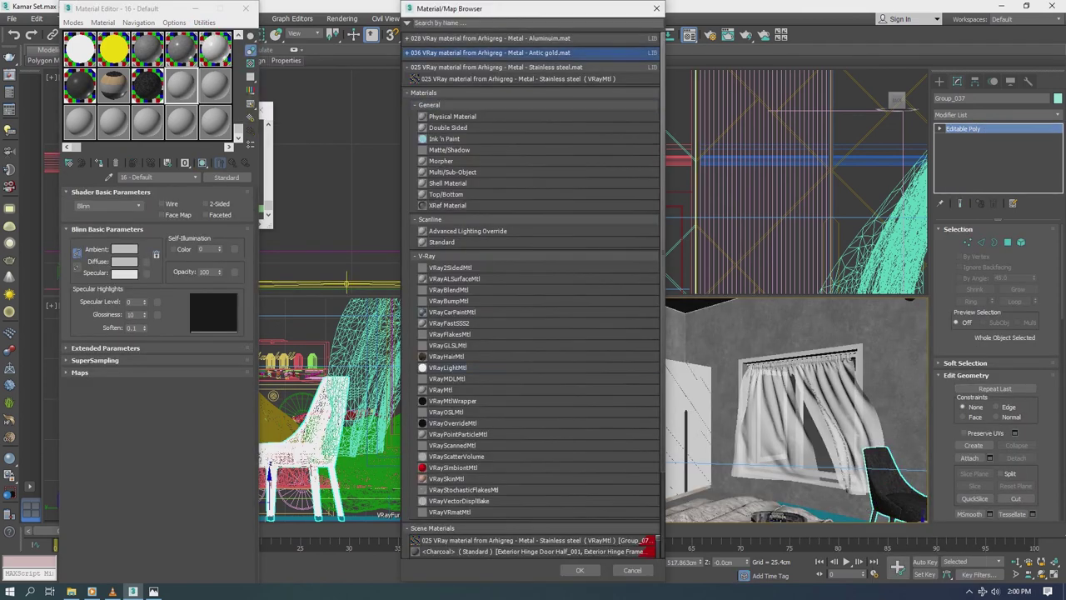
pyautogui.doubleClick(491, 52)
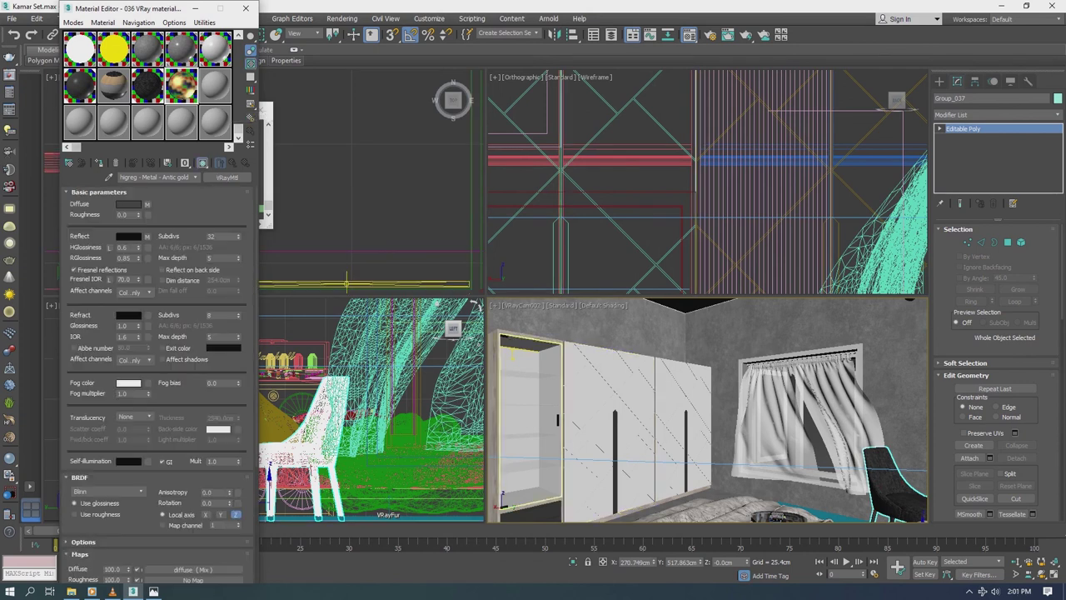
pyautogui.click(587, 417)
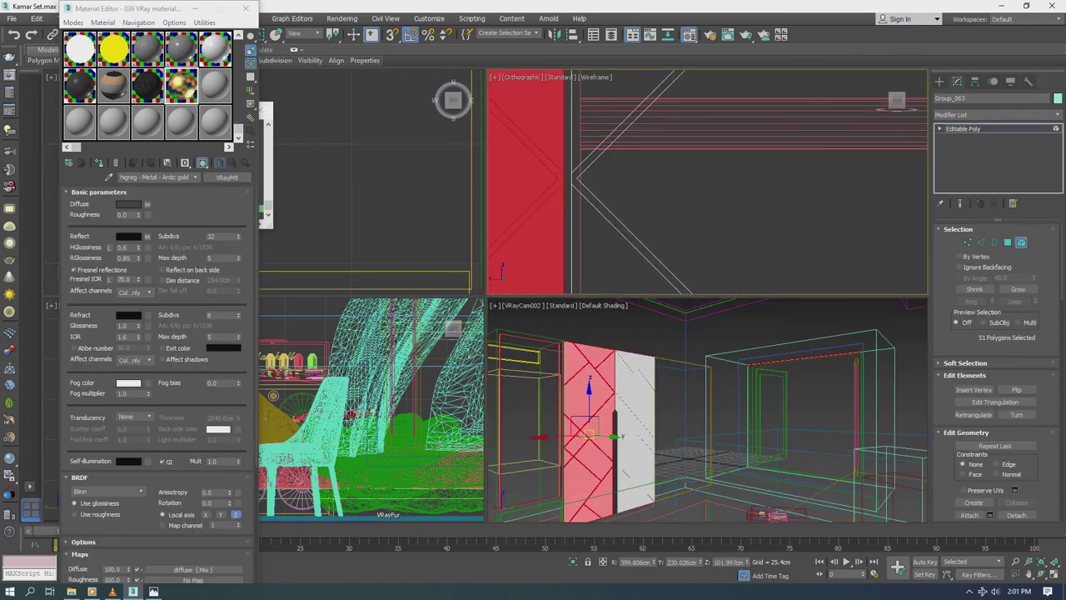
pyautogui.press('4')
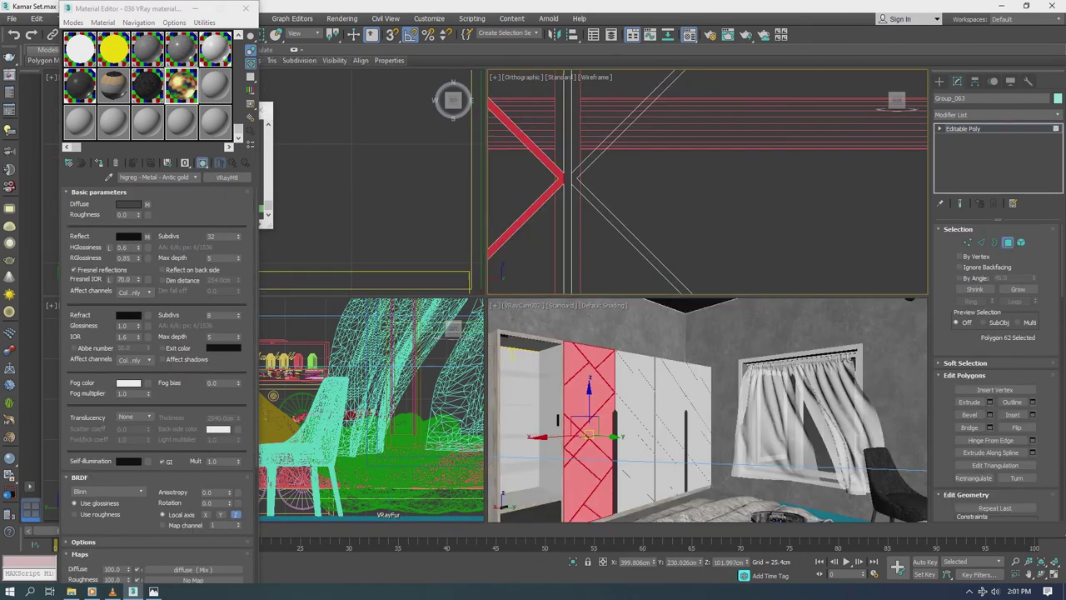
pyautogui.press('z')
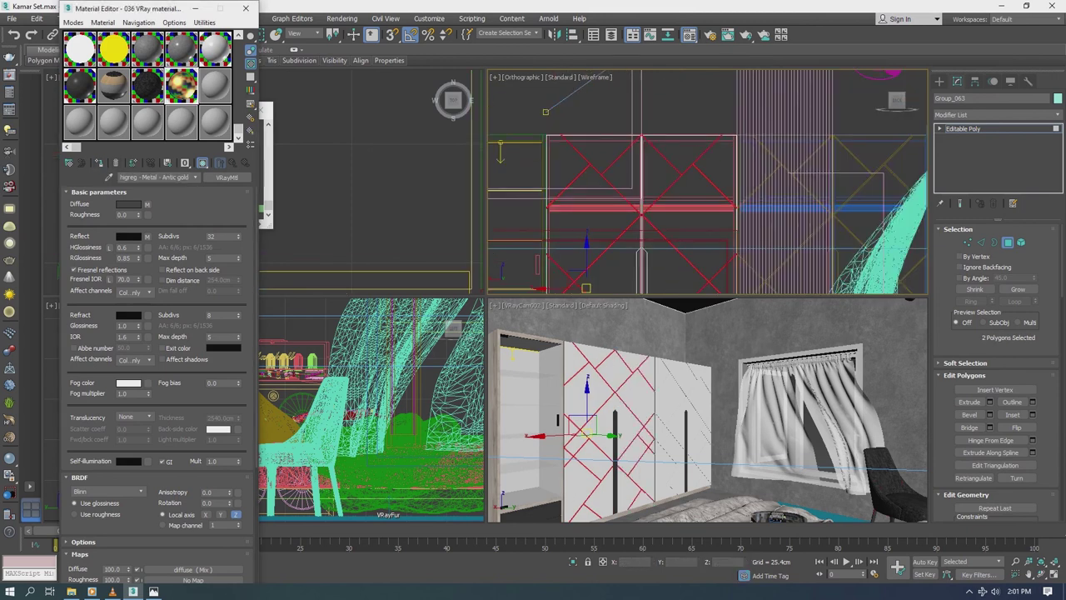
pyautogui.rightClick(599, 371)
# Step: Select the next door's diagonal inlay polygons and convert the door to Editable Poly
pyautogui.click(642, 333)
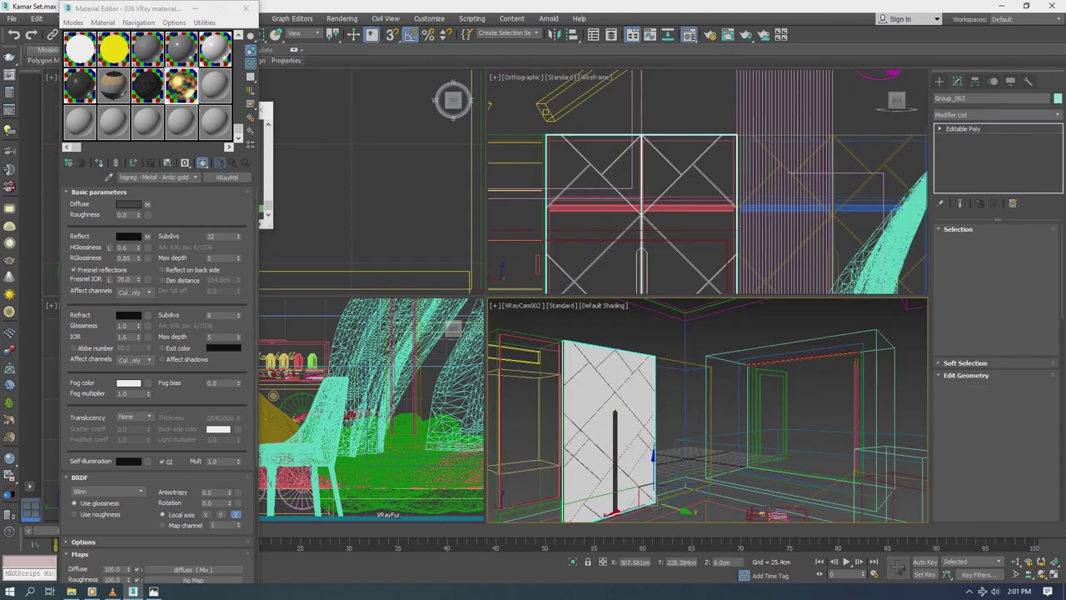
pyautogui.press('4')
pyautogui.press('z')
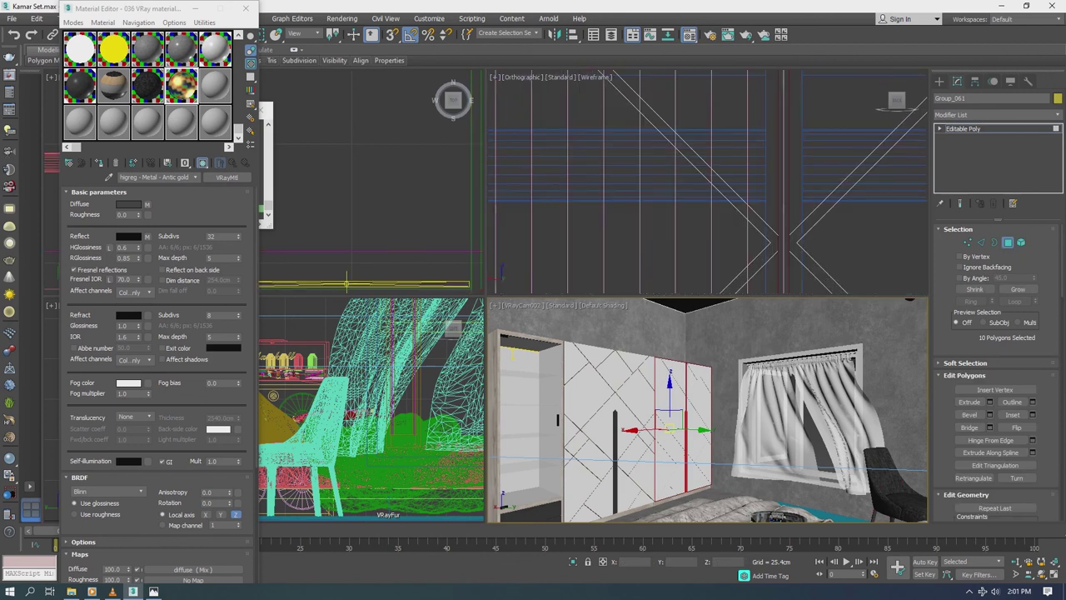
pyautogui.press('F3')
# Step: Close the material editor and render the VRayCam002 wardrobe view
pyautogui.press('F3')
pyautogui.rightClick(673, 379)
pyautogui.moveTo(725, 493)
pyautogui.click(829, 501)
pyautogui.press('F3')
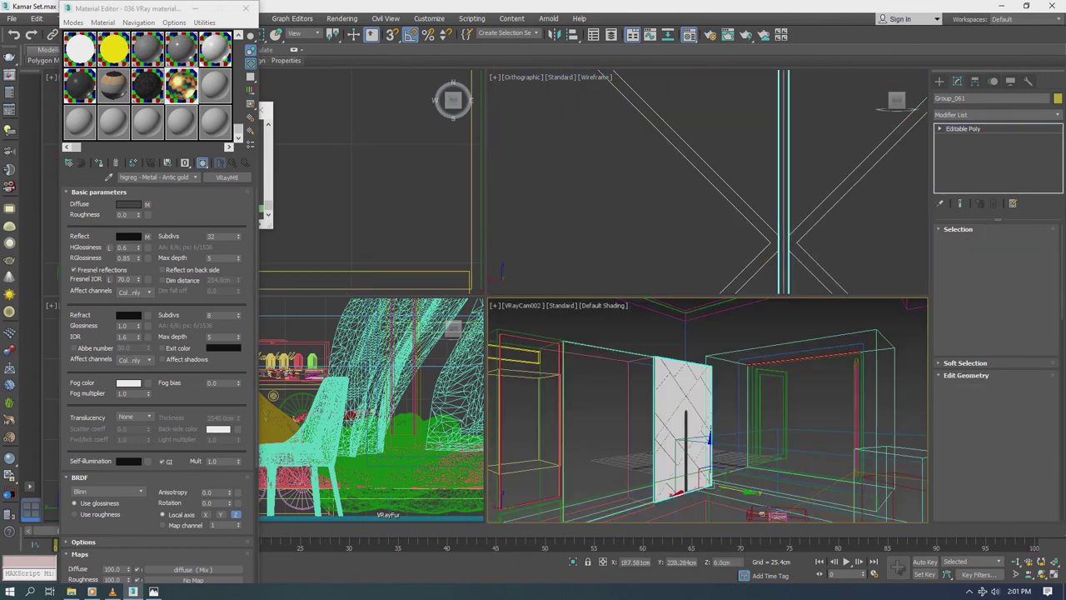
pyautogui.press('F3')
pyautogui.click(246, 7)
pyautogui.hotkey('shift', 'q')
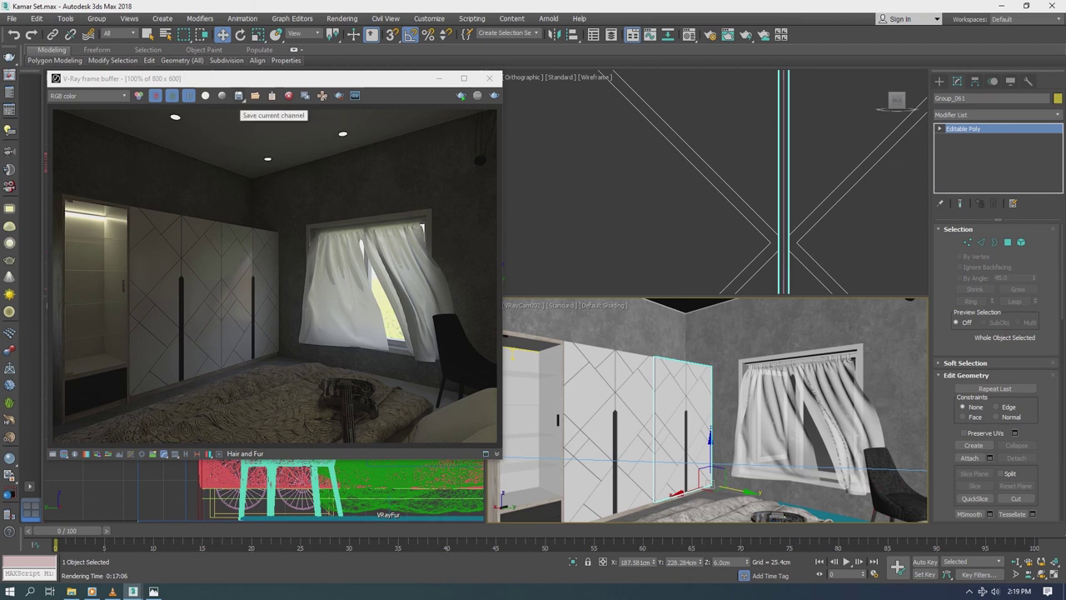
# Step: Save the final render as JPEG 'render 2' at quality 95 in Coba Kamar Set
pyautogui.click(238, 96)
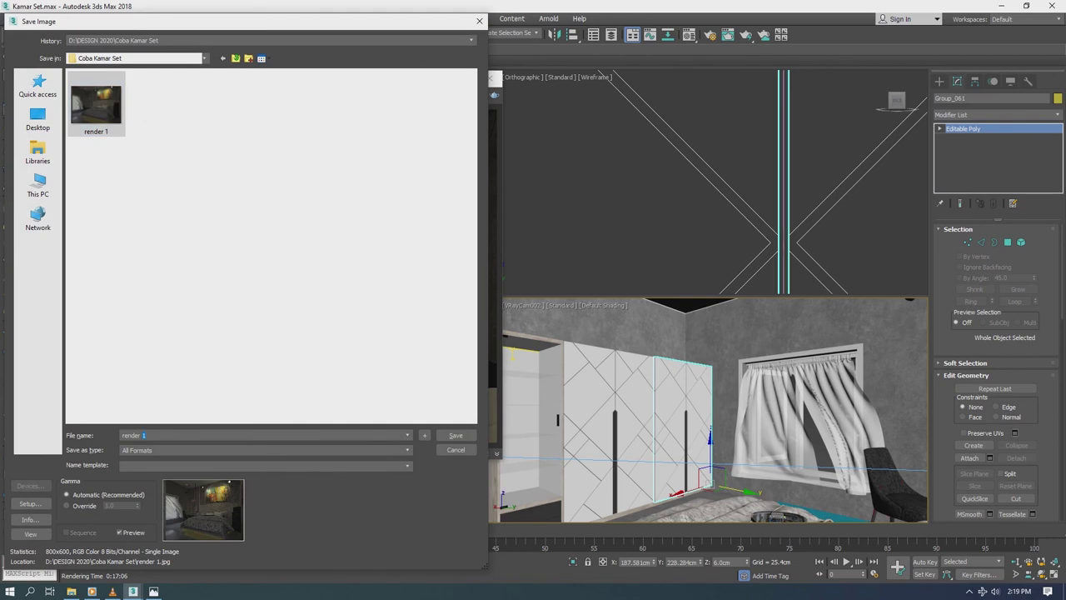
pyautogui.click(265, 450)
pyautogui.click(238, 506)
pyautogui.click(455, 435)
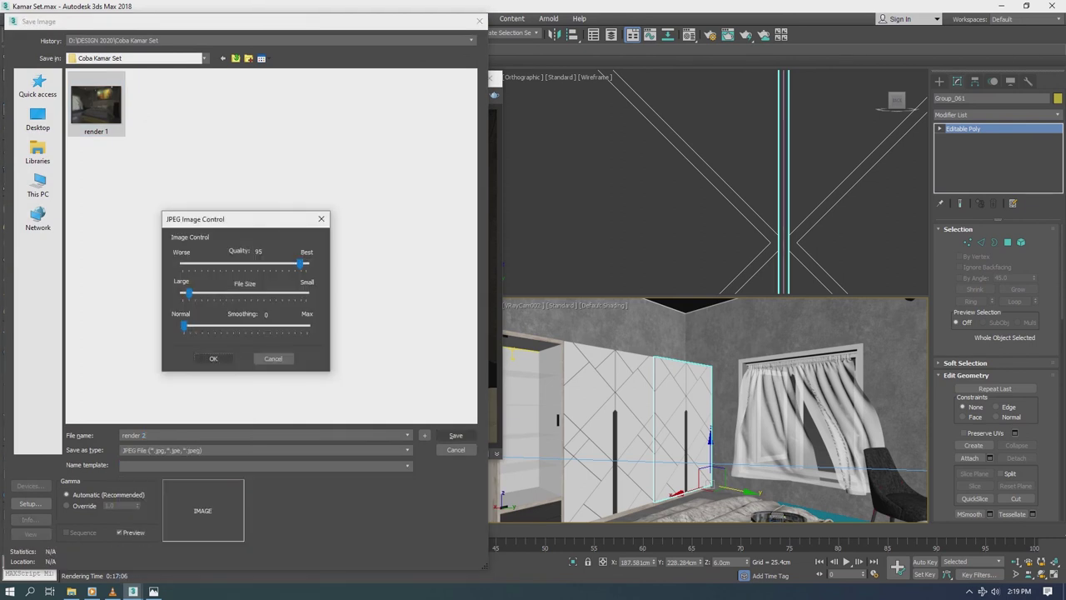